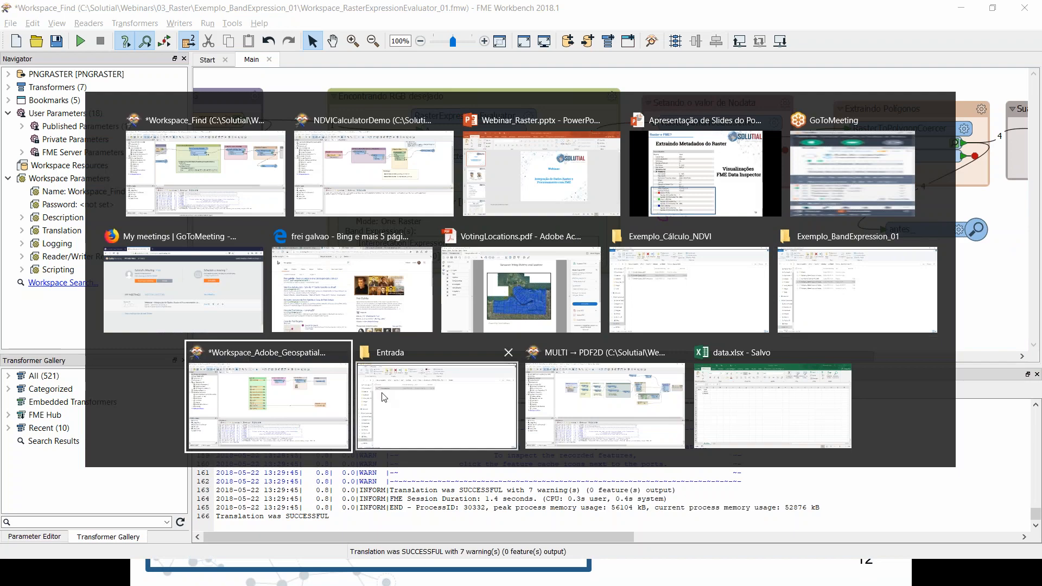
Switch to the MULTI → PDF2D workspace and enlarge its Reader - JPG and Limpeza das Informações bookmarks
{"action": "key", "text": "super+Tab"}
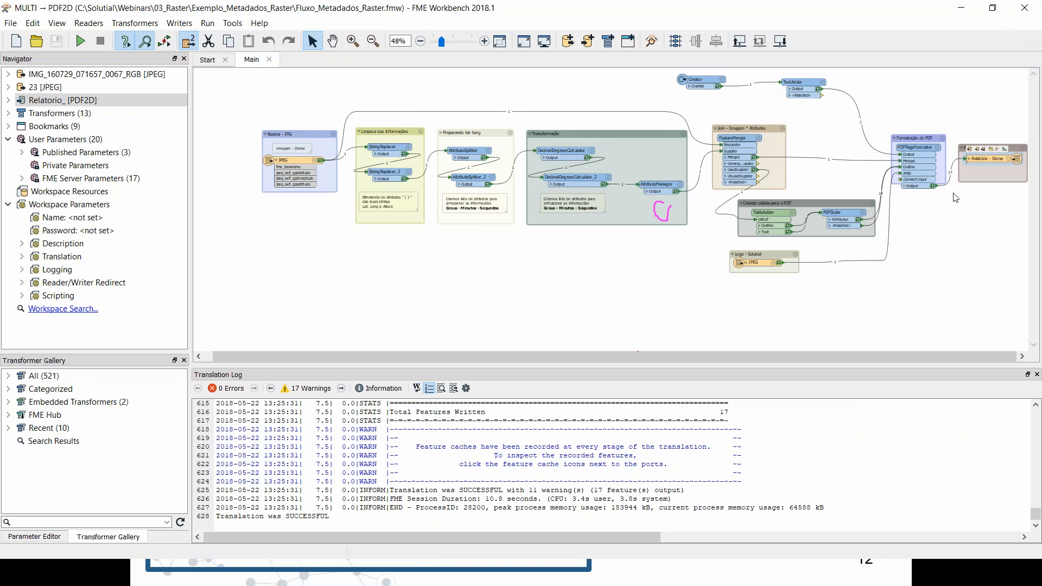
{"action": "left_click", "coordinate": [861, 347]}
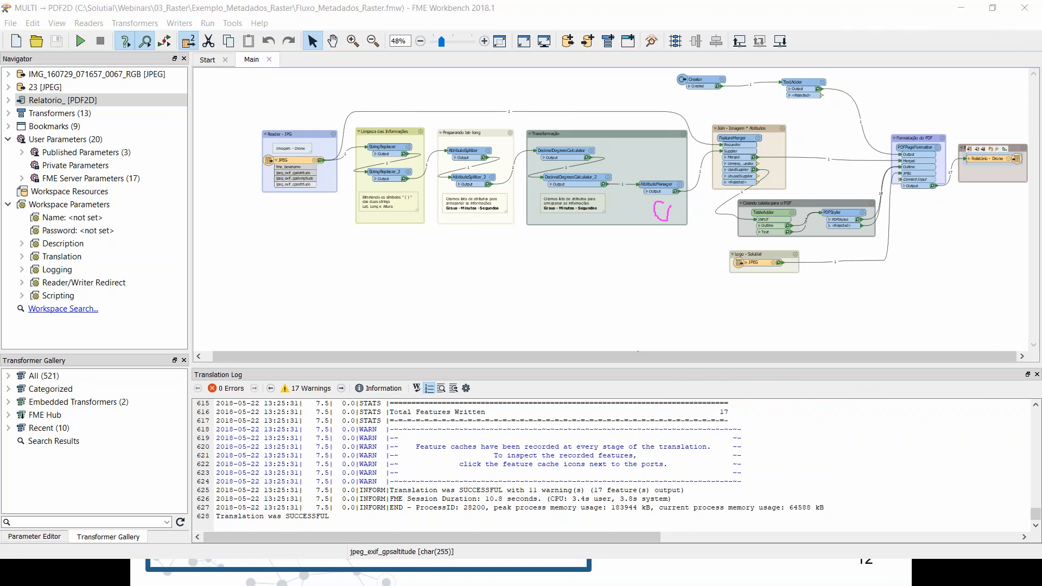
{"action": "left_click", "coordinate": [299, 162]}
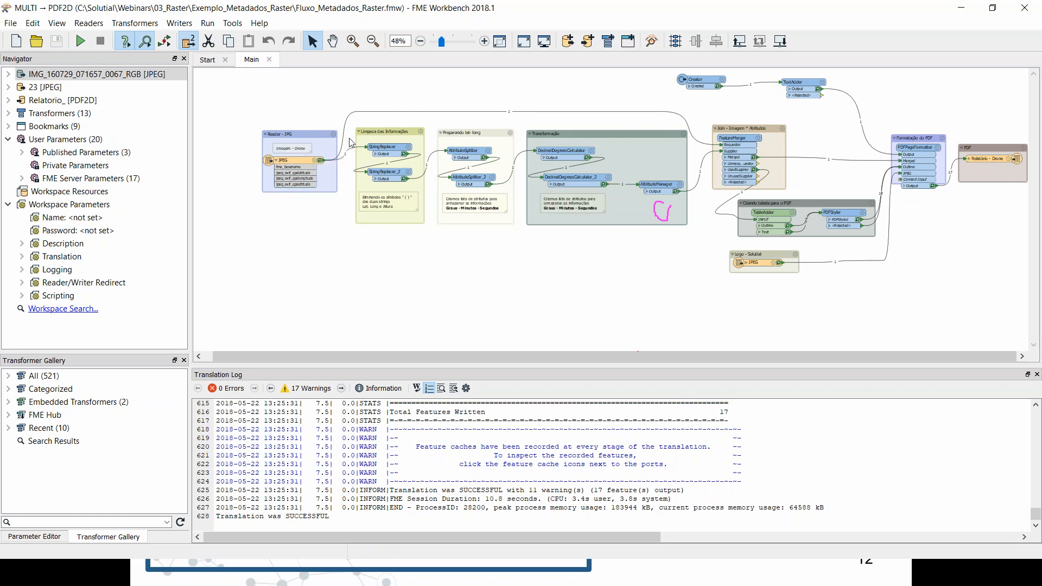
{"action": "left_click", "coordinate": [353, 41]}
{"action": "left_click_drag", "start_coordinate": [234, 104], "coordinate": [448, 259]}
{"action": "left_click", "coordinate": [312, 41]}
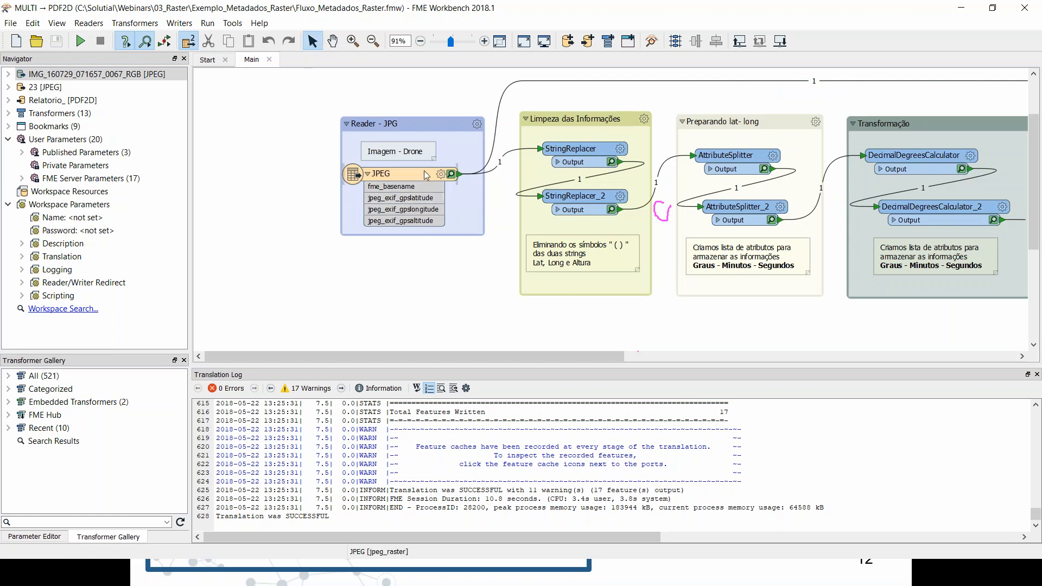
Inspect the JPEG reader's drone image in FME Data Inspector and sample band values at several points in the crop field
{"action": "mouse_move", "coordinate": [411, 163]}
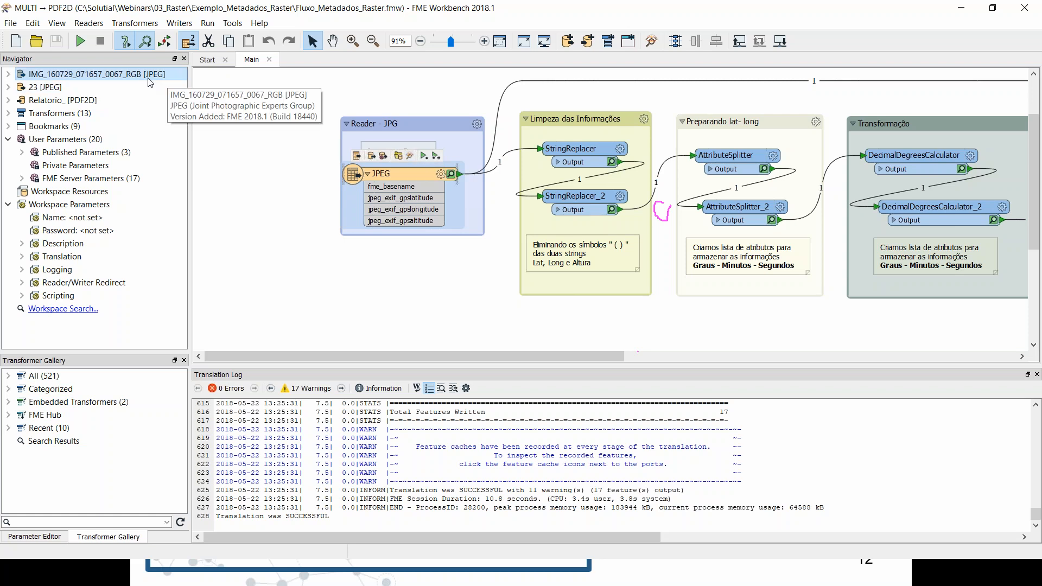
{"action": "left_click", "coordinate": [411, 160]}
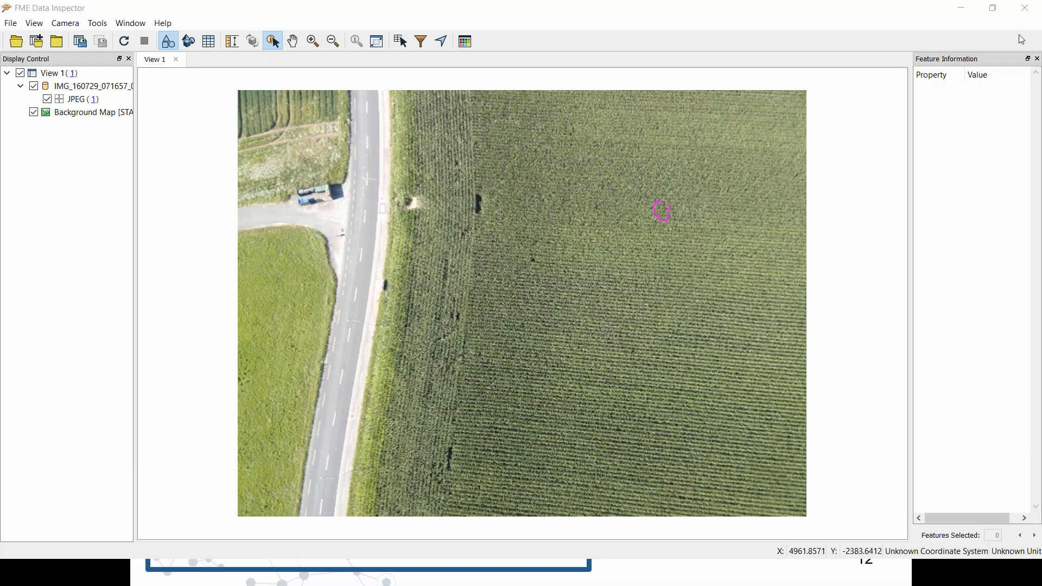
{"action": "left_click", "coordinate": [513, 195]}
{"action": "left_click", "coordinate": [514, 199]}
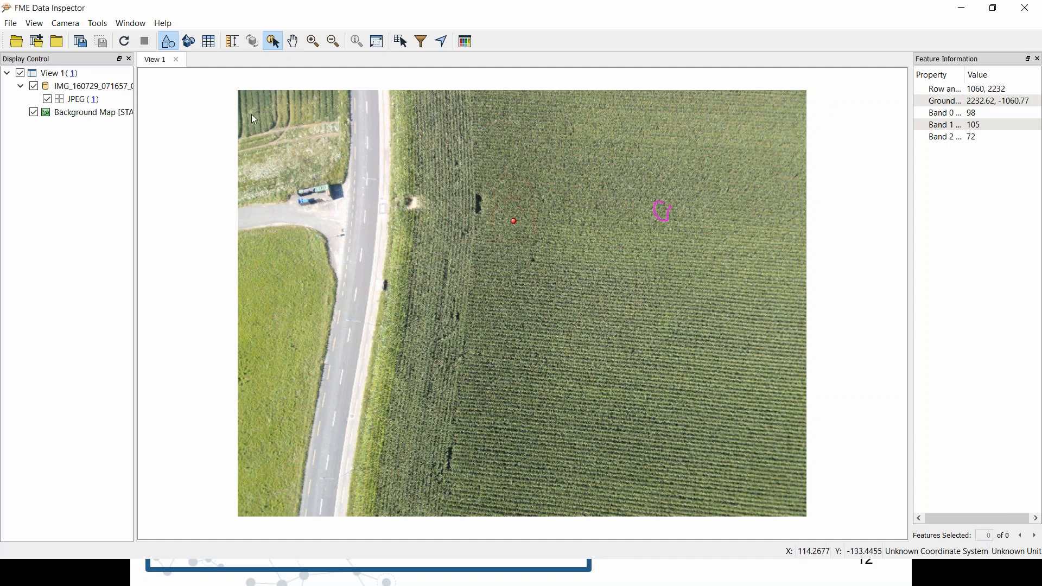
{"action": "left_click", "coordinate": [507, 263]}
{"action": "left_click", "coordinate": [467, 257]}
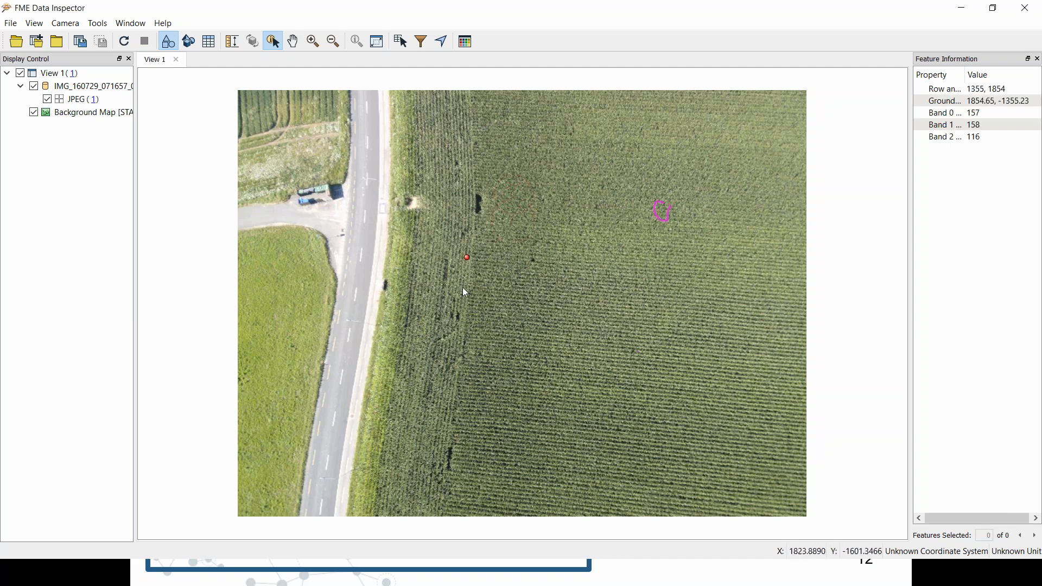
{"action": "left_click", "coordinate": [514, 294]}
{"action": "left_click", "coordinate": [504, 237]}
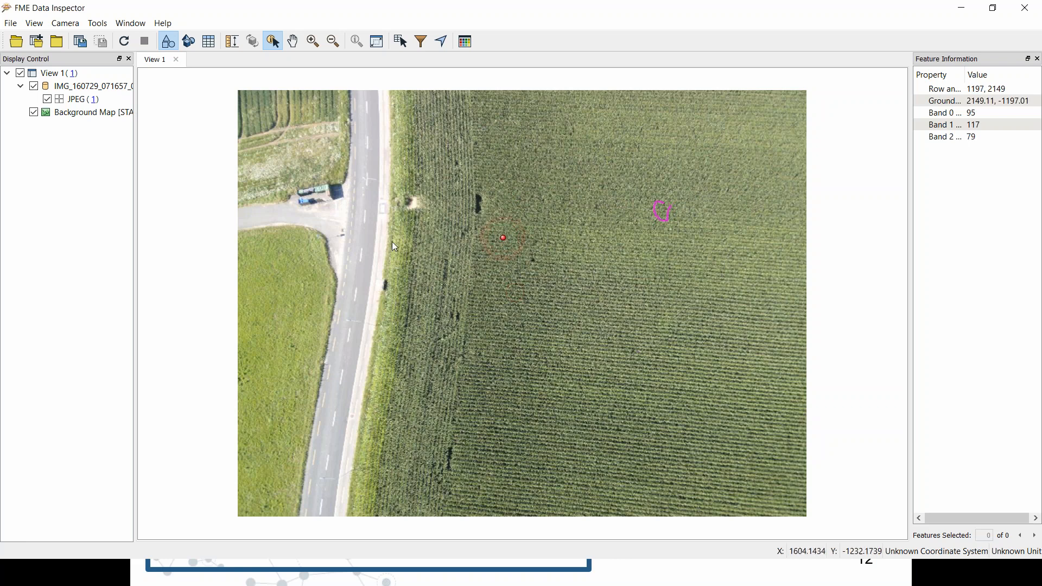
{"action": "scroll", "coordinate": [484, 236], "scroll_direction": "up", "scroll_amount": 1}
{"action": "left_click", "coordinate": [484, 247]}
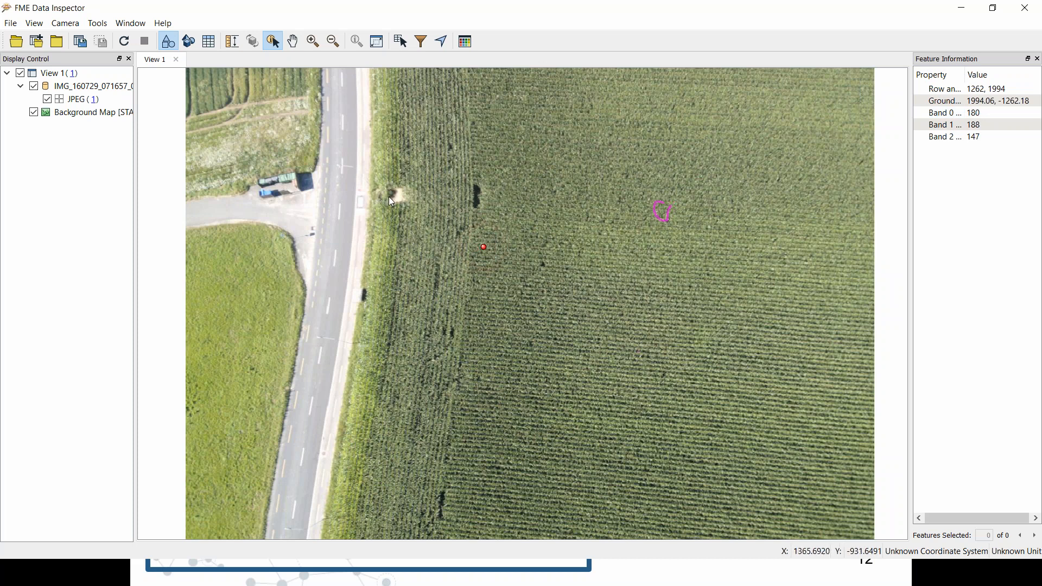
Sample the band values at points in the light green grass area beside the road
{"action": "scroll", "coordinate": [356, 209], "scroll_direction": "up", "scroll_amount": 3}
{"action": "scroll", "coordinate": [355, 209], "scroll_direction": "up", "scroll_amount": 1}
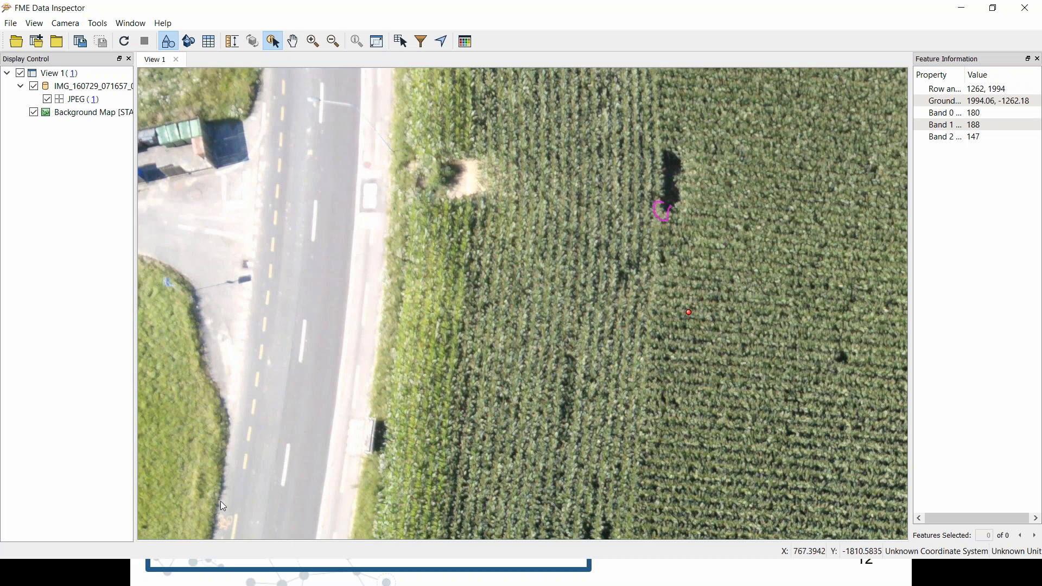
{"action": "left_click", "coordinate": [192, 423]}
{"action": "left_click", "coordinate": [182, 391]}
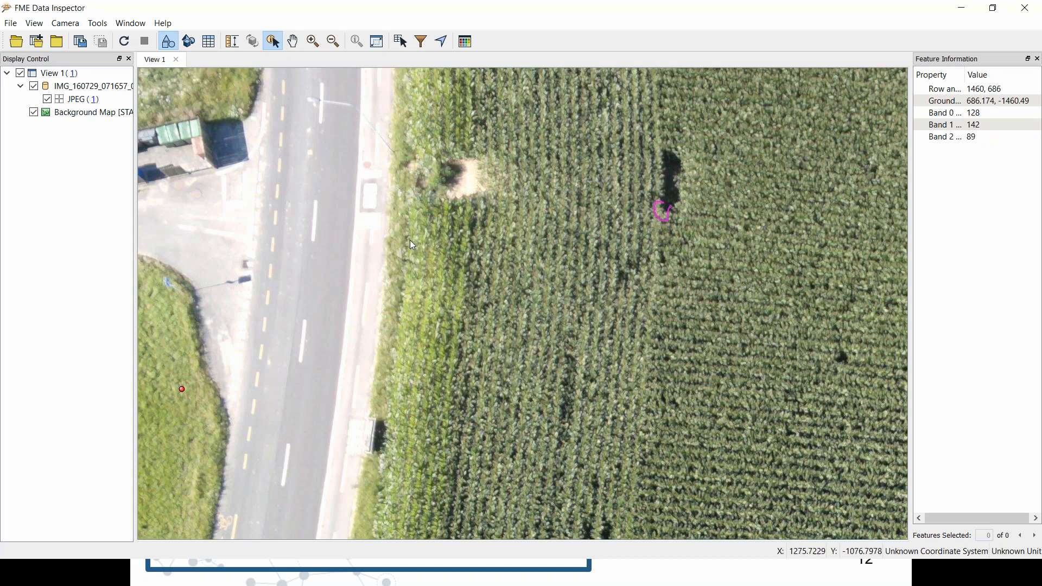
{"action": "scroll", "coordinate": [411, 244], "scroll_direction": "down", "scroll_amount": 5}
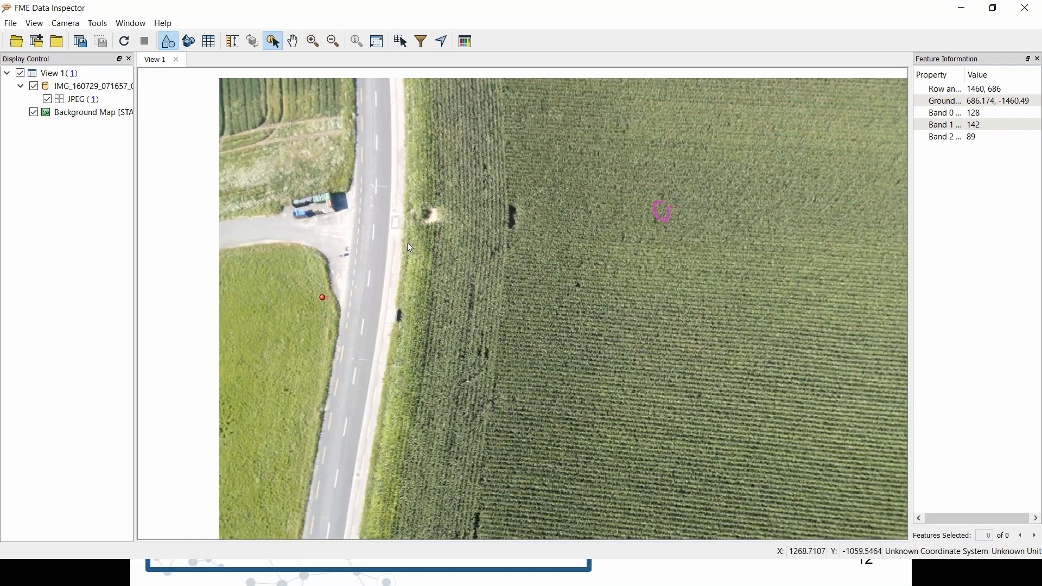
{"action": "scroll", "coordinate": [422, 264], "scroll_direction": "down", "scroll_amount": 2}
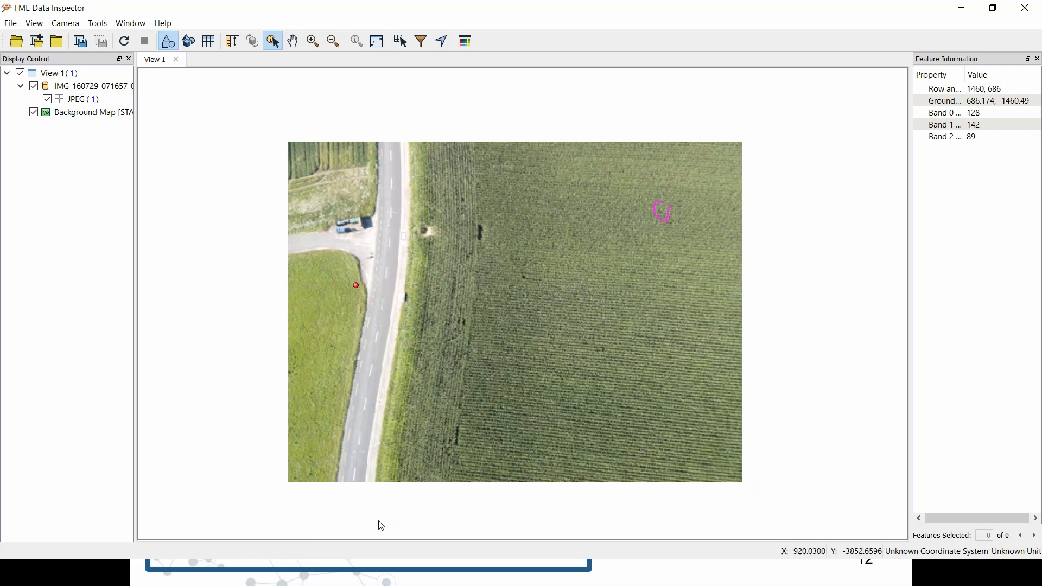
Select the whole drone raster, widen the feature information, and examine its EXIF and GPS metadata attributes
{"action": "left_click_drag", "start_coordinate": [261, 125], "coordinate": [828, 525]}
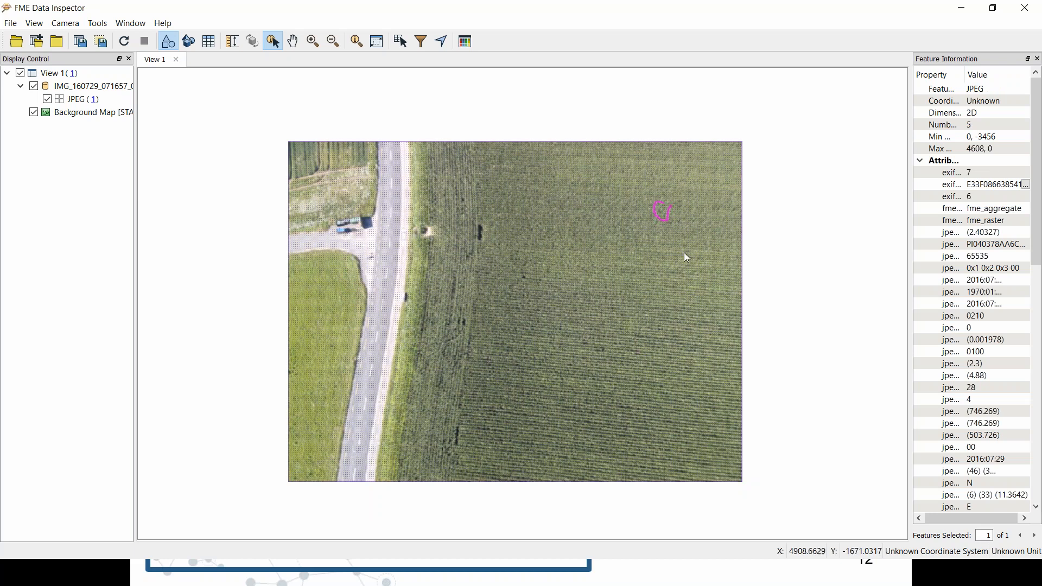
{"action": "left_click_drag", "start_coordinate": [912, 392], "coordinate": [718, 394]}
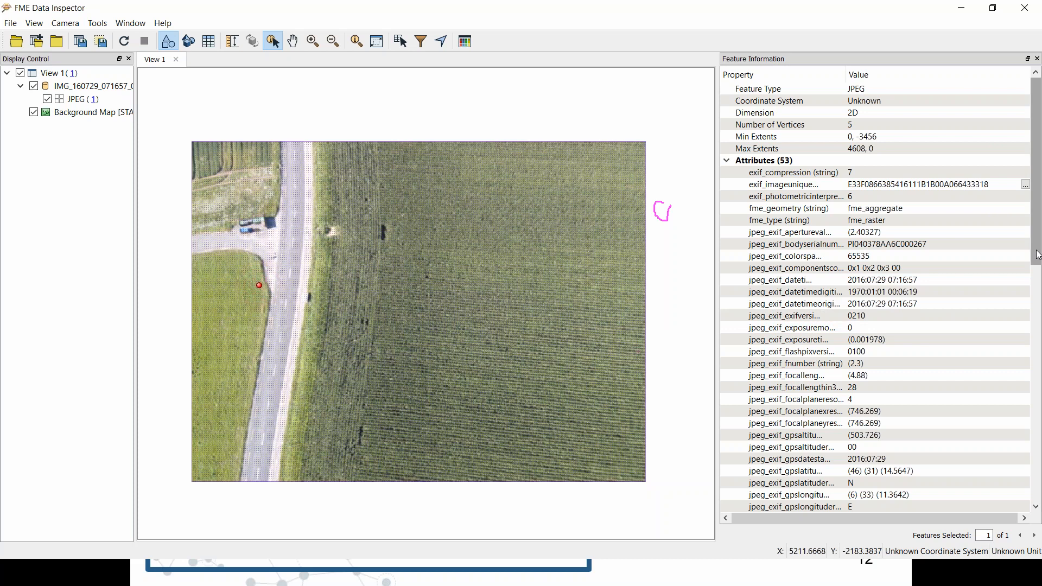
{"action": "left_click_drag", "start_coordinate": [1037, 254], "coordinate": [1037, 276]}
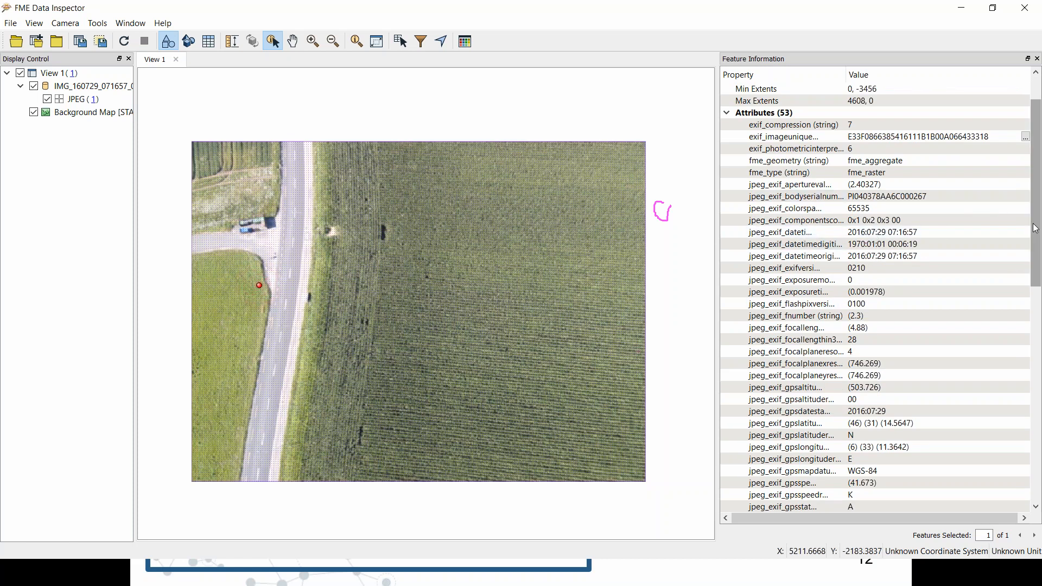
{"action": "scroll", "coordinate": [853, 287], "scroll_direction": "down", "scroll_amount": 2}
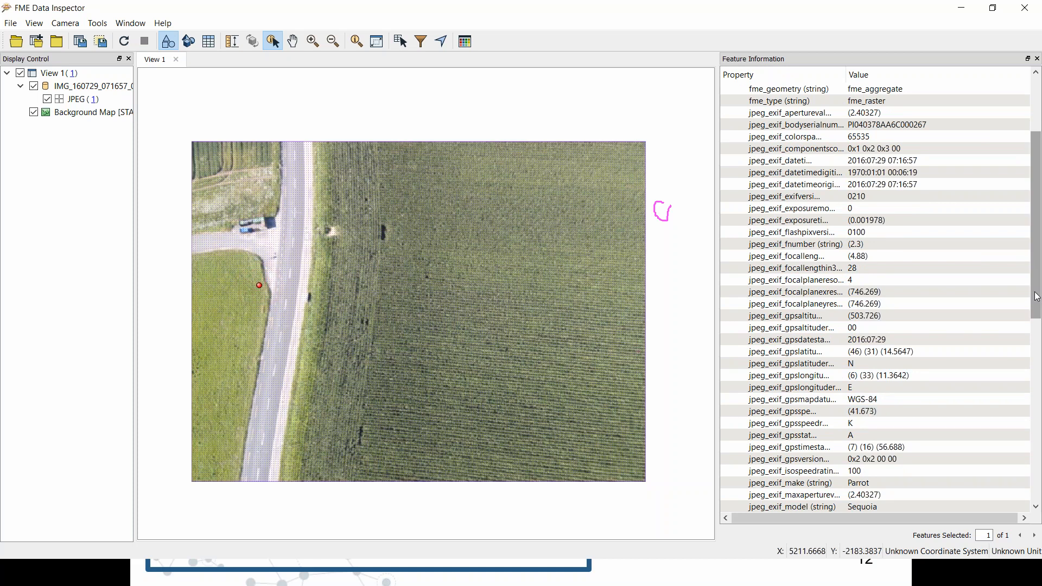
{"action": "left_click_drag", "start_coordinate": [1035, 291], "coordinate": [1035, 291]}
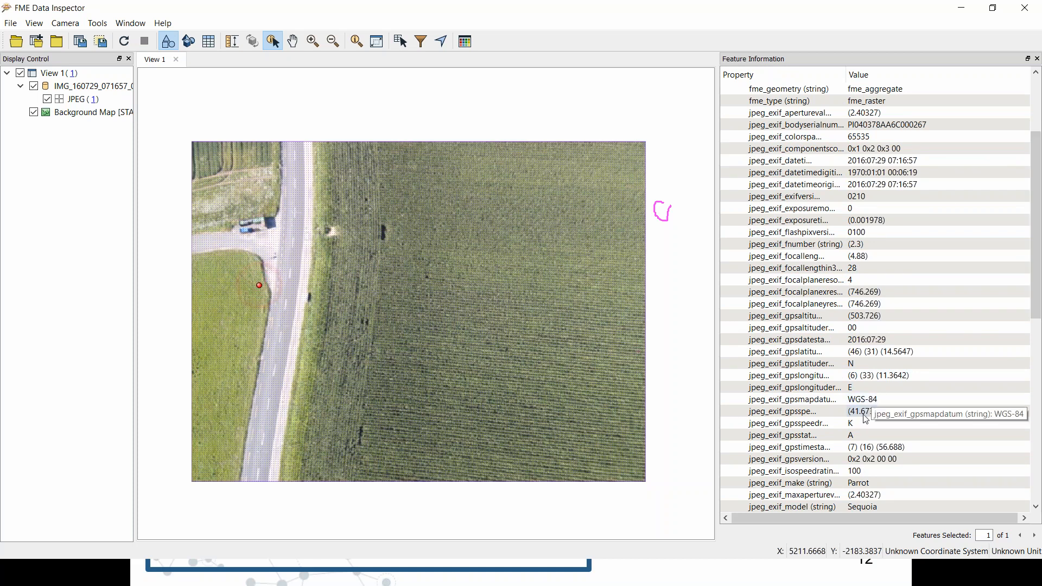
{"action": "left_click_drag", "start_coordinate": [1037, 277], "coordinate": [1037, 223]}
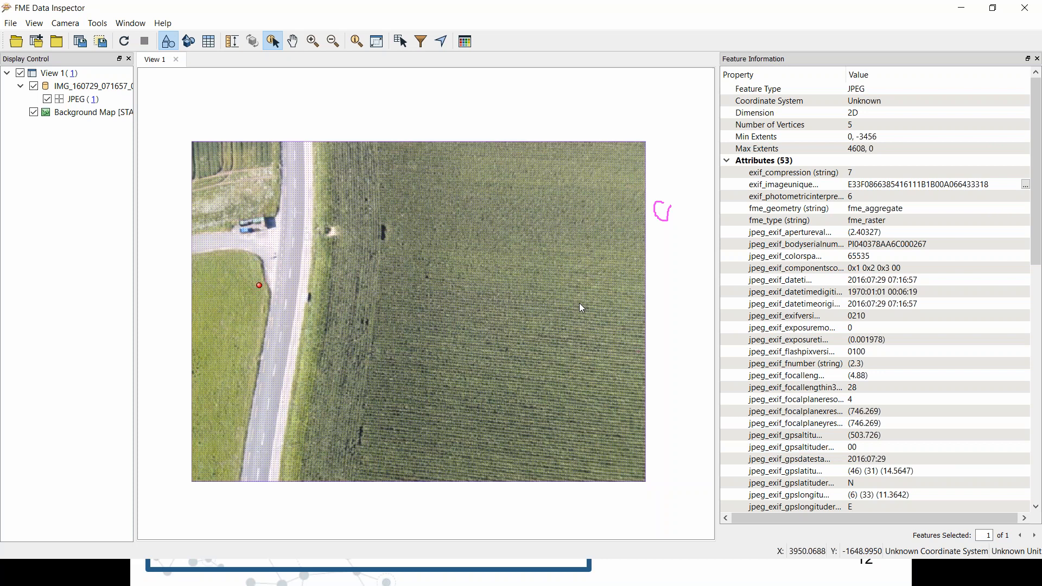
Return to FME Workbench and review which format attributes the JPEG reader feature type exposes, including GPS latitude and longitude
{"action": "key", "text": "alt+Tab"}
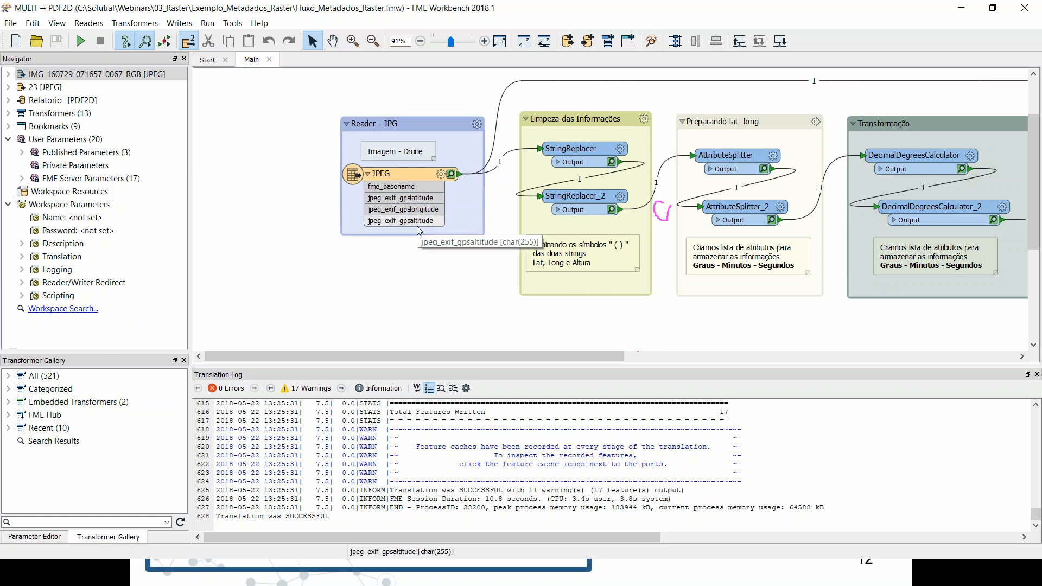
{"action": "left_click", "coordinate": [441, 174]}
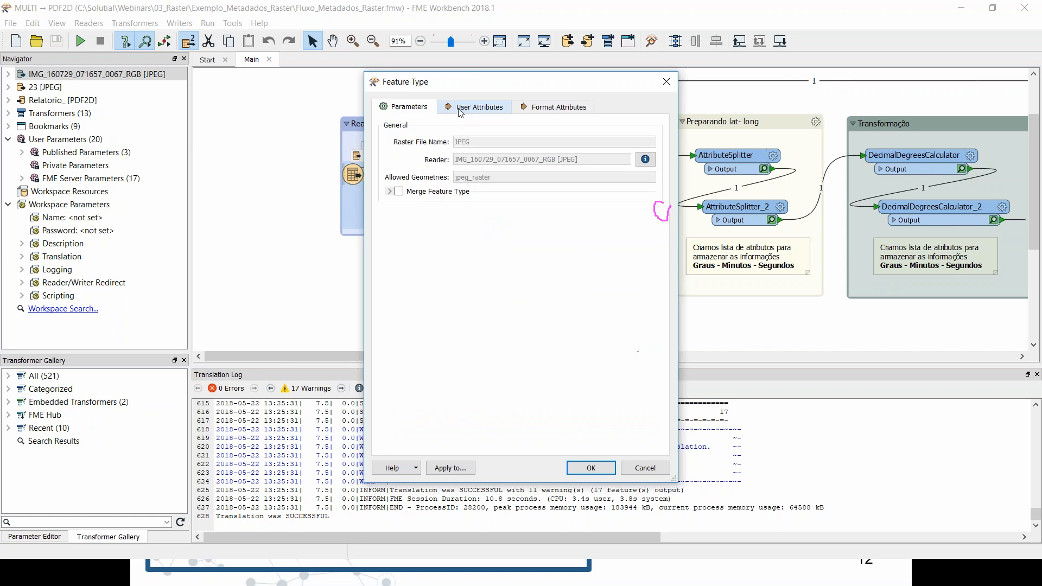
{"action": "left_click", "coordinate": [475, 108]}
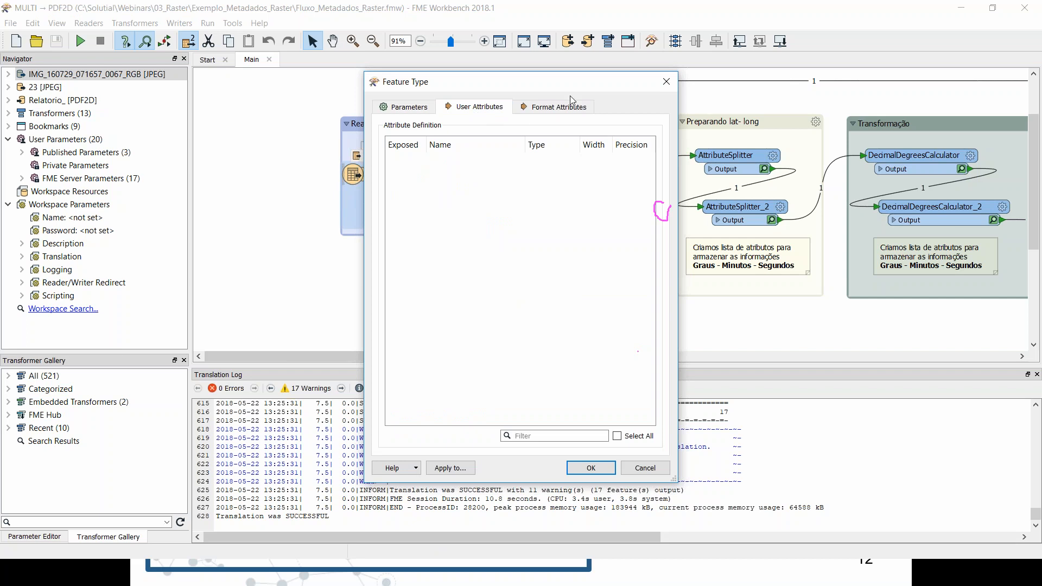
{"action": "left_click", "coordinate": [547, 107]}
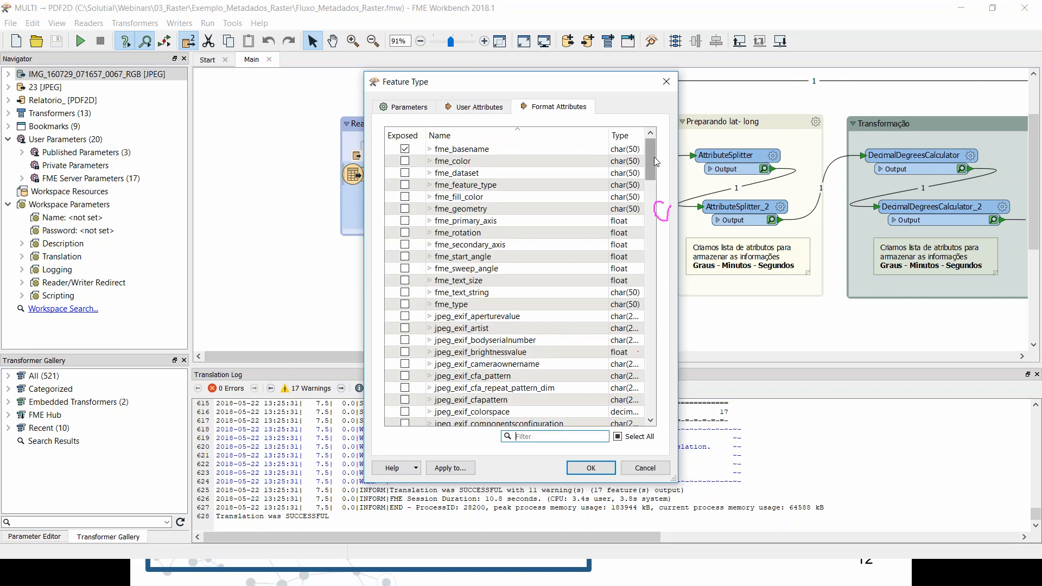
{"action": "left_click_drag", "start_coordinate": [653, 158], "coordinate": [644, 231]}
{"action": "scroll", "coordinate": [643, 231], "scroll_direction": "down", "scroll_amount": 6}
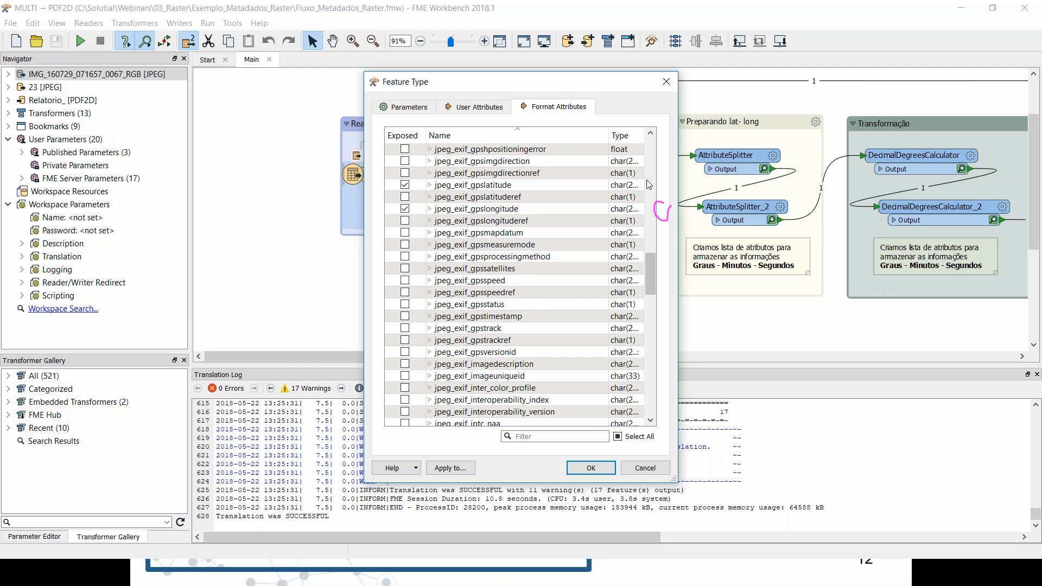
{"action": "left_click", "coordinate": [666, 81]}
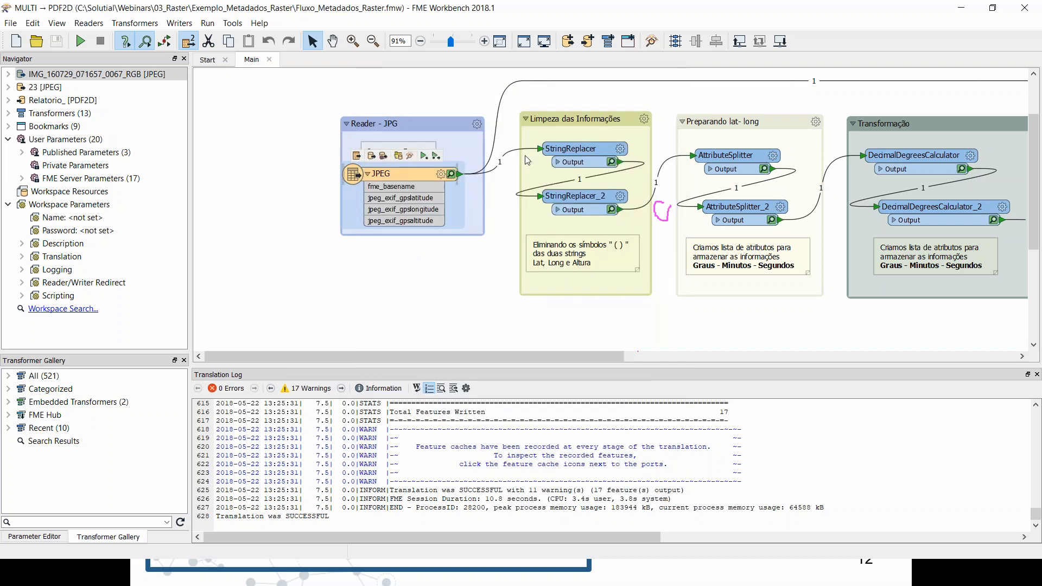
{"action": "left_click_drag", "start_coordinate": [568, 356], "coordinate": [599, 357]}
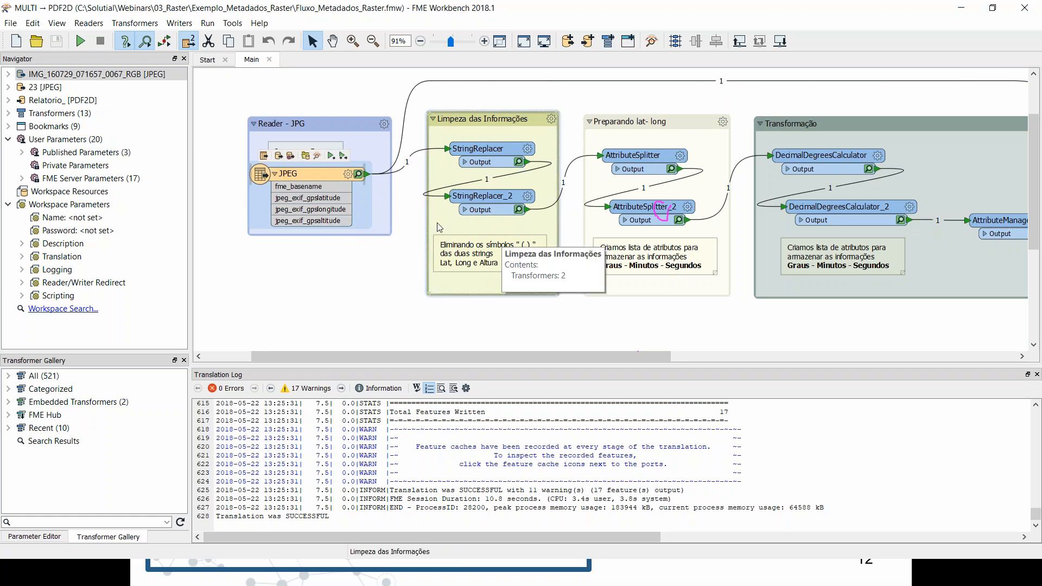
{"action": "left_click_drag", "start_coordinate": [629, 357], "coordinate": [508, 357]}
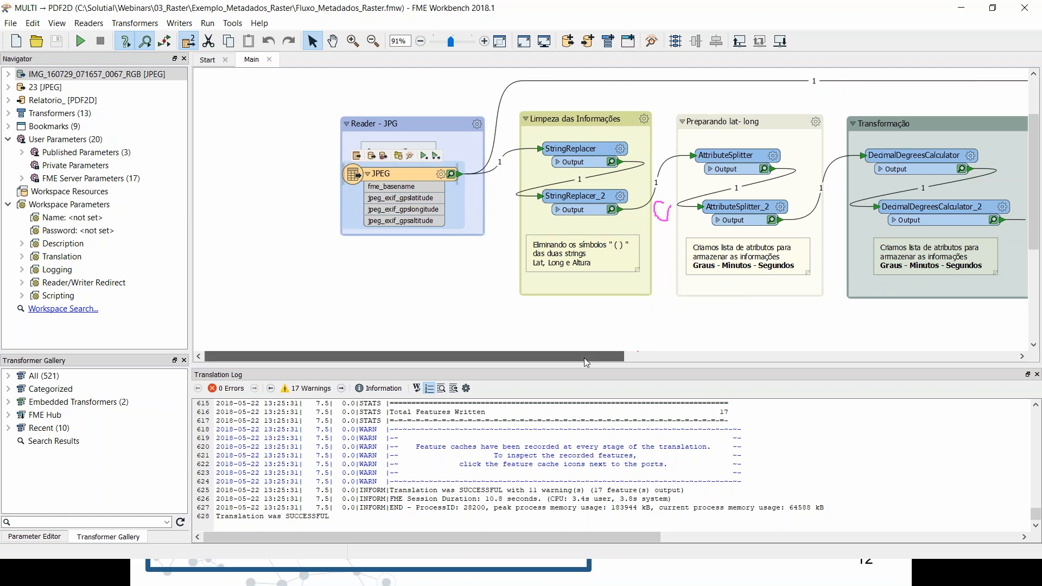
{"action": "left_click_drag", "start_coordinate": [585, 357], "coordinate": [713, 357]}
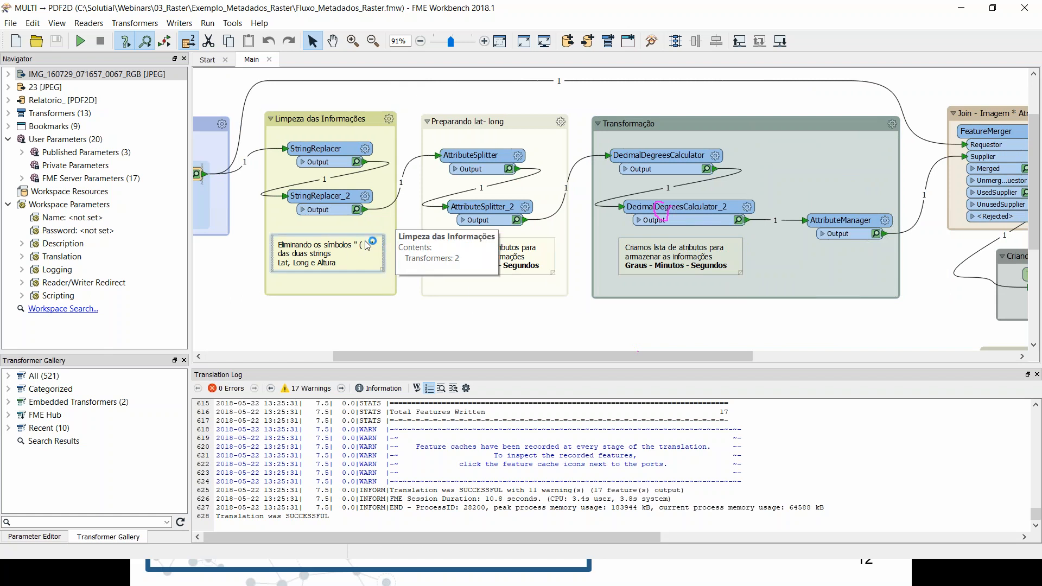
Switch back to FME Data Inspector and show the full names of the raster's GPS attributes by widening the Property column
{"action": "key", "text": "super+Tab"}
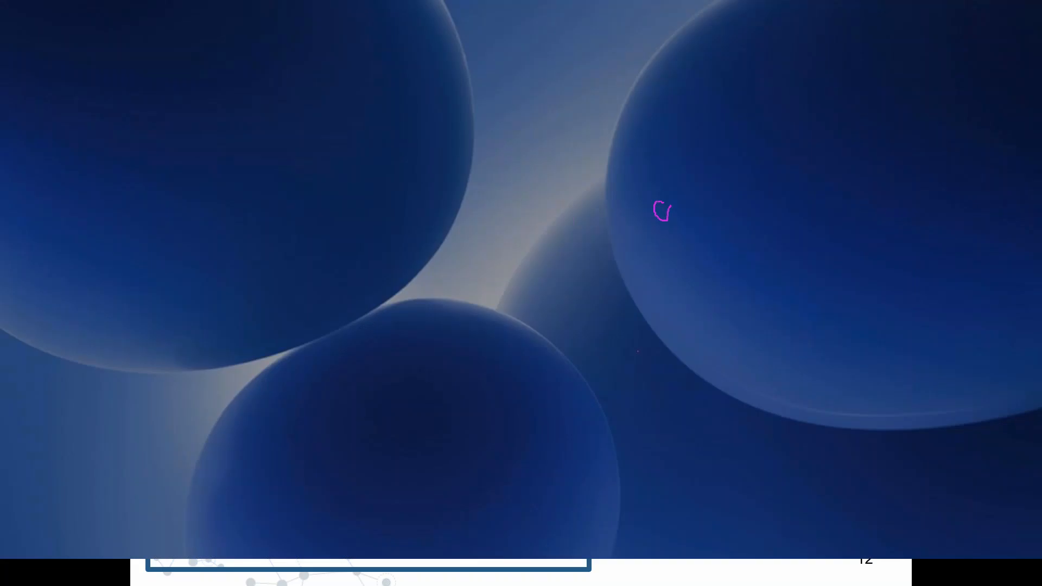
{"action": "left_click", "coordinate": [874, 426]}
{"action": "left_click_drag", "start_coordinate": [1033, 228], "coordinate": [1032, 261]}
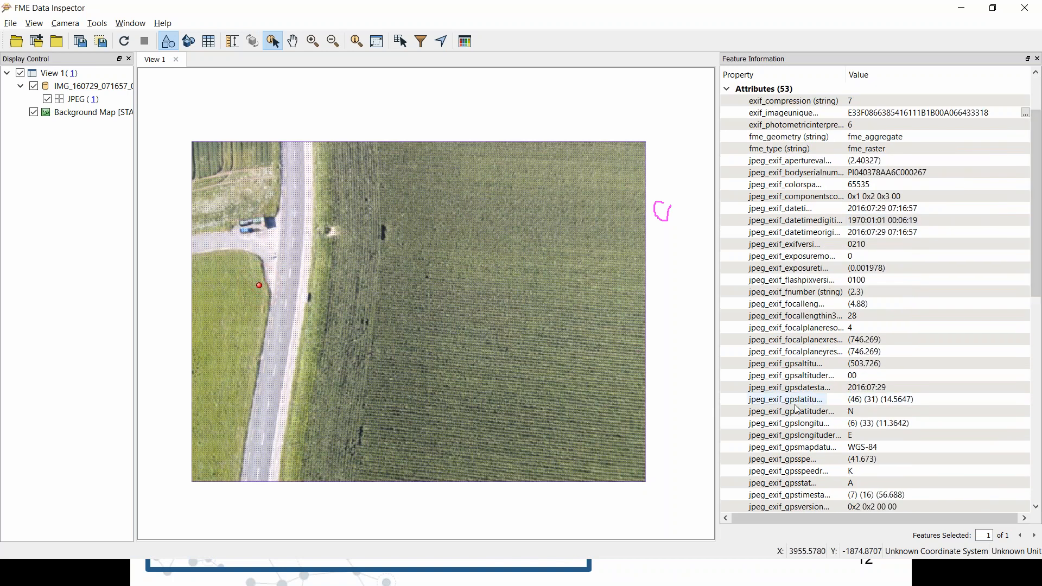
{"action": "left_click_drag", "start_coordinate": [845, 75], "coordinate": [900, 80]}
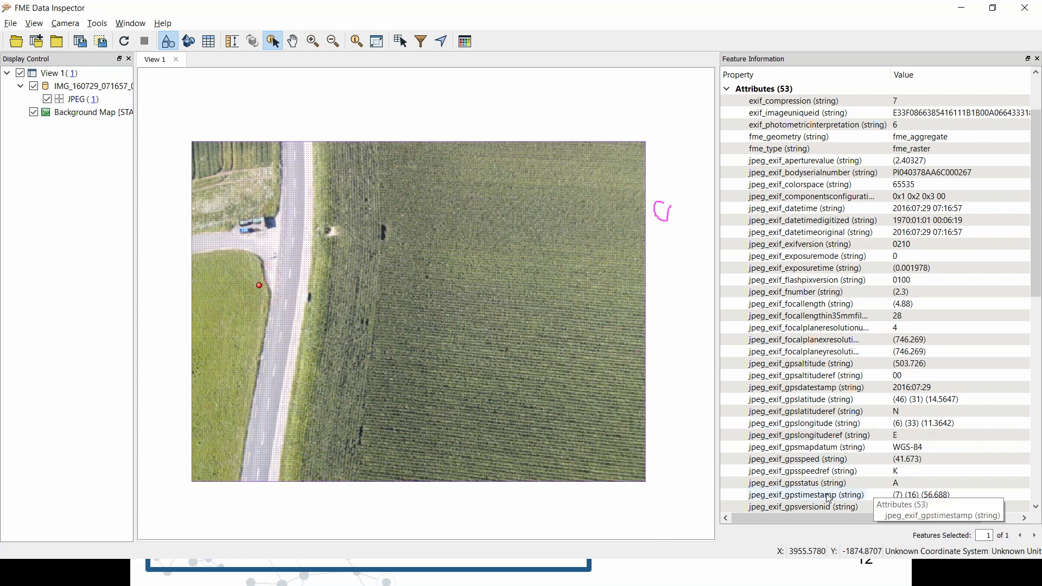
Return to FME Workbench and open the parameters of the first StringReplacer in the Limpeza das Informações bookmark
{"action": "key", "text": "super+Tab"}
{"action": "left_click", "coordinate": [523, 314]}
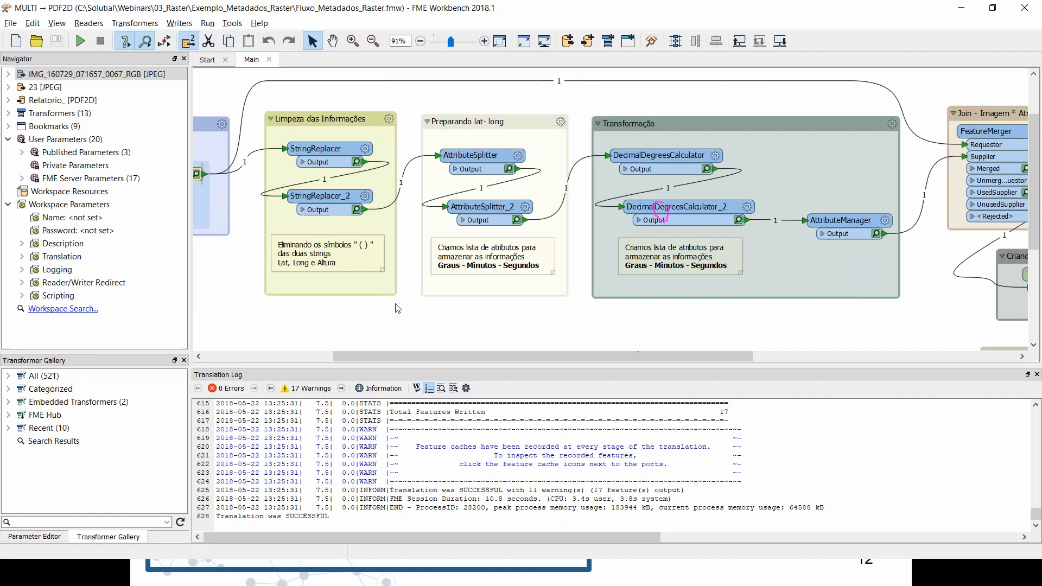
{"action": "left_click_drag", "start_coordinate": [374, 356], "coordinate": [339, 357]}
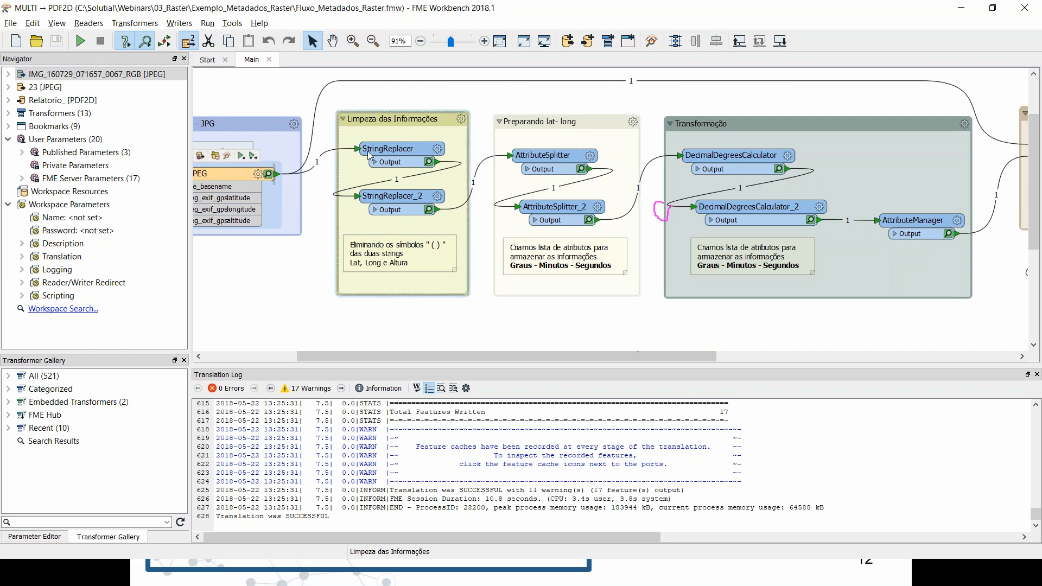
{"action": "left_click", "coordinate": [438, 151]}
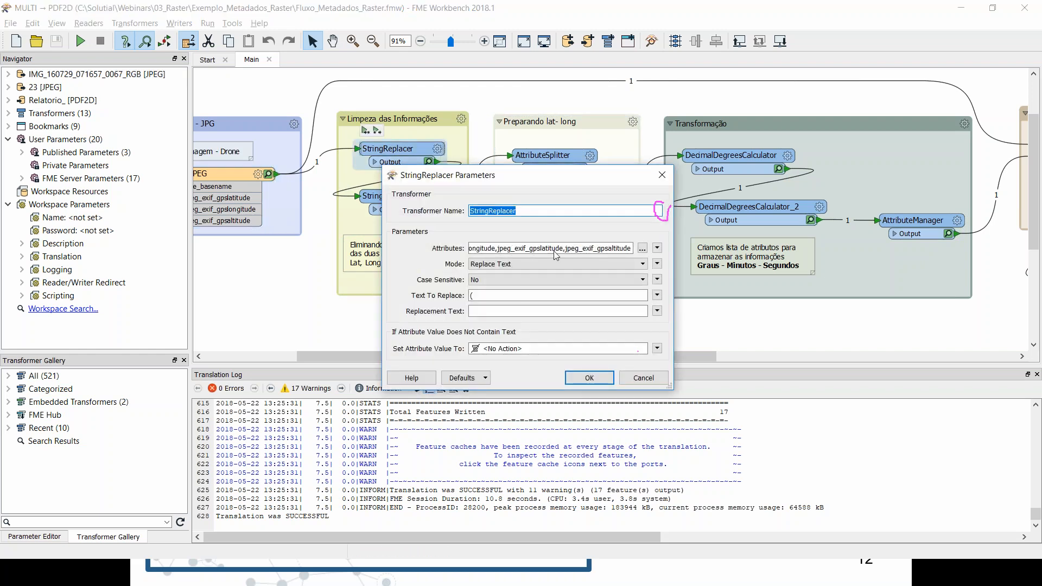
Close the StringReplacer parameters and check the parameters of AttributeSplitter_2 in the Preparando lat- long bookmark
{"action": "left_click", "coordinate": [662, 176]}
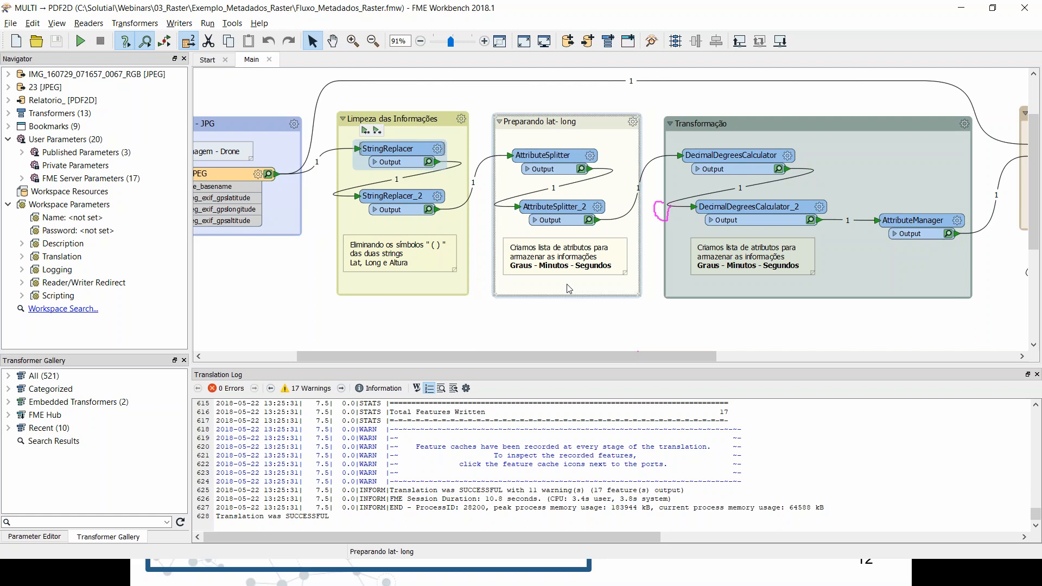
{"action": "left_click_drag", "start_coordinate": [580, 356], "coordinate": [632, 355]}
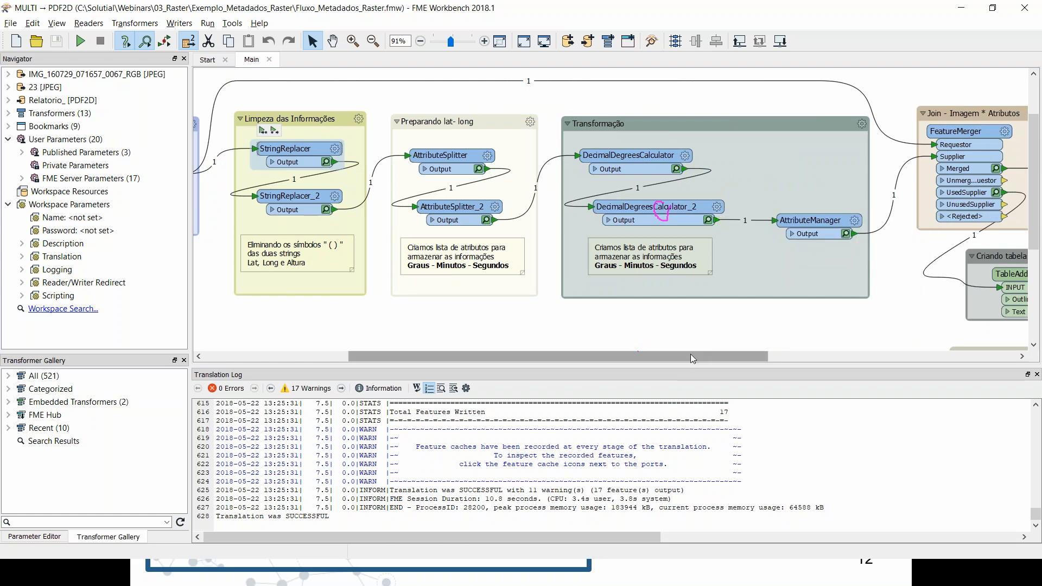
{"action": "left_click_drag", "start_coordinate": [692, 356], "coordinate": [765, 357]}
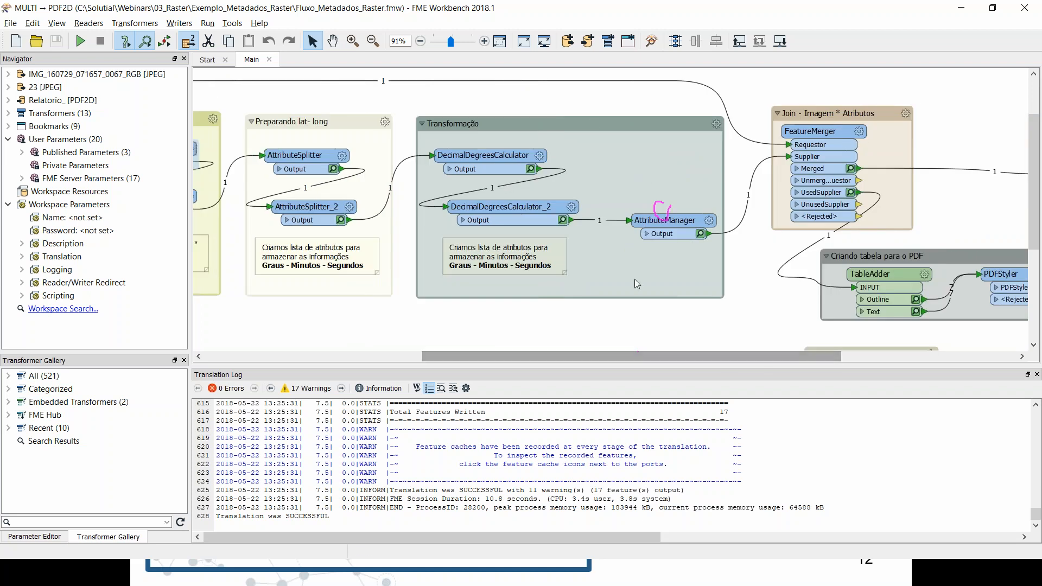
{"action": "left_click", "coordinate": [352, 210]}
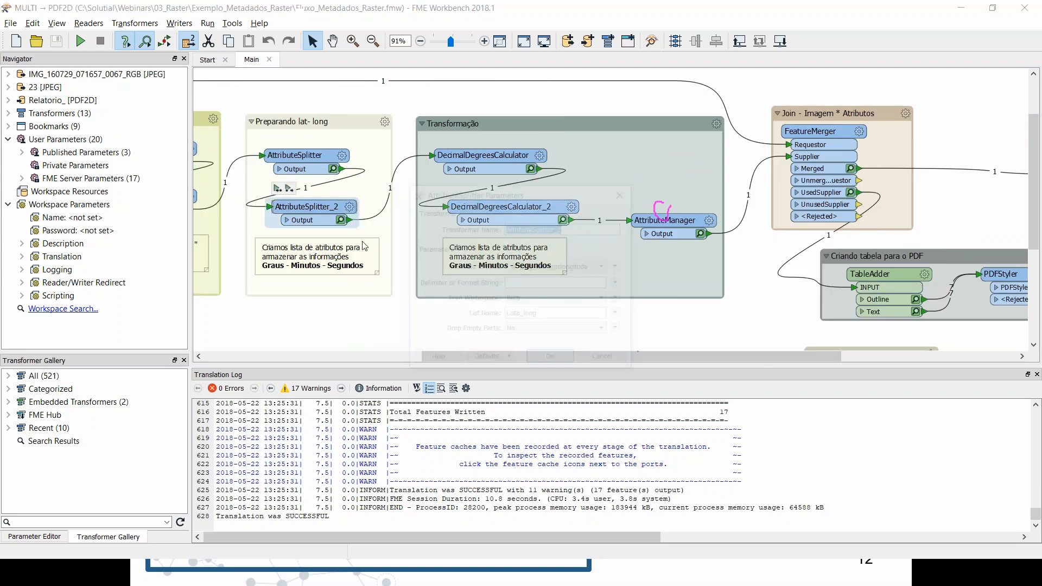
{"action": "left_click", "coordinate": [569, 361]}
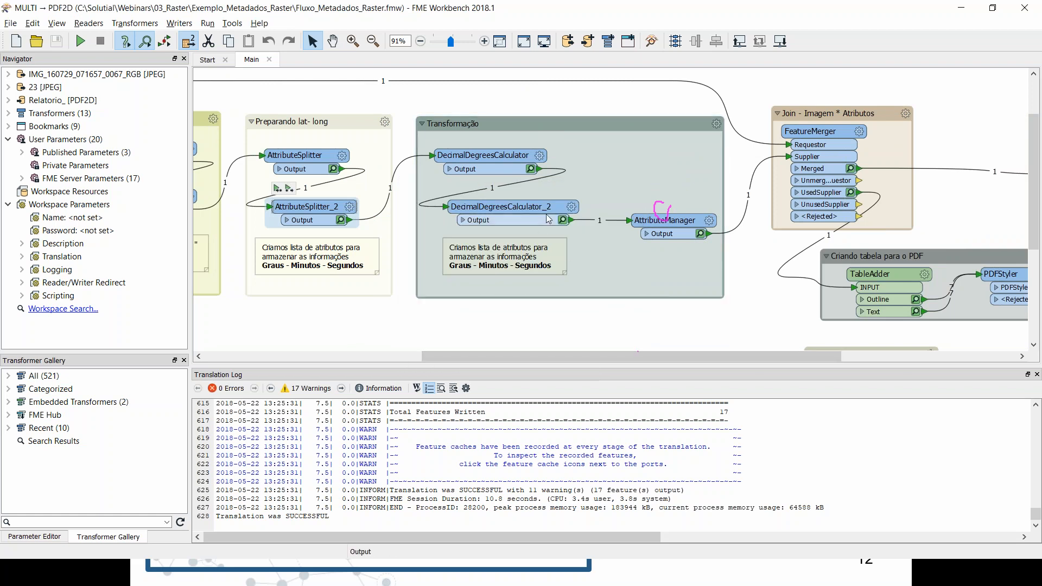
Follow the flow through the join and table bookmarks and check the page object layout in the PDFPageFormatter parameters
{"action": "left_click_drag", "start_coordinate": [591, 360], "coordinate": [742, 358]}
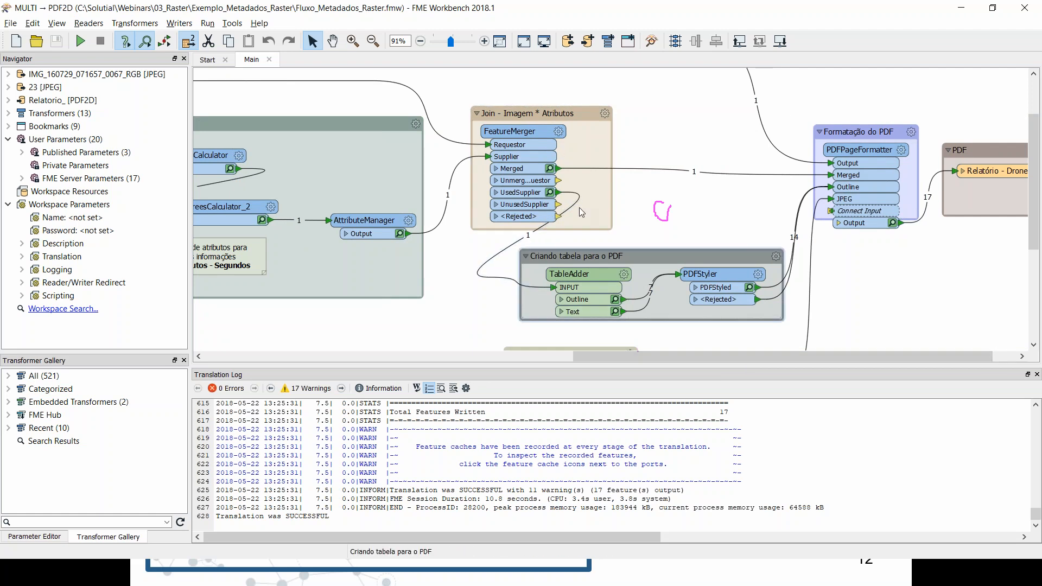
{"action": "left_click", "coordinate": [434, 234]}
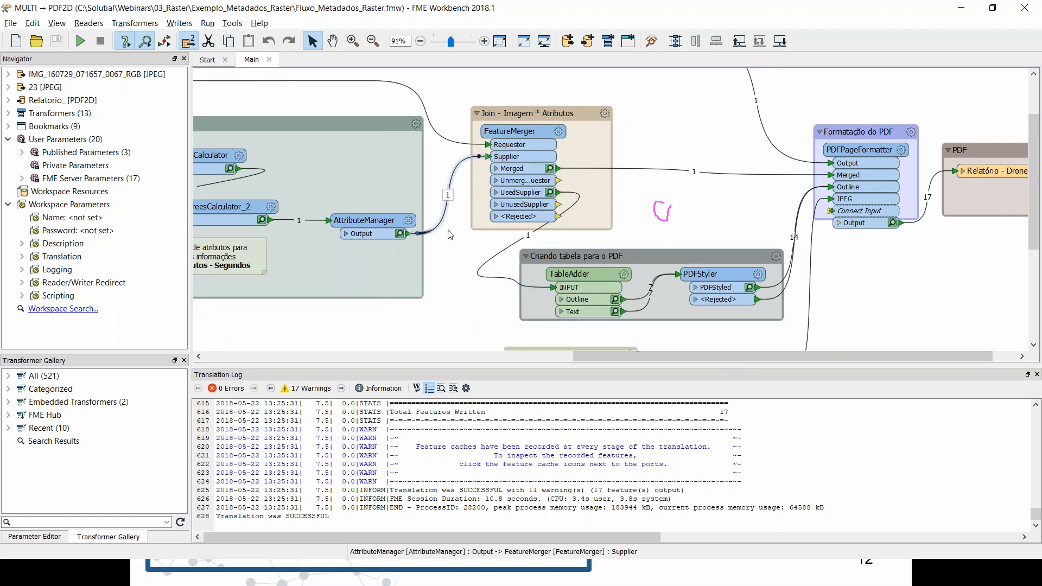
{"action": "left_click", "coordinate": [666, 278]}
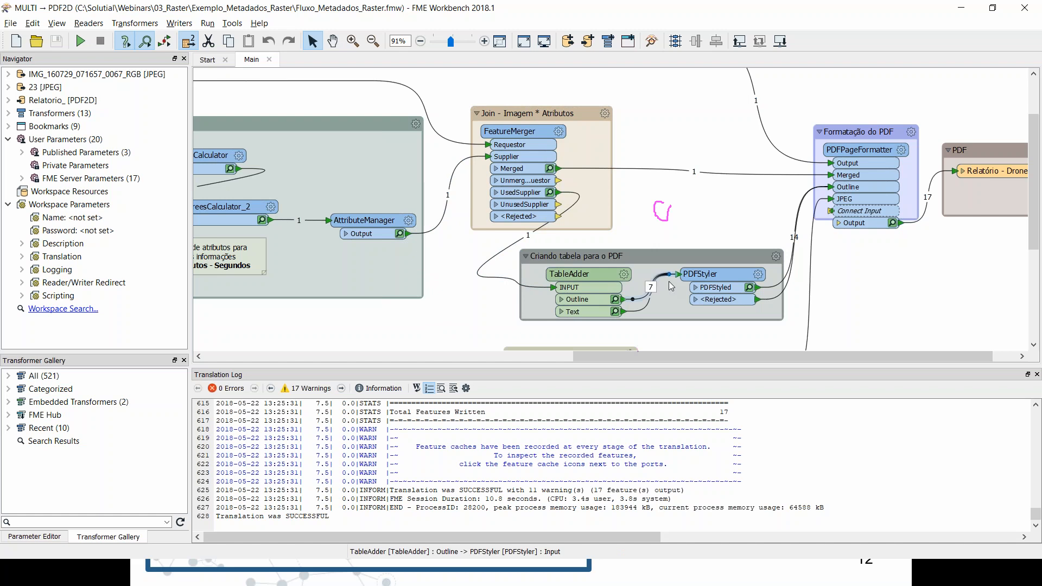
{"action": "left_click_drag", "start_coordinate": [732, 358], "coordinate": [756, 356]}
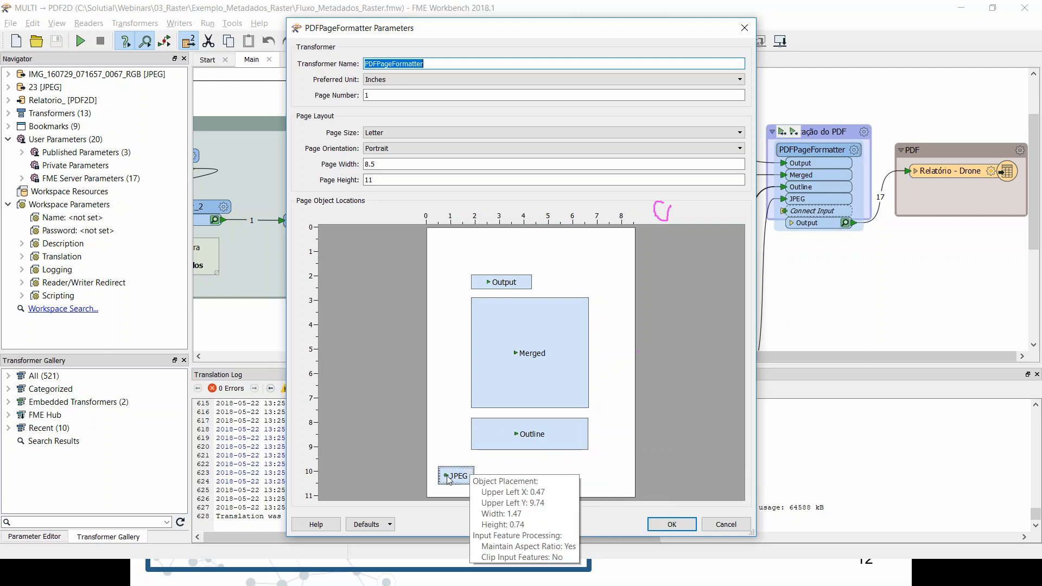
{"action": "left_click", "coordinate": [669, 524]}
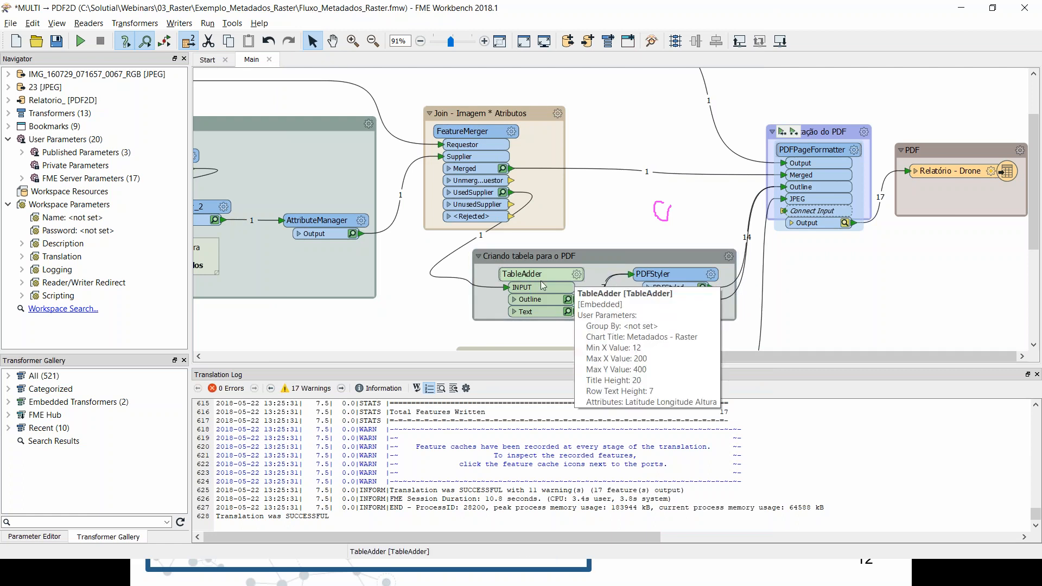
Open the folder containing the output of the Relatório - Drone PDF writer
{"action": "mouse_move", "coordinate": [577, 278]}
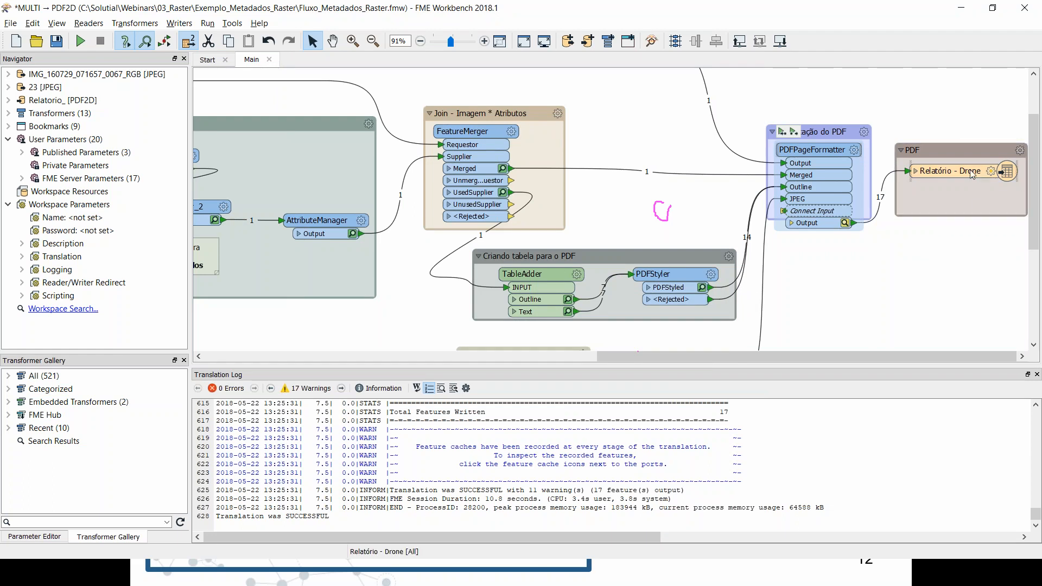
{"action": "mouse_move", "coordinate": [972, 173]}
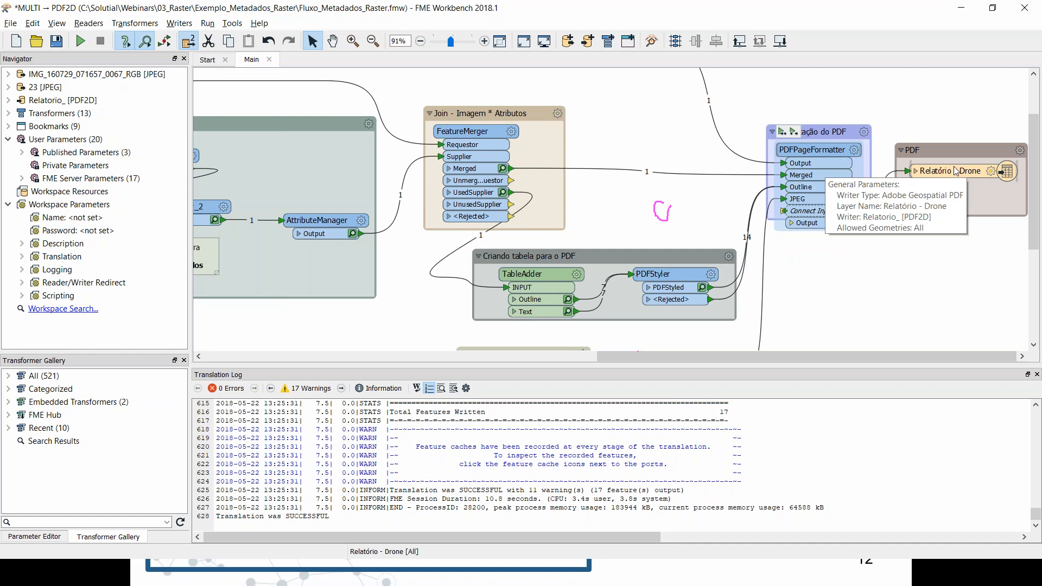
{"action": "right_click", "coordinate": [954, 173]}
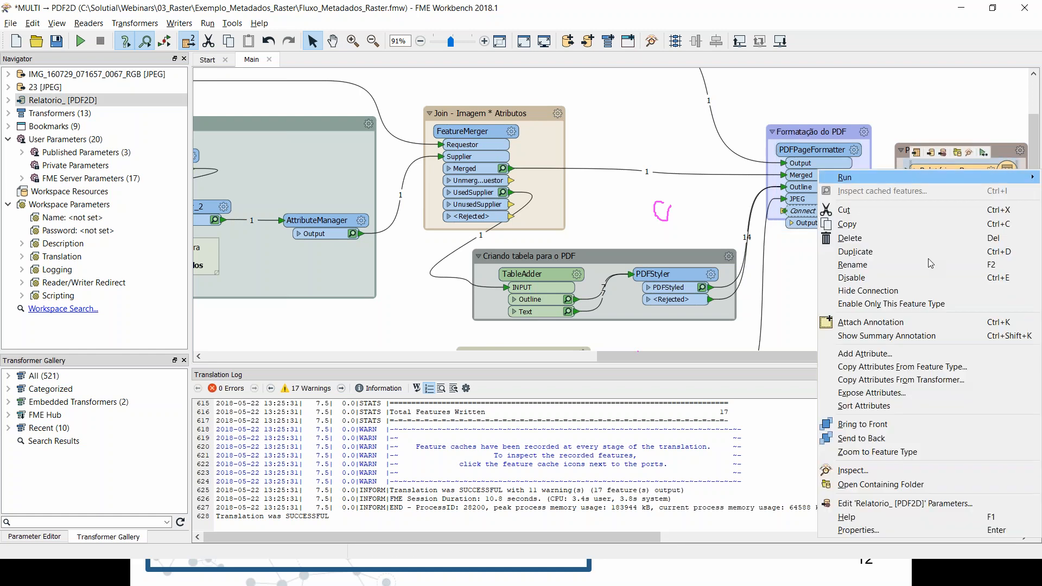
{"action": "left_click", "coordinate": [912, 487]}
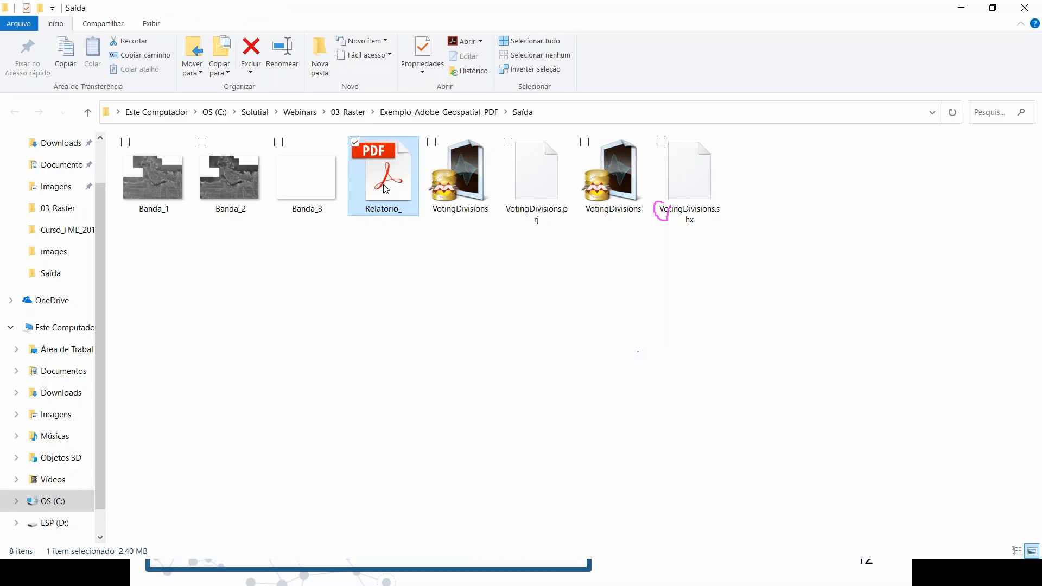
Switch to the Relatorio_ PDF in Acrobat Reader and examine the report's title, drone image and metadata table
{"action": "key", "text": "super+Tab"}
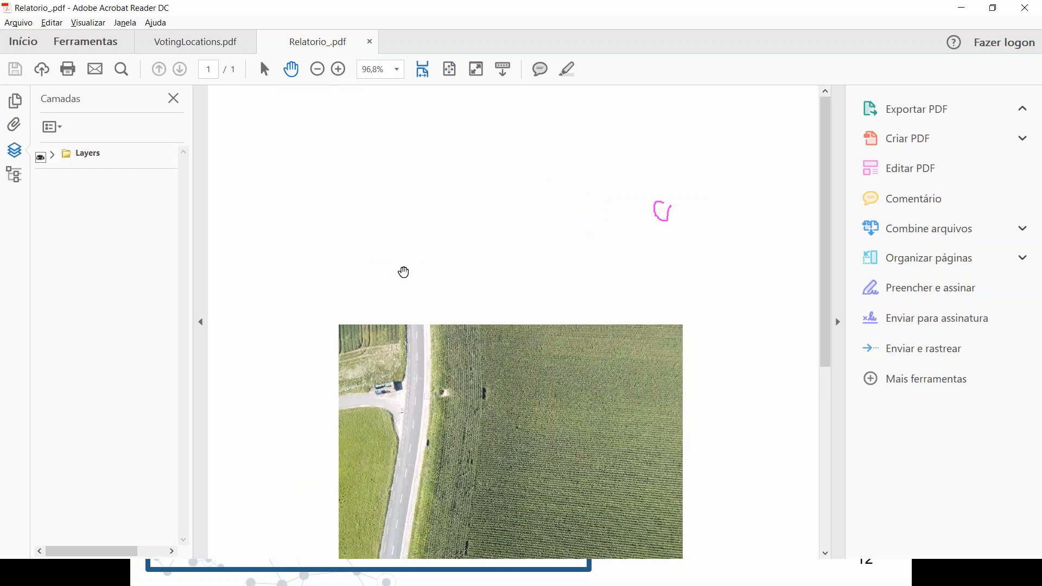
{"action": "scroll", "coordinate": [404, 273], "scroll_direction": "down", "scroll_amount": 1}
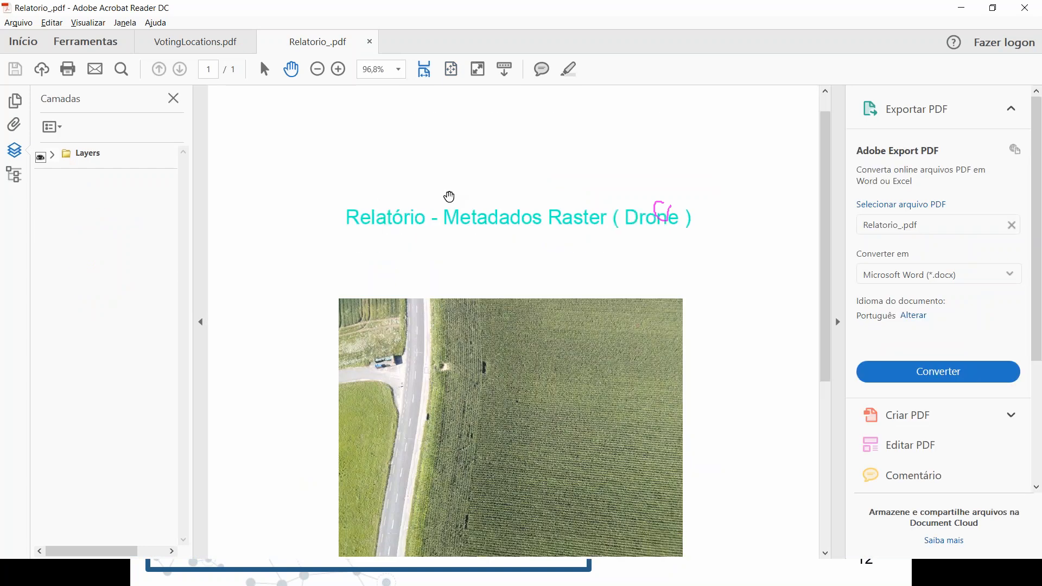
{"action": "scroll", "coordinate": [519, 257], "scroll_direction": "down", "scroll_amount": 3}
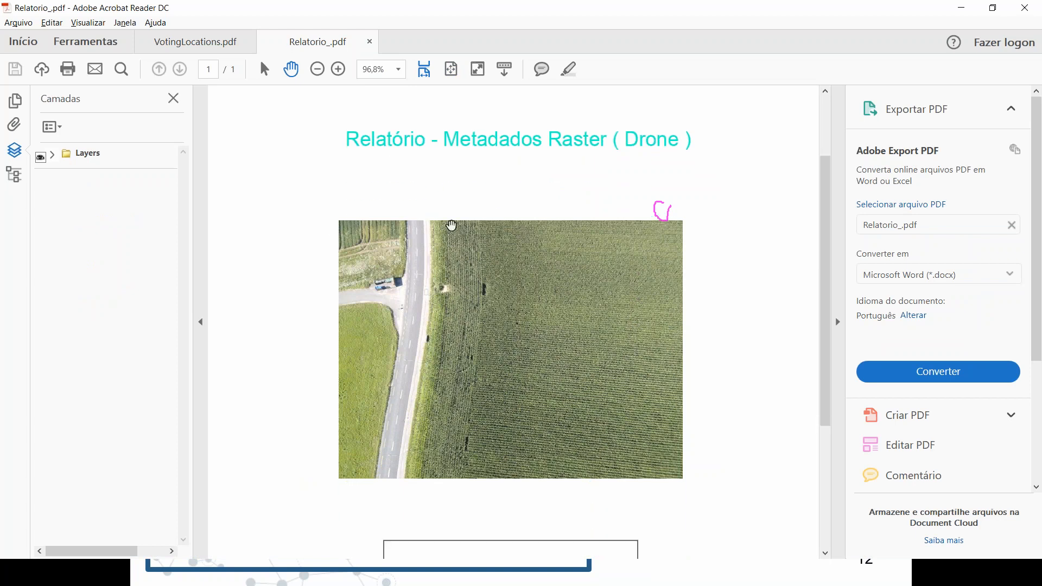
{"action": "scroll", "coordinate": [480, 402], "scroll_direction": "down", "scroll_amount": 6}
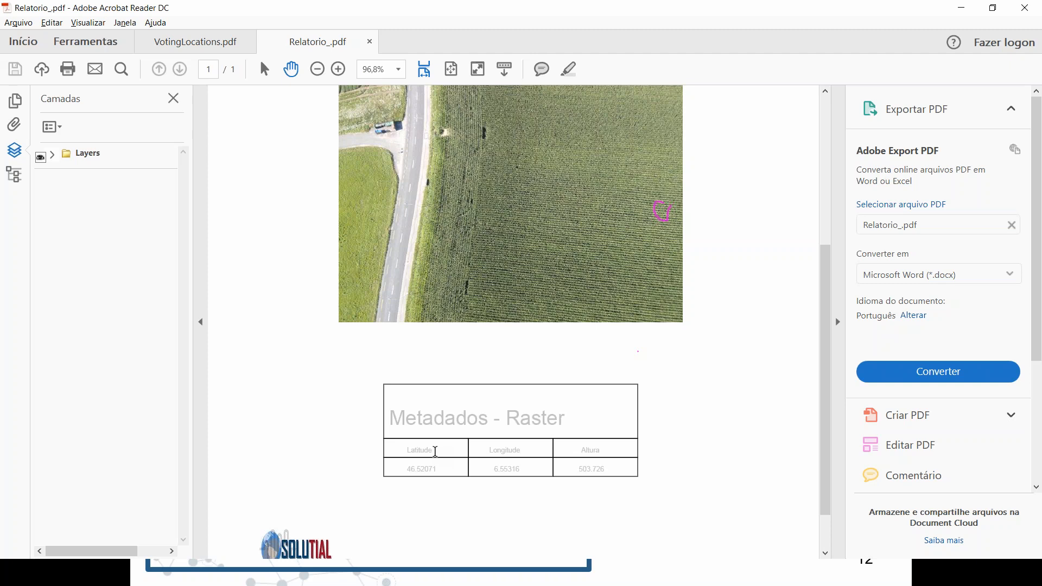
Return to FME Workbench and review the JPEG reader's format attributes down to the exposed GPS altitude, leaving them as they are
{"action": "key", "text": "super+d"}
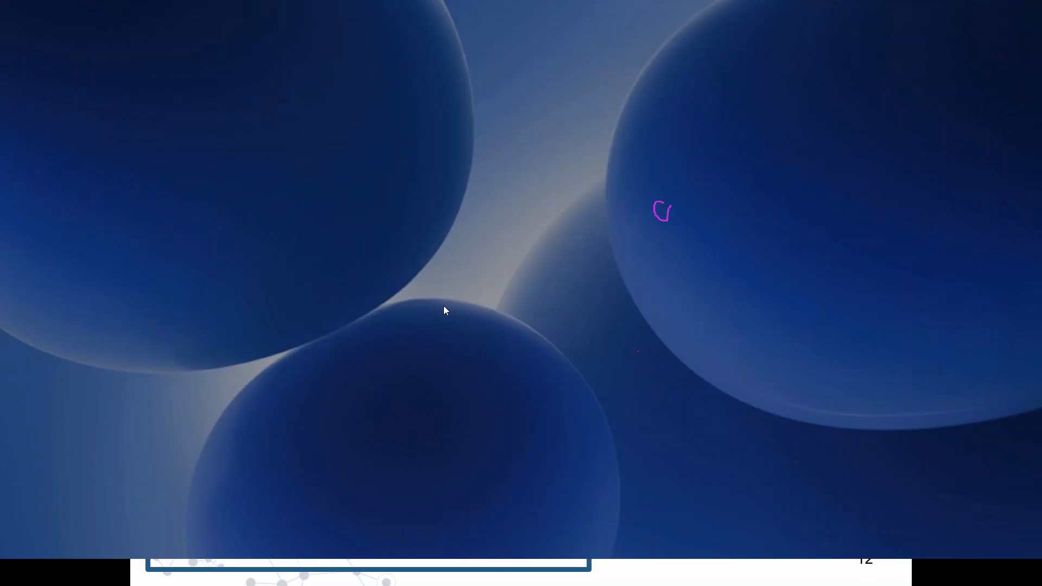
{"action": "key", "text": "super+d"}
{"action": "left_click", "coordinate": [606, 357]}
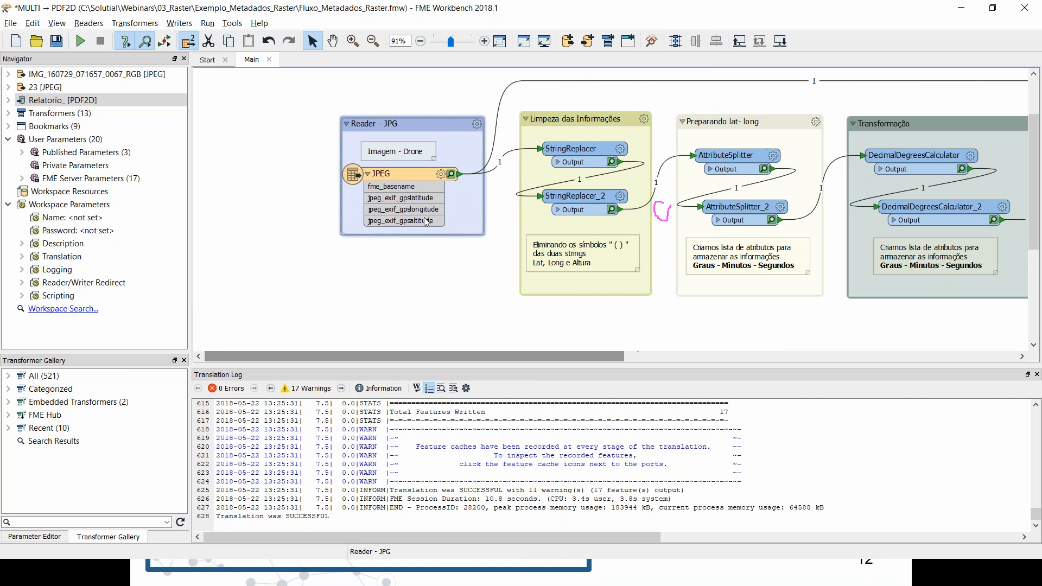
{"action": "left_click", "coordinate": [441, 174]}
{"action": "left_click", "coordinate": [555, 107]}
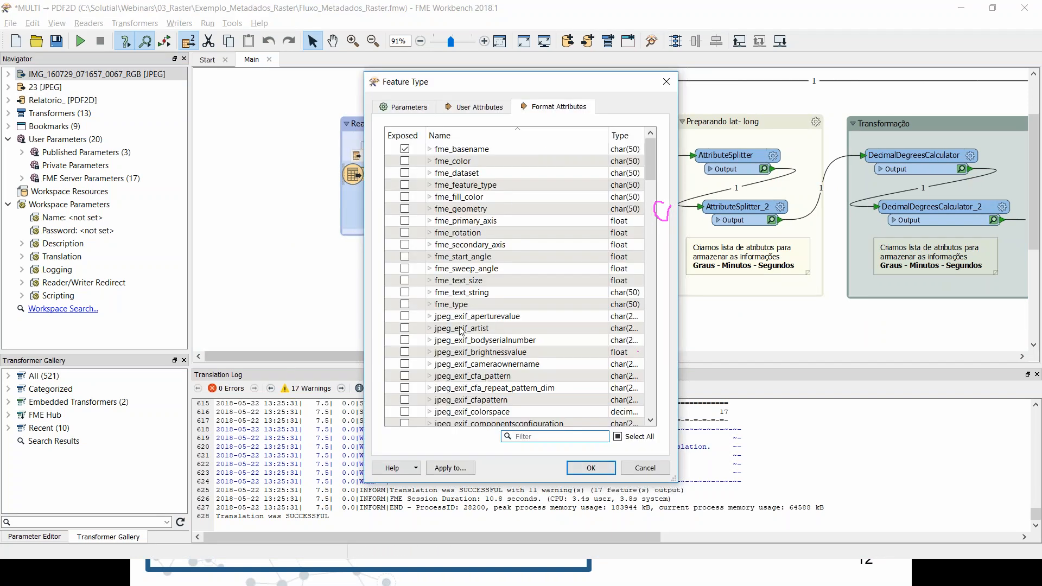
{"action": "left_click_drag", "start_coordinate": [650, 165], "coordinate": [660, 226]}
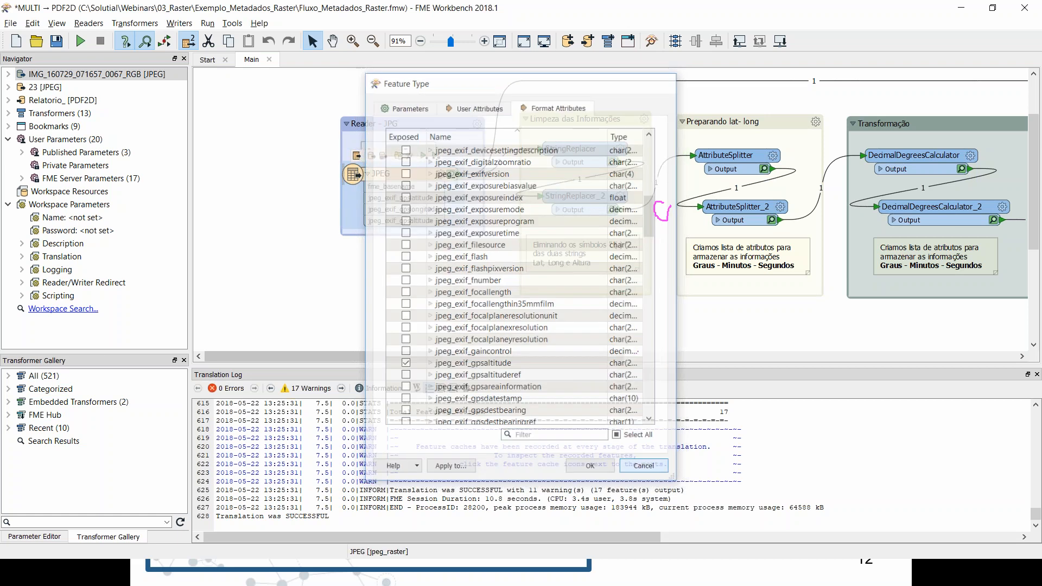
{"action": "left_click", "coordinate": [664, 472]}
Switch to the PowerPoint slide show and advance to the slide Metadados do Formato - Raster
{"action": "key", "text": "super+Tab"}
{"action": "left_click", "coordinate": [516, 431]}
{"action": "key", "text": "alt+Tab"}
{"action": "key", "text": "alt+Tab"}
{"action": "key", "text": "super+Tab"}
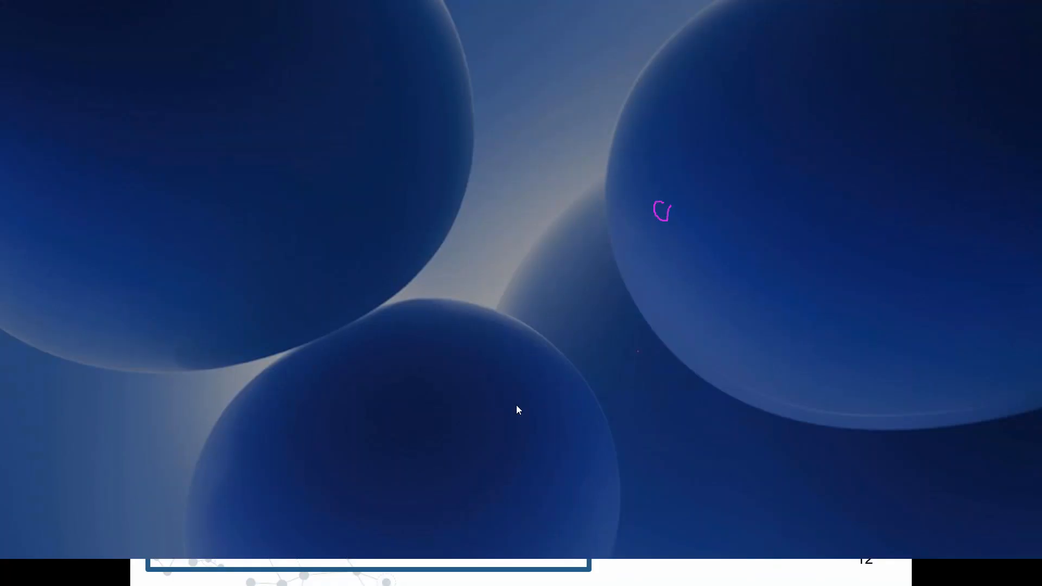
{"action": "key", "text": "alt+Tab"}
{"action": "key", "text": "alt+Tab"}
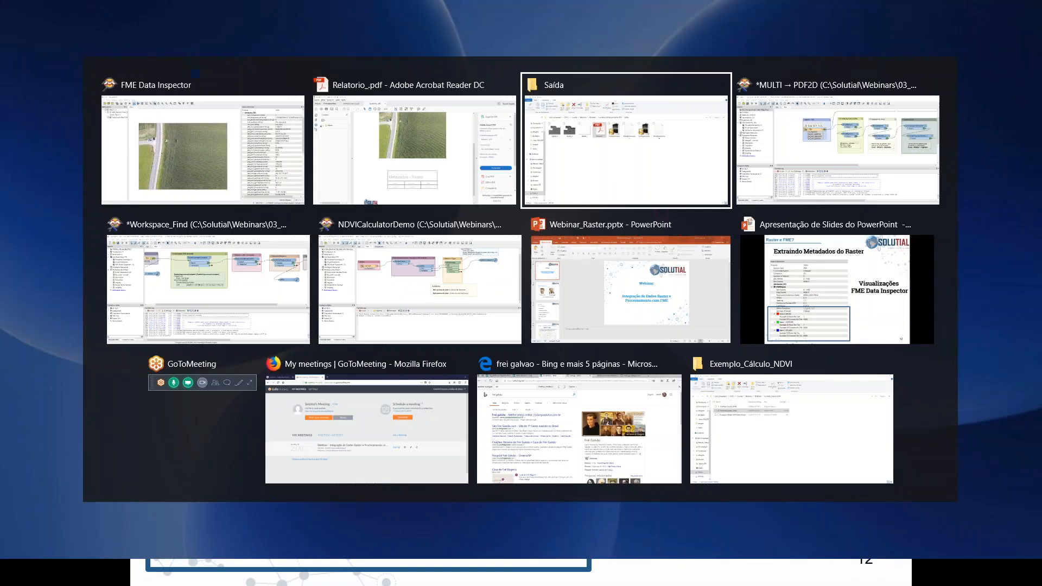
{"action": "key", "text": "alt+Tab"}
{"action": "key", "text": "alt+Tab"}
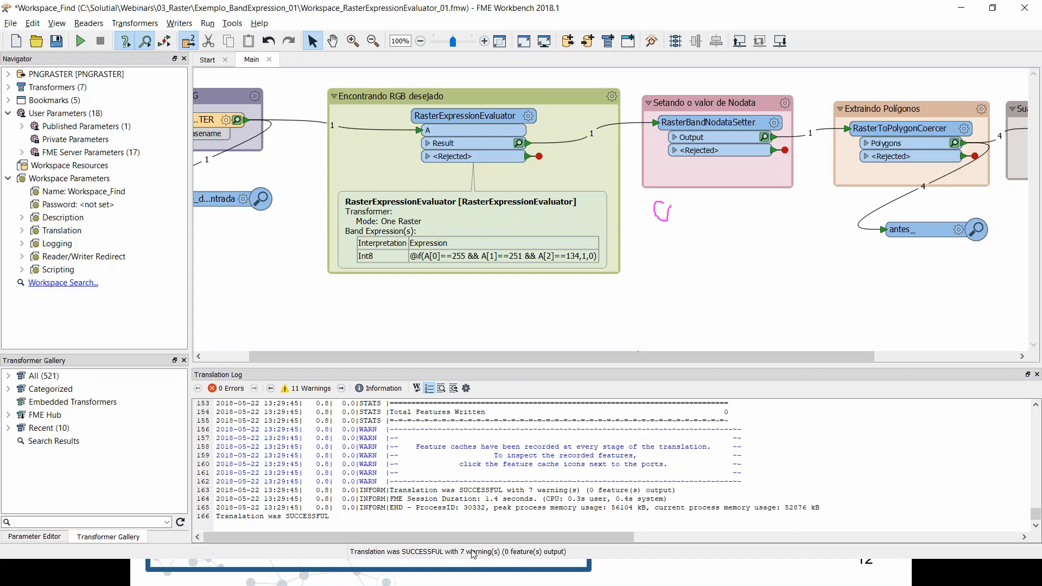
{"action": "key", "text": "alt+Tab"}
{"action": "key", "text": "alt+Tab"}
{"action": "key", "text": "alt+Tab"}
{"action": "key", "text": "alt+Tab"}
{"action": "key", "text": "alt+Tab"}
{"action": "key", "text": "alt+Tab"}
{"action": "key", "text": "alt+Tab"}
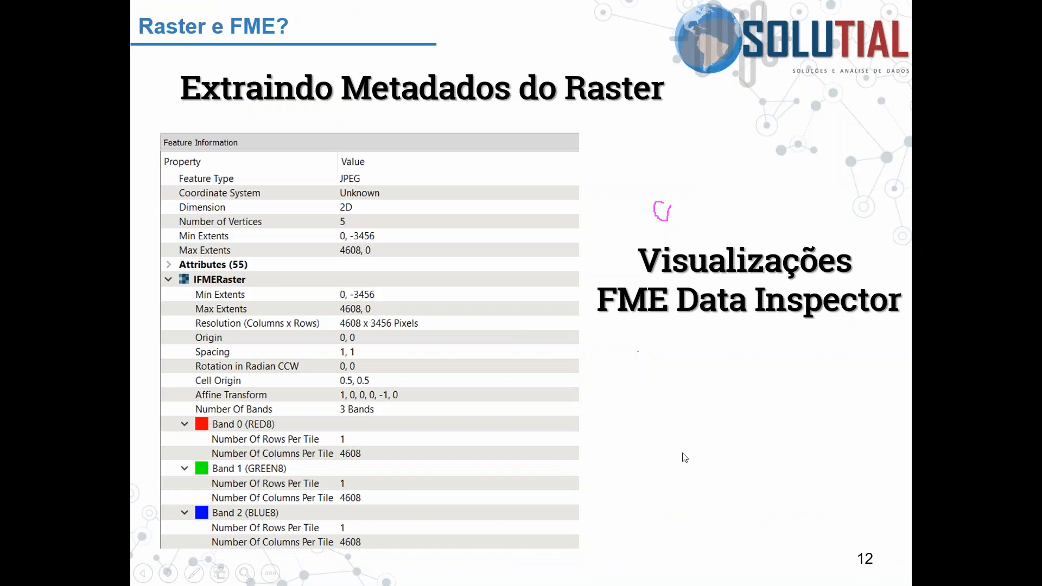
{"action": "left_click", "coordinate": [684, 458]}
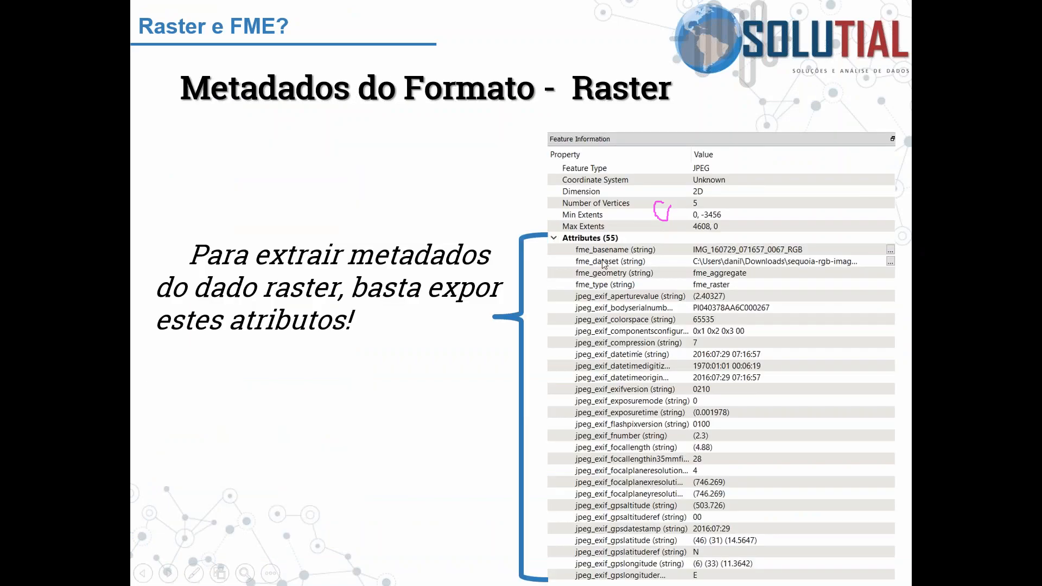
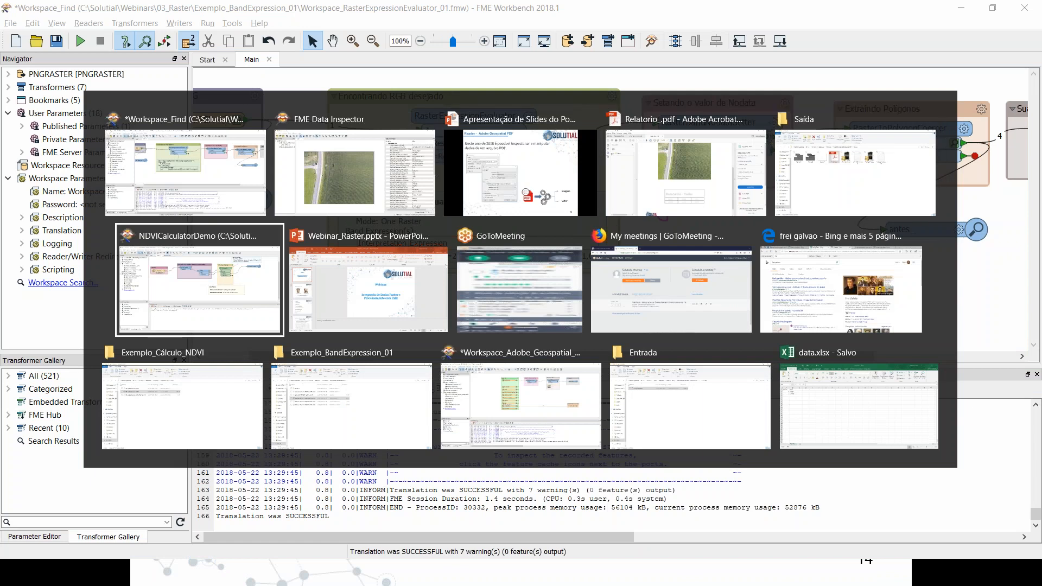
Switch to the FME Workbench window containing the Workspace_Adobe_Geospatial_PDF workspace
{"action": "key", "text": "alt+Tab"}
{"action": "key", "text": "alt+Tab"}
{"action": "key", "text": "alt+Tab"}
{"action": "key", "text": "alt+Tab"}
{"action": "key", "text": "alt+Tab"}
{"action": "key", "text": "alt+Tab"}
{"action": "key", "text": "alt+Tab"}
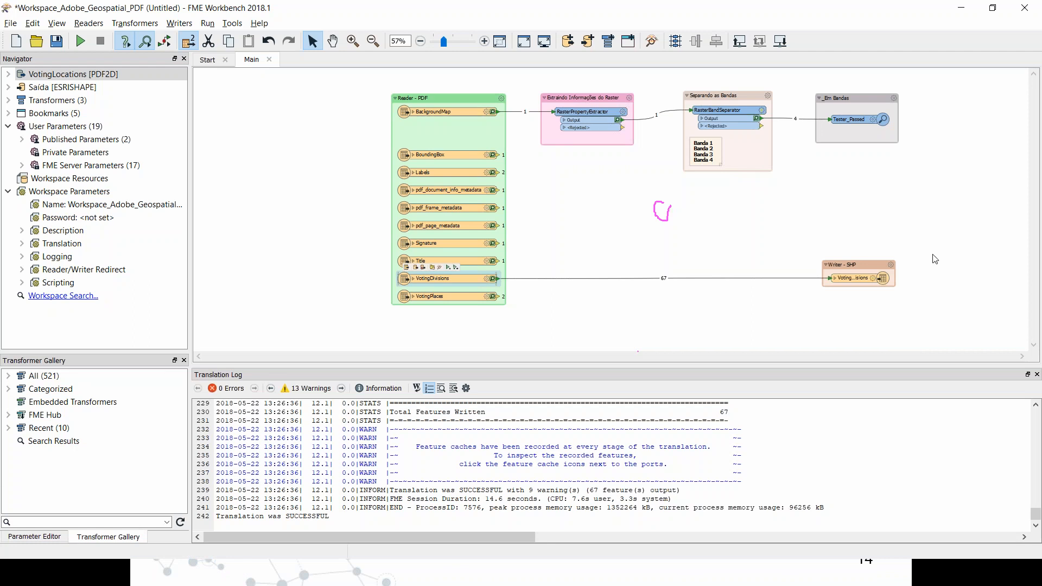
{"action": "left_click", "coordinate": [1021, 28]}
{"action": "left_click", "coordinate": [1021, 27]}
Start adding a reader and set its format to Adobe Geospatial PDF
{"action": "left_click", "coordinate": [568, 41]}
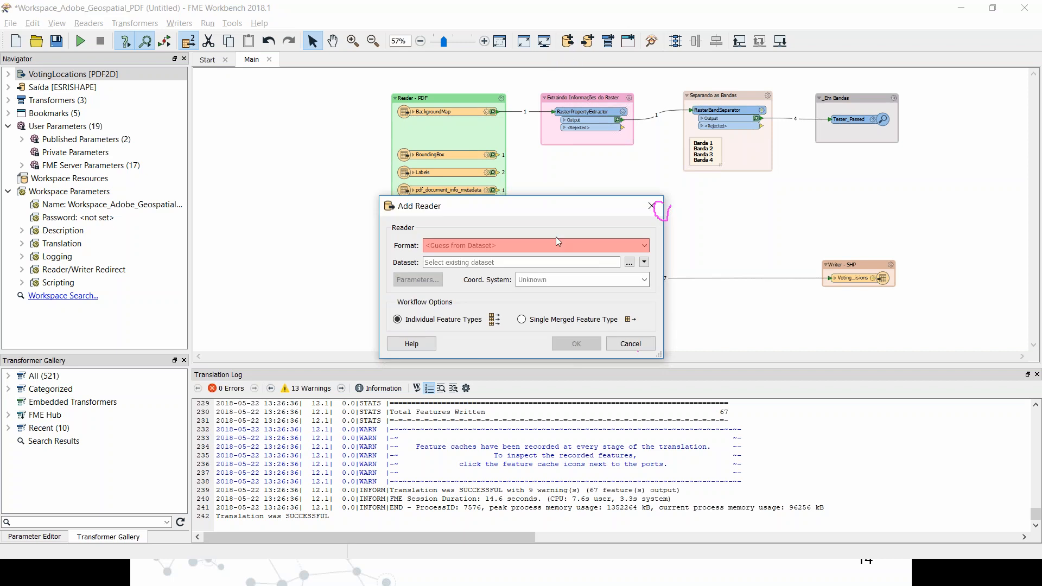
{"action": "type", "text": "adobe"}
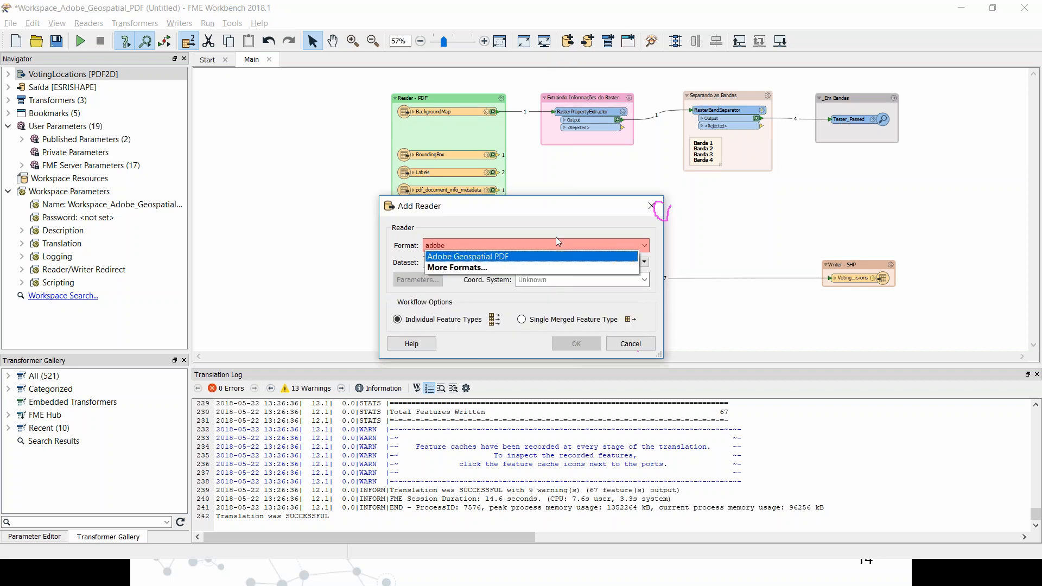
{"action": "left_click", "coordinate": [527, 262]}
Choose VotingLocations from Solutial\Webinars\03_Raster\Exemplo_Adobe_Geospatial_PDF\Entrada on drive C: as the new reader's dataset
{"action": "left_click", "coordinate": [629, 262]}
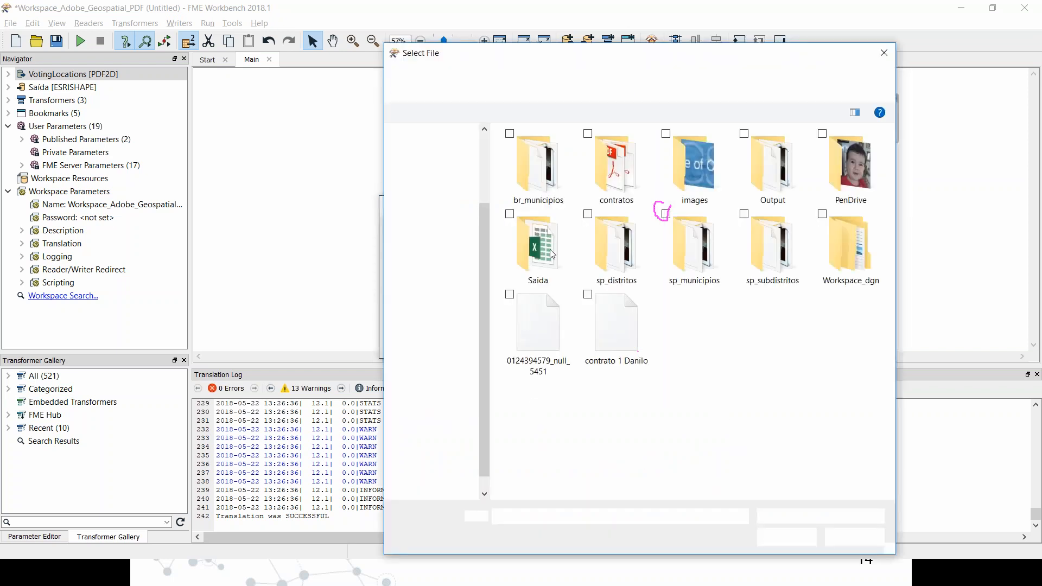
{"action": "left_click", "coordinate": [668, 78]}
{"action": "type", "text": "c:"}
{"action": "key", "text": "Return"}
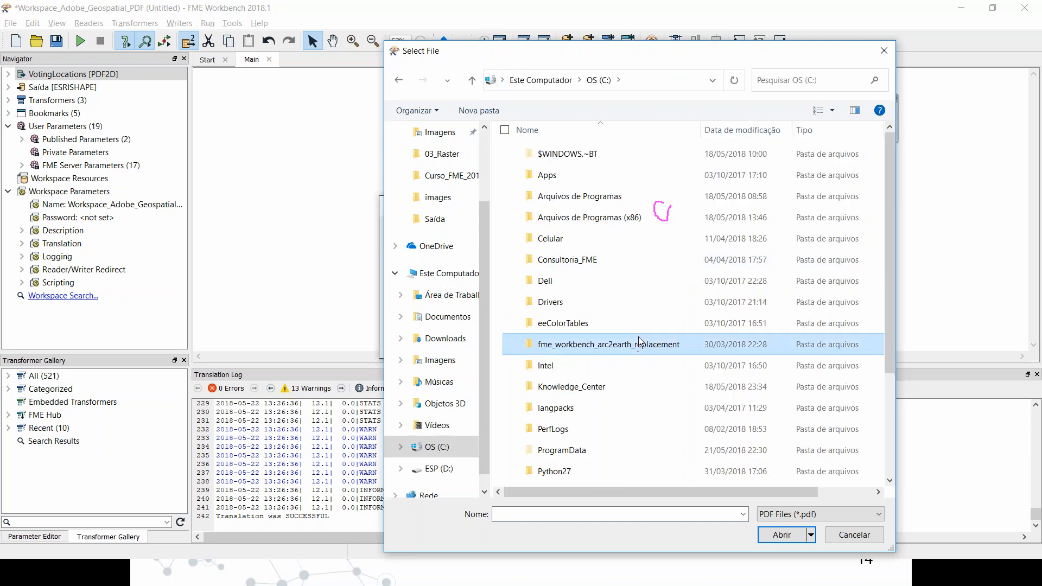
{"action": "scroll", "coordinate": [555, 369], "scroll_direction": "down", "scroll_amount": 2}
{"action": "double_click", "coordinate": [555, 369]}
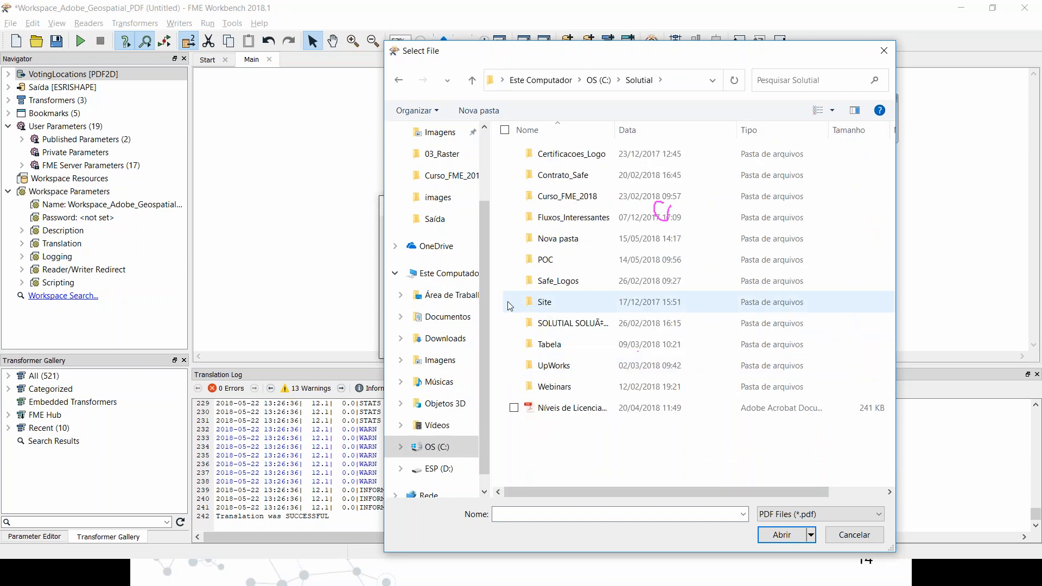
{"action": "double_click", "coordinate": [556, 387]}
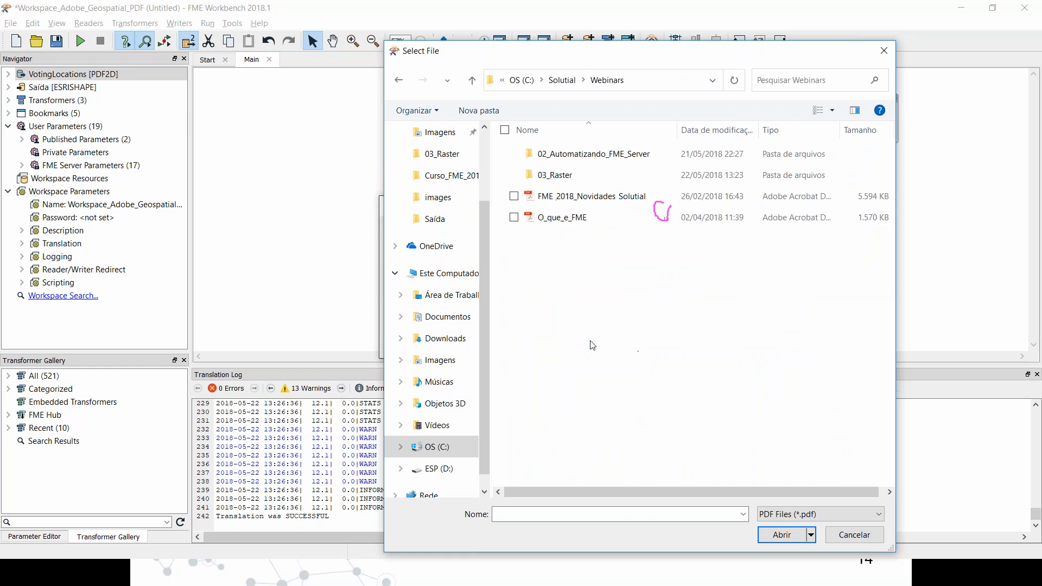
{"action": "double_click", "coordinate": [565, 177]}
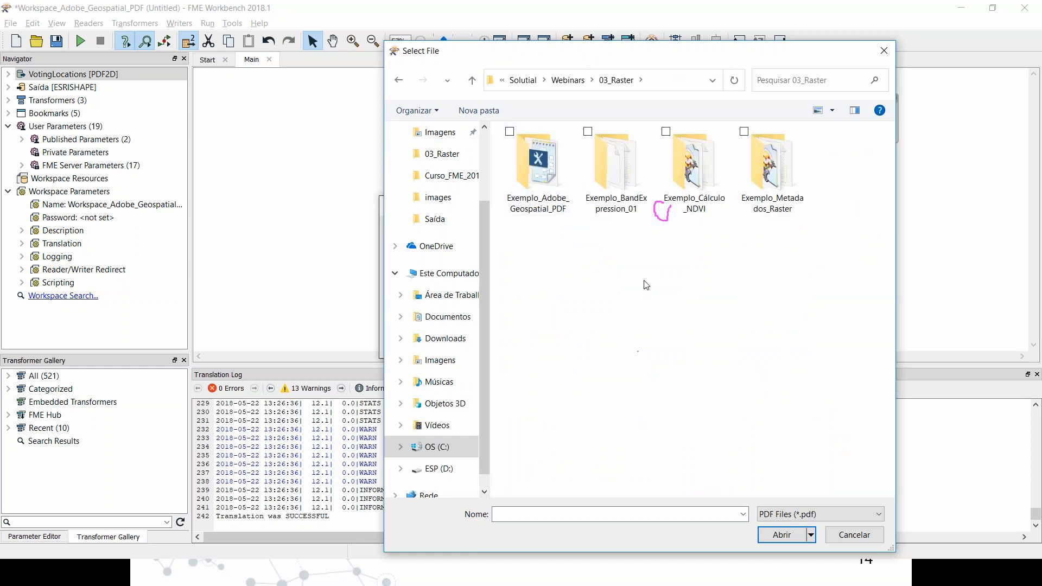
{"action": "double_click", "coordinate": [543, 163]}
{"action": "double_click", "coordinate": [562, 156]}
{"action": "left_click", "coordinate": [565, 162]}
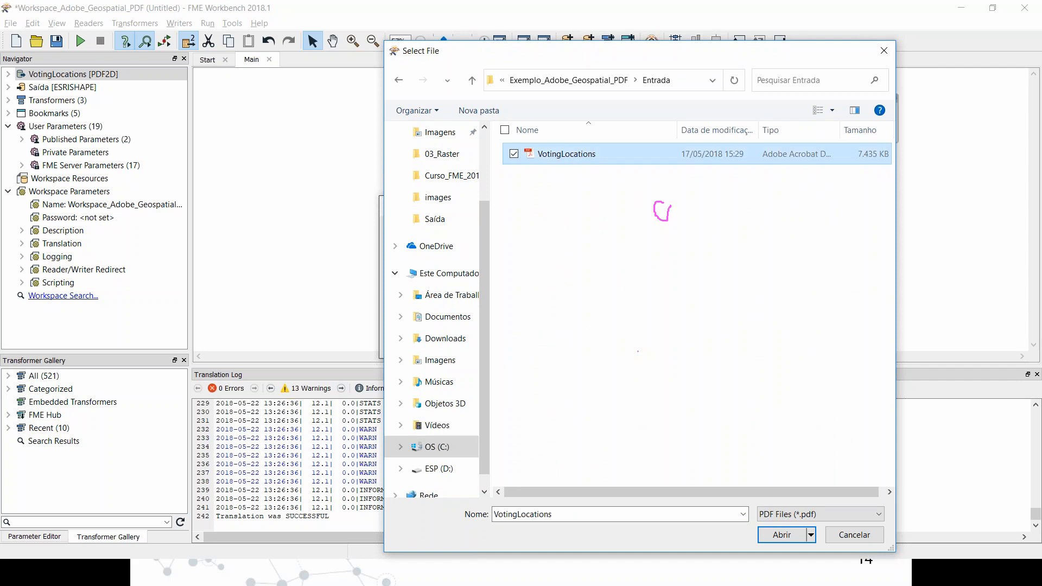
{"action": "left_click", "coordinate": [779, 536]}
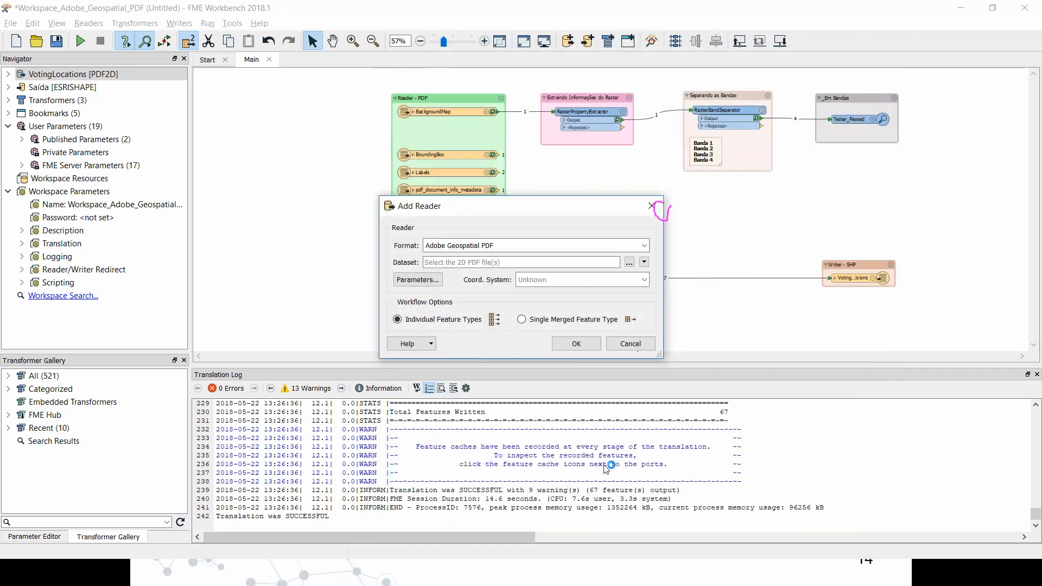
Examine the Adobe Geospatial PDF reader parameters, including the Spatial Text choices, and dismiss the dialogs without adding the reader
{"action": "left_click", "coordinate": [417, 281]}
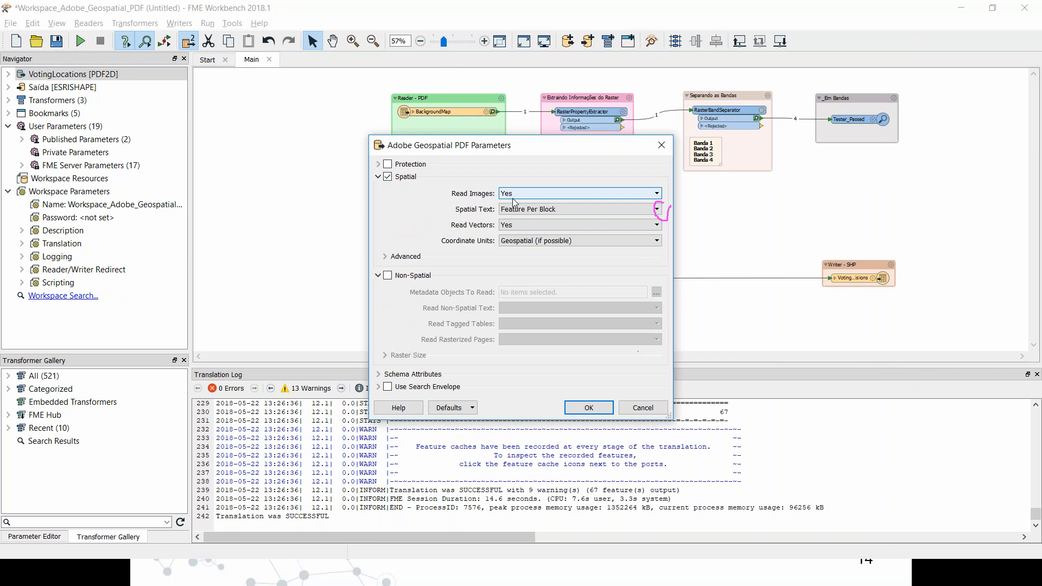
{"action": "left_click", "coordinate": [566, 213]}
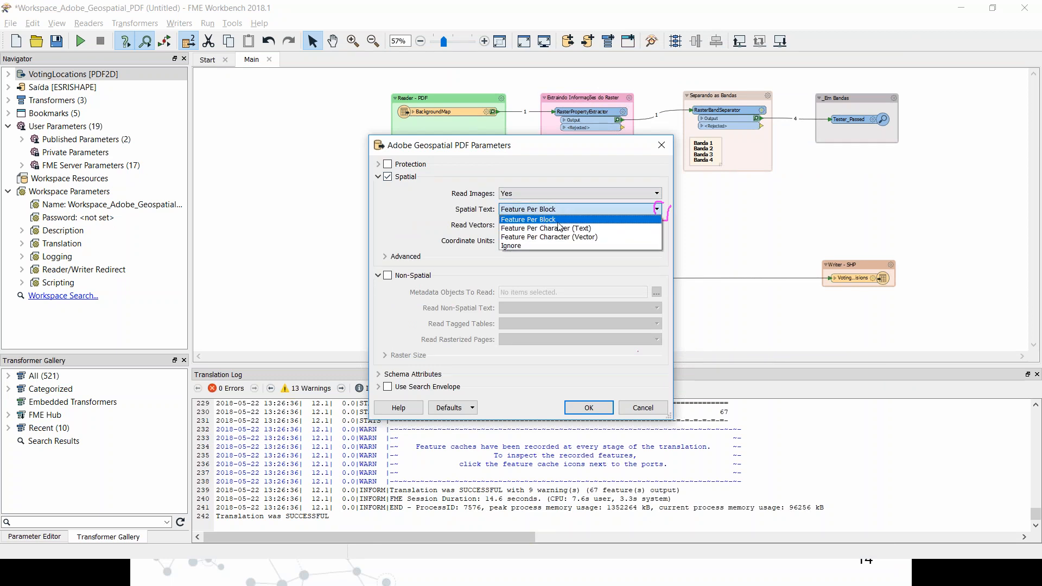
{"action": "left_click", "coordinate": [544, 272]}
{"action": "key", "text": "alt+Tab"}
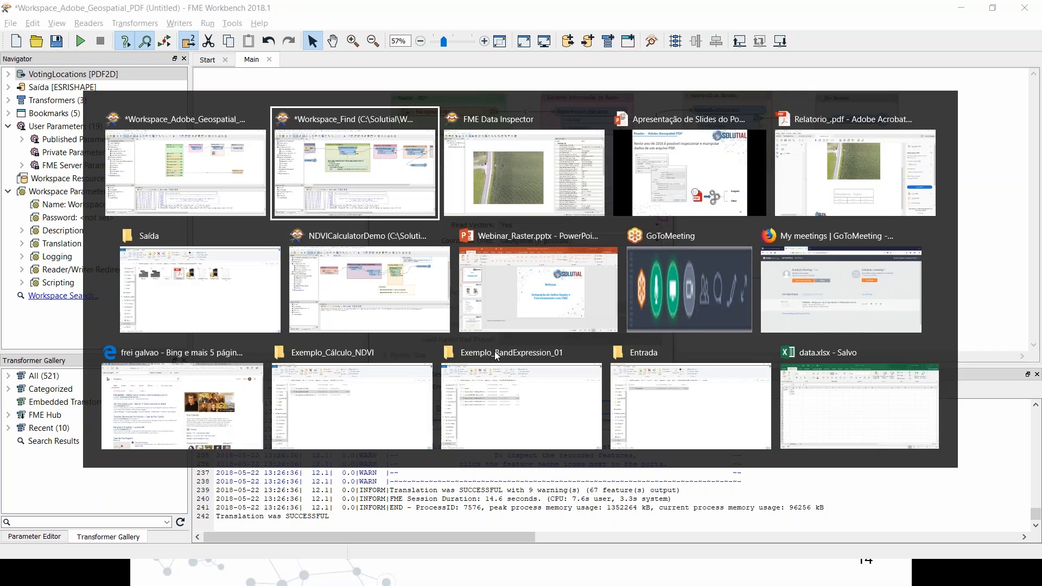
{"action": "key", "text": "alt+Tab"}
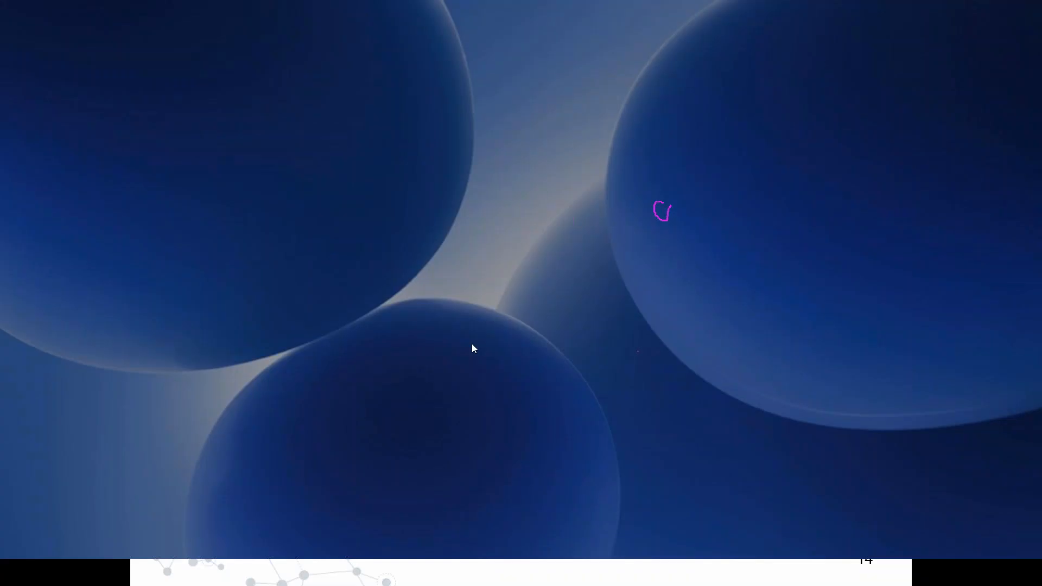
{"action": "key", "text": "Escape"}
{"action": "key", "text": "Escape"}
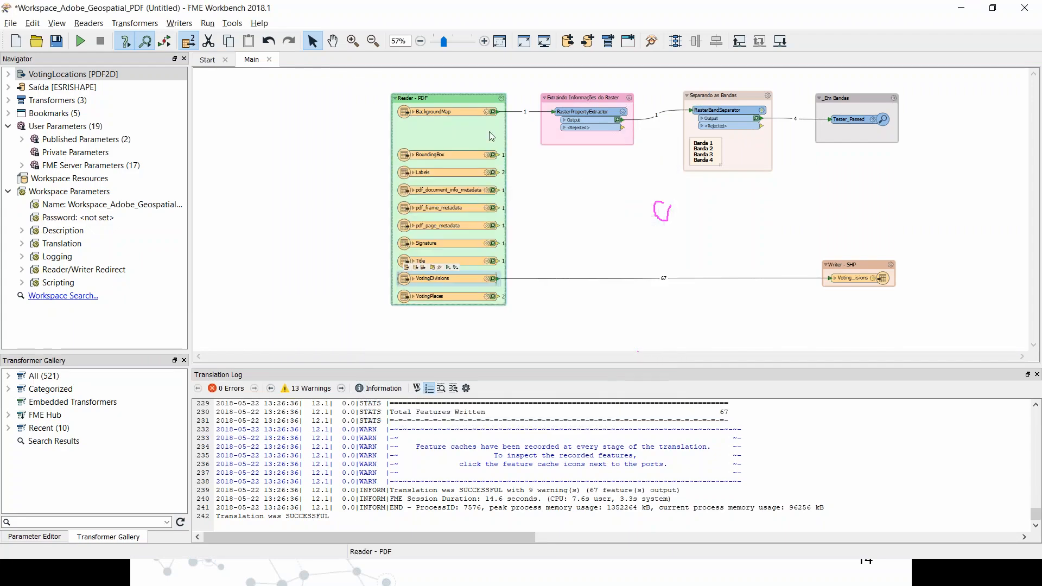
Open the BackgroundMap feature type's source folder, view VotingLocations.pdf in Acrobat Reader and check that its title and signature are selectable text
{"action": "left_click", "coordinate": [450, 114]}
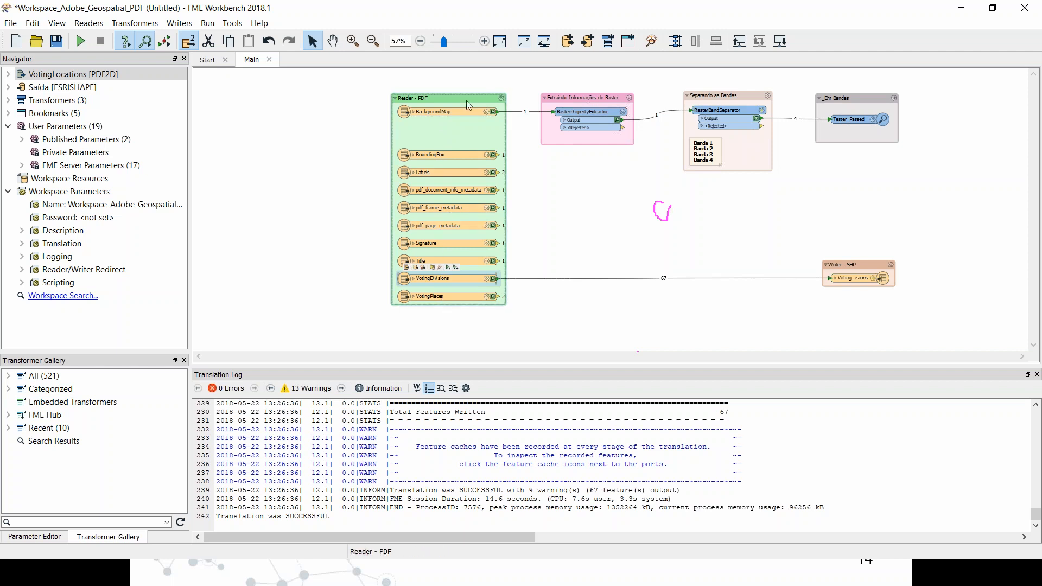
{"action": "right_click", "coordinate": [463, 113]}
{"action": "left_click", "coordinate": [532, 418]}
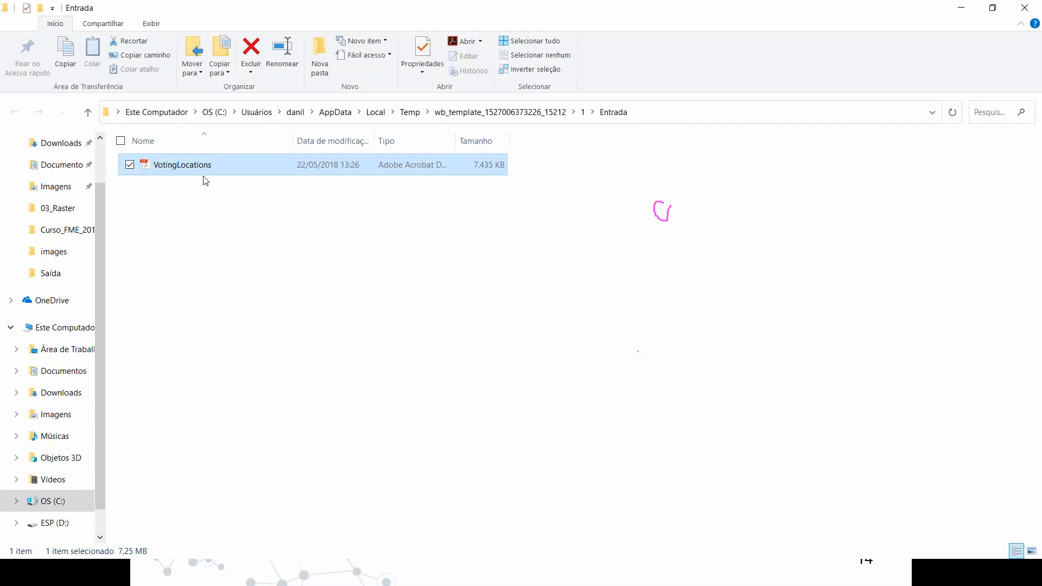
{"action": "double_click", "coordinate": [196, 171]}
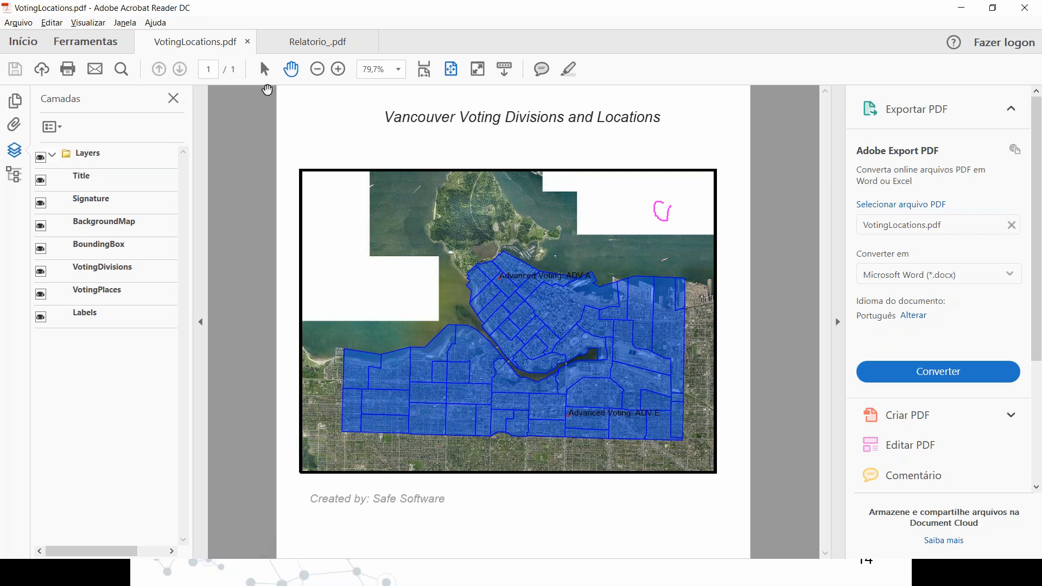
{"action": "left_click_drag", "start_coordinate": [661, 115], "coordinate": [459, 136]}
{"action": "left_click", "coordinate": [442, 496]}
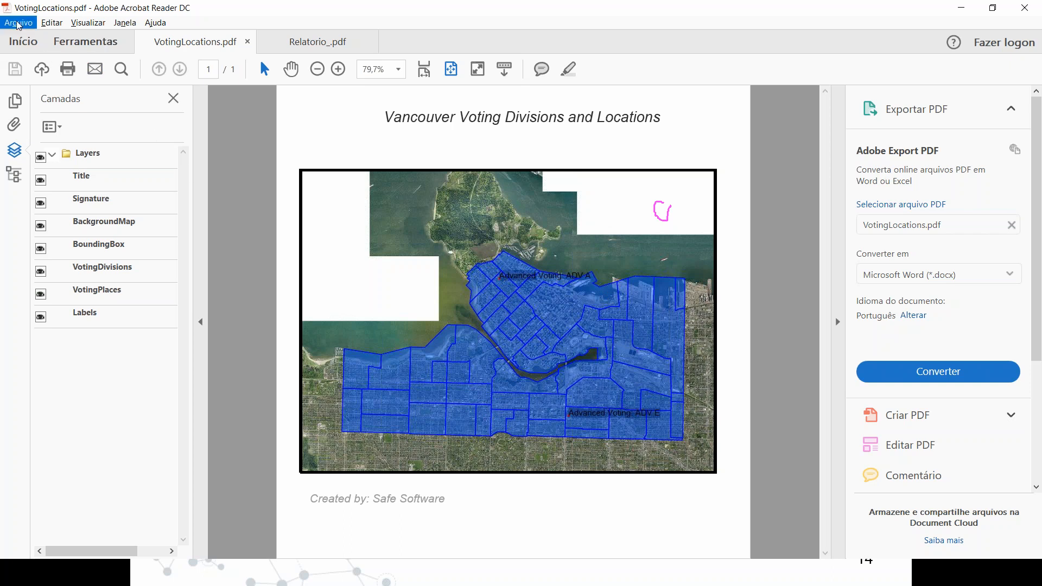
Inspect the PDF's layers by hiding Title, Signature and Labels and switching VotingDivisions off and back on
{"action": "left_click", "coordinate": [41, 158]}
{"action": "left_click", "coordinate": [41, 158]}
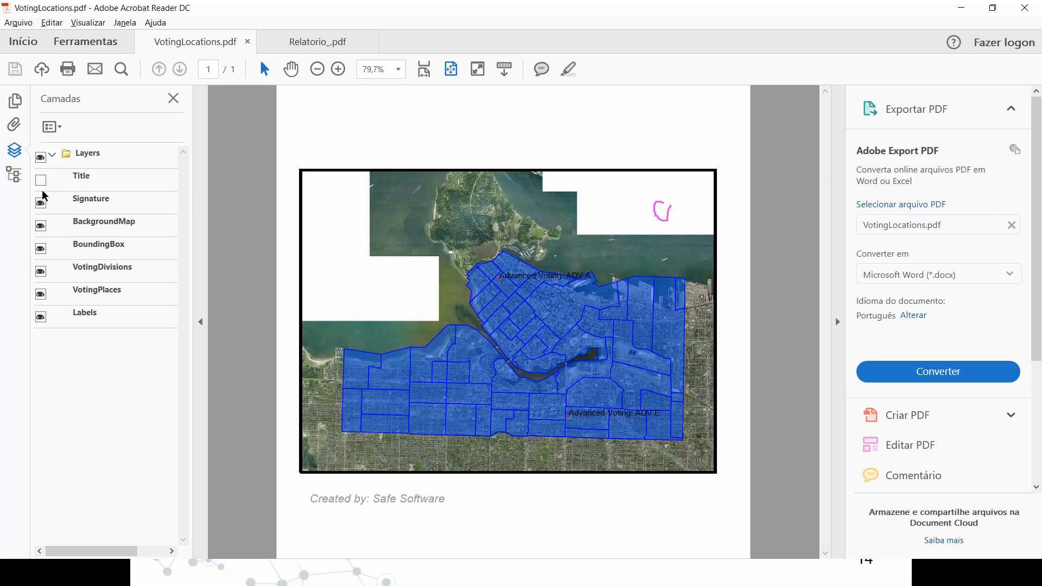
{"action": "left_click", "coordinate": [42, 179]}
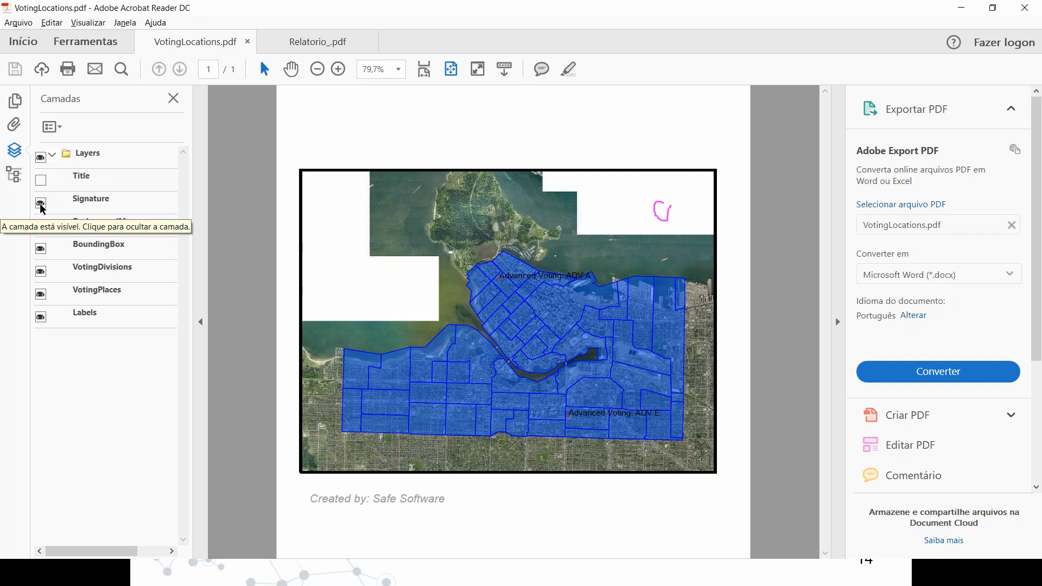
{"action": "left_click", "coordinate": [41, 204]}
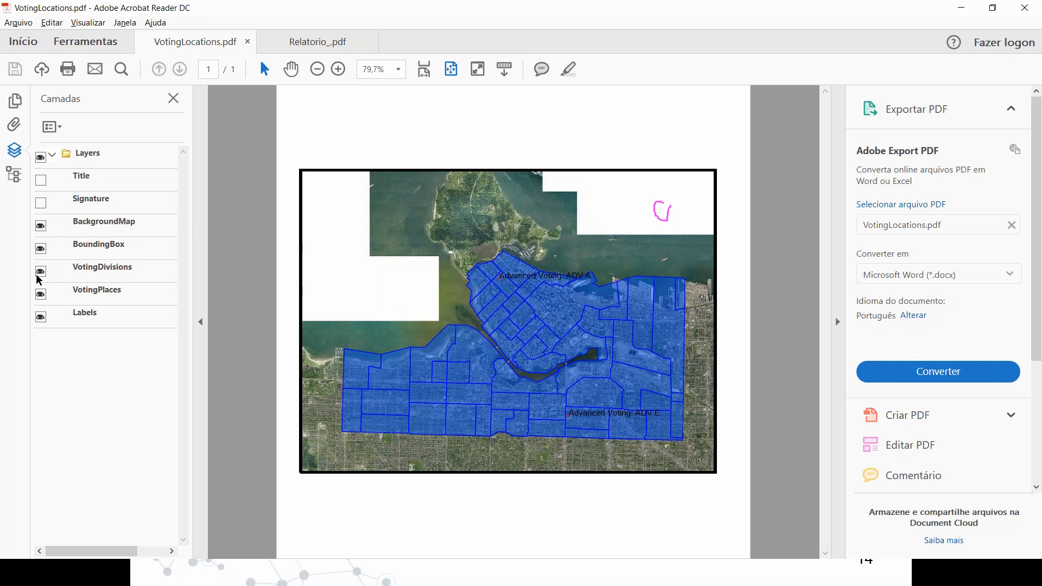
{"action": "left_click", "coordinate": [41, 319]}
{"action": "left_click", "coordinate": [42, 318]}
{"action": "left_click", "coordinate": [41, 319]}
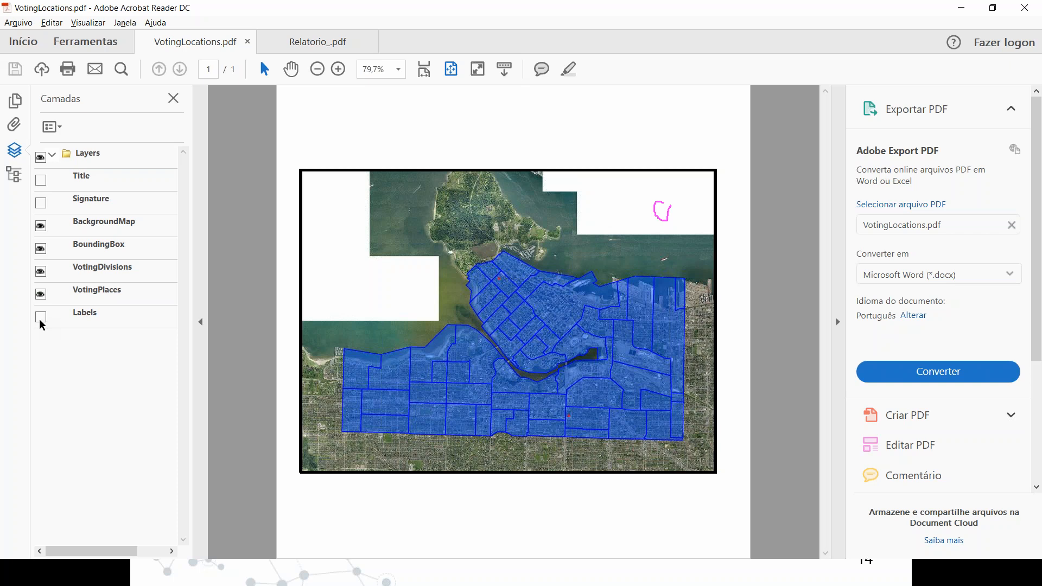
{"action": "left_click", "coordinate": [43, 273]}
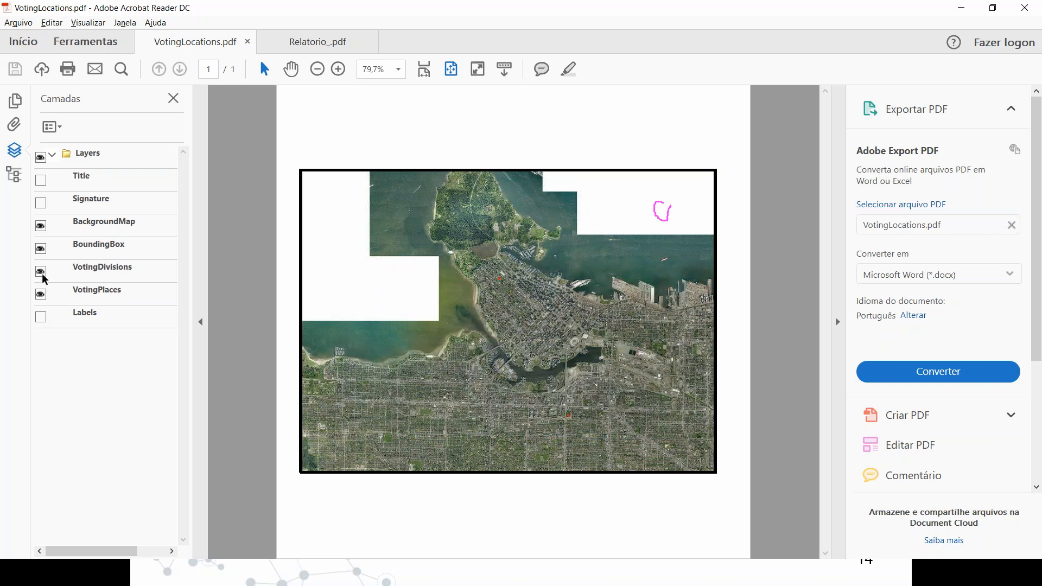
{"action": "left_click", "coordinate": [43, 273]}
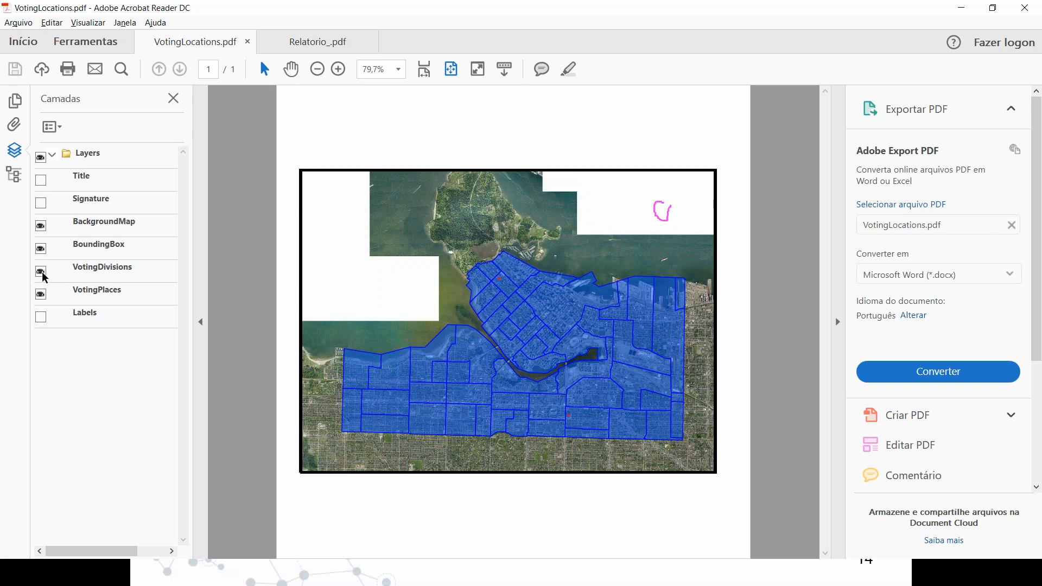
Return to the Adobe Geospatial PDF workspace in FME Workbench, bring up the Add Reader dialog and cancel it
{"action": "key", "text": "super+Tab"}
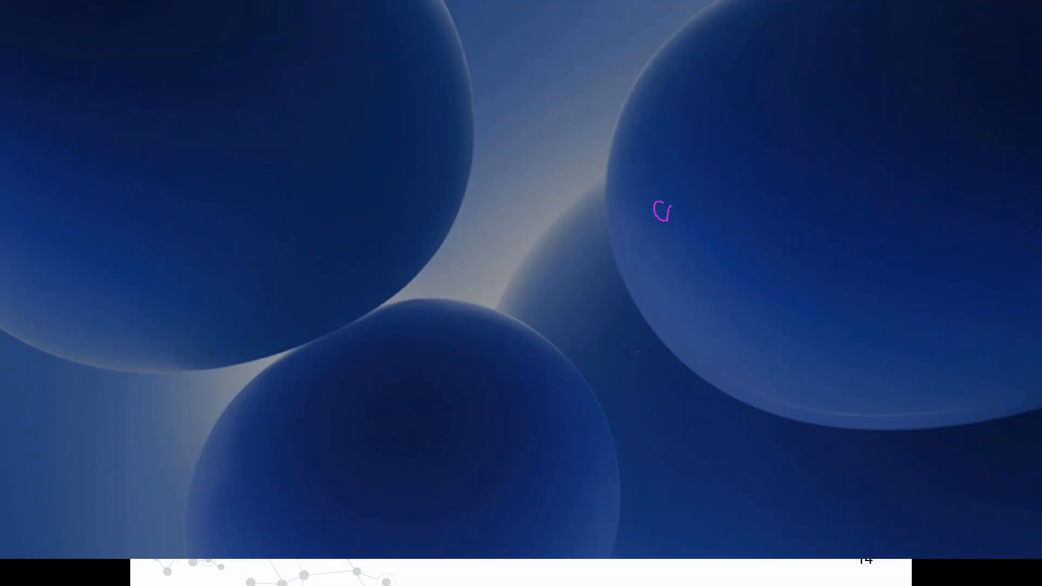
{"action": "left_click", "coordinate": [2, 263]}
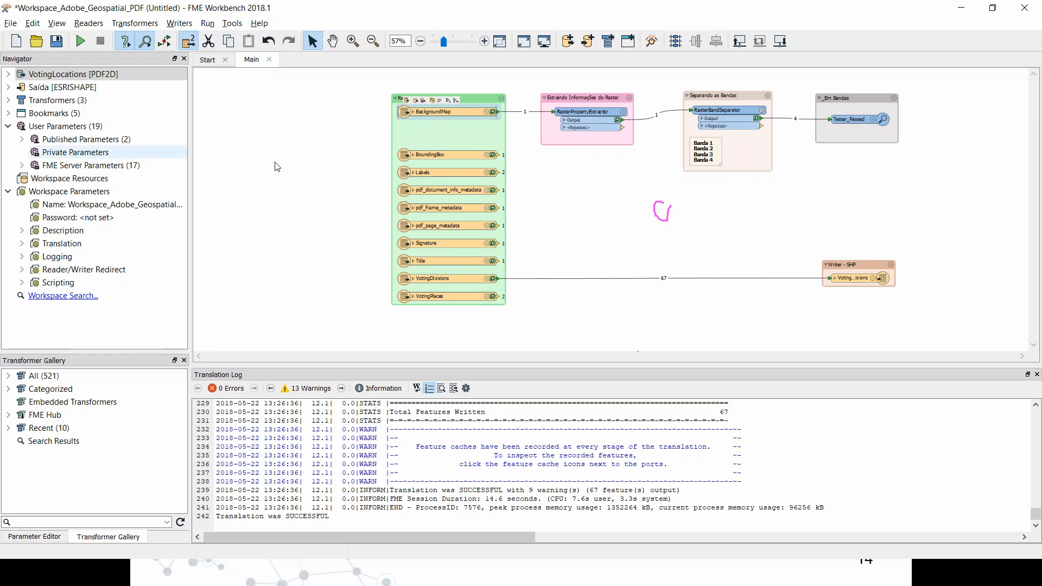
{"action": "left_click", "coordinate": [568, 41]}
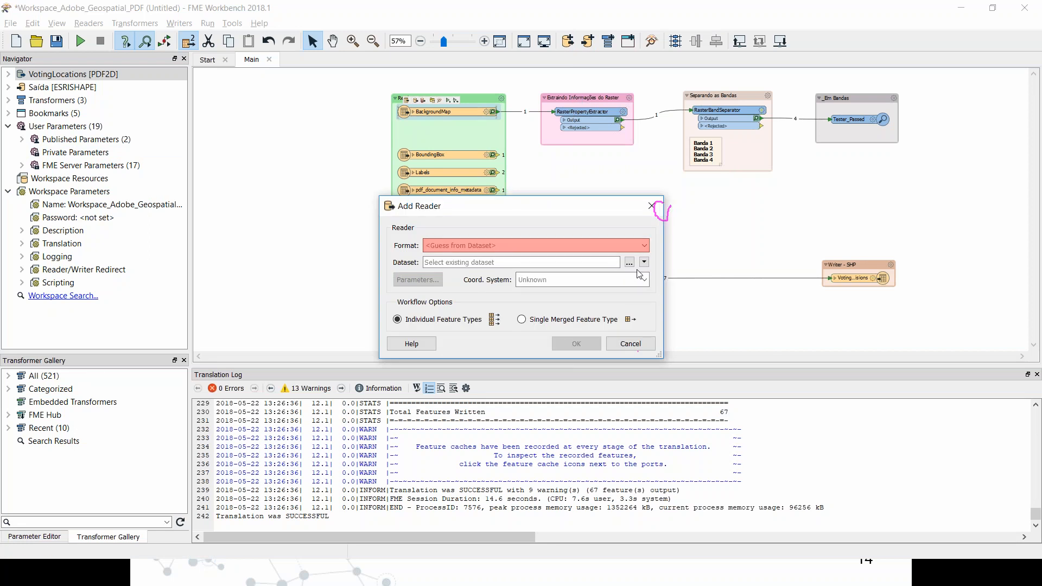
{"action": "left_click", "coordinate": [630, 345]}
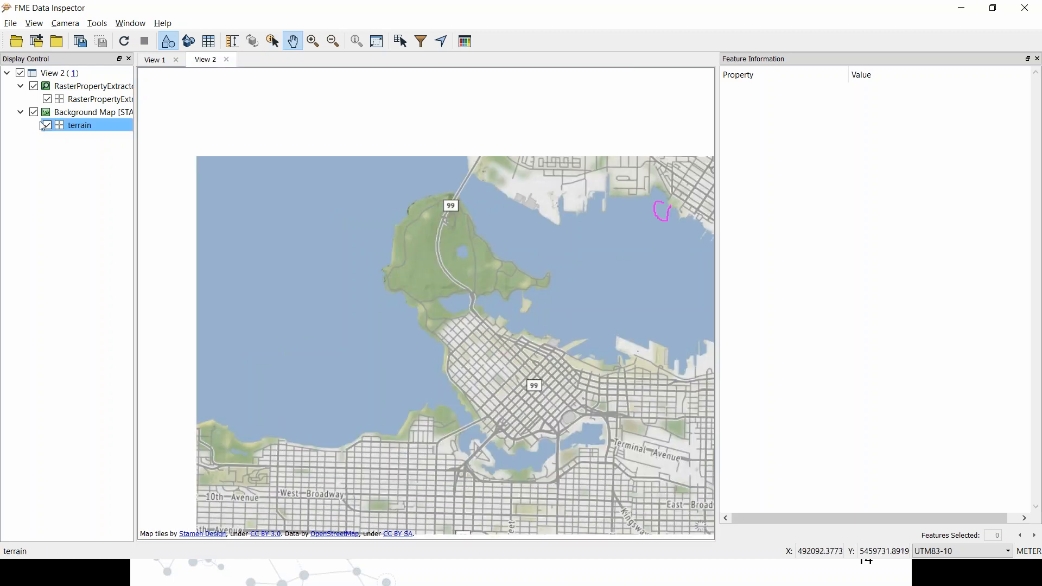
Compare the RasterPropertyExtractor output with the Stamen background map in FME Data Inspector's View 2 by toggling both layers and exploring the Vancouver area
{"action": "left_click", "coordinate": [36, 116]}
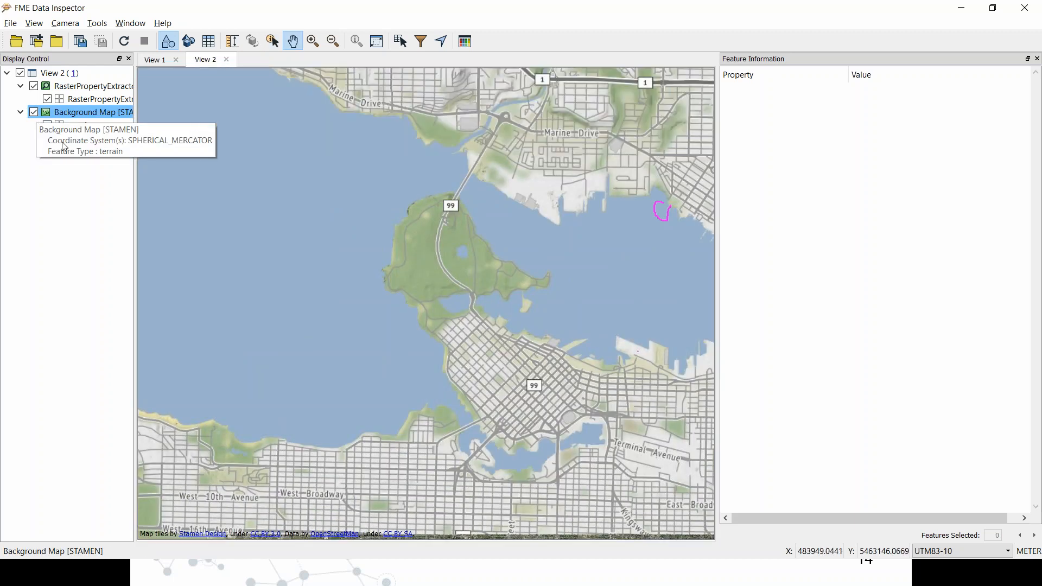
{"action": "left_click_drag", "start_coordinate": [423, 410], "coordinate": [424, 154]}
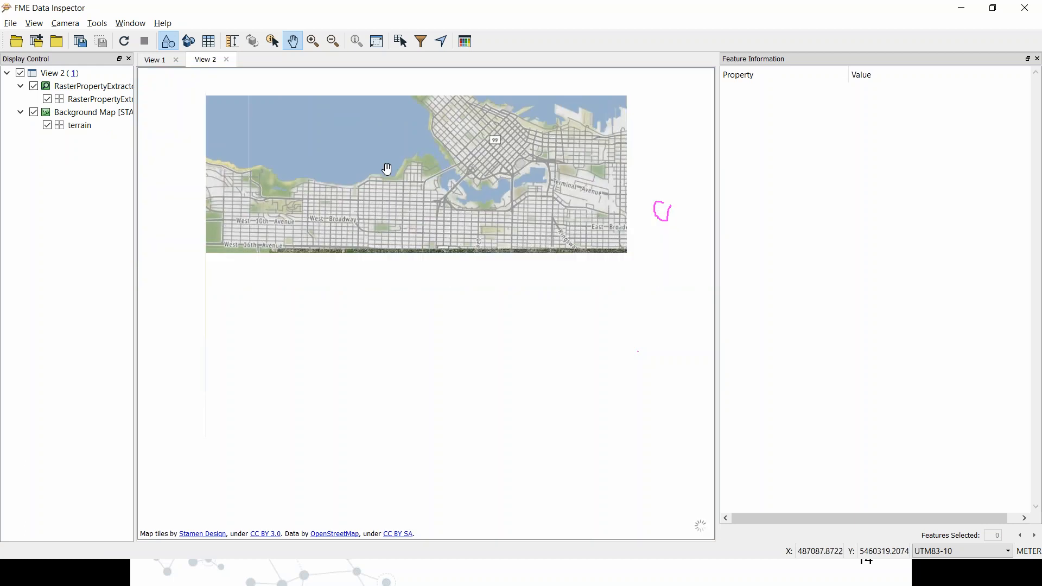
{"action": "left_click", "coordinate": [32, 114]}
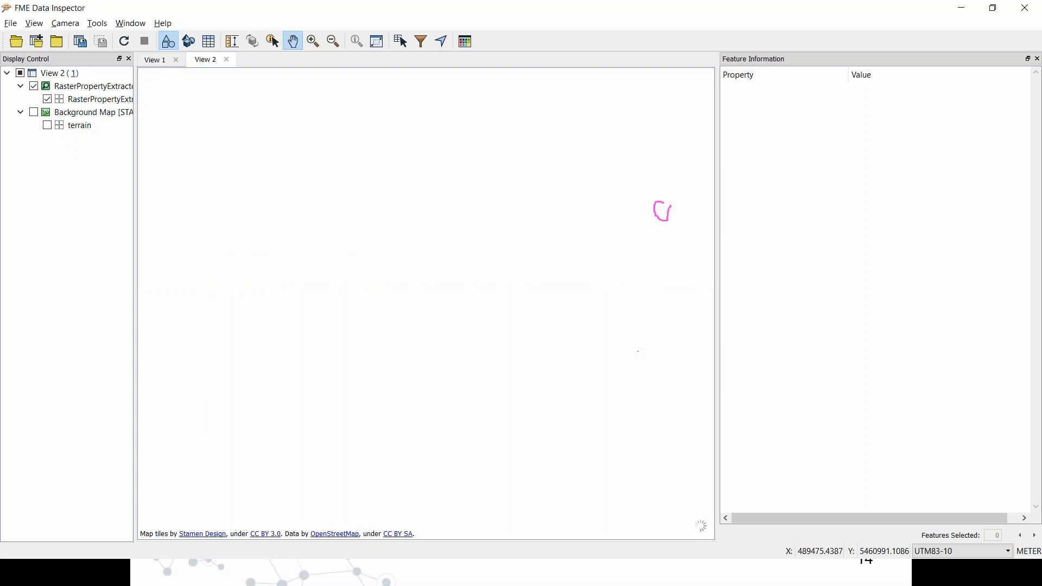
{"action": "left_click", "coordinate": [33, 113]}
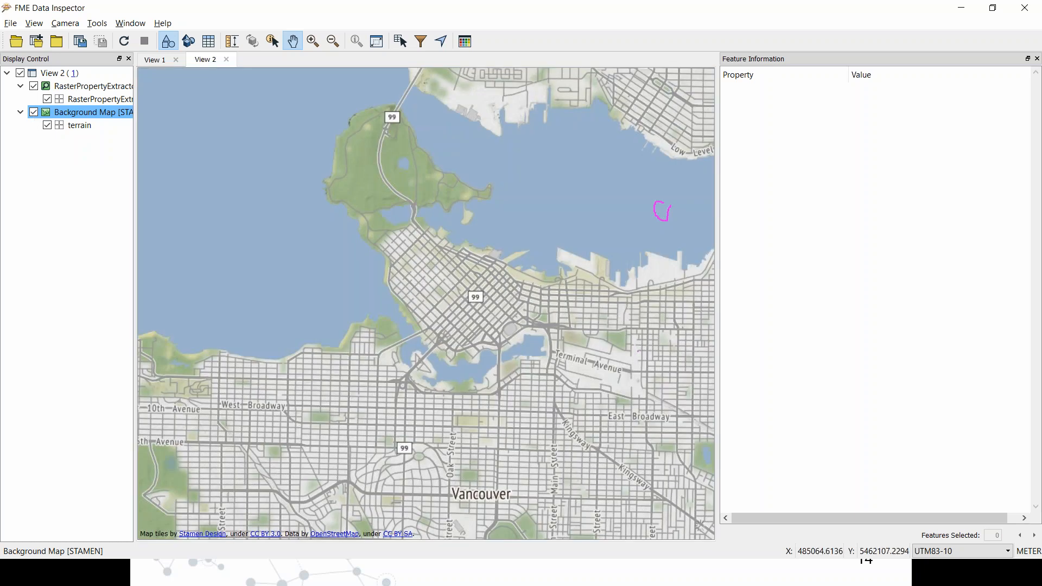
{"action": "left_click", "coordinate": [37, 88]}
{"action": "left_click", "coordinate": [34, 86]}
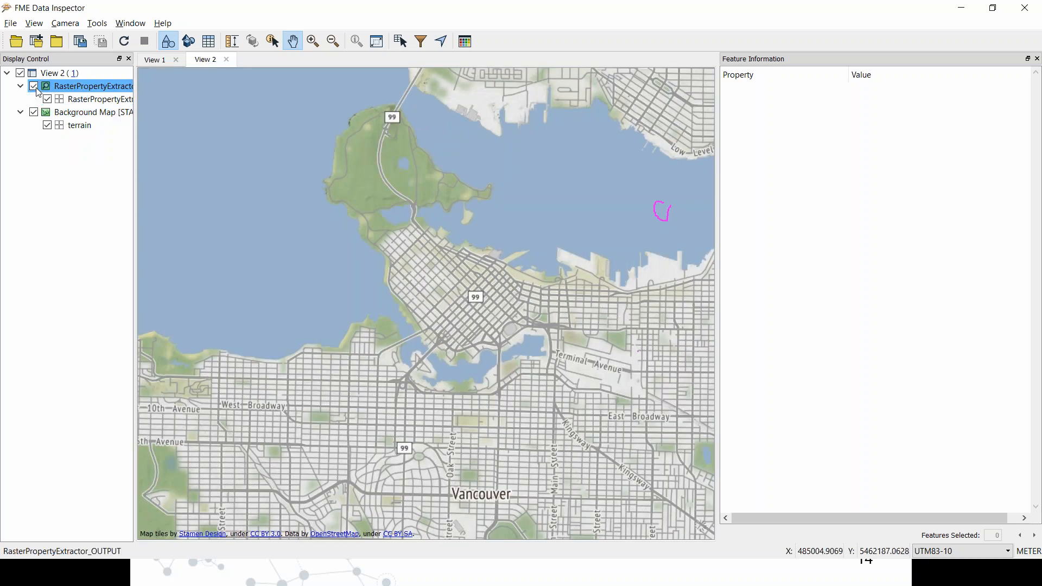
{"action": "scroll", "coordinate": [386, 176], "scroll_direction": "up", "scroll_amount": 5}
{"action": "left_click_drag", "start_coordinate": [489, 340], "coordinate": [405, 95]}
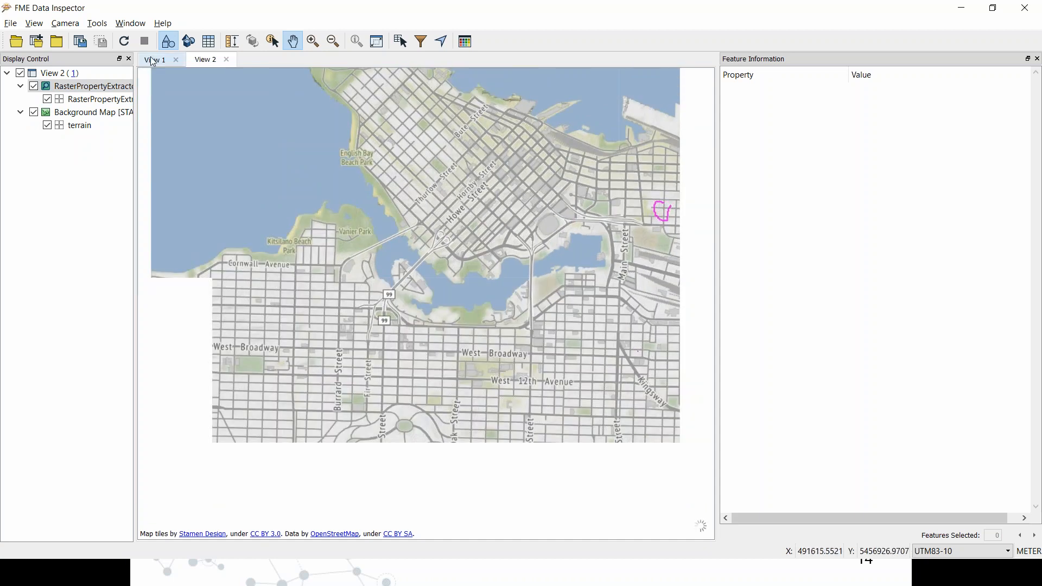
{"action": "left_click_drag", "start_coordinate": [458, 225], "coordinate": [525, 338]}
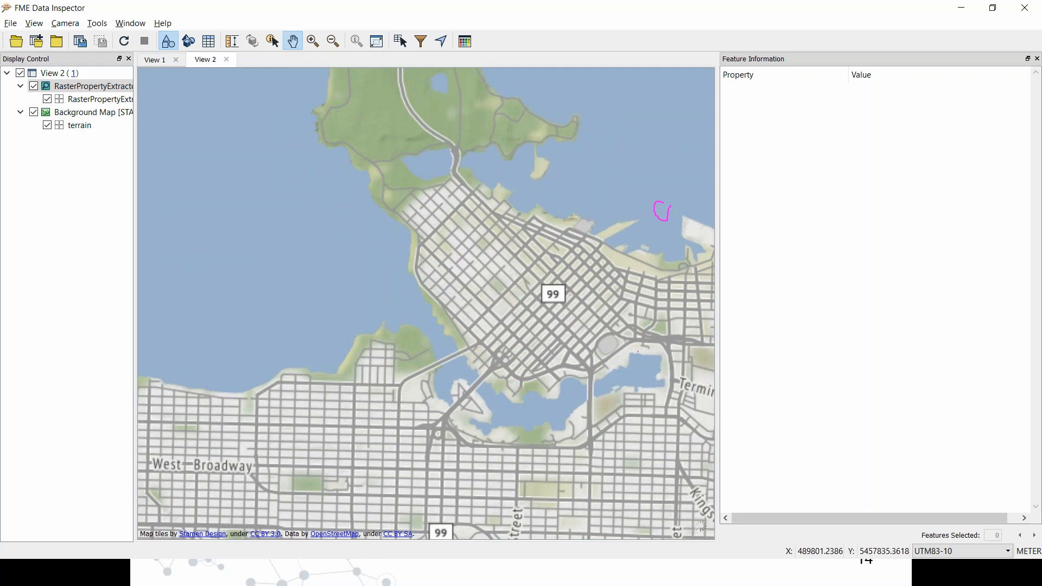
Switch back to FME Workbench, run the Adobe Geospatial PDF workspace and review the errors in the translation log
{"action": "key", "text": "alt+Tab"}
{"action": "left_click", "coordinate": [83, 41]}
{"action": "left_click", "coordinate": [603, 320]}
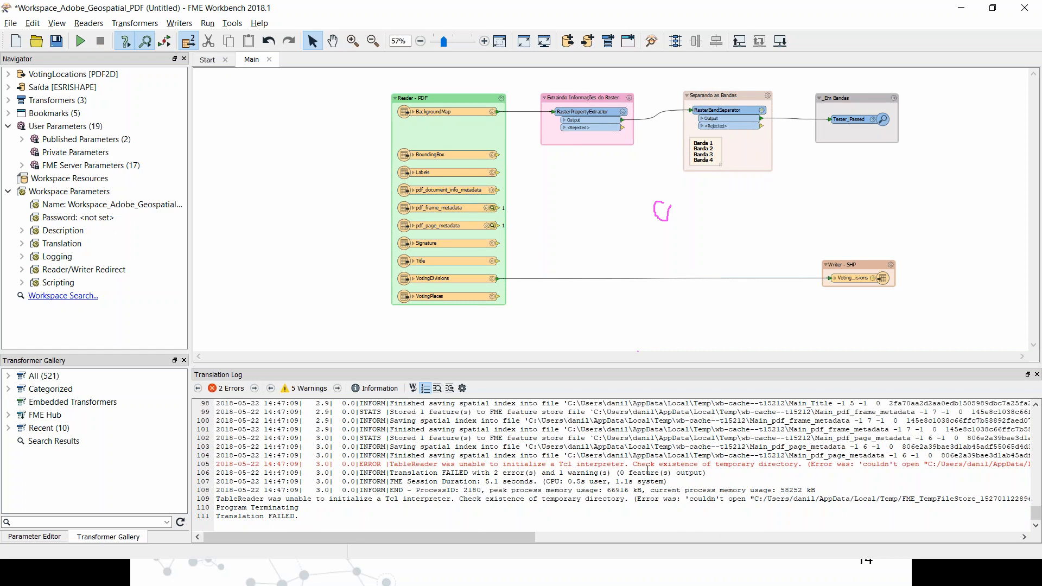
{"action": "scroll", "coordinate": [722, 459], "scroll_direction": "up", "scroll_amount": 2}
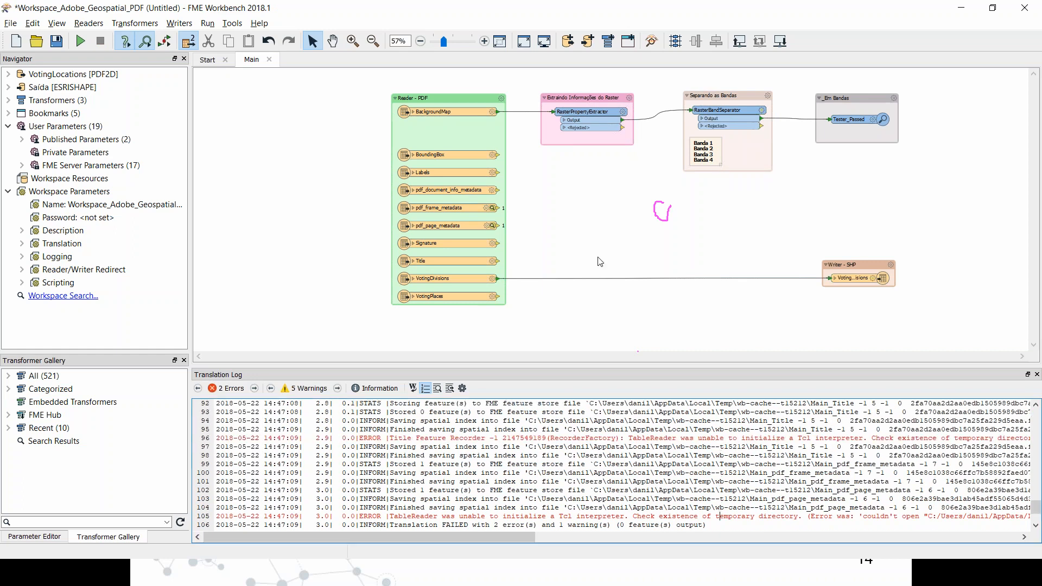
Rerun the translation with VotingLocations.pdf as the source Adobe Geospatial PDF and the Saída folder as the Esri Shapefile destination
{"action": "left_click", "coordinate": [81, 41]}
{"action": "left_click", "coordinate": [653, 271]}
{"action": "left_click", "coordinate": [570, 156]}
{"action": "left_click", "coordinate": [759, 541]}
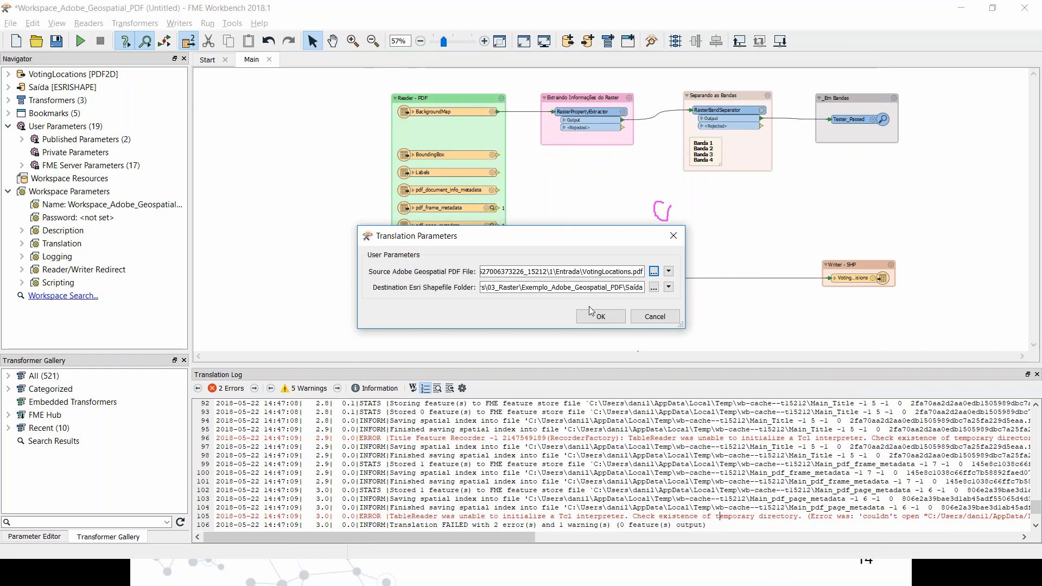
{"action": "left_click", "coordinate": [599, 318]}
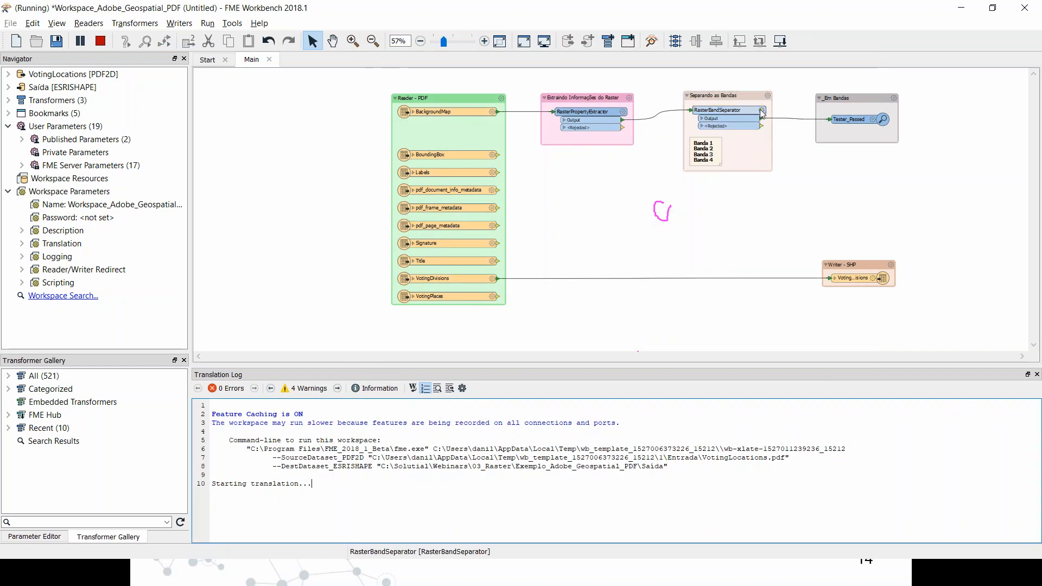
Browse the categorized transformers in the Transformer Gallery and expand the Rasters category to review its transformers
{"action": "left_click", "coordinate": [9, 376]}
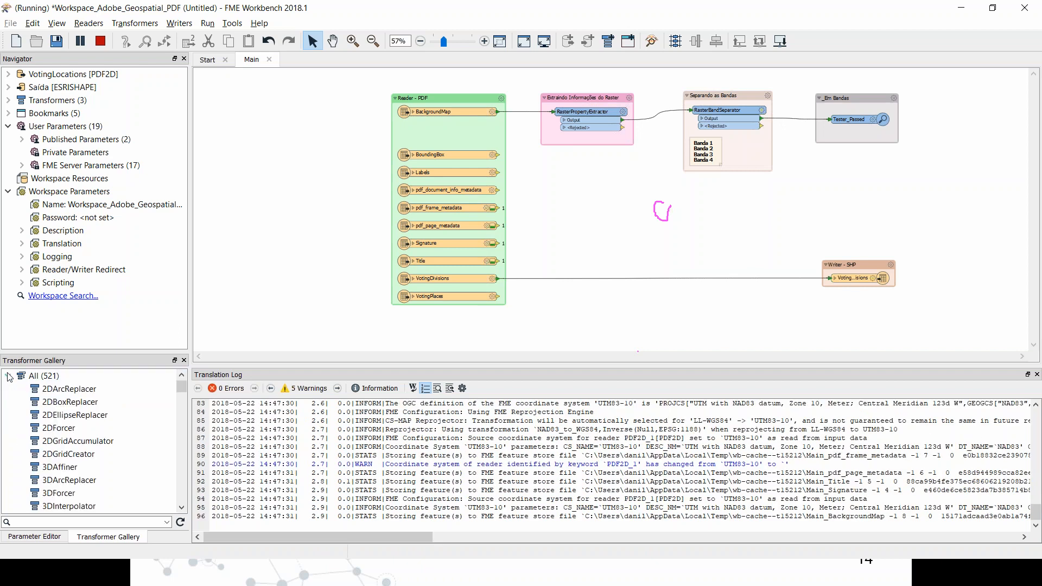
{"action": "left_click", "coordinate": [8, 378]}
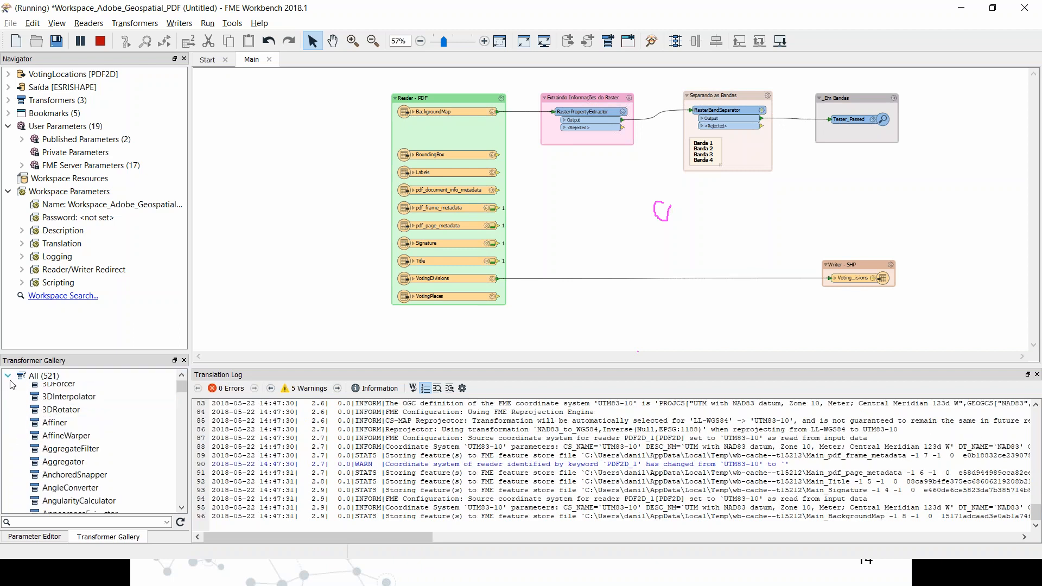
{"action": "left_click", "coordinate": [8, 389]}
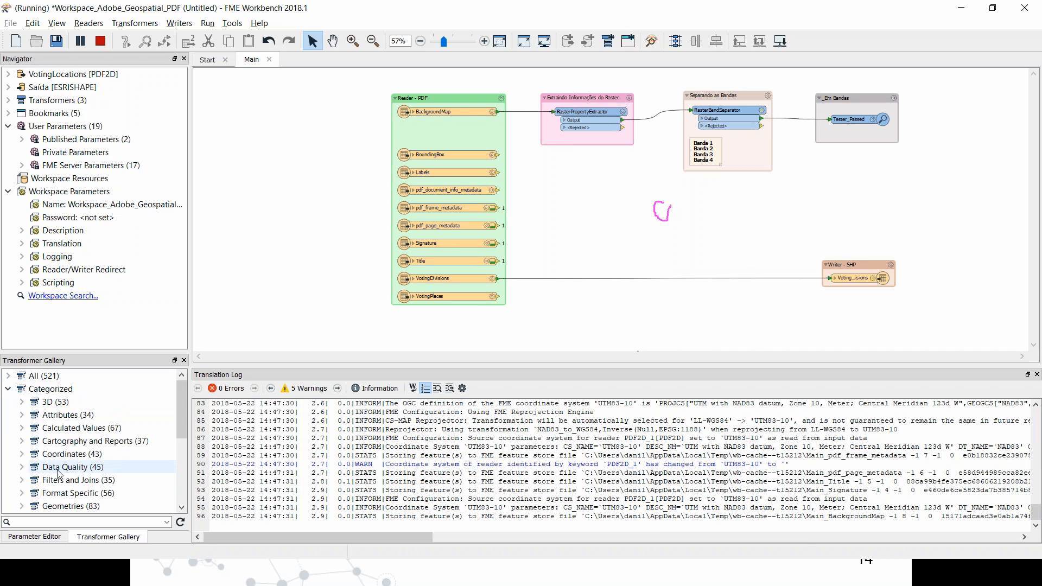
{"action": "scroll", "coordinate": [22, 467], "scroll_direction": "down", "scroll_amount": 2}
{"action": "left_click", "coordinate": [21, 480]}
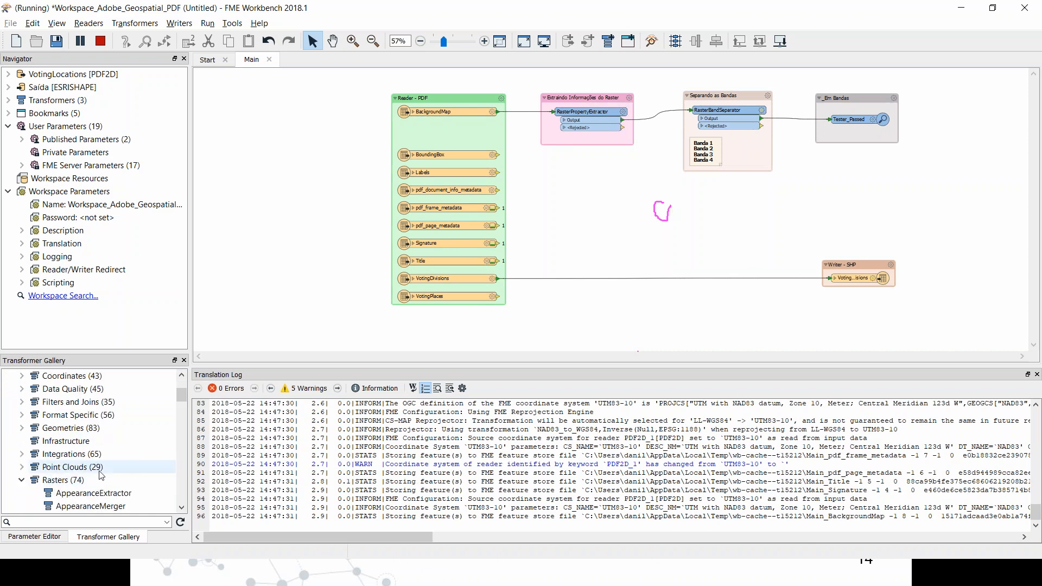
{"action": "scroll", "coordinate": [33, 477], "scroll_direction": "down", "scroll_amount": 2}
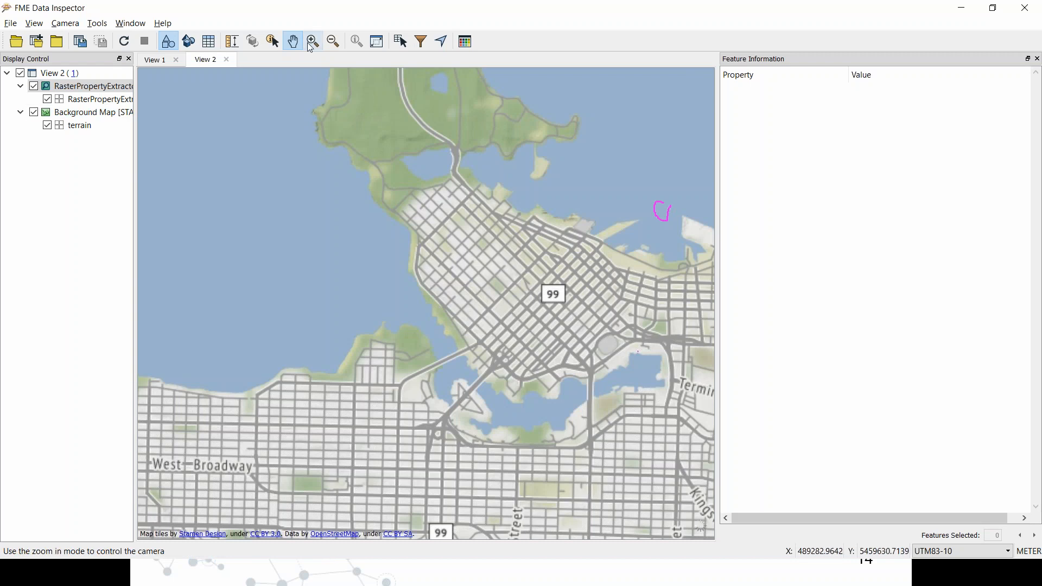
Switch to FME Data Inspector and fit View 2's raster and background map to their full extent
{"action": "left_click", "coordinate": [375, 42]}
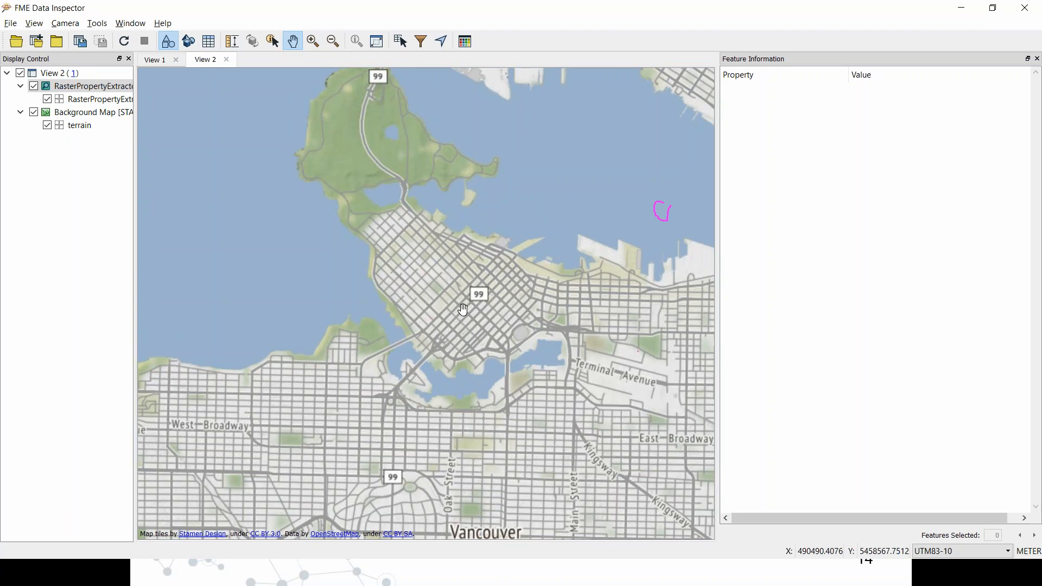
{"action": "scroll", "coordinate": [463, 309], "scroll_direction": "down", "scroll_amount": 1}
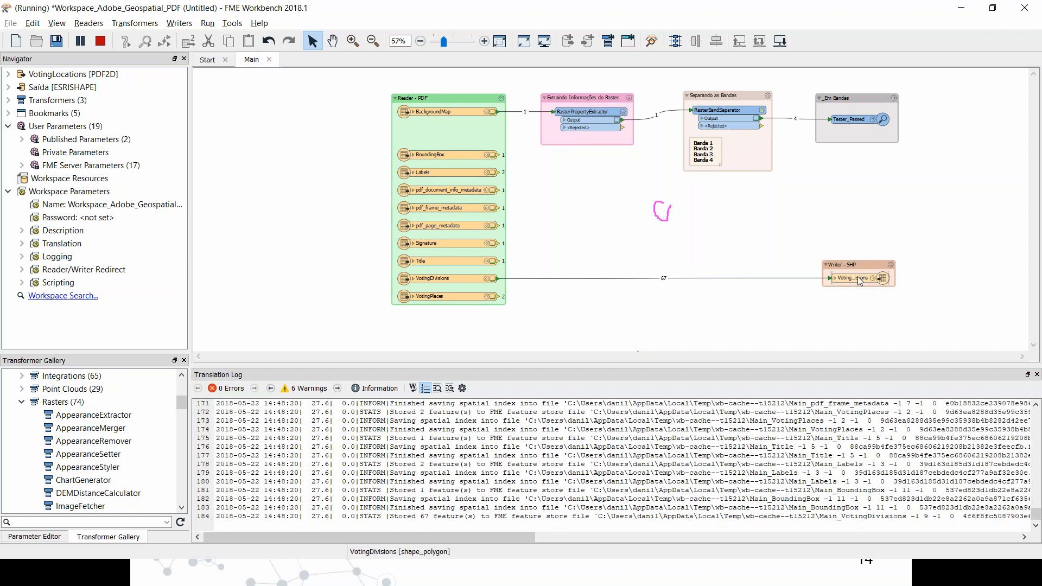
Go through the Tester_Passed_0 to Tester_Passed_3 band layers in View 3 of FME Data Inspector
{"action": "key", "text": "super+Tab"}
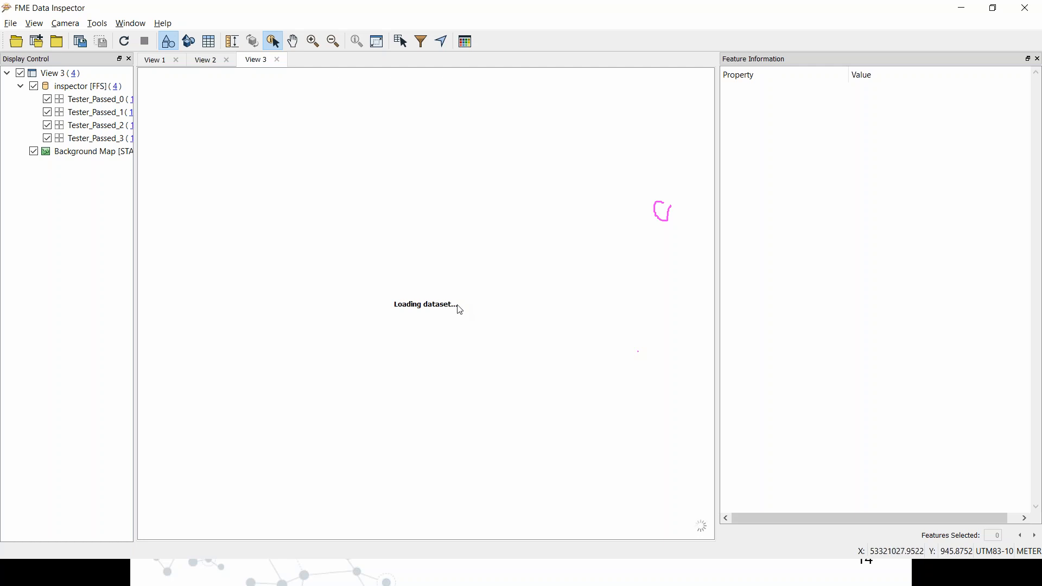
{"action": "left_click", "coordinate": [117, 148]}
{"action": "left_click", "coordinate": [104, 126]}
{"action": "left_click", "coordinate": [103, 100]}
{"action": "left_click", "coordinate": [107, 112]}
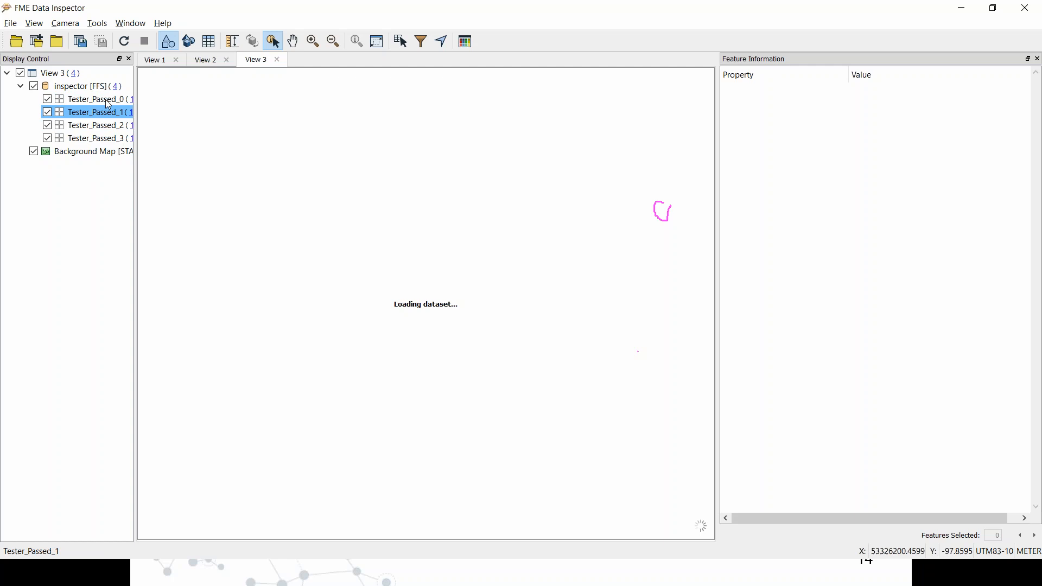
{"action": "left_click", "coordinate": [107, 126]}
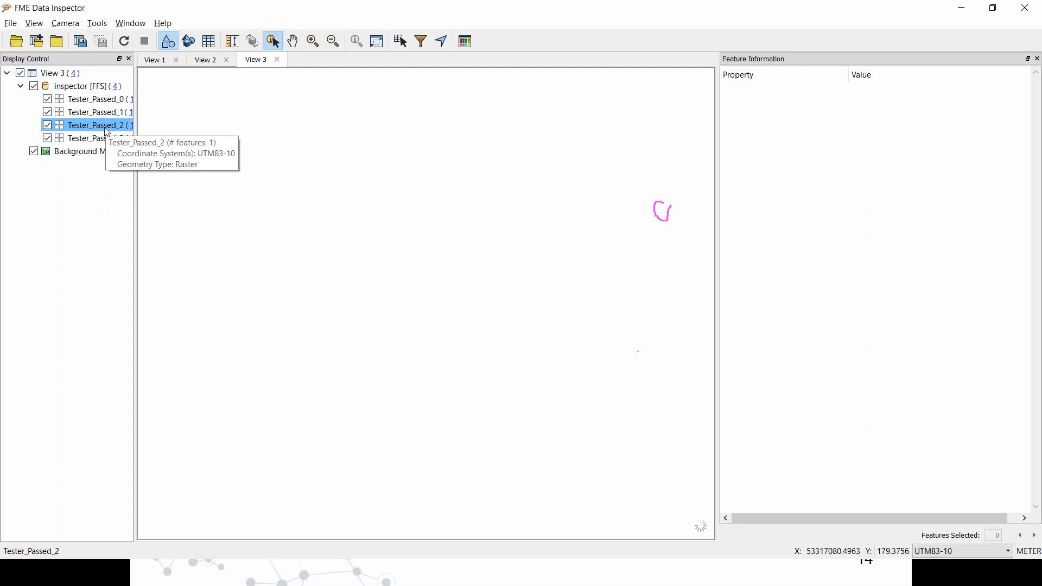
{"action": "left_click", "coordinate": [107, 139]}
{"action": "left_click", "coordinate": [109, 150]}
{"action": "left_click", "coordinate": [110, 139]}
{"action": "left_click", "coordinate": [106, 103]}
{"action": "left_click", "coordinate": [111, 139]}
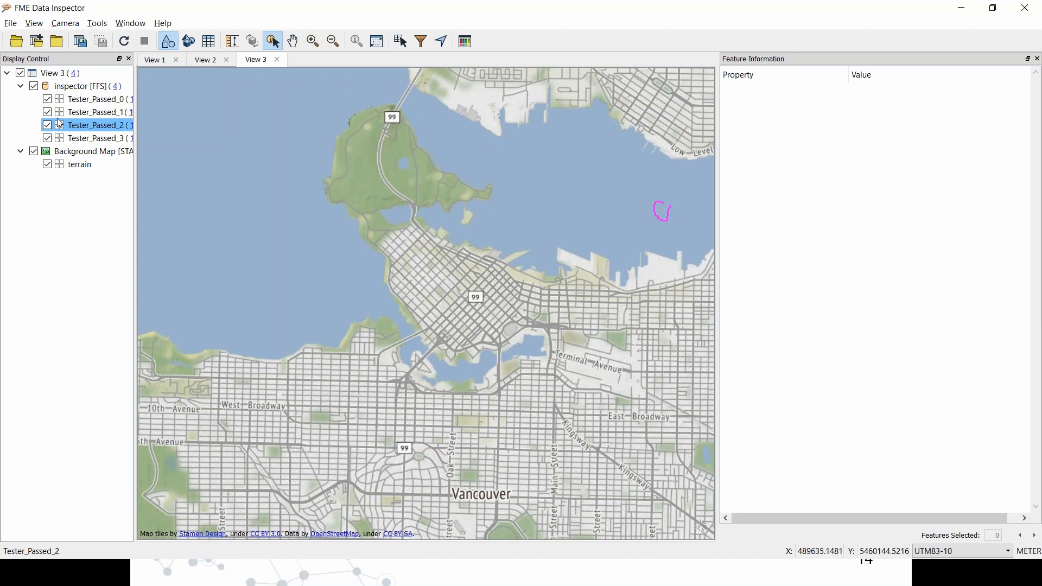
In View 3, hide the background map, examine the separated raster's feature information, and show the background map again
{"action": "mouse_move", "coordinate": [36, 155]}
{"action": "left_click_drag", "start_coordinate": [402, 222], "coordinate": [486, 294]}
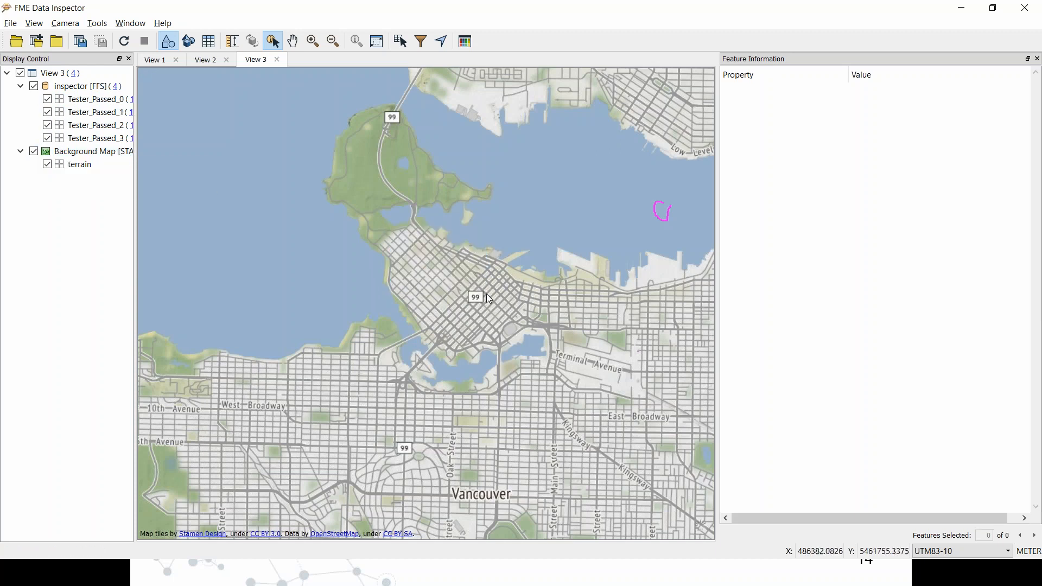
{"action": "left_click", "coordinate": [334, 42]}
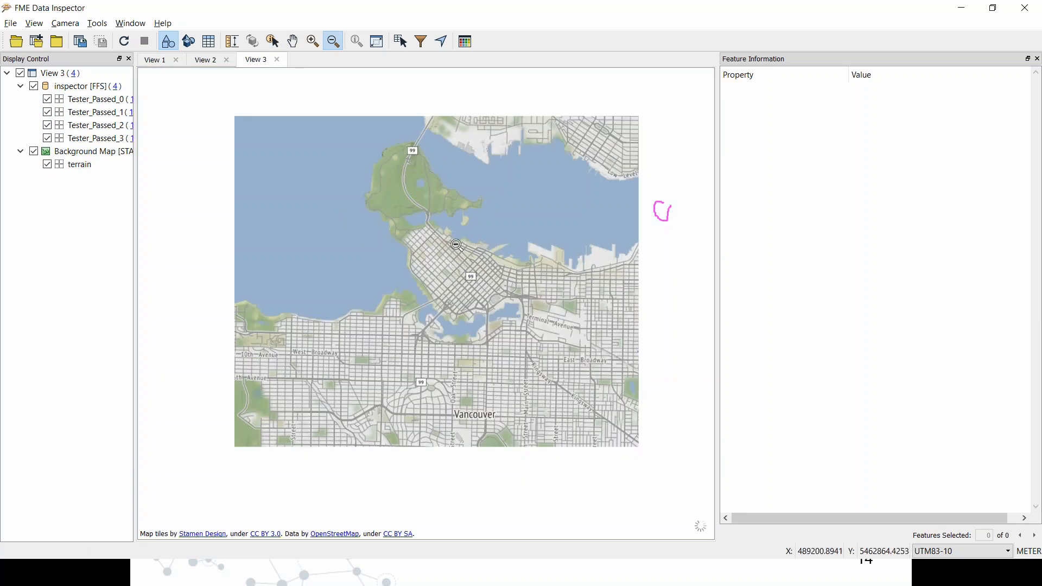
{"action": "left_click", "coordinate": [34, 88]}
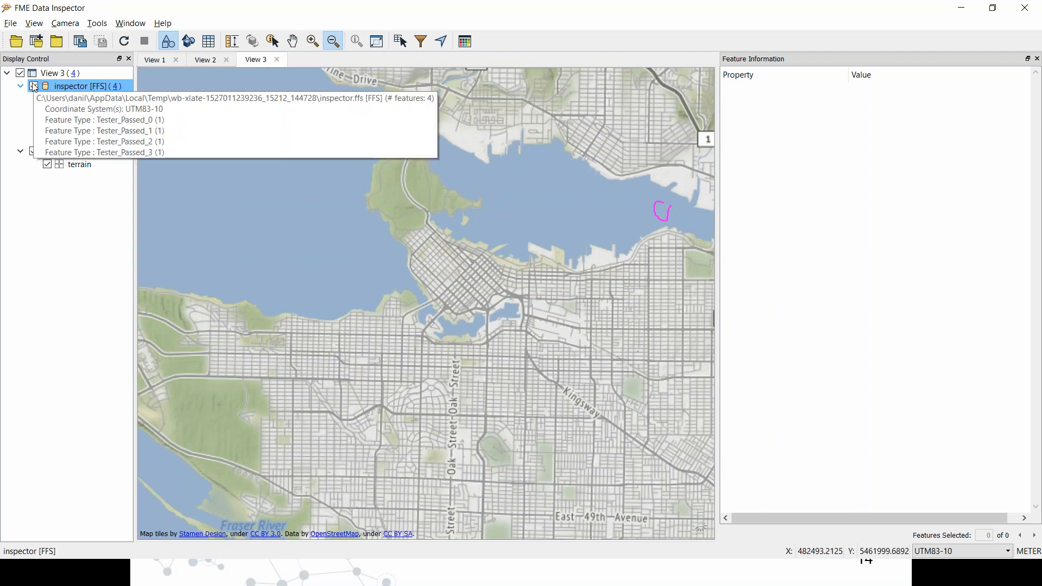
{"action": "left_click", "coordinate": [35, 152]}
{"action": "left_click", "coordinate": [34, 152]}
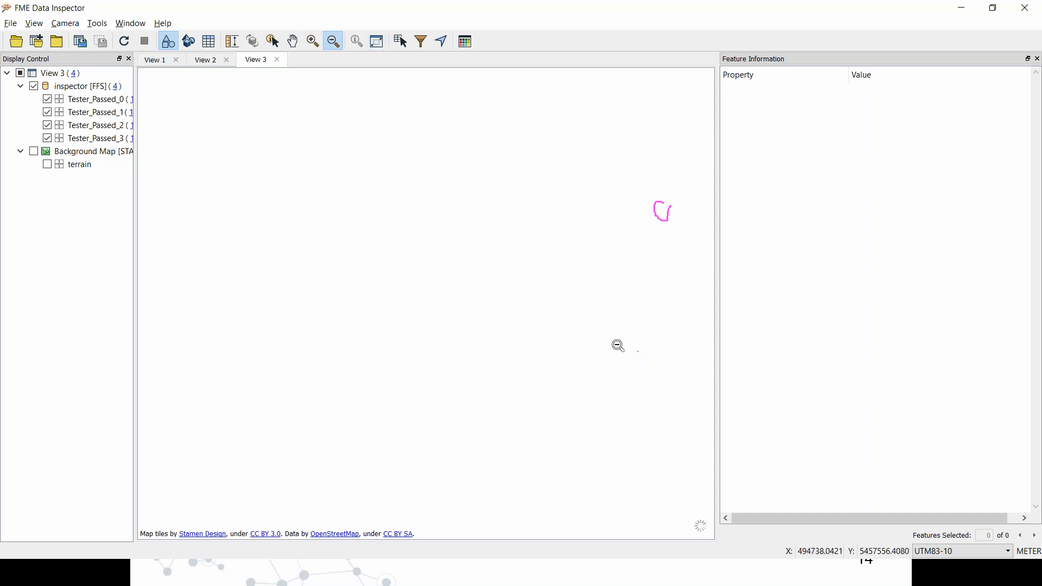
{"action": "left_click", "coordinate": [620, 343]}
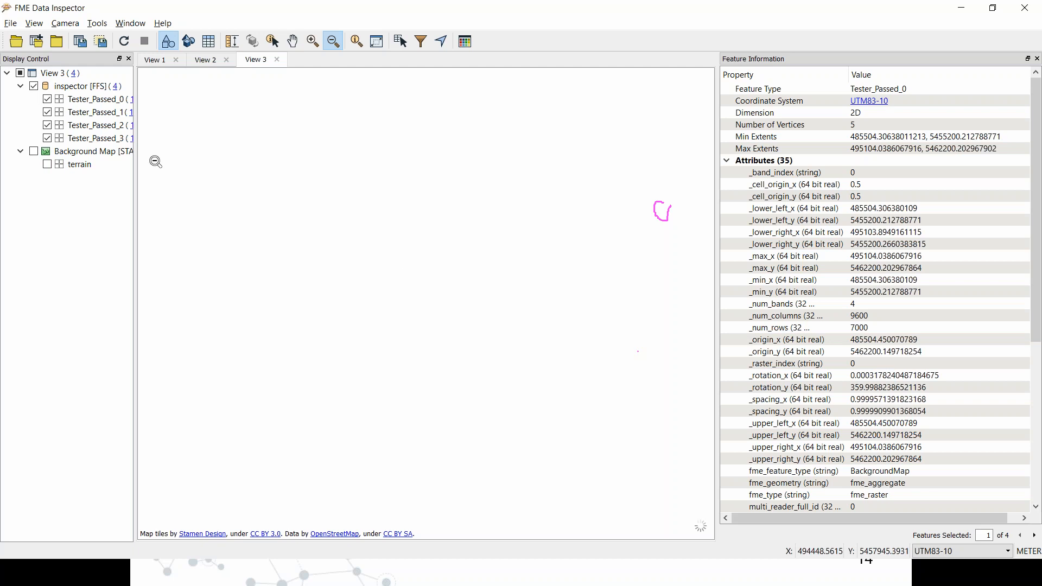
{"action": "left_click", "coordinate": [33, 153]}
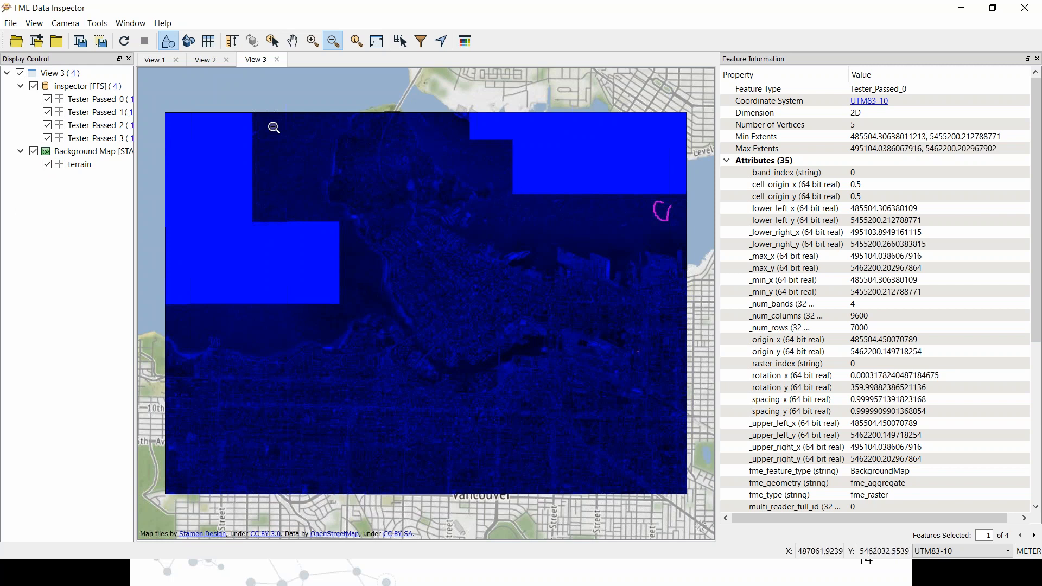
Hide the Tester_Passed_0 and Tester_Passed_1 layers to view the remaining bands, and examine the raster attributes in the table
{"action": "left_click", "coordinate": [50, 100]}
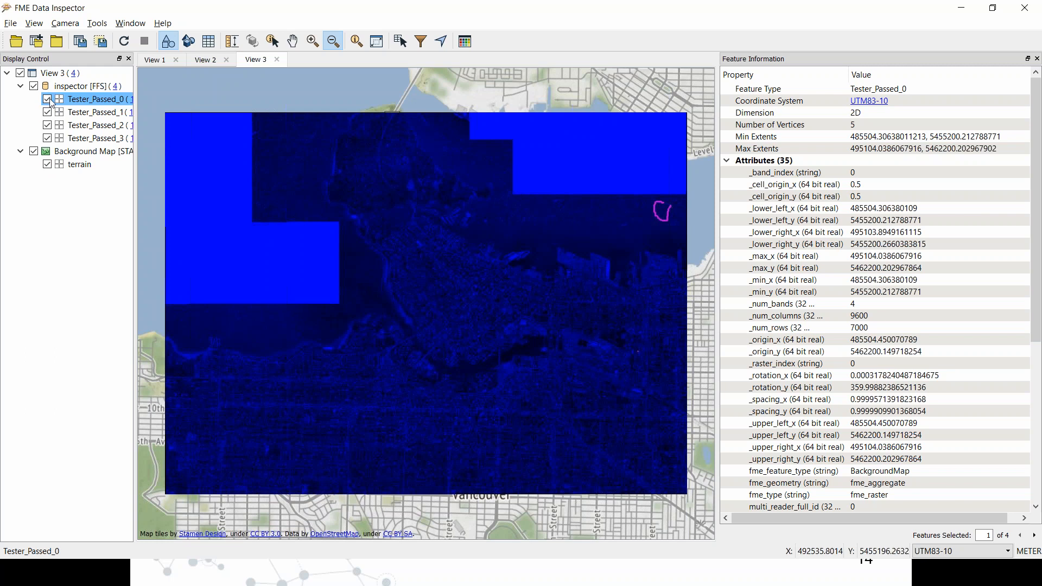
{"action": "left_click", "coordinate": [48, 99]}
{"action": "left_click", "coordinate": [49, 115]}
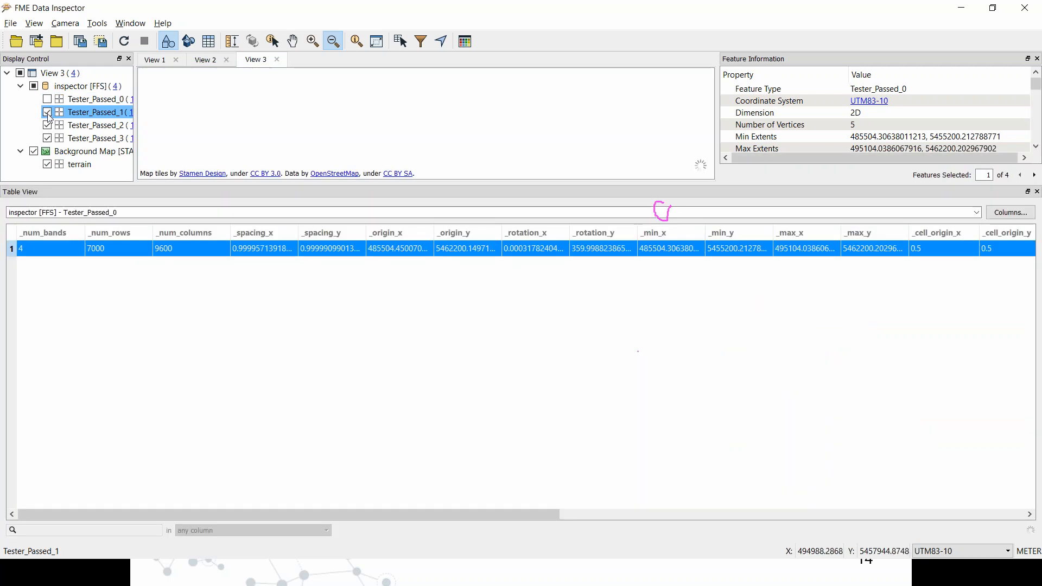
{"action": "left_click", "coordinate": [47, 113]}
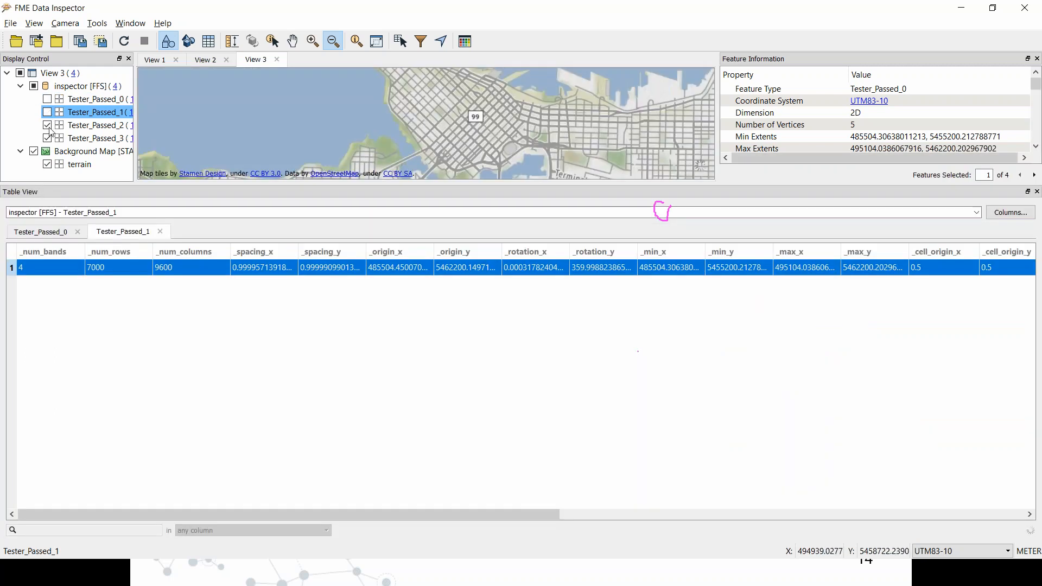
{"action": "left_click", "coordinate": [49, 128]}
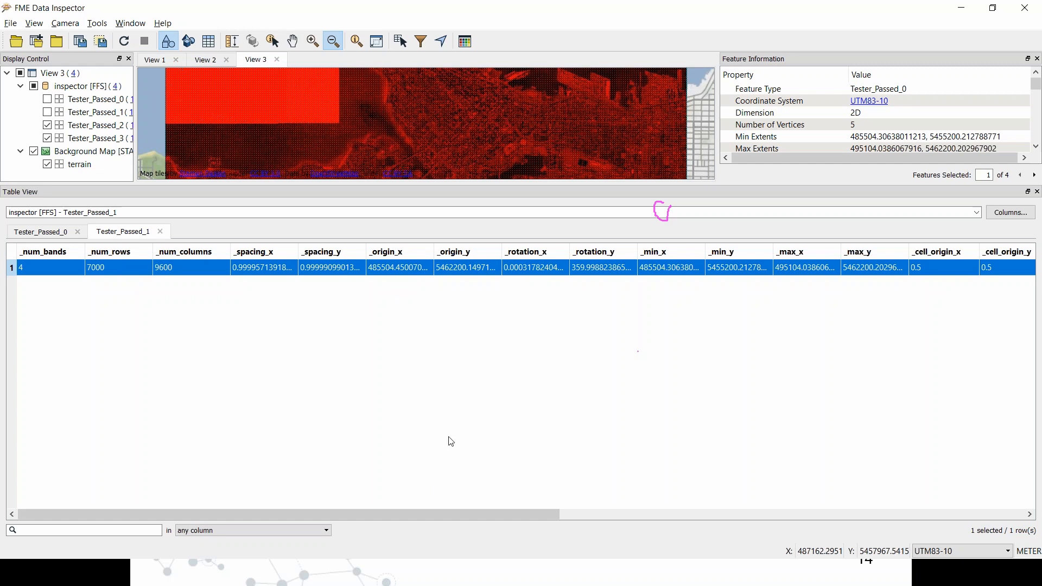
{"action": "left_click_drag", "start_coordinate": [447, 512], "coordinate": [812, 524]}
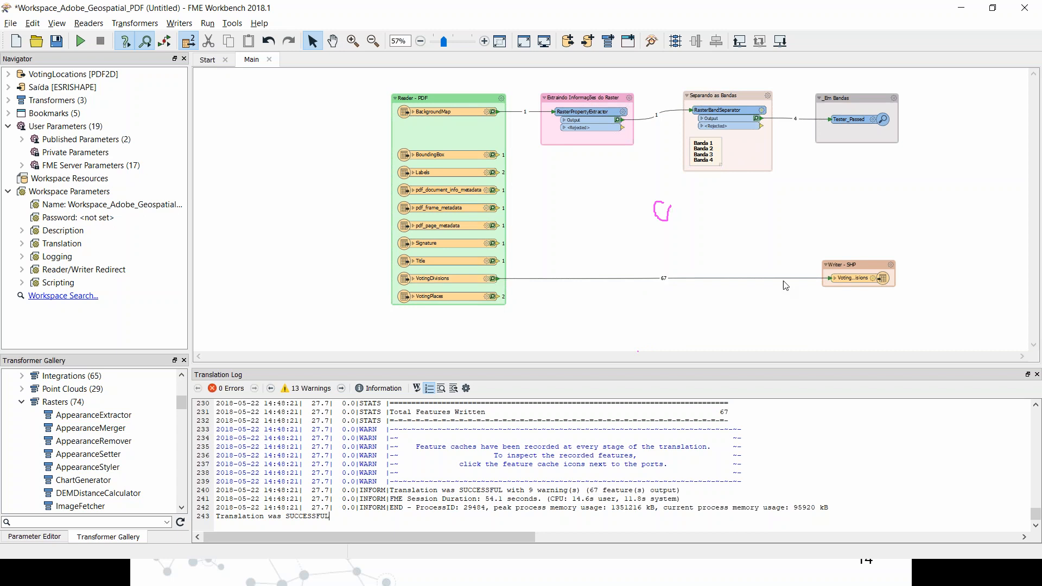
From FME Workbench, inspect the VotingLocations PDF source data in FME Data Inspector and enlarge its map view
{"action": "left_click", "coordinate": [469, 278]}
{"action": "left_click", "coordinate": [442, 267]}
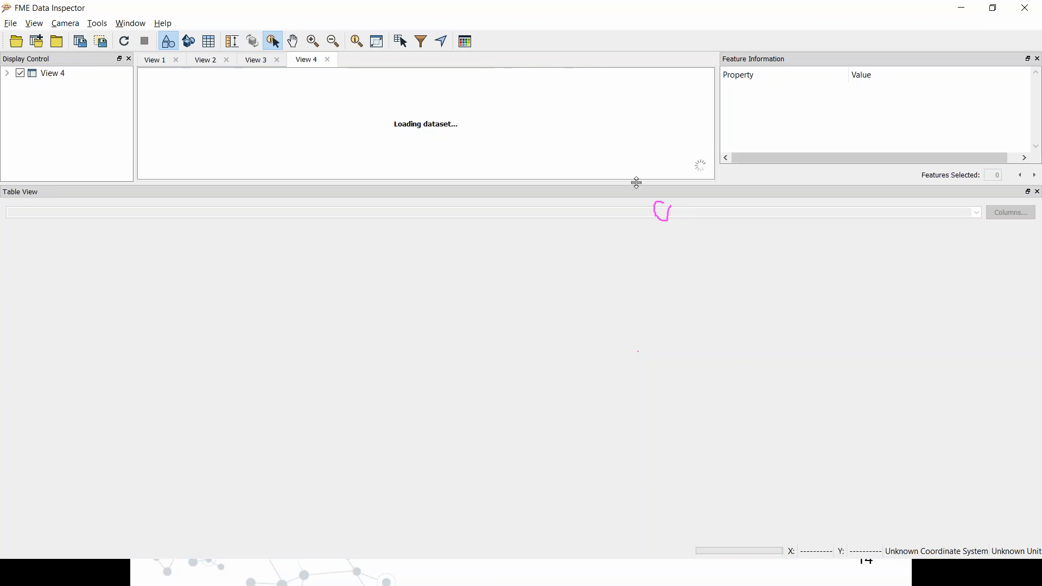
{"action": "left_click_drag", "start_coordinate": [637, 183], "coordinate": [633, 284]}
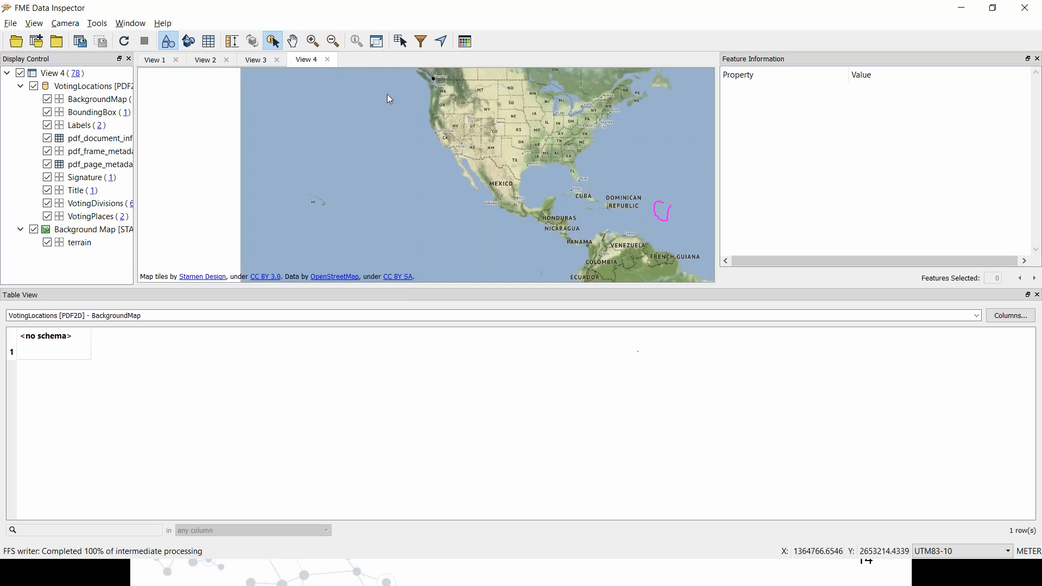
Examine where the VotingLocations PDF data lies on View 4's background map, closing in on the Vancouver area
{"action": "left_click", "coordinate": [293, 41]}
{"action": "left_click_drag", "start_coordinate": [471, 101], "coordinate": [470, 209]}
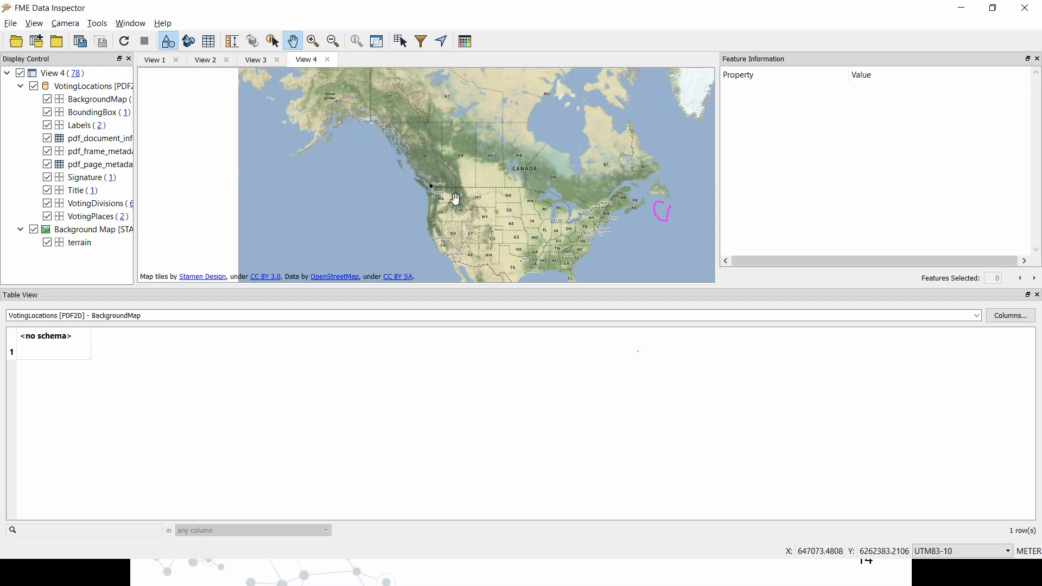
{"action": "left_click_drag", "start_coordinate": [482, 242], "coordinate": [481, 197]}
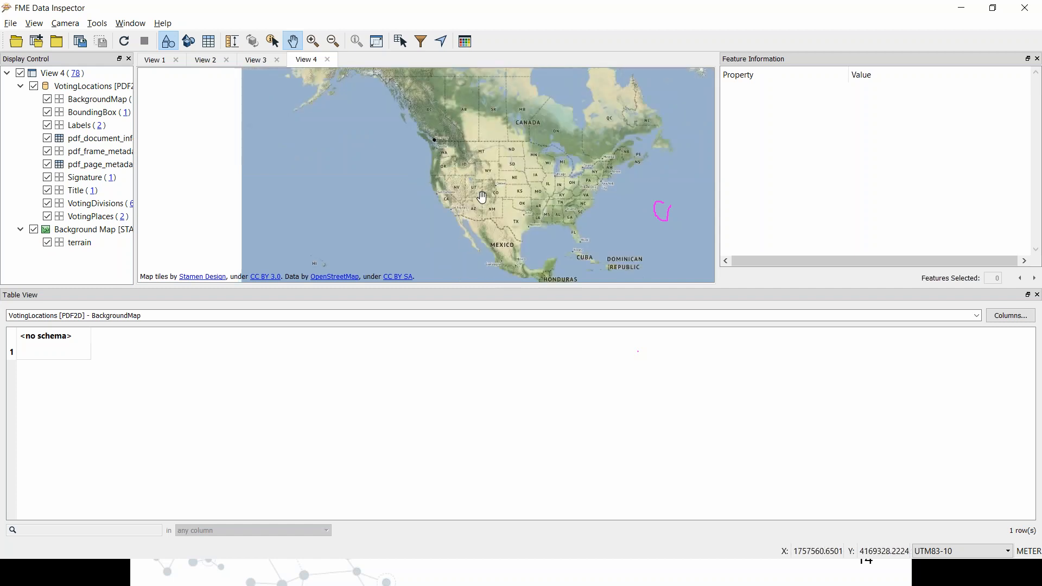
{"action": "scroll", "coordinate": [467, 180], "scroll_direction": "up", "scroll_amount": 2}
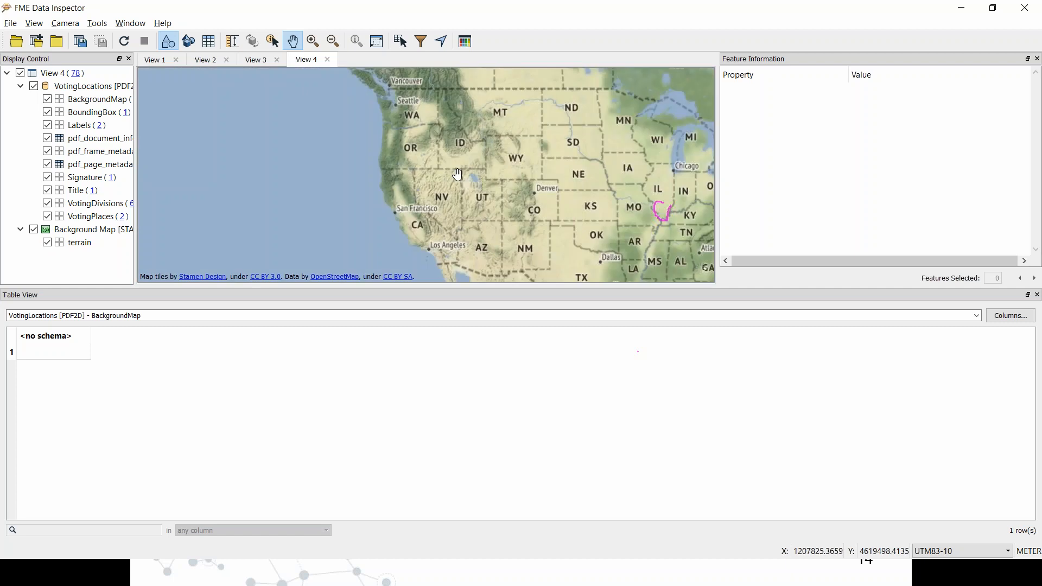
{"action": "left_click_drag", "start_coordinate": [419, 115], "coordinate": [552, 233]}
{"action": "scroll", "coordinate": [517, 217], "scroll_direction": "up", "scroll_amount": 4}
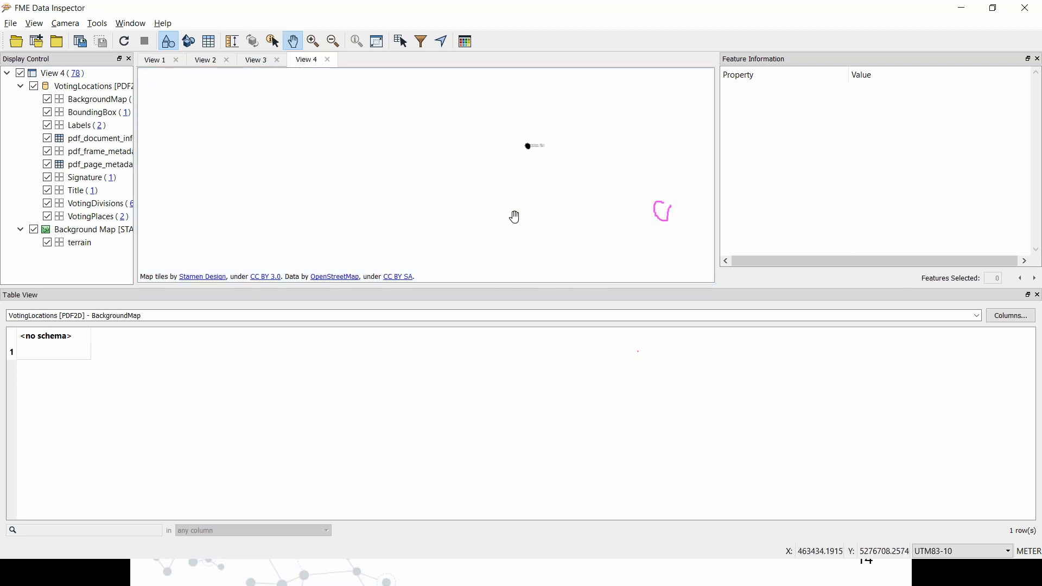
{"action": "left_click_drag", "start_coordinate": [533, 168], "coordinate": [534, 216]}
{"action": "scroll", "coordinate": [532, 216], "scroll_direction": "up", "scroll_amount": 4}
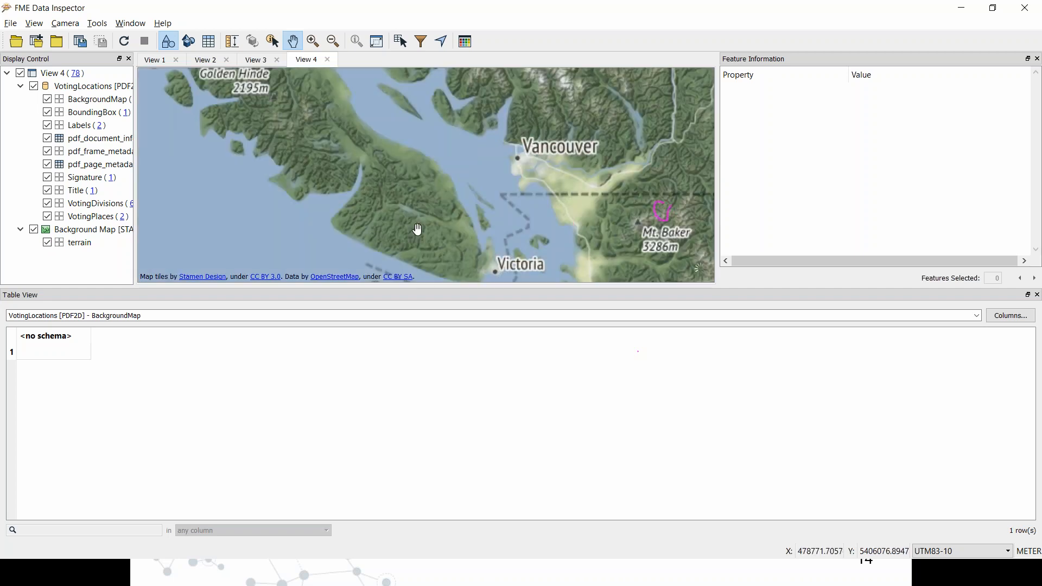
{"action": "left_click_drag", "start_coordinate": [526, 223], "coordinate": [449, 231]}
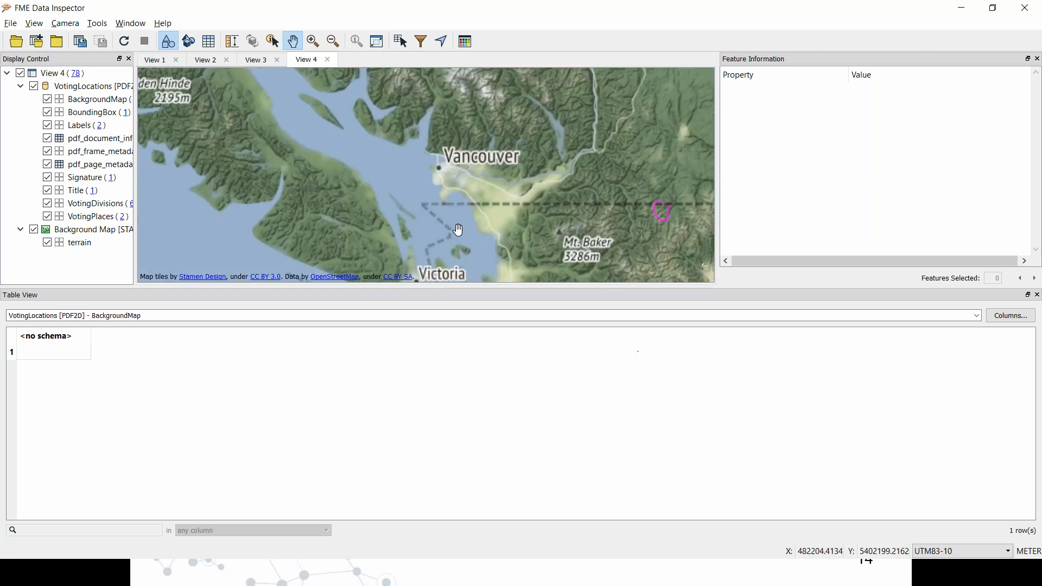
Switch back to FME Workbench and inspect the writer's VotingDivisions shapefile output in FME Data Inspector
{"action": "key", "text": "super+Tab"}
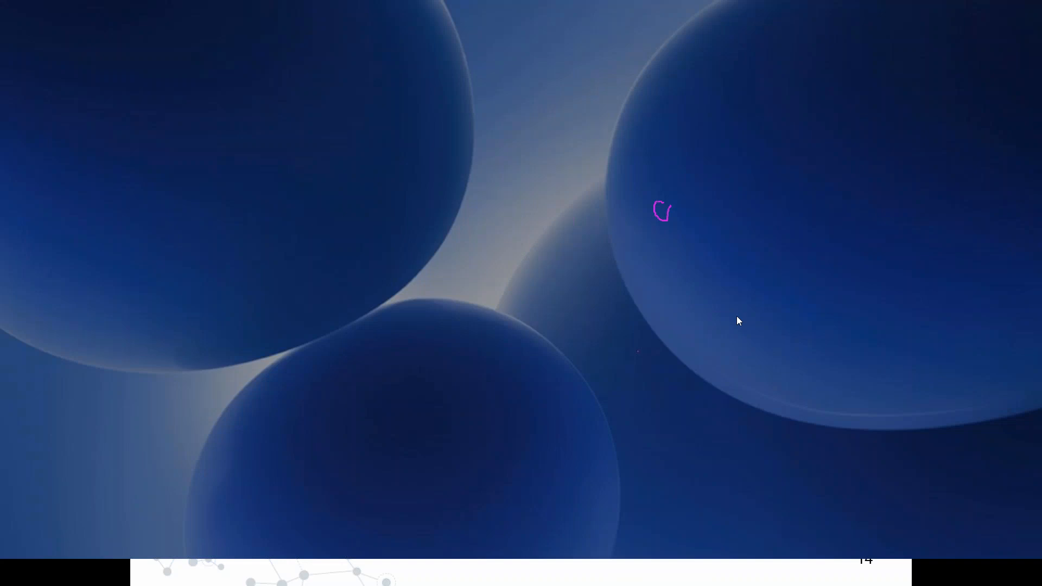
{"action": "left_click", "coordinate": [851, 273]}
{"action": "left_click", "coordinate": [853, 278]}
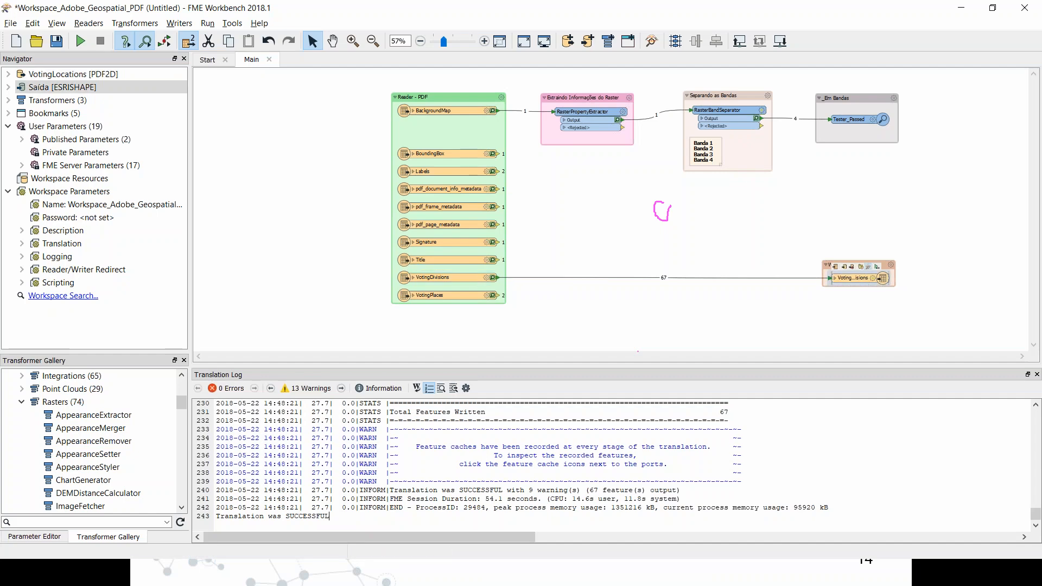
{"action": "key", "text": "alt+Tab"}
{"action": "key", "text": "super+Tab"}
{"action": "left_click", "coordinate": [580, 268]}
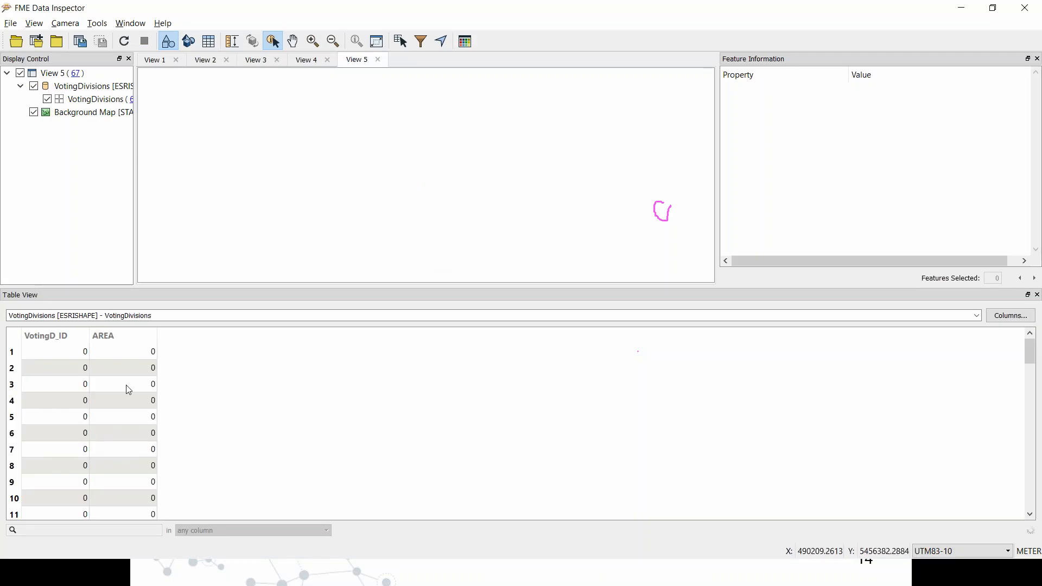
Examine the feature information of the third VotingDivisions record in FME Data Inspector
{"action": "left_click", "coordinate": [85, 382]}
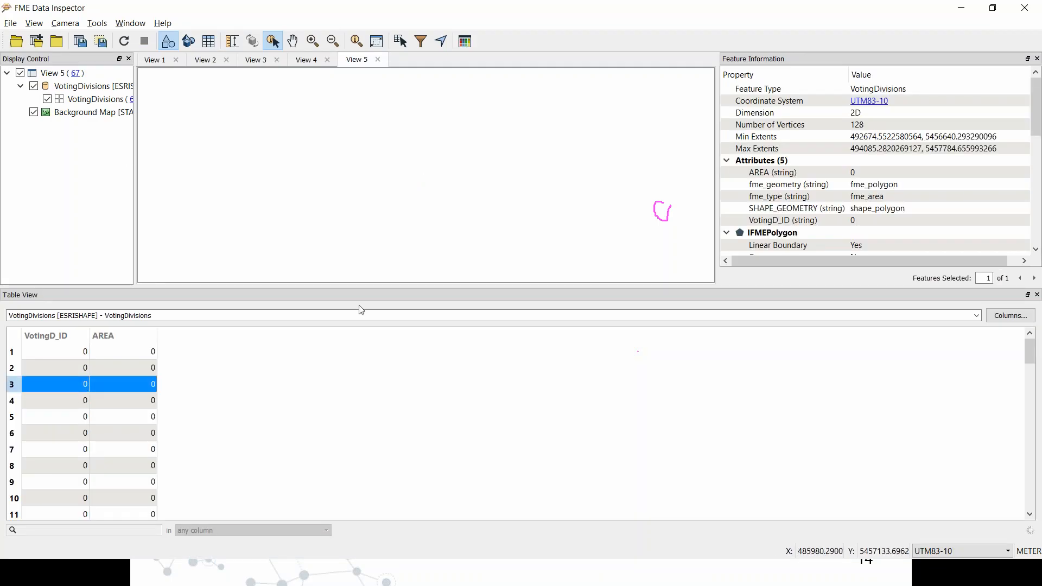
{"action": "key", "text": "super+Tab"}
{"action": "left_click", "coordinate": [861, 109]}
{"action": "key", "text": "super+Tab"}
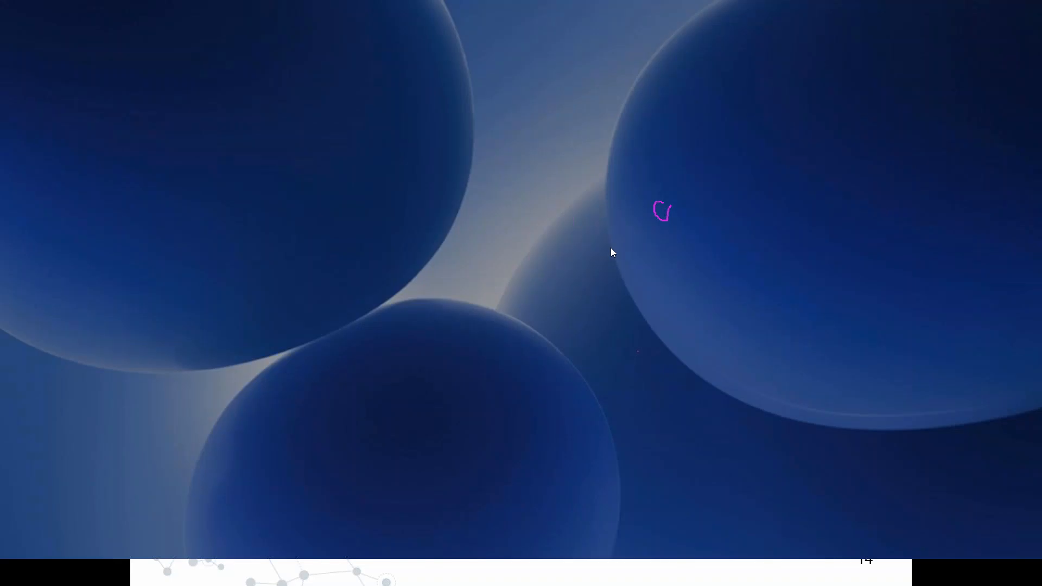
{"action": "left_click", "coordinate": [497, 281]}
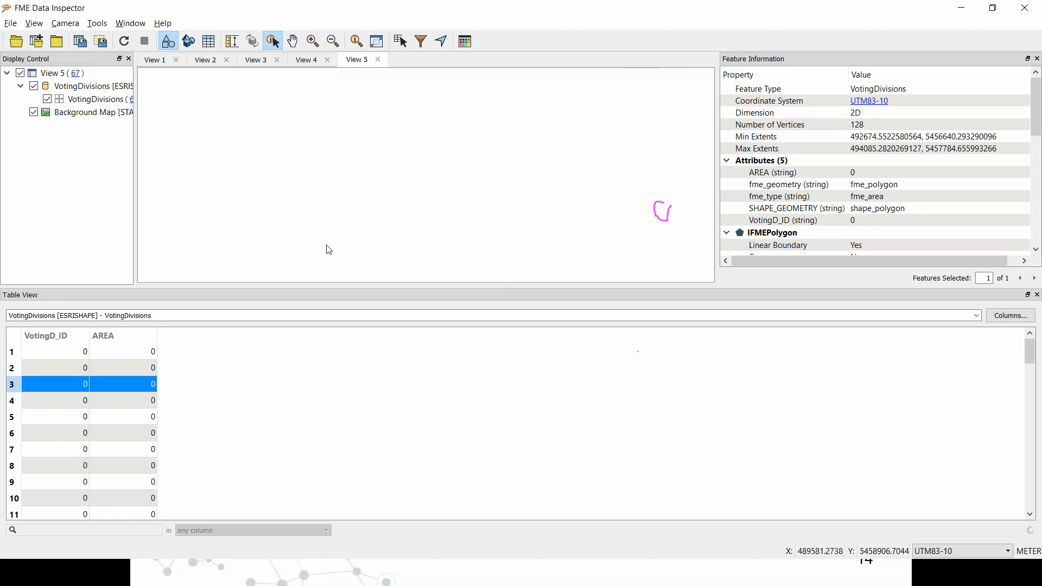
Switch from FME Workbench to the PowerPoint slideshow and advance to the slide on extracting vectors from rasters
{"action": "key", "text": "super+Tab"}
{"action": "key", "text": "alt+Tab"}
{"action": "key", "text": "alt+Tab"}
{"action": "key", "text": "alt+Tab"}
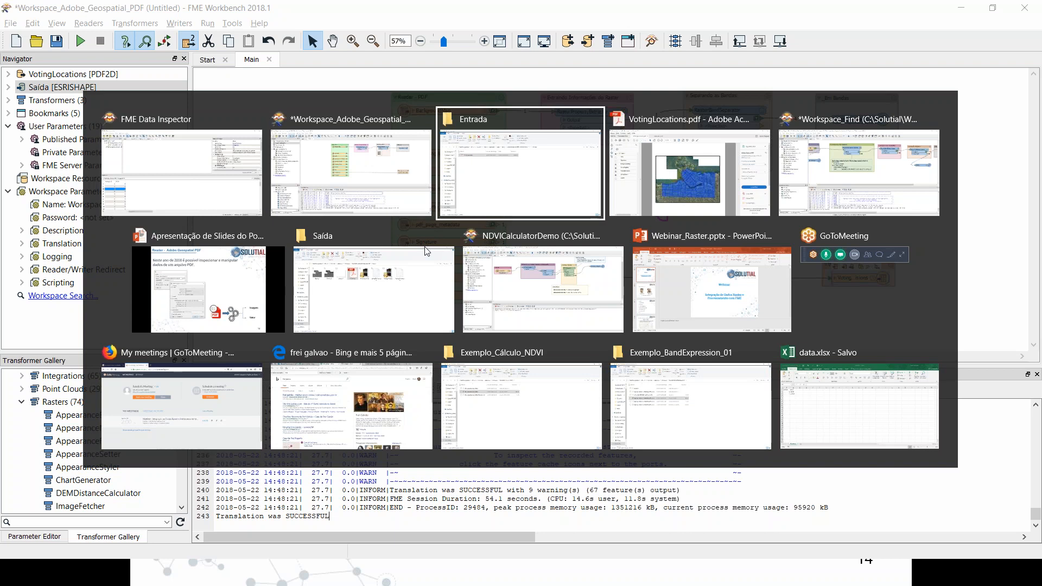
{"action": "key", "text": "alt+Tab"}
{"action": "key", "text": "alt+Tab"}
{"action": "key", "text": "alt+Tab"}
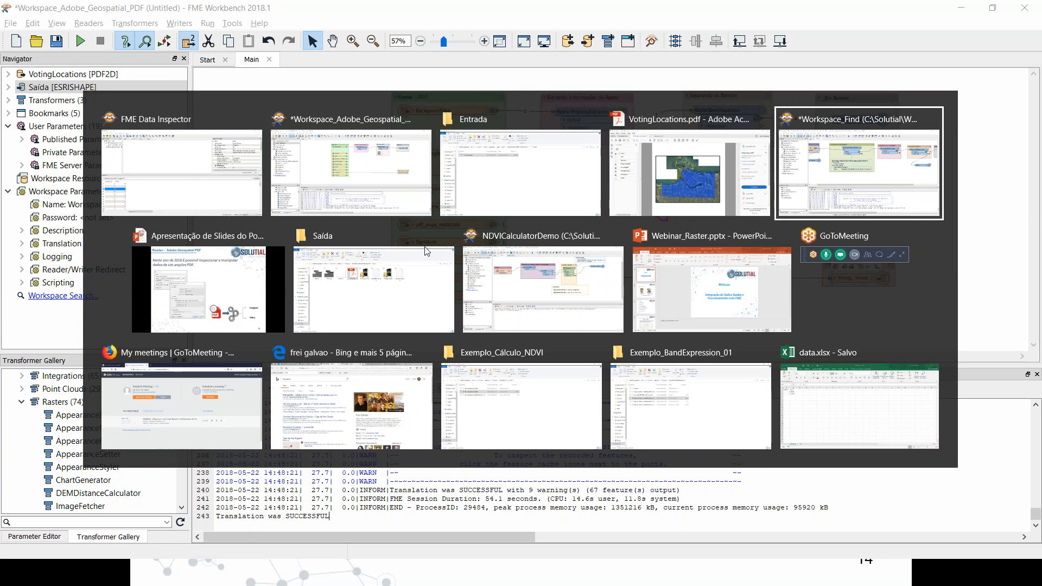
{"action": "key", "text": "Escape"}
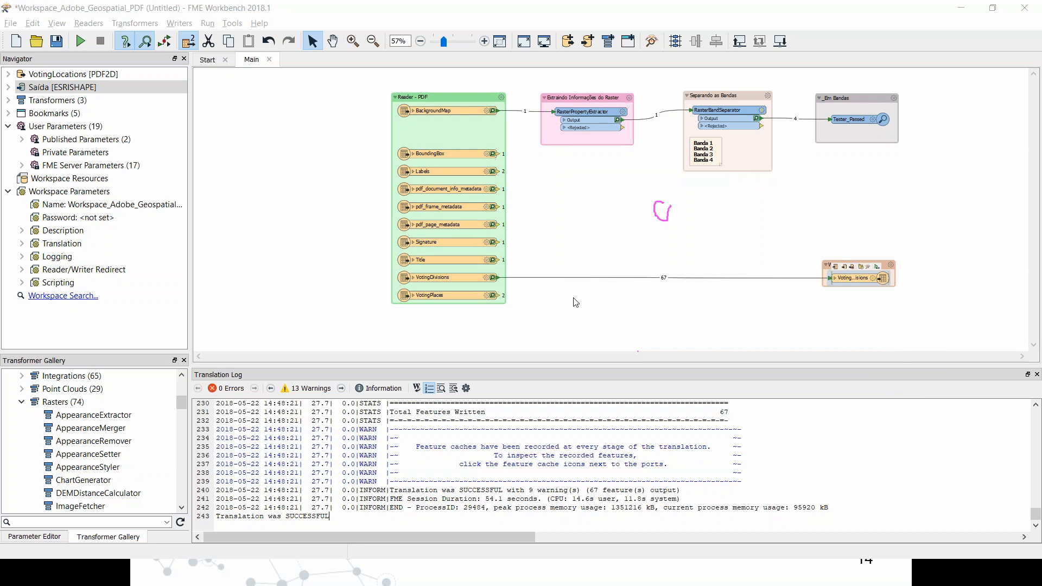
{"action": "left_click", "coordinate": [1025, 8]}
{"action": "left_click", "coordinate": [549, 303]}
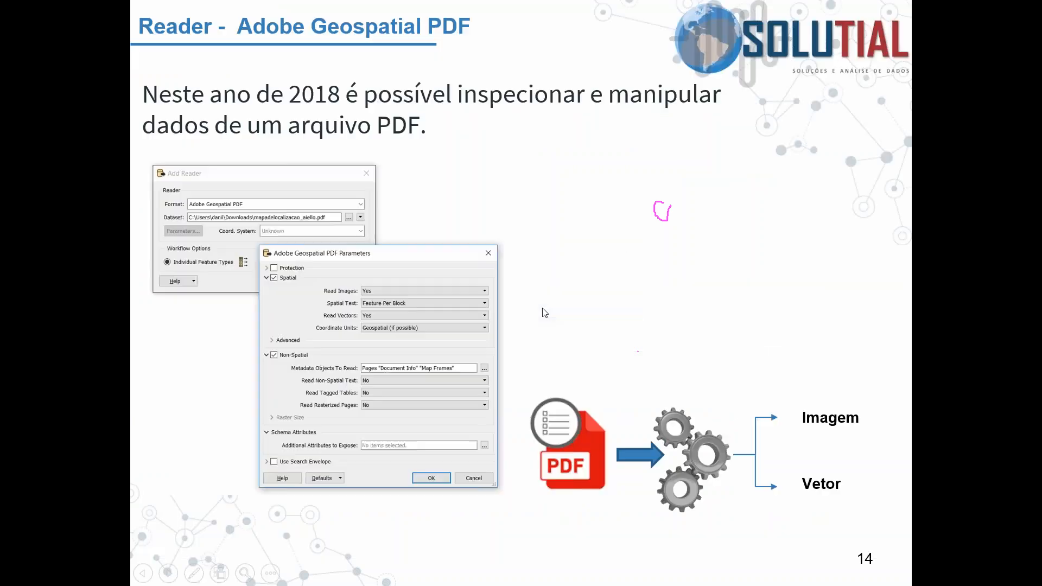
{"action": "key", "text": "Right"}
Return to the slideshow's RasterCellCoercer slide and advance to slide 16 with the enlarged raster pixels
{"action": "key", "text": "super"}
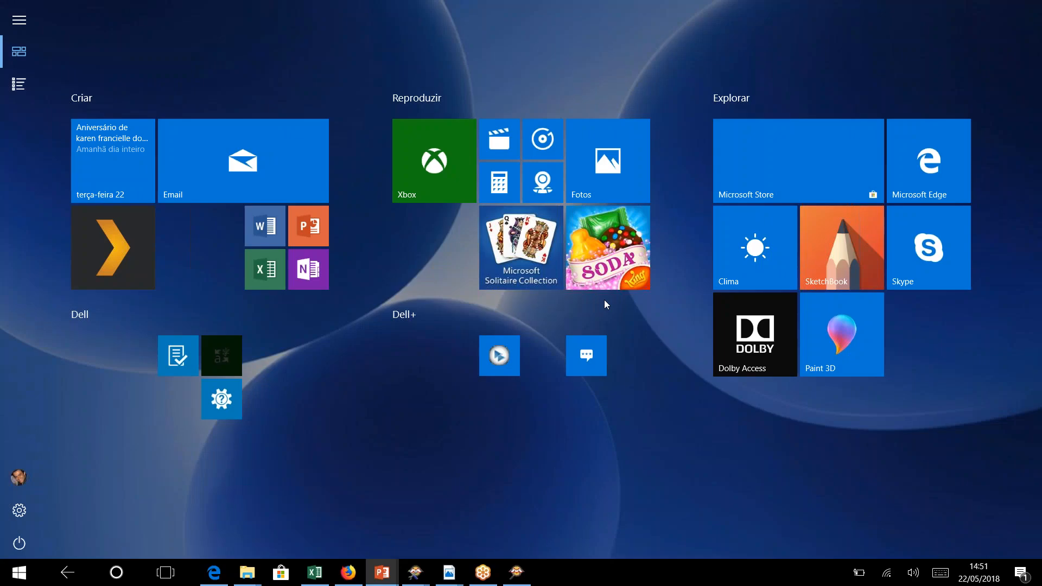
{"action": "key", "text": "super"}
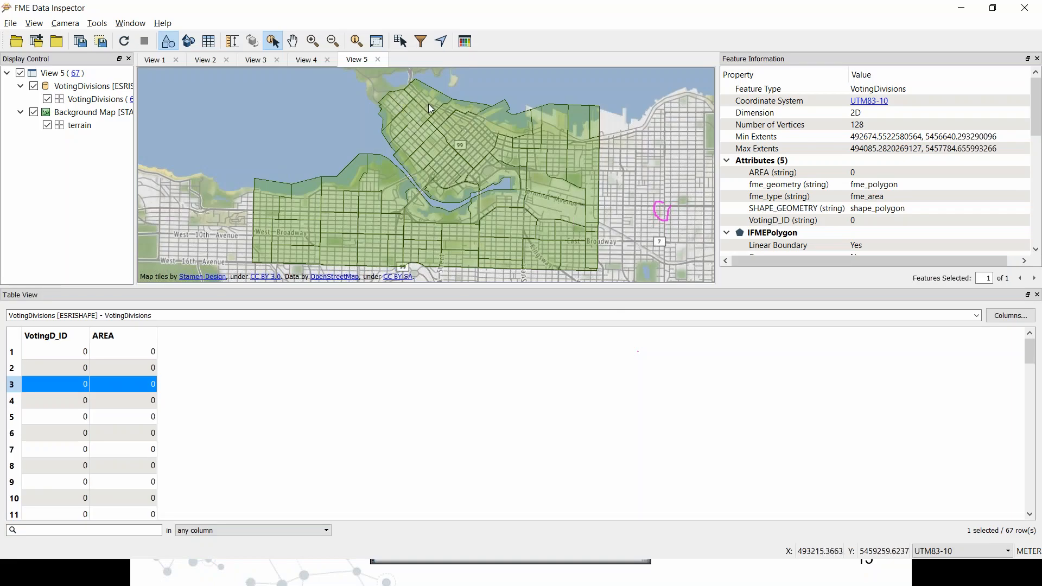
{"action": "left_click", "coordinate": [579, 262]}
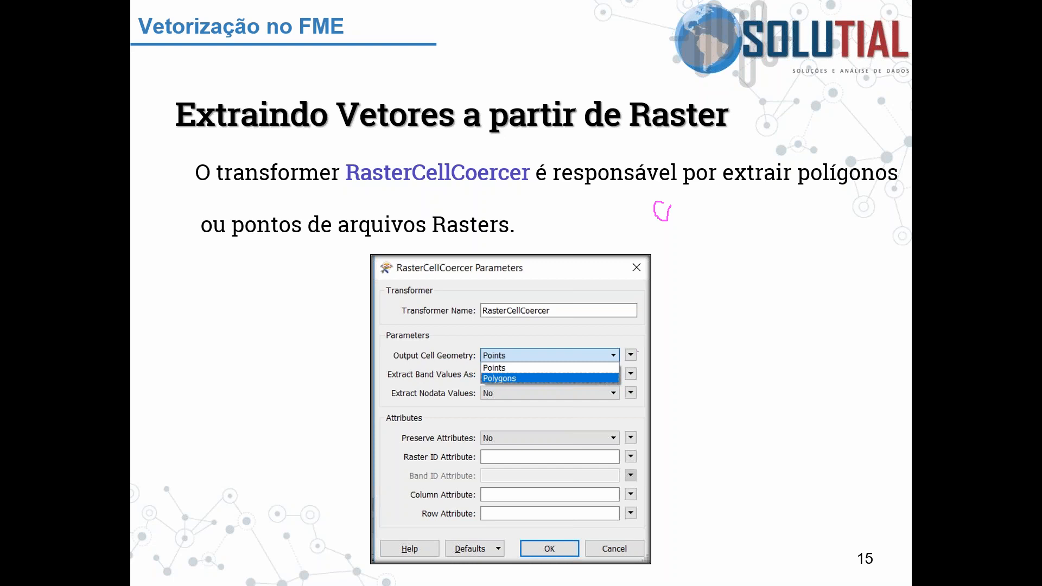
{"action": "key", "text": "Right"}
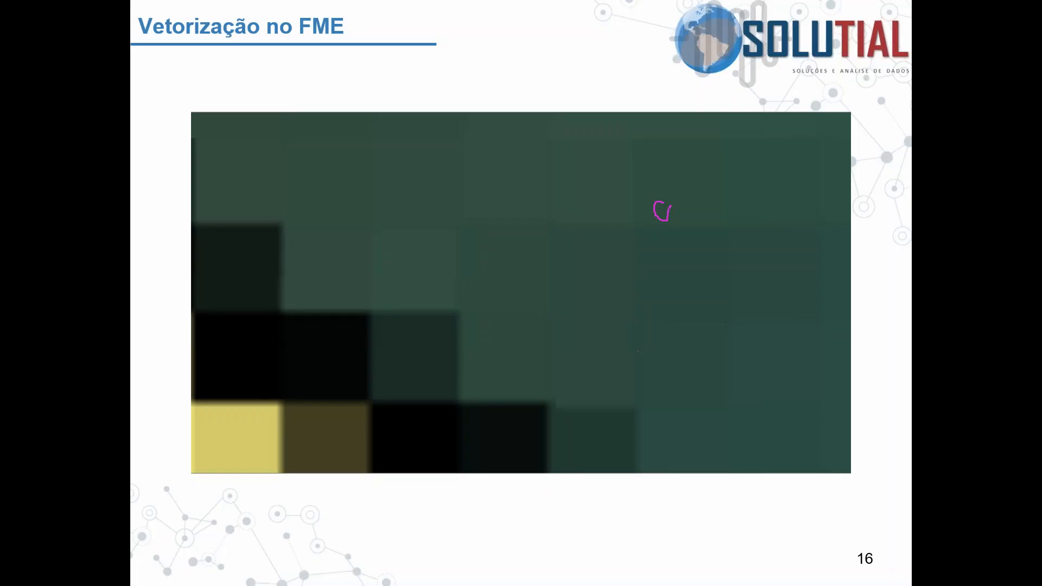
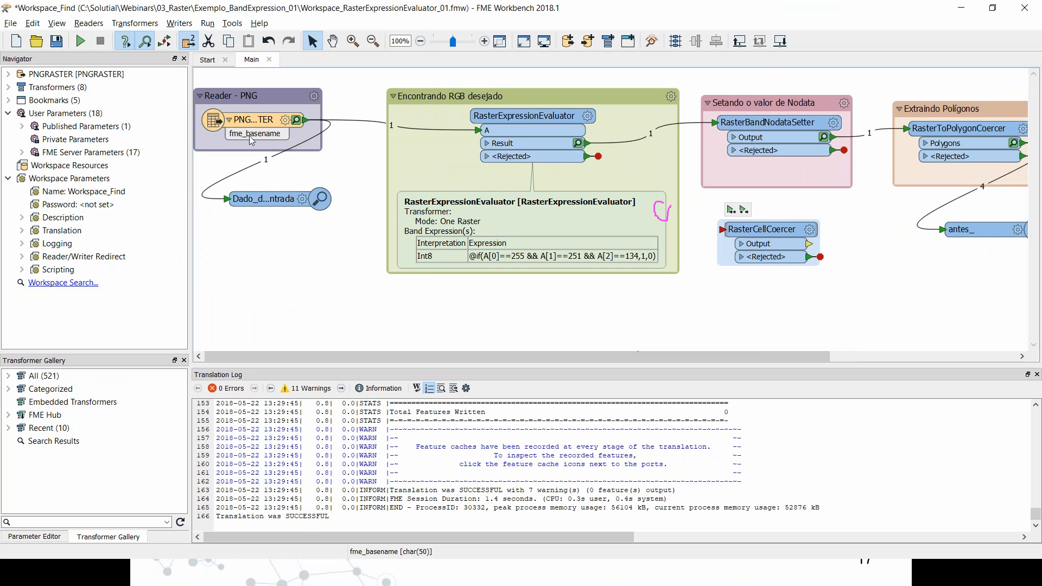
From the Workspace_Find workspace in FME Workbench, inspect the PNGRASTER source in FME Data Inspector and enlarge its map view
{"action": "left_click", "coordinate": [272, 123]}
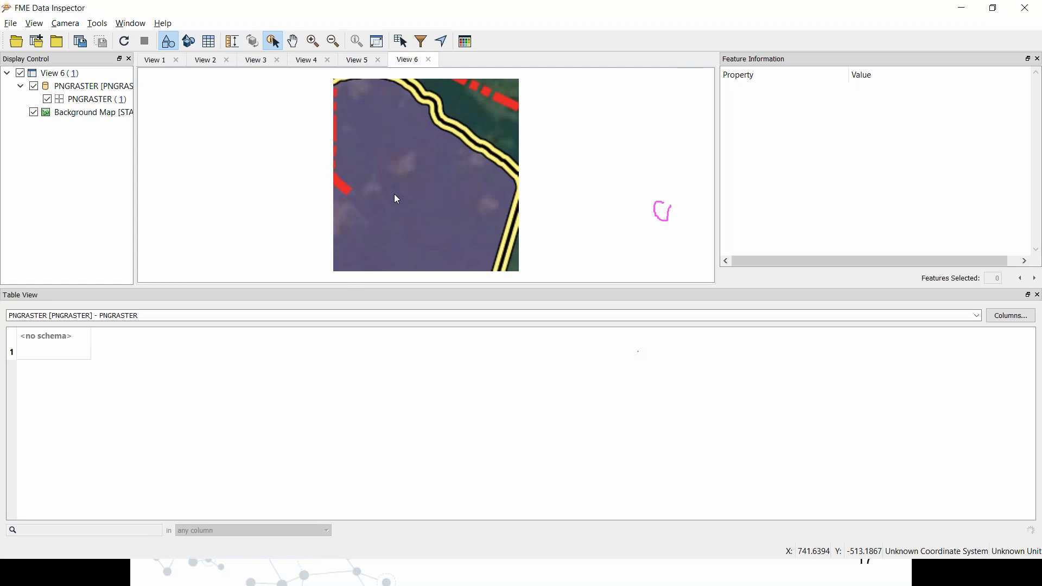
{"action": "left_click_drag", "start_coordinate": [426, 289], "coordinate": [424, 421]}
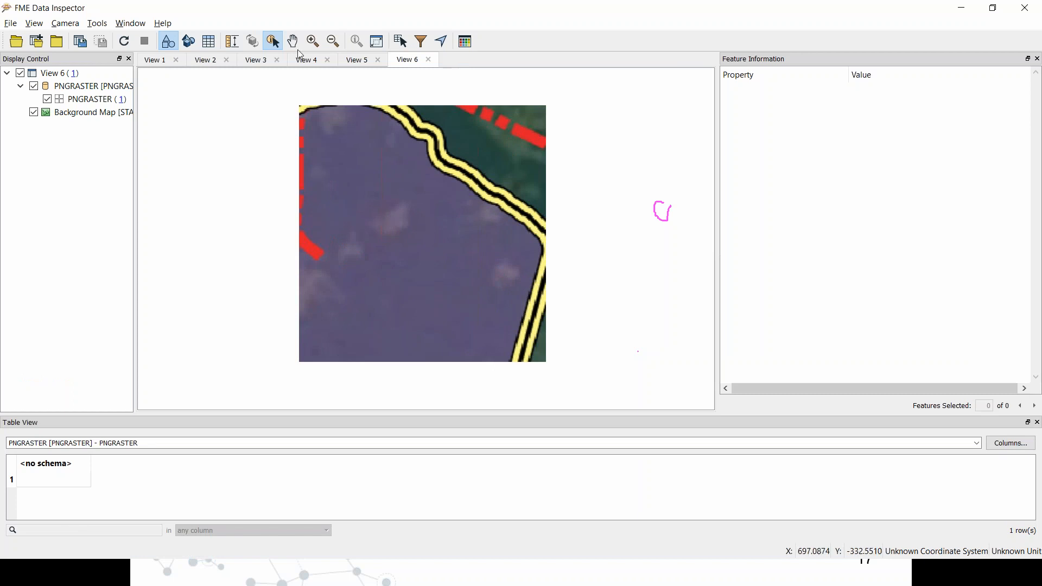
{"action": "left_click_drag", "start_coordinate": [285, 93], "coordinate": [582, 412]}
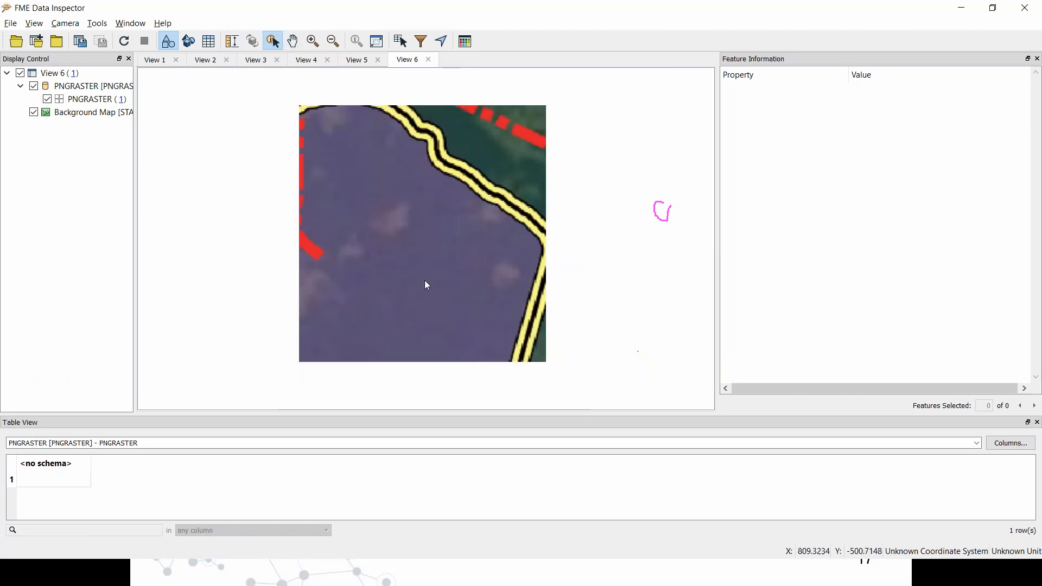
Set the inspector's background map format to None in the FME options, and refresh the PNGRASTER view
{"action": "left_click", "coordinate": [101, 24]}
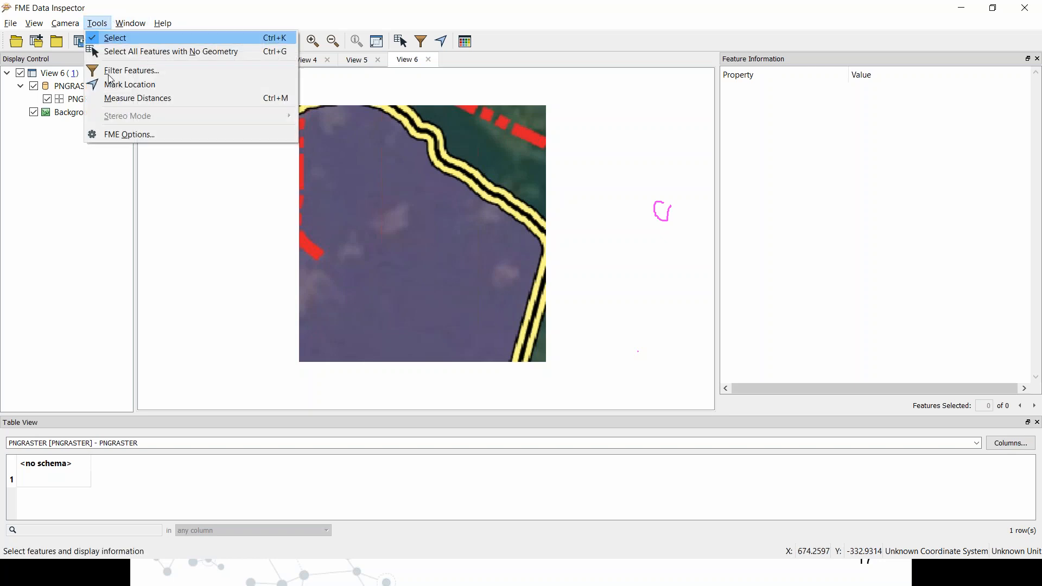
{"action": "left_click", "coordinate": [129, 134]}
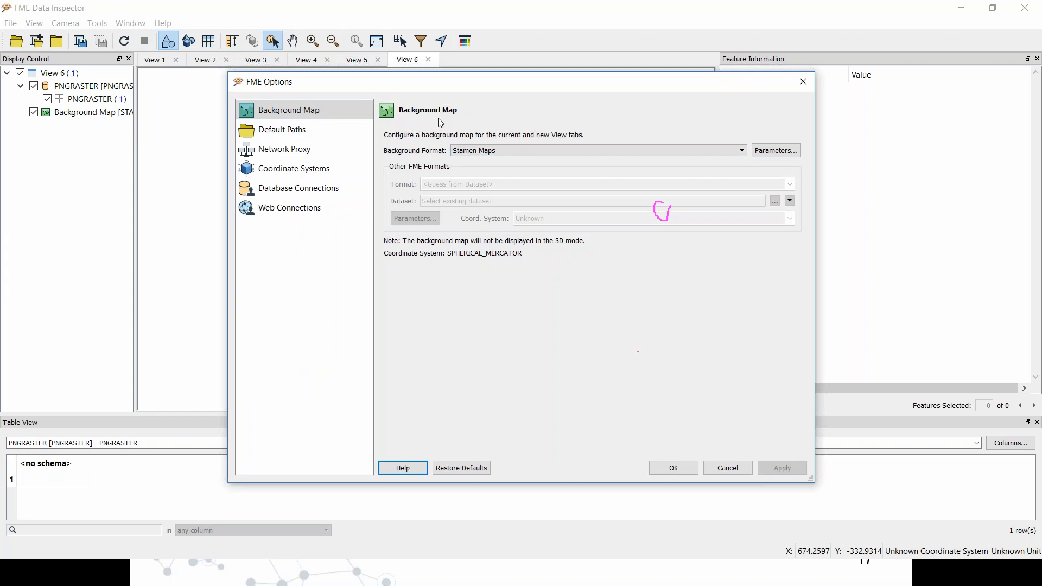
{"action": "left_click", "coordinate": [737, 152]}
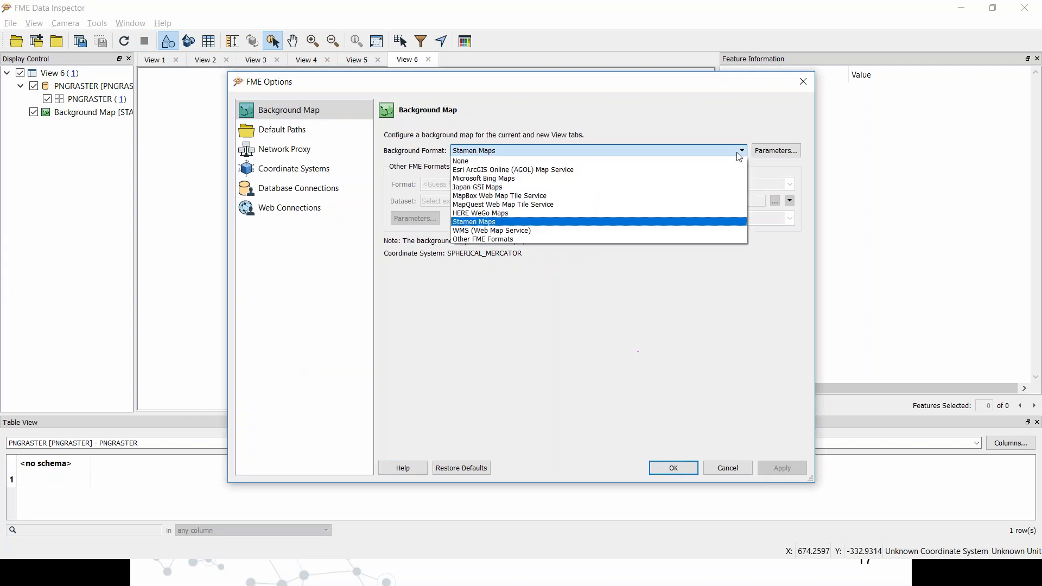
{"action": "left_click", "coordinate": [621, 162]}
{"action": "left_click", "coordinate": [782, 468]}
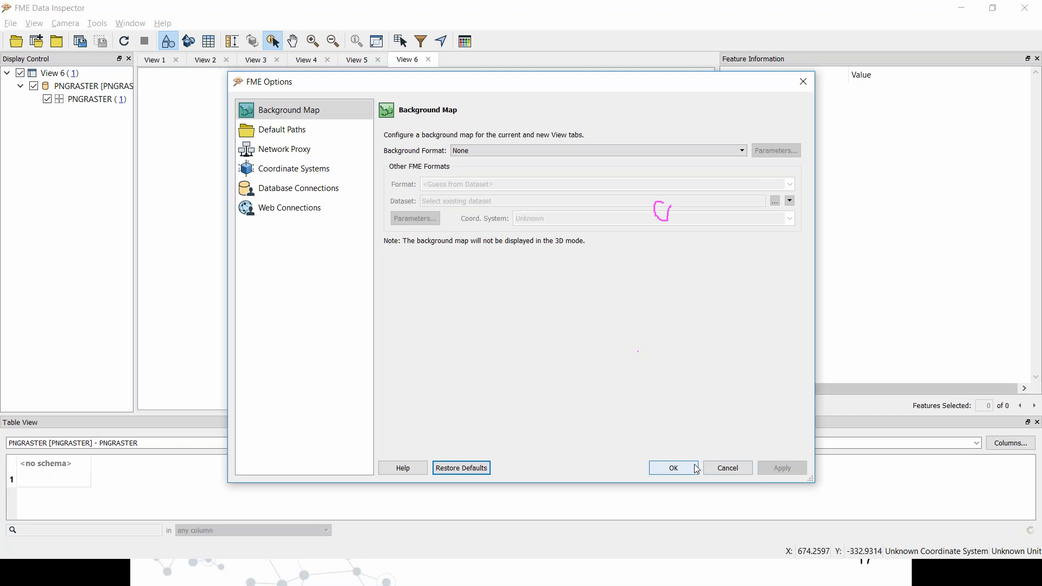
{"action": "left_click", "coordinate": [673, 467]}
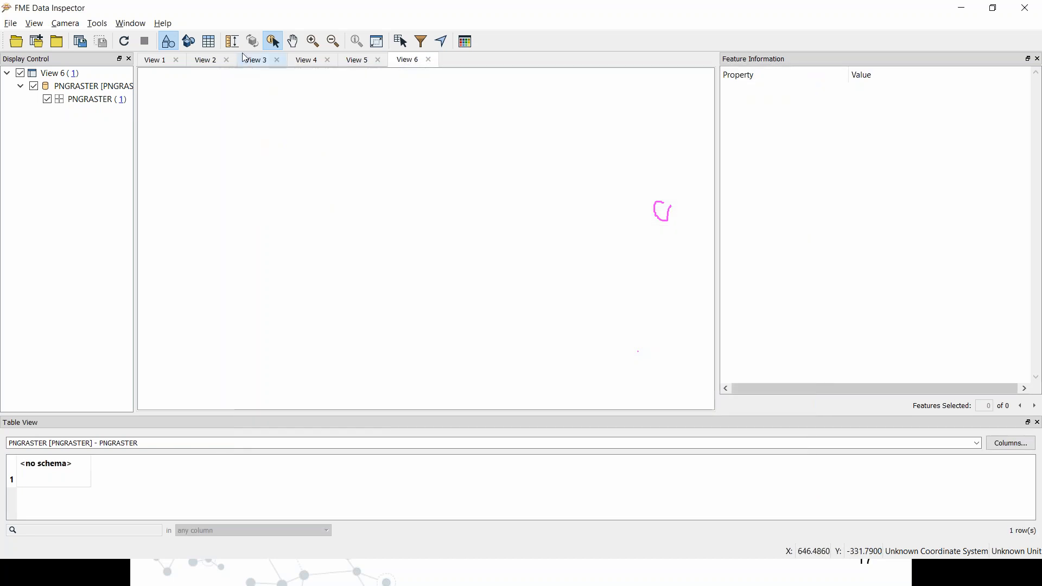
{"action": "left_click", "coordinate": [124, 41]}
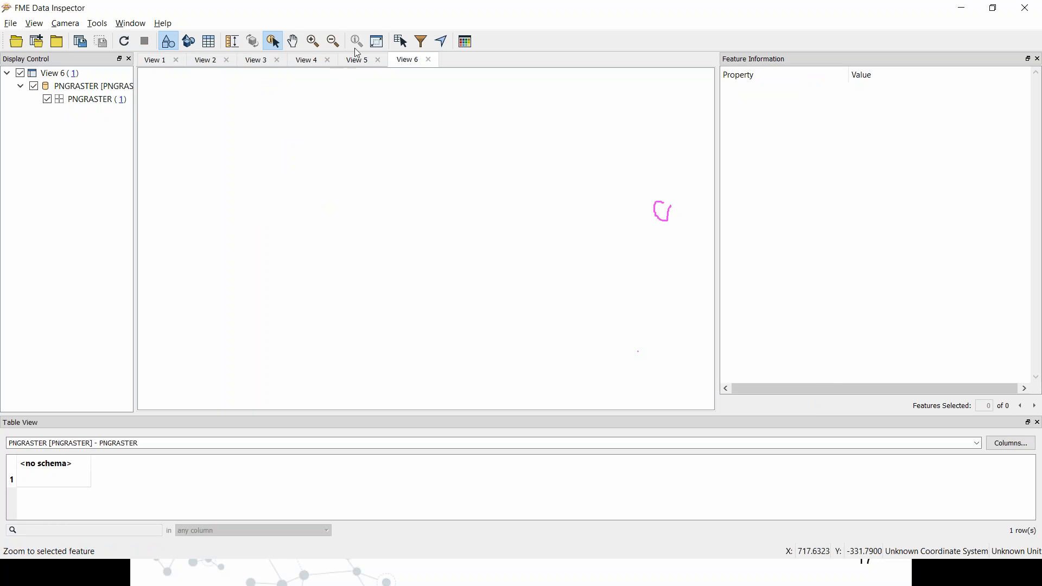
Try to inspect the PNGRASTER source again from FME Workbench, and check Views 6 and 5
{"action": "key", "text": "alt+Tab"}
{"action": "left_click", "coordinate": [274, 100]}
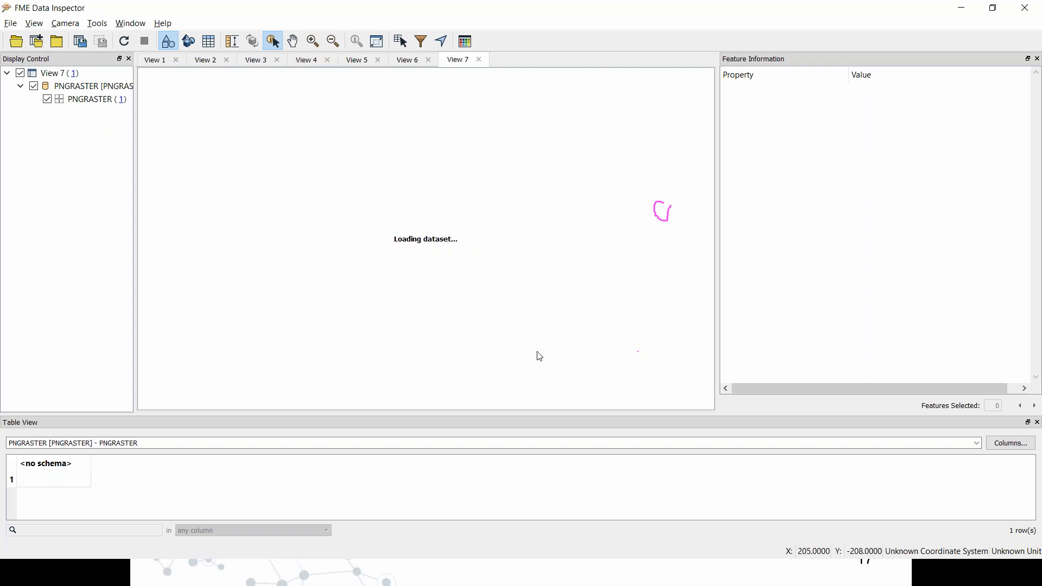
{"action": "left_click", "coordinate": [411, 61]}
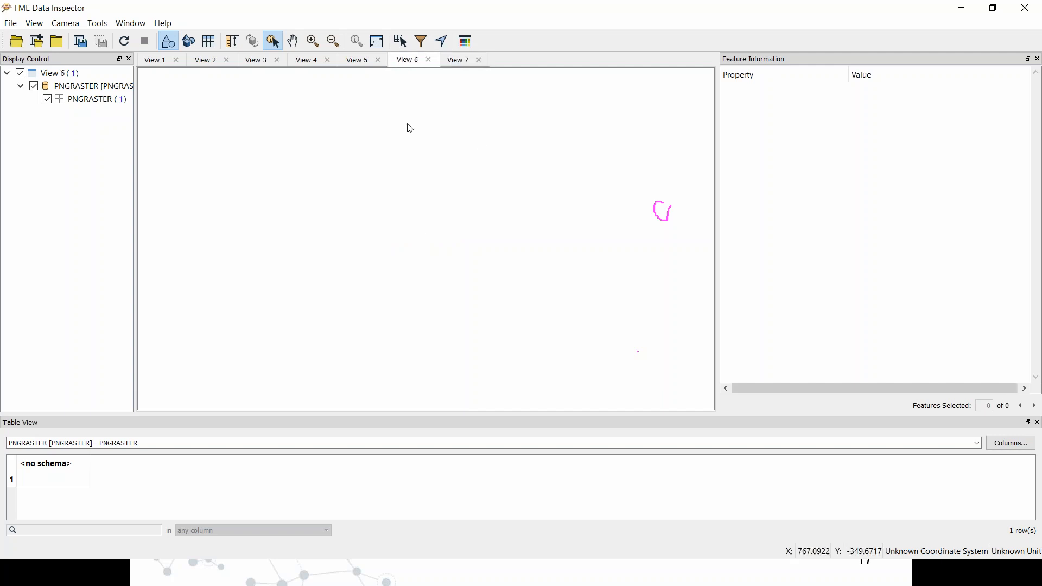
{"action": "left_click", "coordinate": [372, 62]}
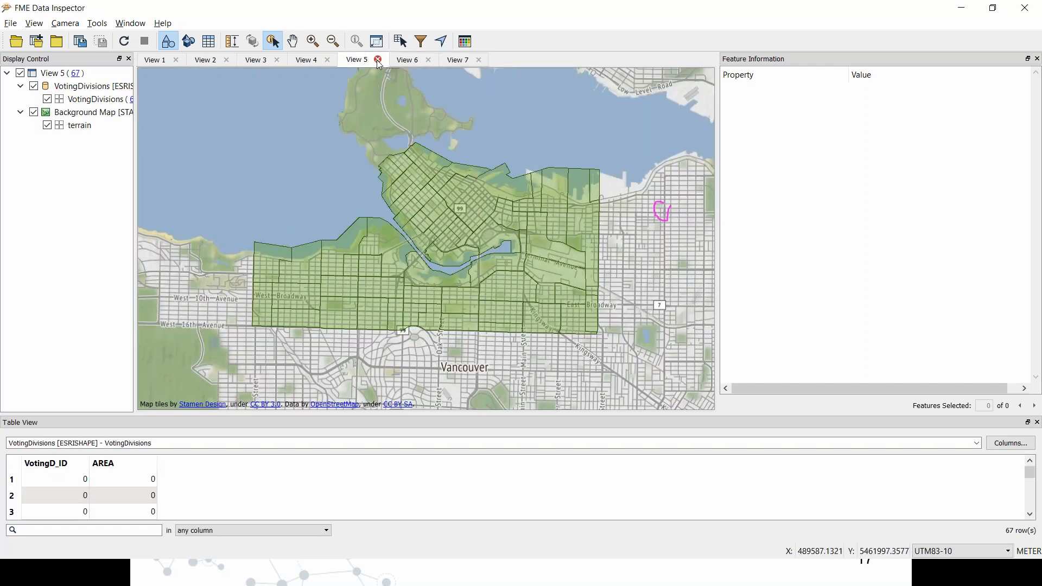
Close View 5 with the VotingDivisions shapefile and View 4 with the VotingLocations PDF
{"action": "left_click", "coordinate": [378, 60]}
{"action": "left_click", "coordinate": [308, 61]}
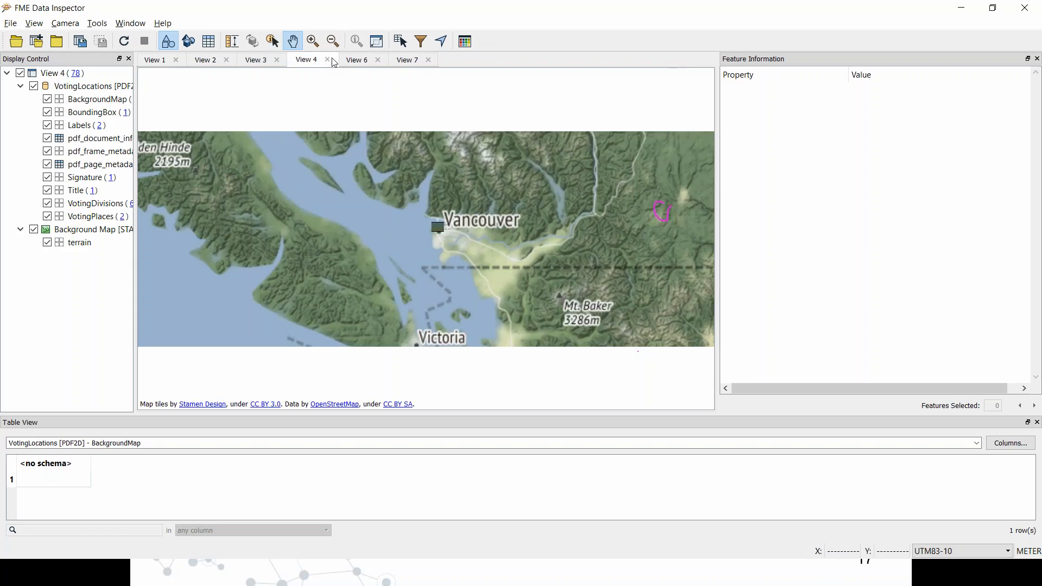
{"action": "left_click", "coordinate": [413, 63]}
{"action": "left_click", "coordinate": [327, 60]}
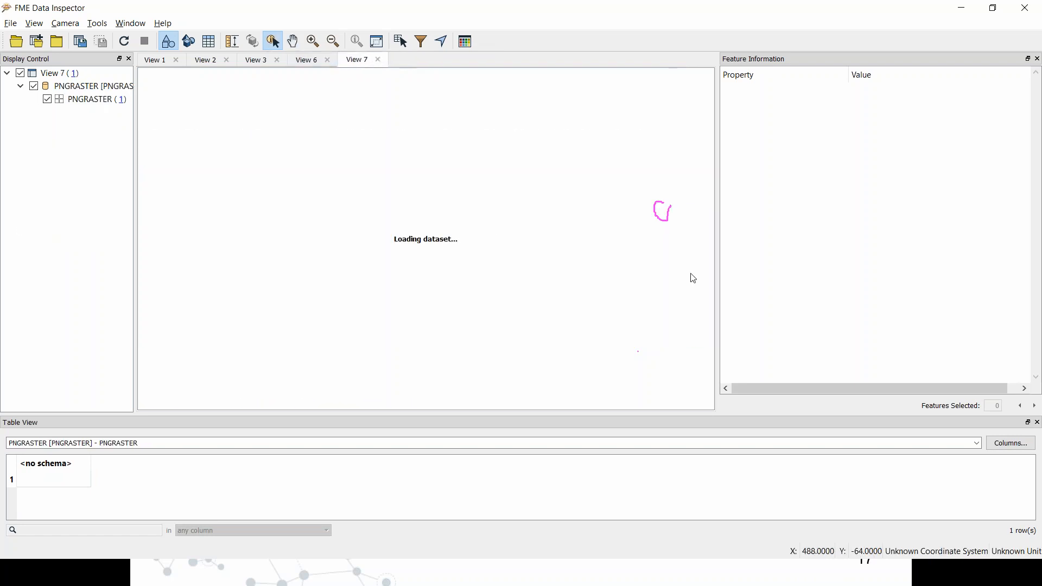
{"action": "key", "text": "alt+Tab"}
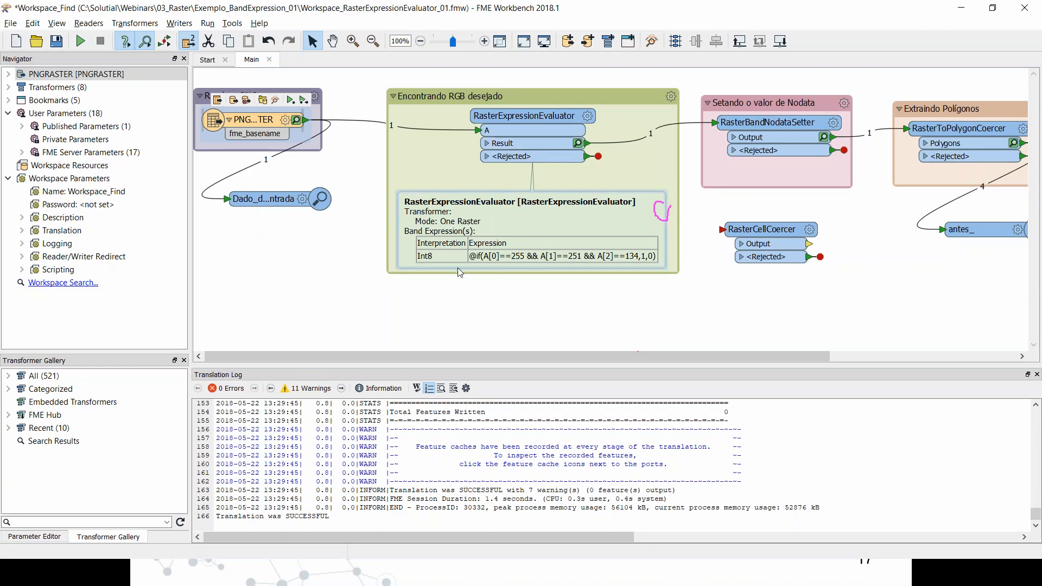
{"action": "key", "text": "alt+Tab"}
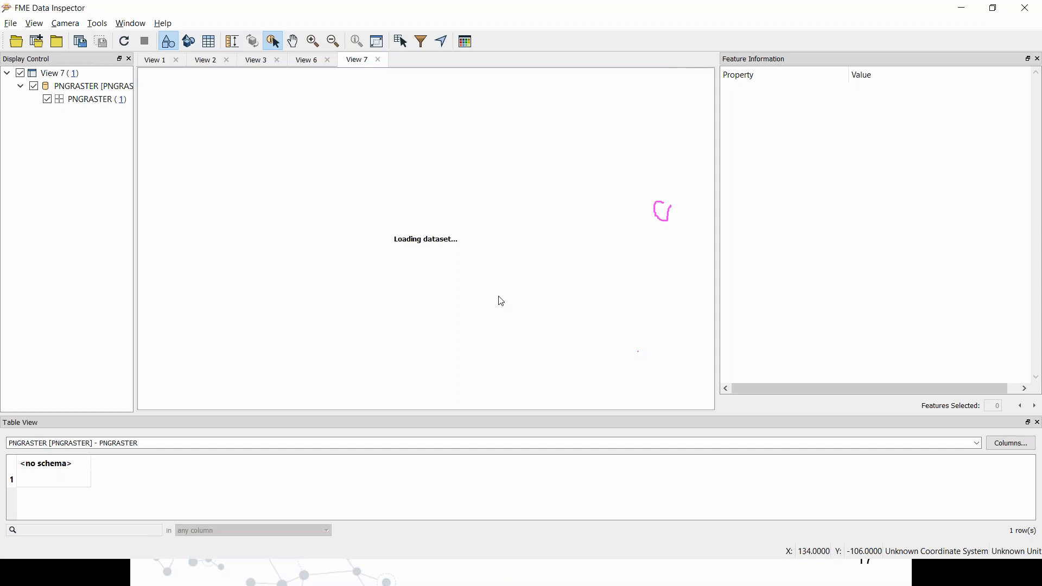
{"action": "key", "text": "alt+Tab"}
{"action": "key", "text": "alt+Tab"}
{"action": "key", "text": "alt+Tab"}
{"action": "key", "text": "Right"}
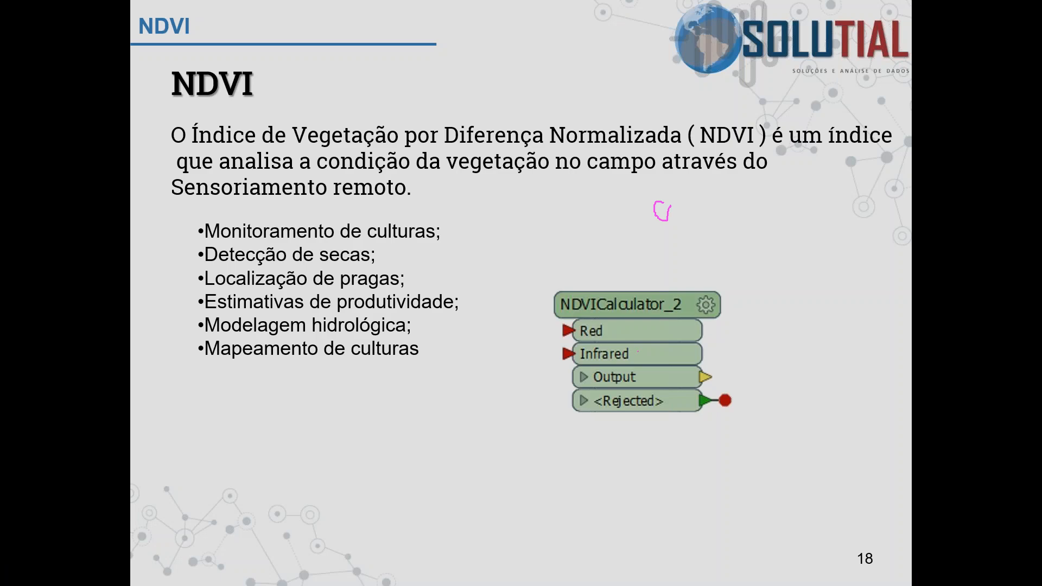
{"action": "key", "text": "alt+Tab"}
{"action": "key", "text": "alt+Tab"}
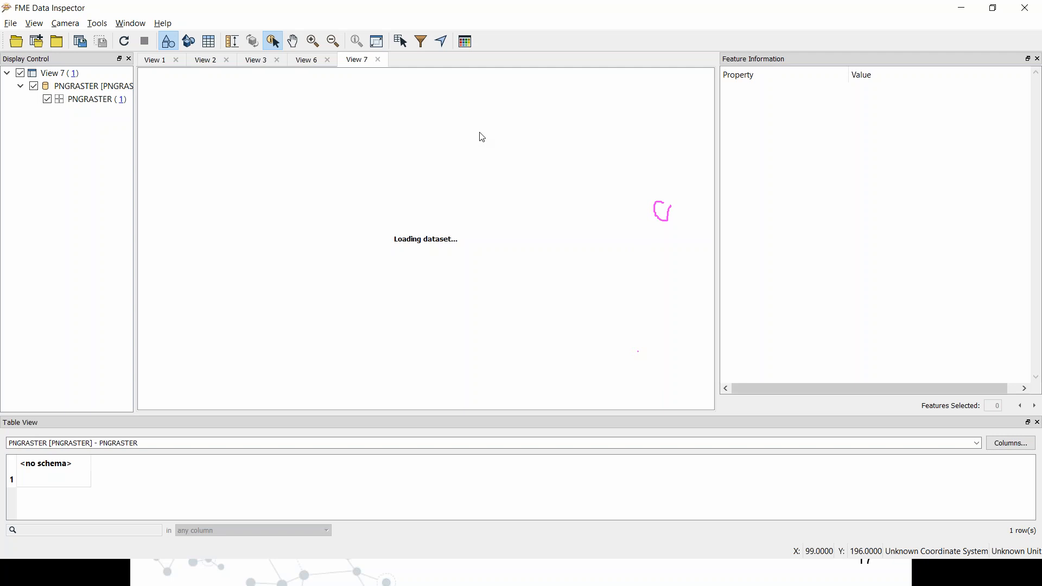
Close FME Data Inspector and inspect the PNGRASTER source from FME Workbench in a fresh inspector session
{"action": "left_click", "coordinate": [1037, 11]}
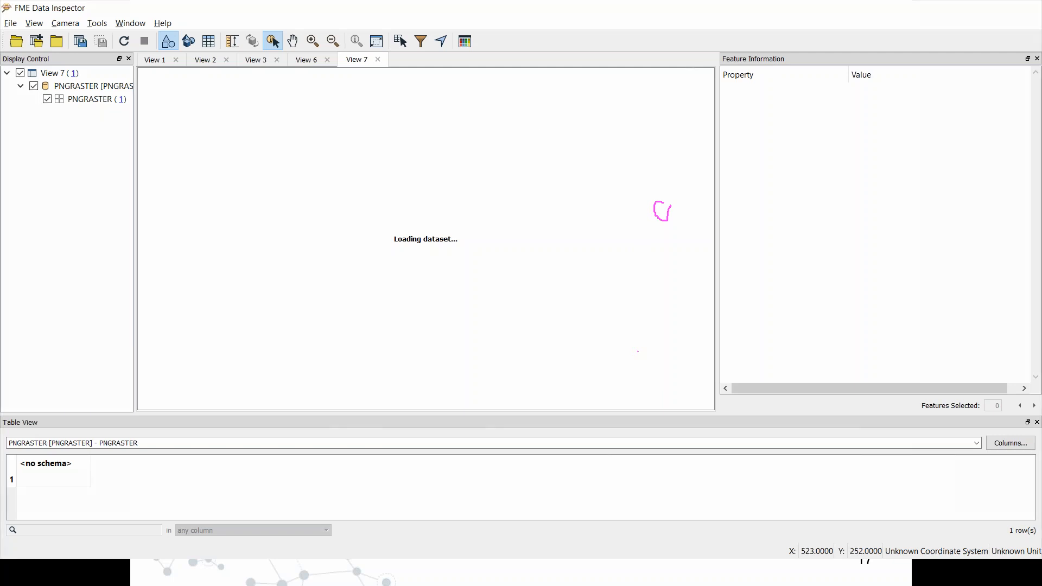
{"action": "key", "text": "alt+Tab"}
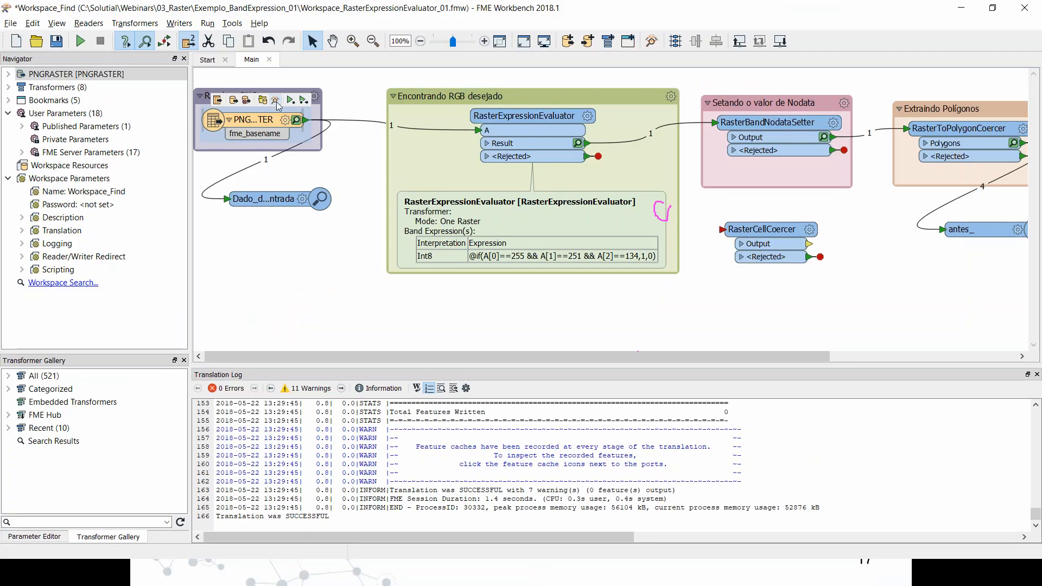
{"action": "left_click", "coordinate": [276, 101]}
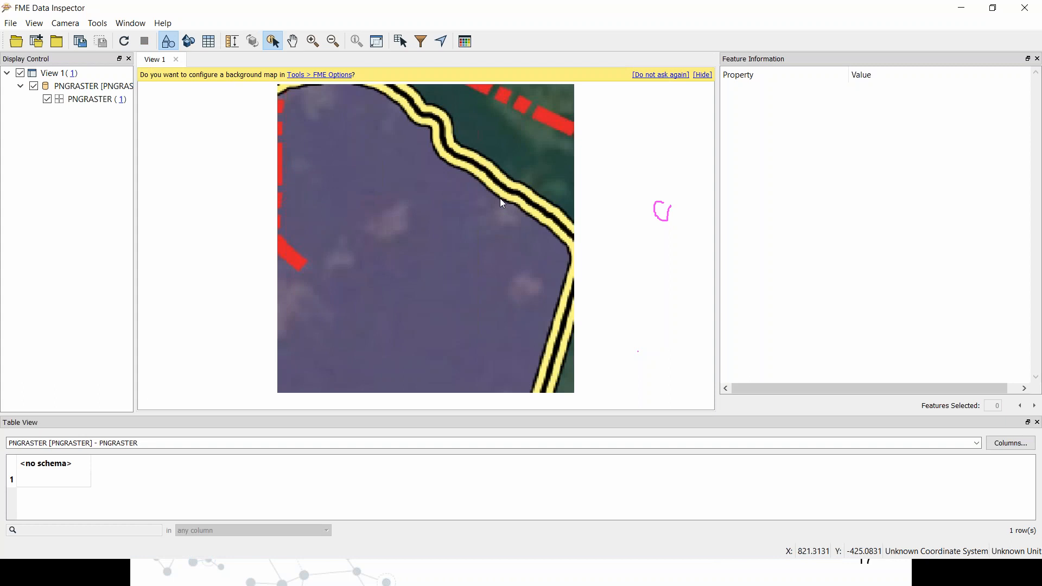
Query the PNG raster's band values at points on the yellow boundary and inside the purple area
{"action": "left_click", "coordinate": [500, 198]}
{"action": "left_click", "coordinate": [379, 208]}
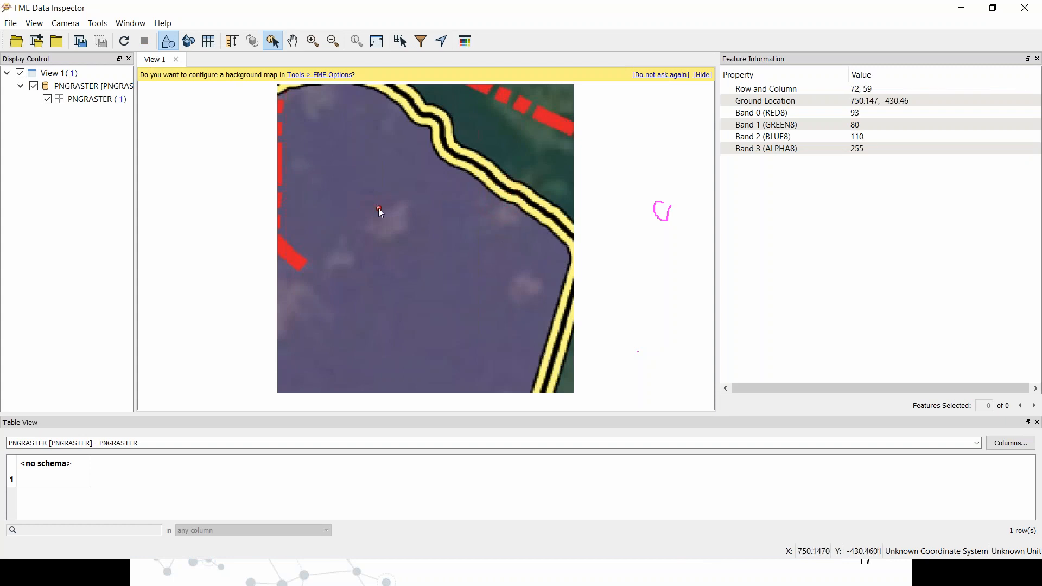
{"action": "left_click", "coordinate": [398, 236]}
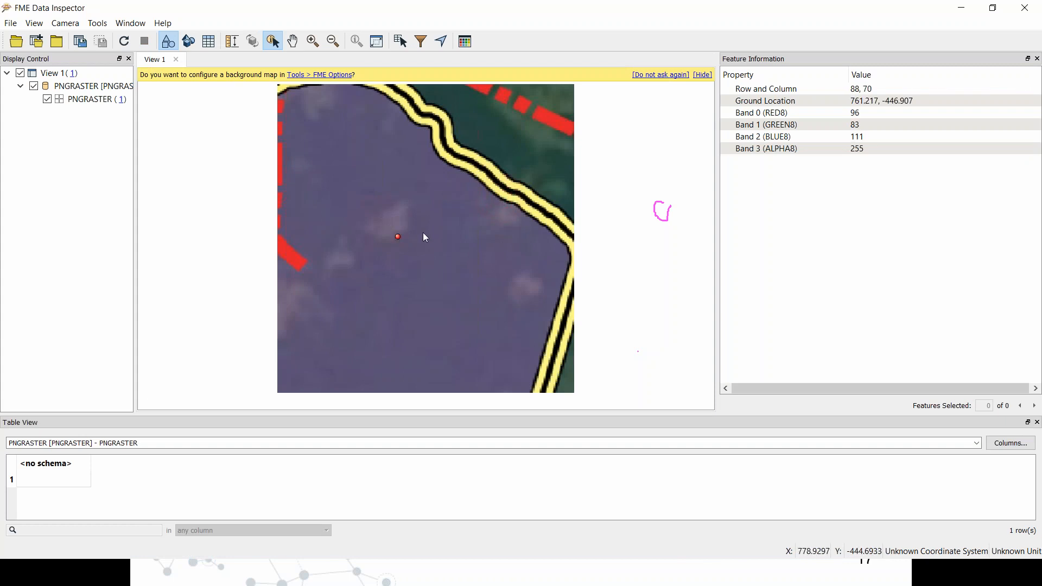
Query the PNG raster's band values at several more points inside the purple area
{"action": "left_click", "coordinate": [418, 246]}
{"action": "left_click", "coordinate": [412, 270]}
{"action": "left_click", "coordinate": [346, 170]}
{"action": "left_click", "coordinate": [851, 113]}
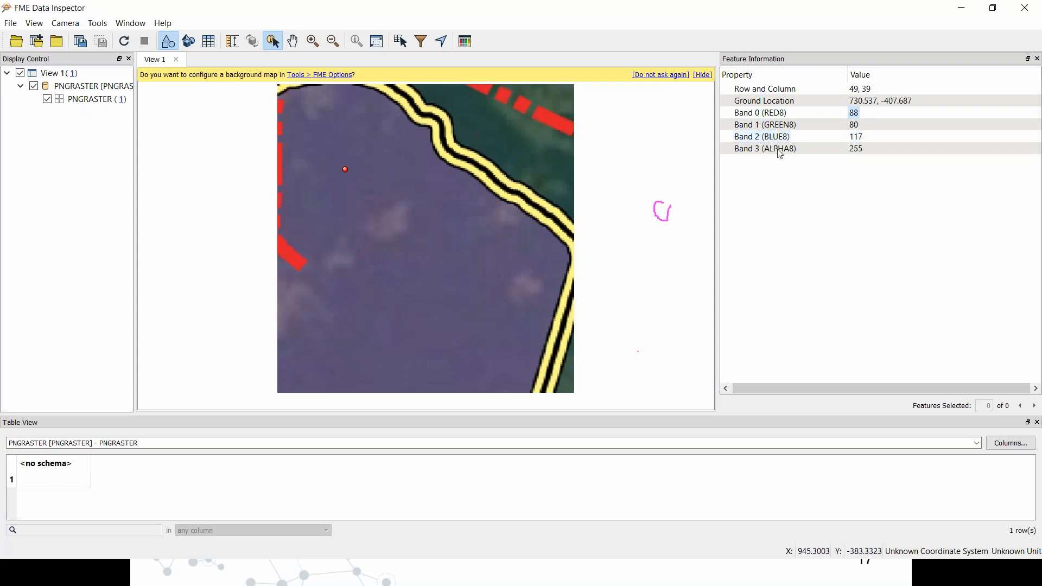
{"action": "left_click", "coordinate": [396, 185]}
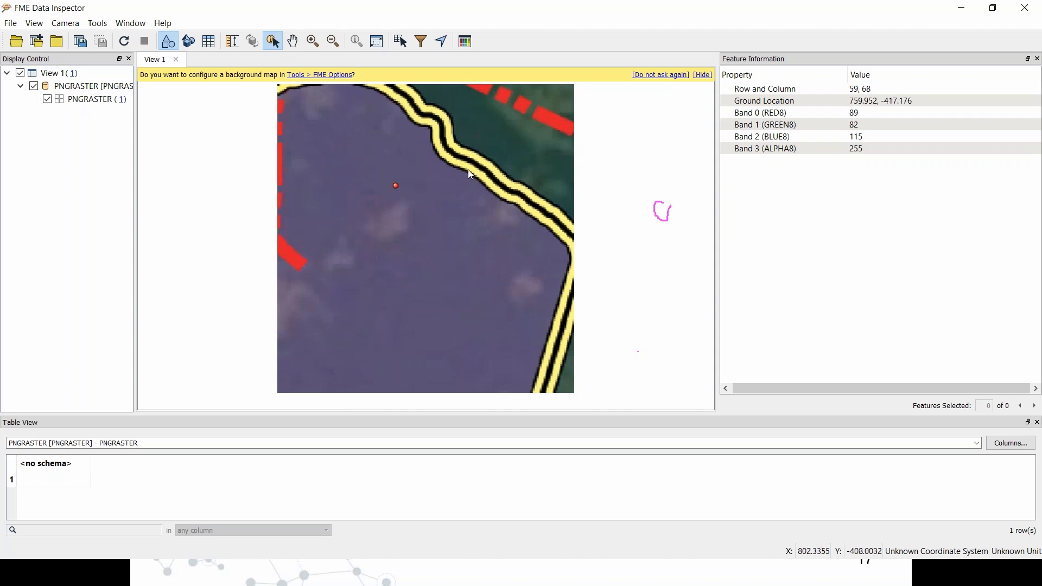
Query the band values of a single pixel on the inner yellow boundary line
{"action": "scroll", "coordinate": [468, 170], "scroll_direction": "up", "scroll_amount": 5}
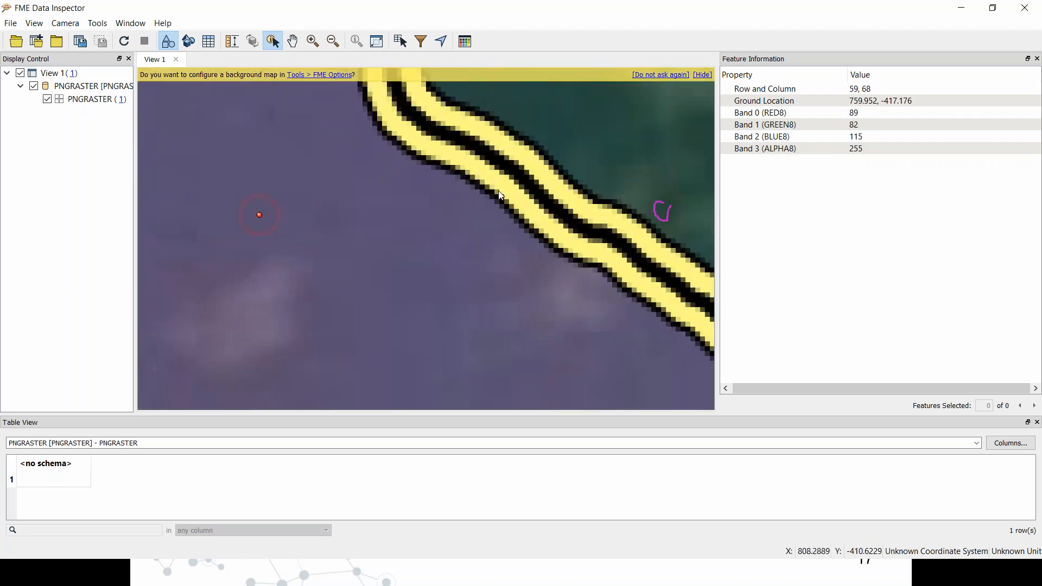
{"action": "scroll", "coordinate": [483, 181], "scroll_direction": "down", "scroll_amount": 4}
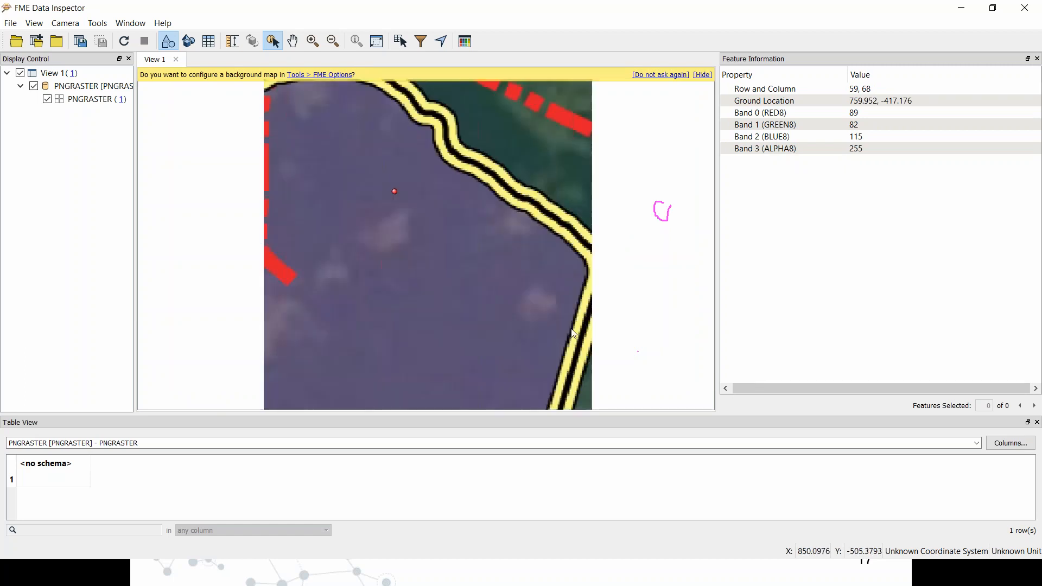
{"action": "scroll", "coordinate": [483, 190], "scroll_direction": "up", "scroll_amount": 3}
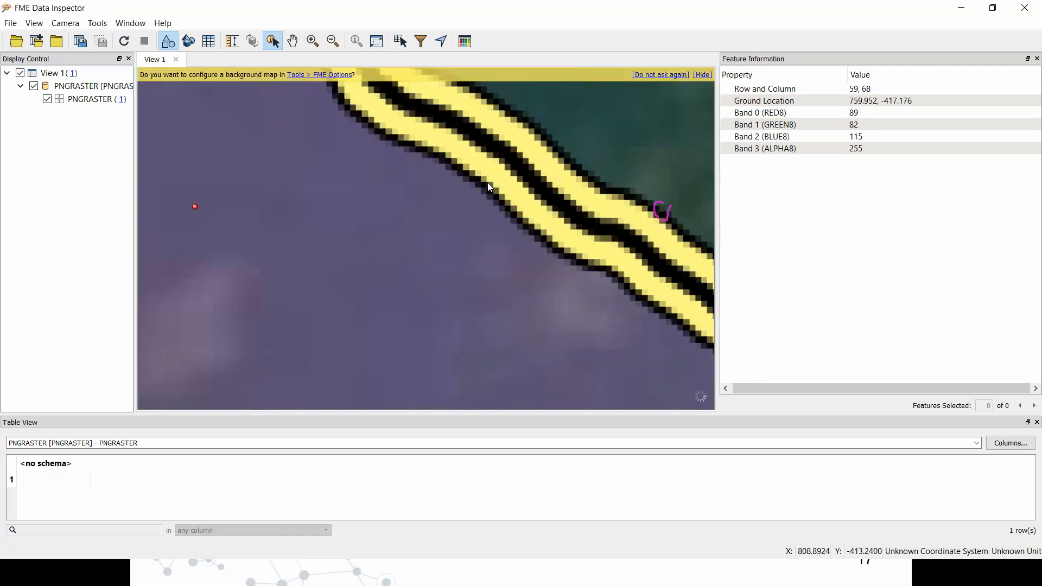
{"action": "left_click", "coordinate": [493, 171]}
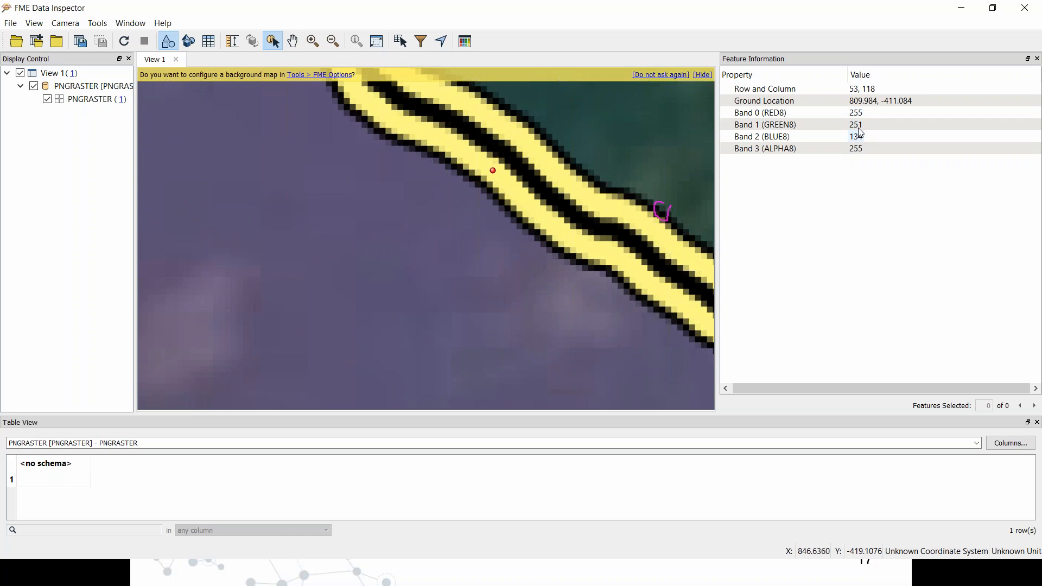
Sample many points along the inner yellow boundary line to check that their RGB band values match
{"action": "scroll", "coordinate": [591, 220], "scroll_direction": "down", "scroll_amount": 2}
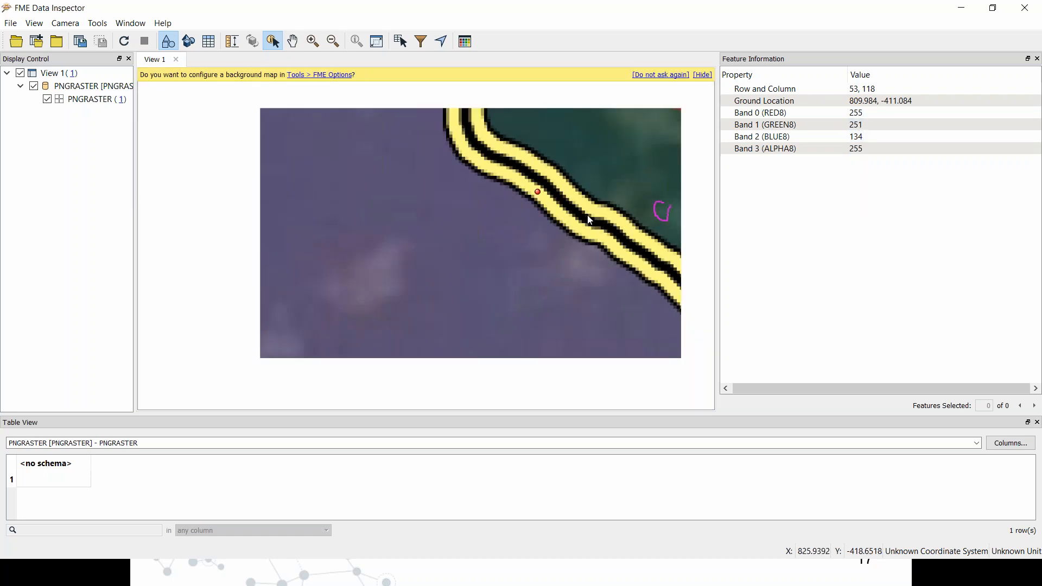
{"action": "scroll", "coordinate": [428, 144], "scroll_direction": "up", "scroll_amount": 2}
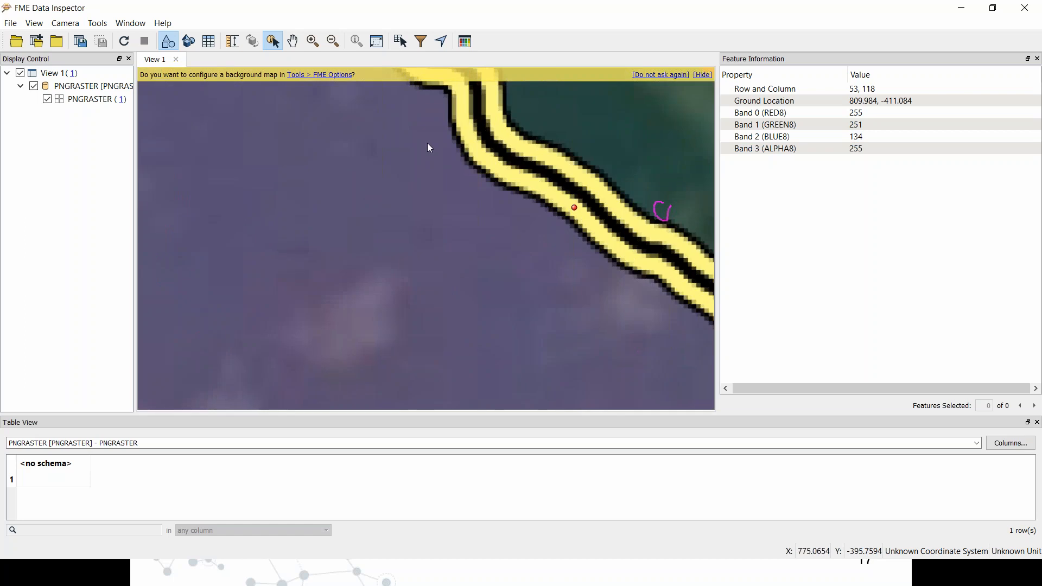
{"action": "scroll", "coordinate": [449, 163], "scroll_direction": "up", "scroll_amount": 2}
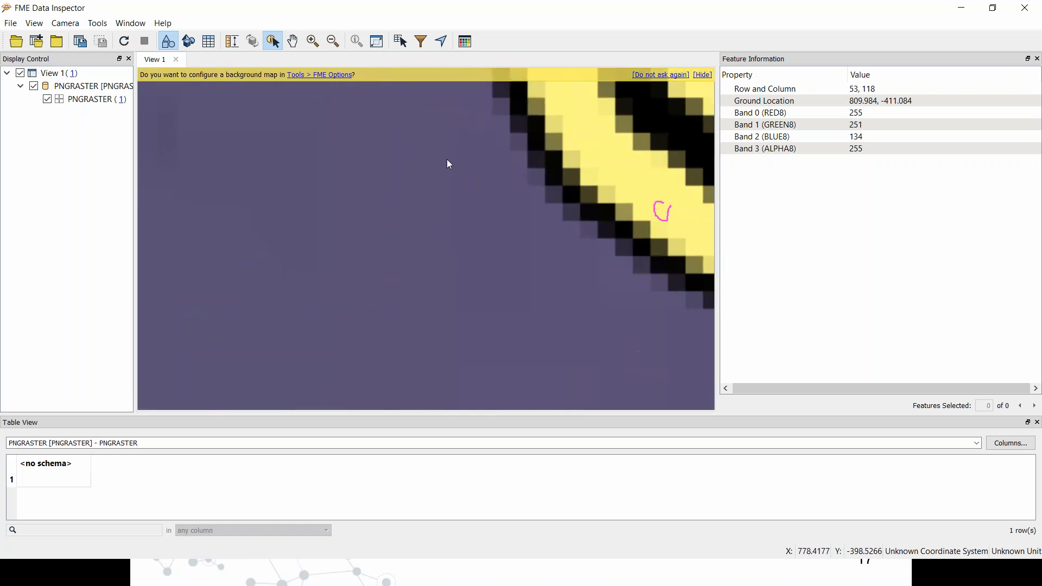
{"action": "scroll", "coordinate": [448, 162], "scroll_direction": "down", "scroll_amount": 2}
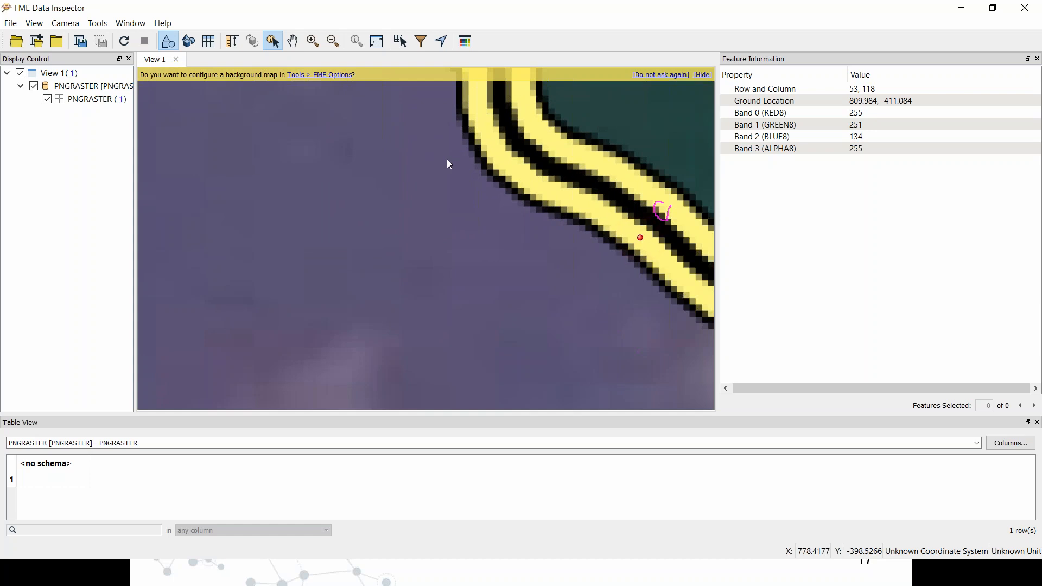
{"action": "scroll", "coordinate": [526, 184], "scroll_direction": "down", "scroll_amount": 2}
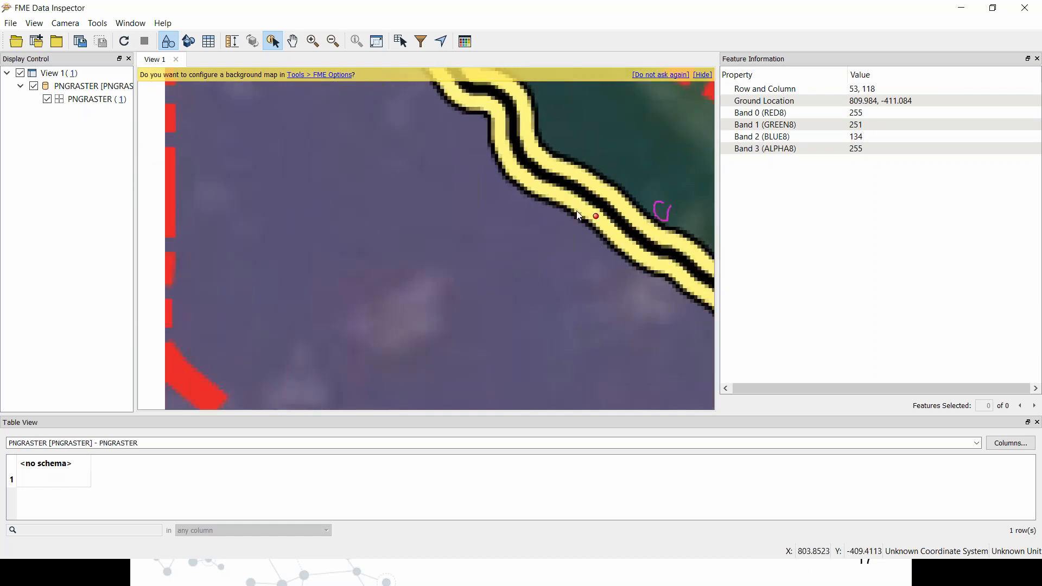
{"action": "scroll", "coordinate": [582, 216], "scroll_direction": "down", "scroll_amount": 1}
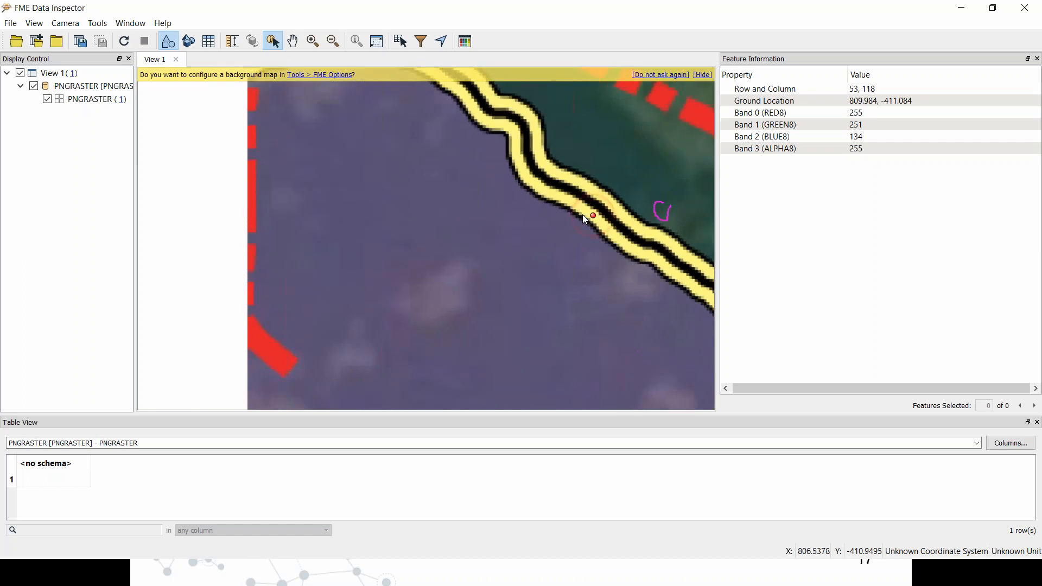
{"action": "scroll", "coordinate": [583, 215], "scroll_direction": "up", "scroll_amount": 2}
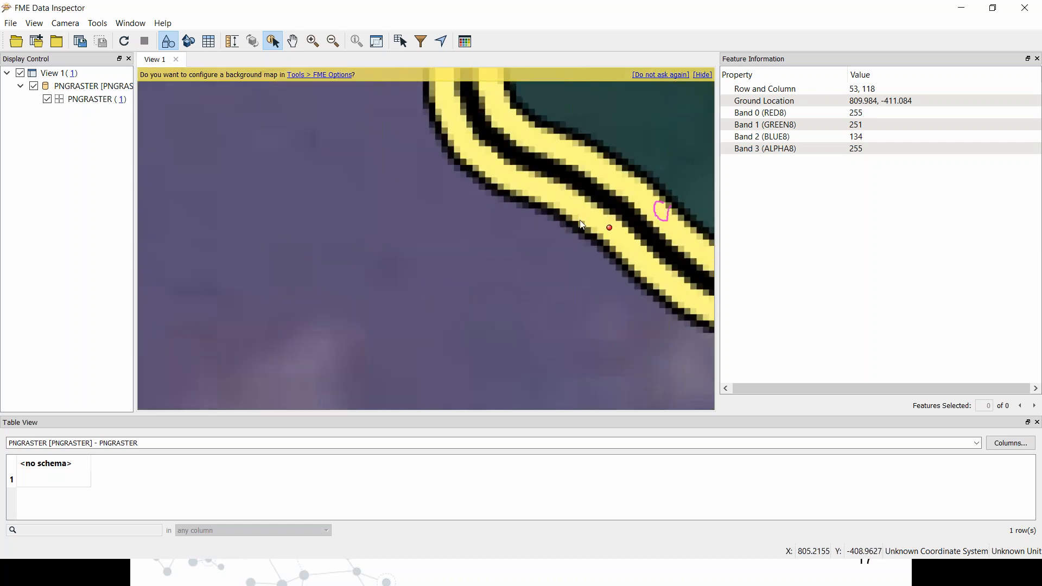
{"action": "left_click", "coordinate": [599, 221]}
{"action": "left_click", "coordinate": [579, 210]}
{"action": "left_click", "coordinate": [568, 201]}
{"action": "left_click", "coordinate": [528, 187]}
{"action": "left_click", "coordinate": [448, 99]}
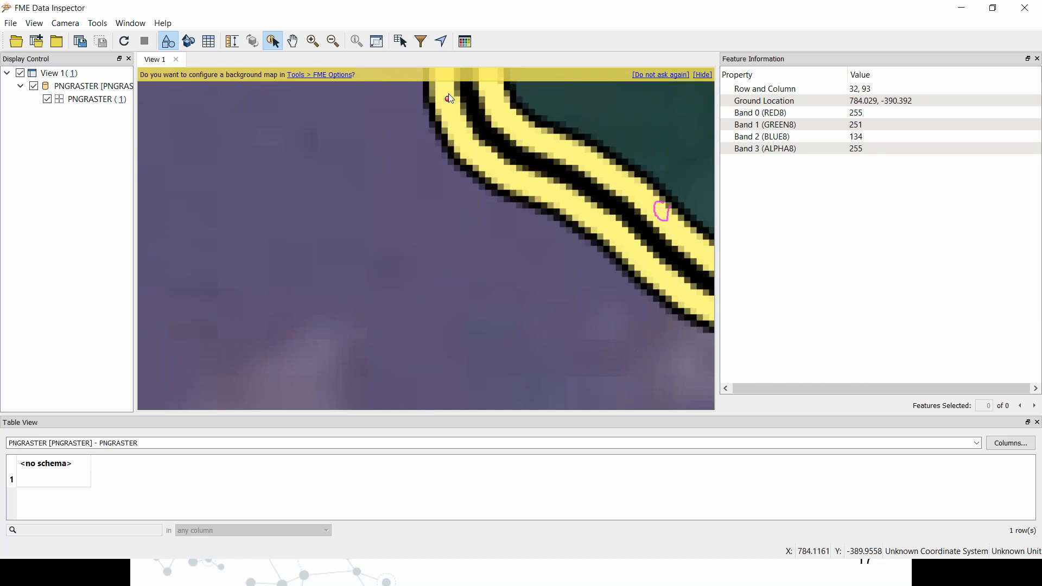
{"action": "left_click", "coordinate": [450, 110]}
{"action": "left_click", "coordinate": [466, 136]}
{"action": "left_click", "coordinate": [471, 140]}
{"action": "left_click", "coordinate": [481, 159]}
{"action": "left_click", "coordinate": [513, 173]}
{"action": "left_click", "coordinate": [519, 181]}
{"action": "left_click", "coordinate": [563, 200]}
{"action": "left_click", "coordinate": [592, 211]}
{"action": "left_click", "coordinate": [629, 248]}
{"action": "left_click", "coordinate": [642, 268]}
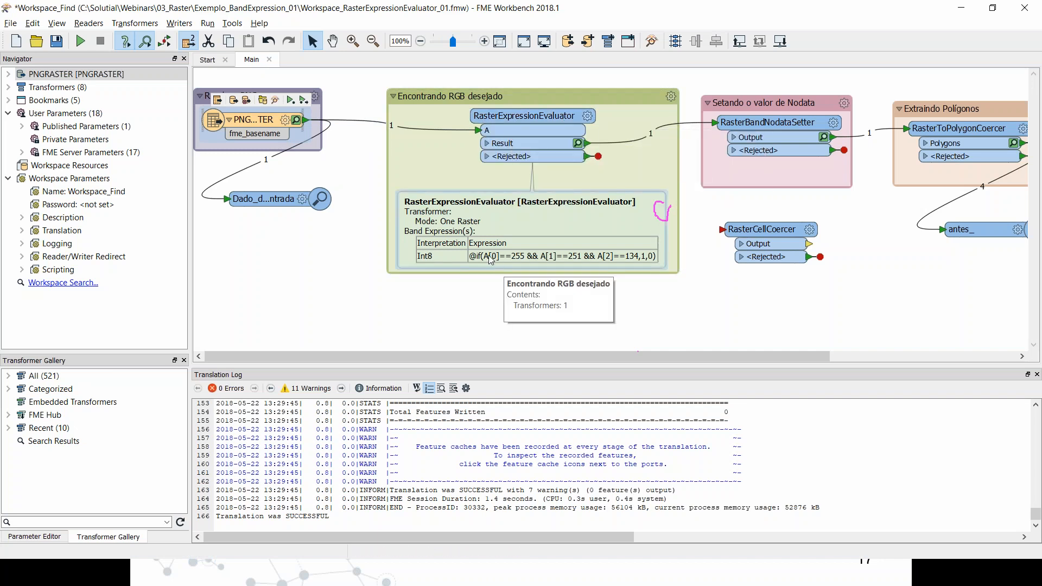
Switch back to FME Data Inspector and query a point on the outer yellow boundary line
{"action": "key", "text": "super+Tab"}
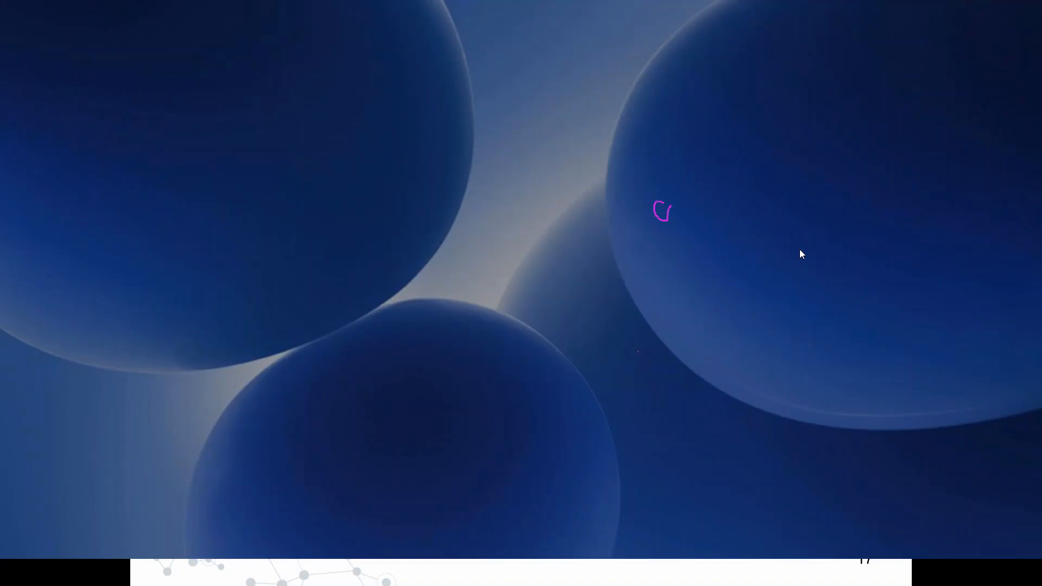
{"action": "left_click", "coordinate": [807, 173]}
{"action": "left_click", "coordinate": [617, 177]}
{"action": "left_click", "coordinate": [619, 180]}
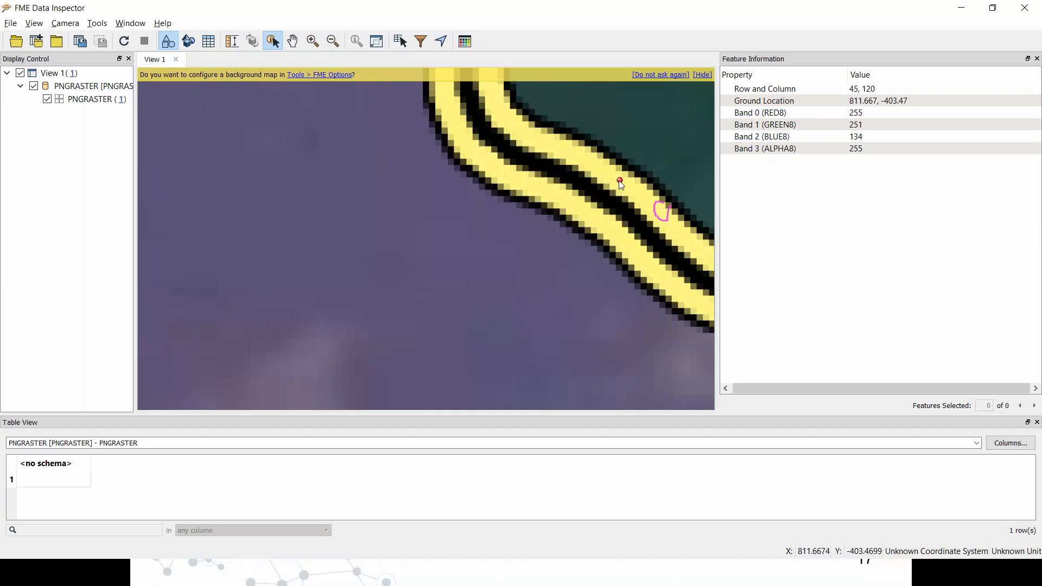
Compare the RasterExpressionEvaluator's band expression in FME Workbench with the yellow pixel's green and blue band values in FME Data Inspector
{"action": "key", "text": "super+Tab"}
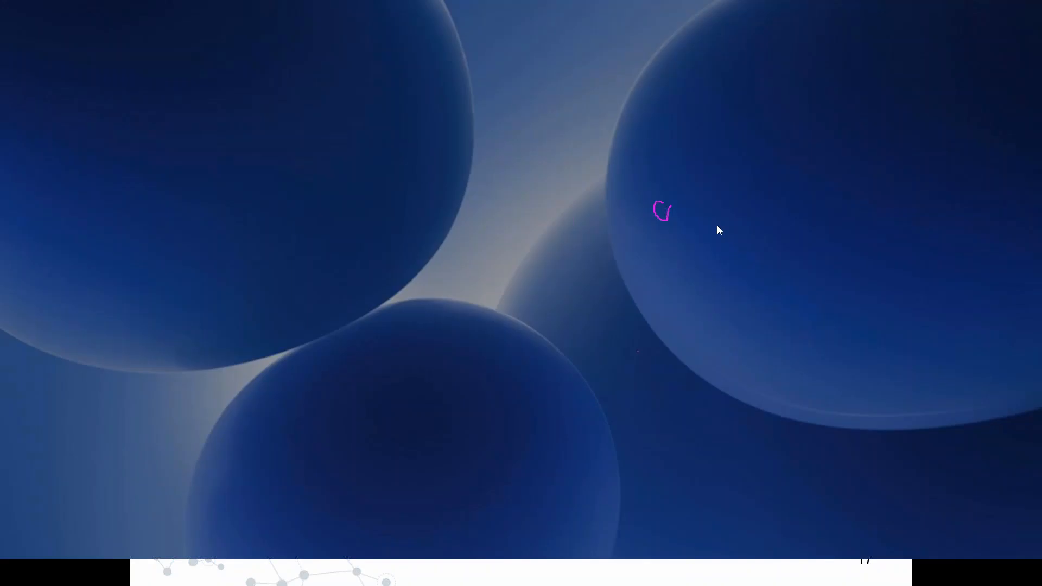
{"action": "left_click", "coordinate": [507, 268]}
{"action": "key", "text": "super+Tab"}
{"action": "left_click", "coordinate": [820, 156]}
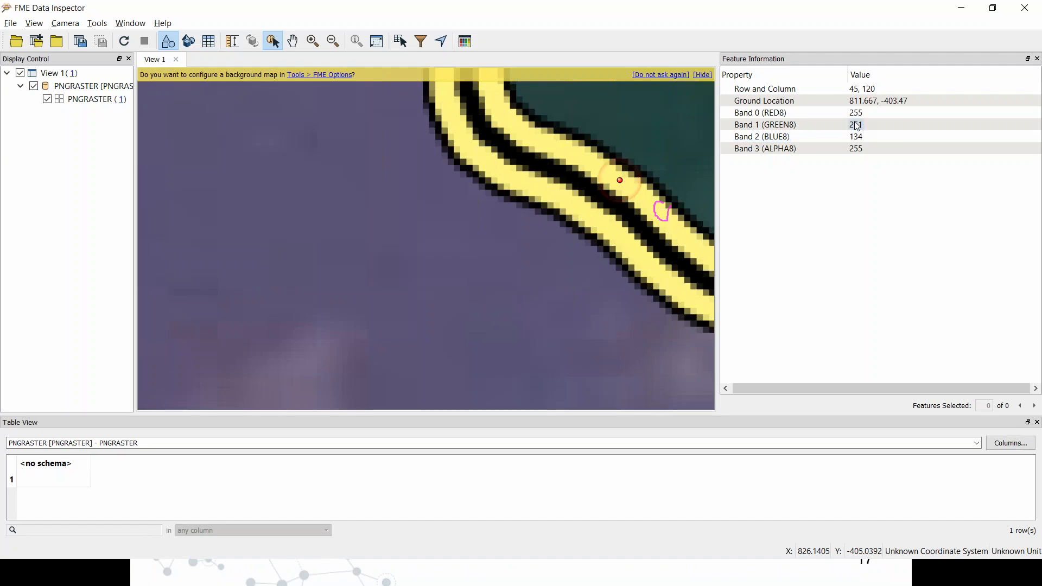
{"action": "left_click", "coordinate": [760, 126]}
{"action": "key", "text": "super+Tab"}
{"action": "left_click", "coordinate": [537, 275]}
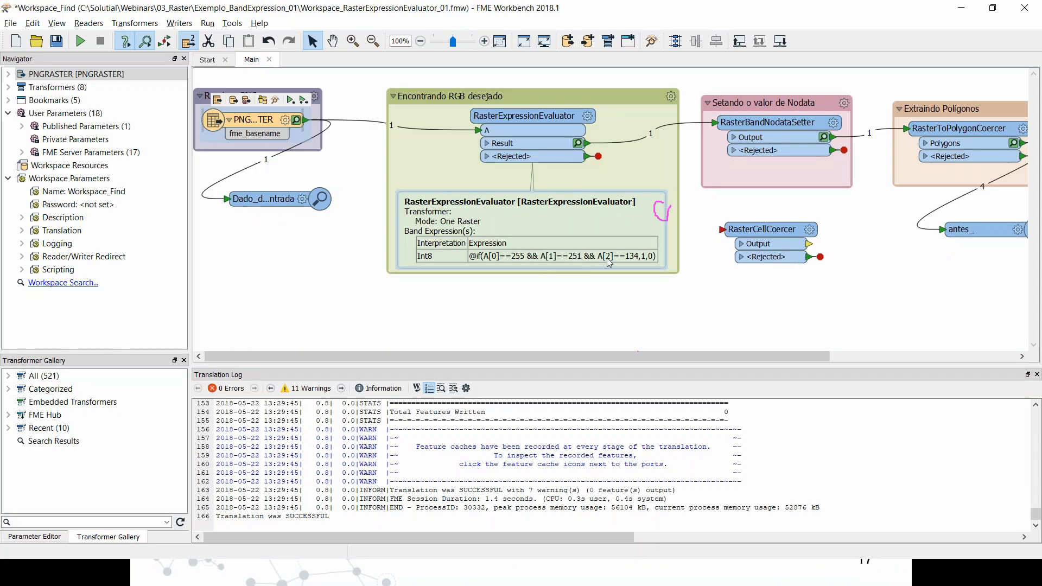
{"action": "key", "text": "super+Tab"}
{"action": "left_click", "coordinate": [798, 142]}
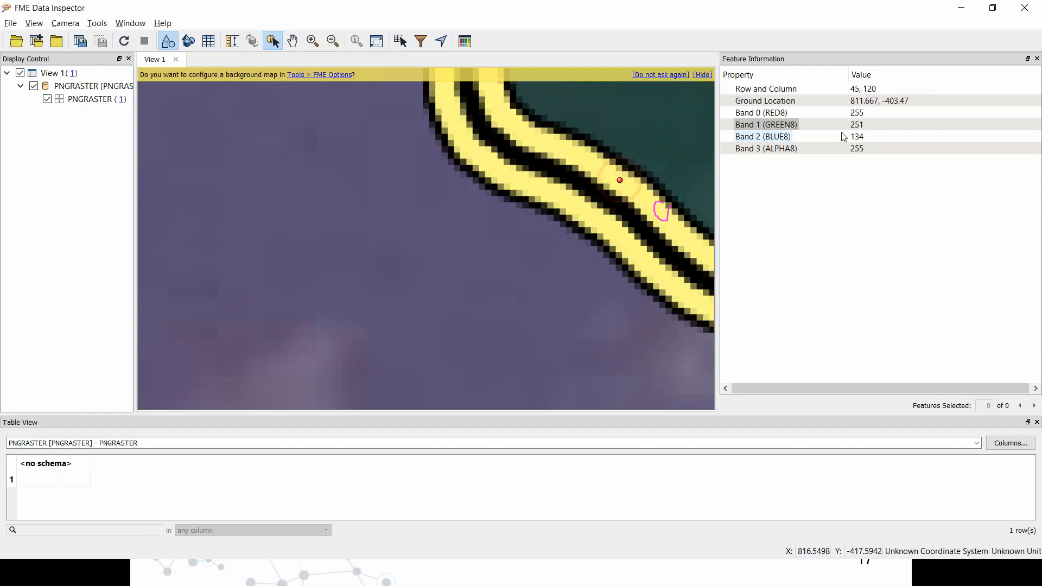
{"action": "key", "text": "super+Tab"}
{"action": "left_click", "coordinate": [636, 275]}
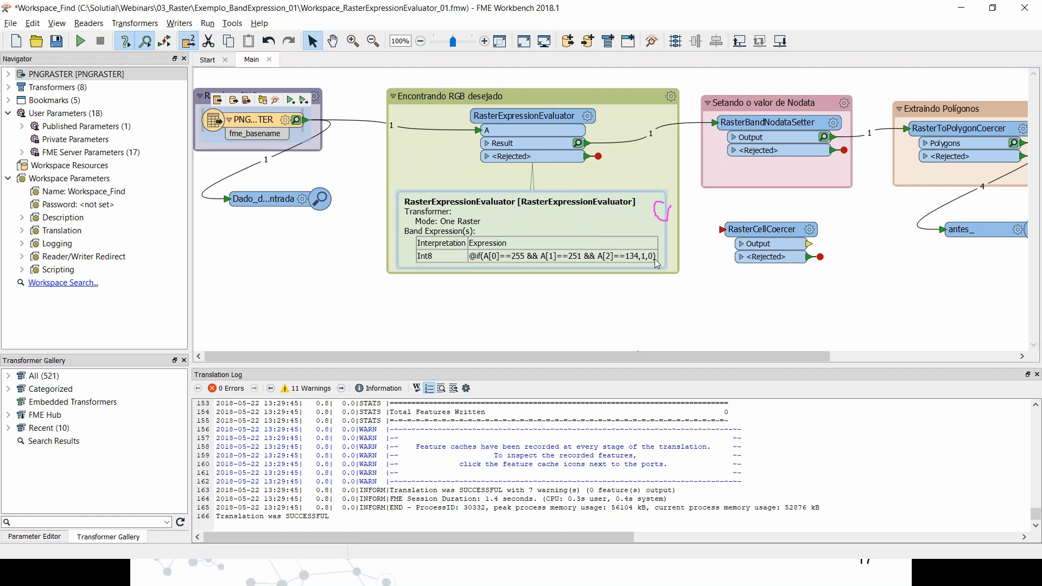
Delete the unconnected RasterCellCoercer transformer from the canvas
{"action": "left_click", "coordinate": [773, 245]}
{"action": "key", "text": "Delete"}
Run the workspace up to the RasterExpressionEvaluator and inspect its cached Result output
{"action": "left_click_drag", "start_coordinate": [751, 353], "coordinate": [778, 354]}
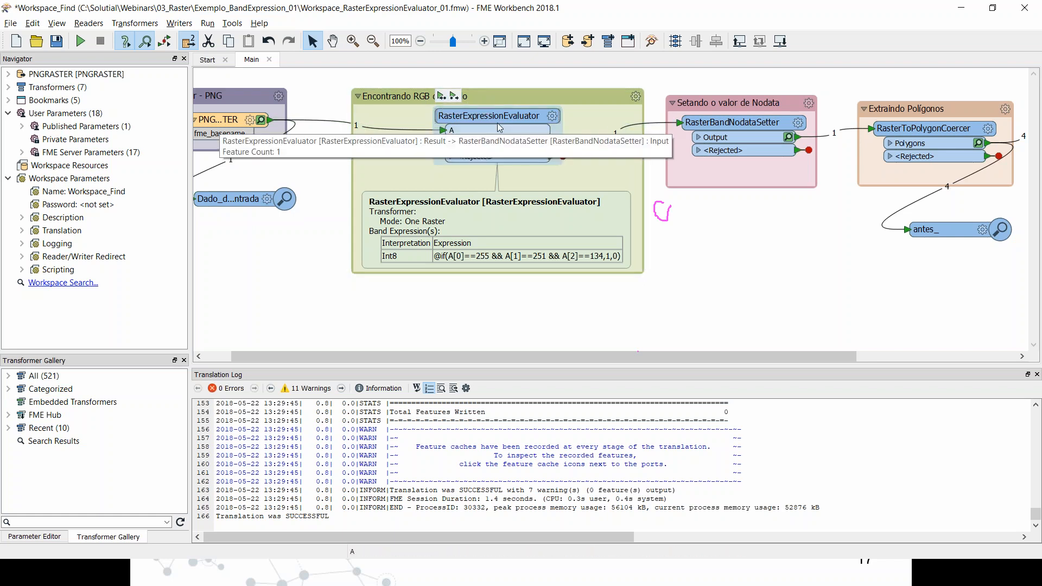
{"action": "left_click", "coordinate": [442, 96]}
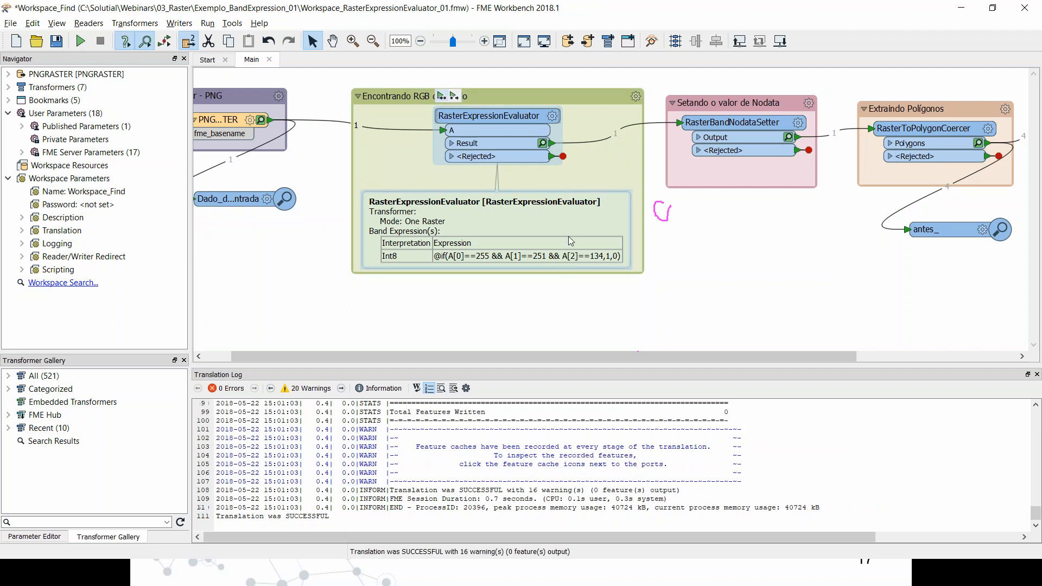
{"action": "left_click", "coordinate": [541, 144]}
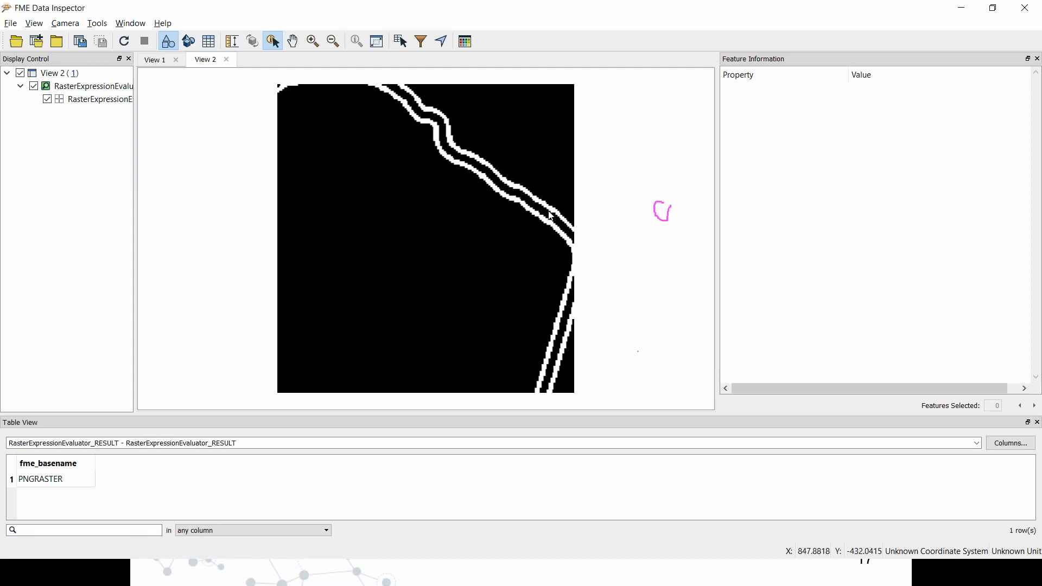
Query a black pixel of the result raster and compare it with the band expression in FME Workbench
{"action": "scroll", "coordinate": [546, 220], "scroll_direction": "up", "scroll_amount": 1}
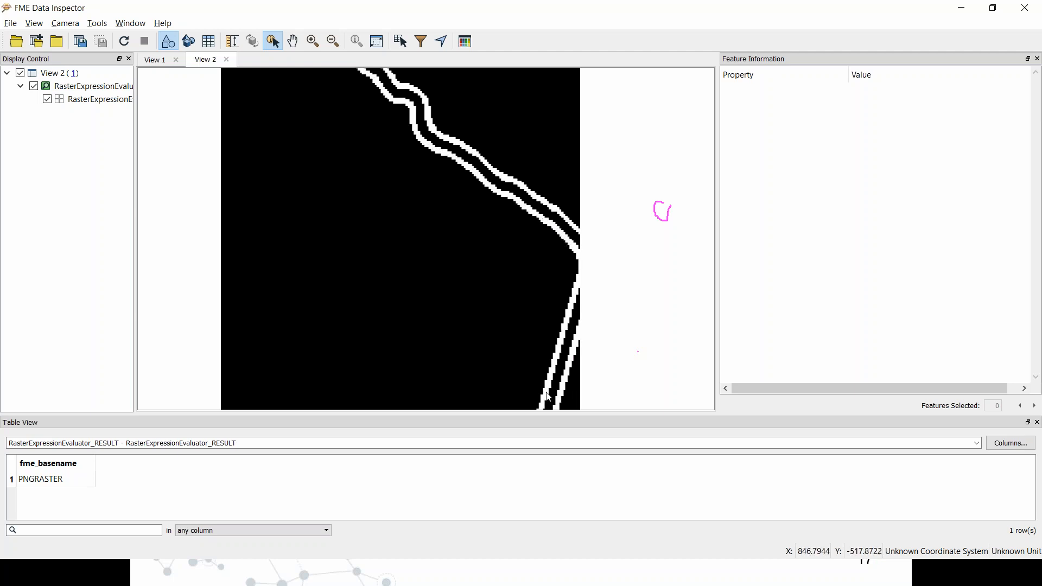
{"action": "scroll", "coordinate": [562, 231], "scroll_direction": "up", "scroll_amount": 2}
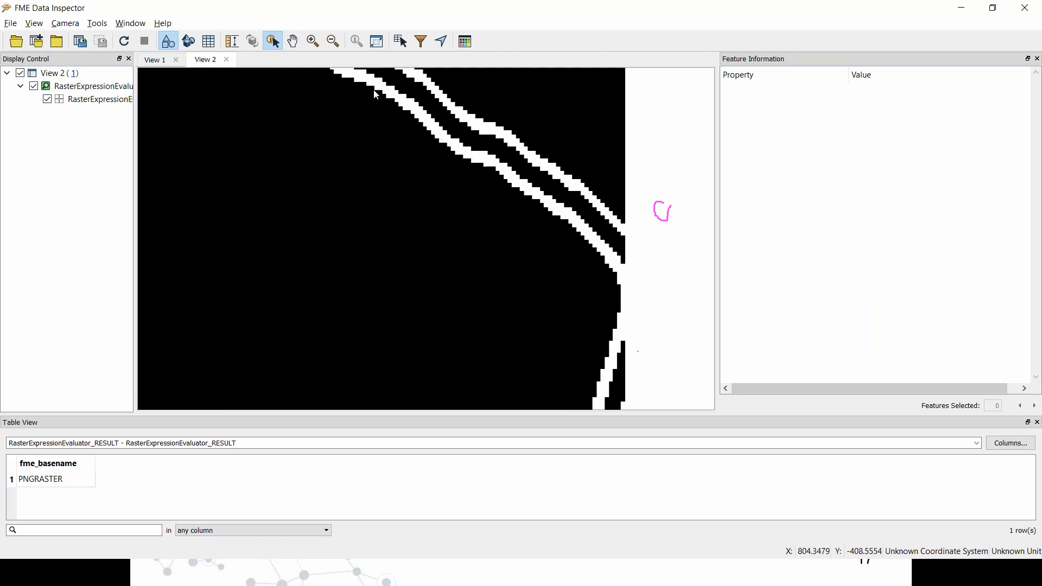
{"action": "left_click", "coordinate": [336, 124]}
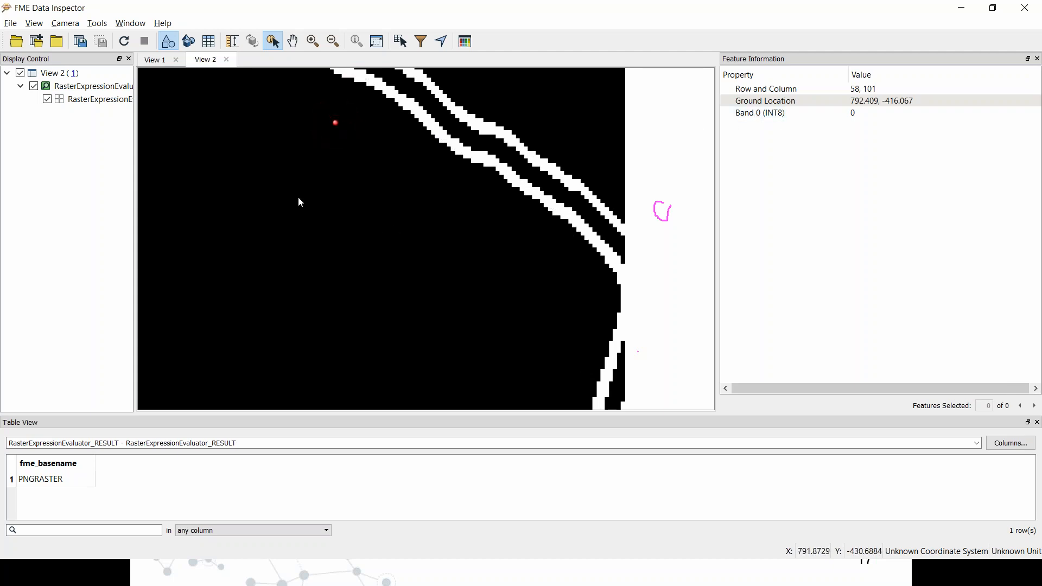
{"action": "key", "text": "super+Tab"}
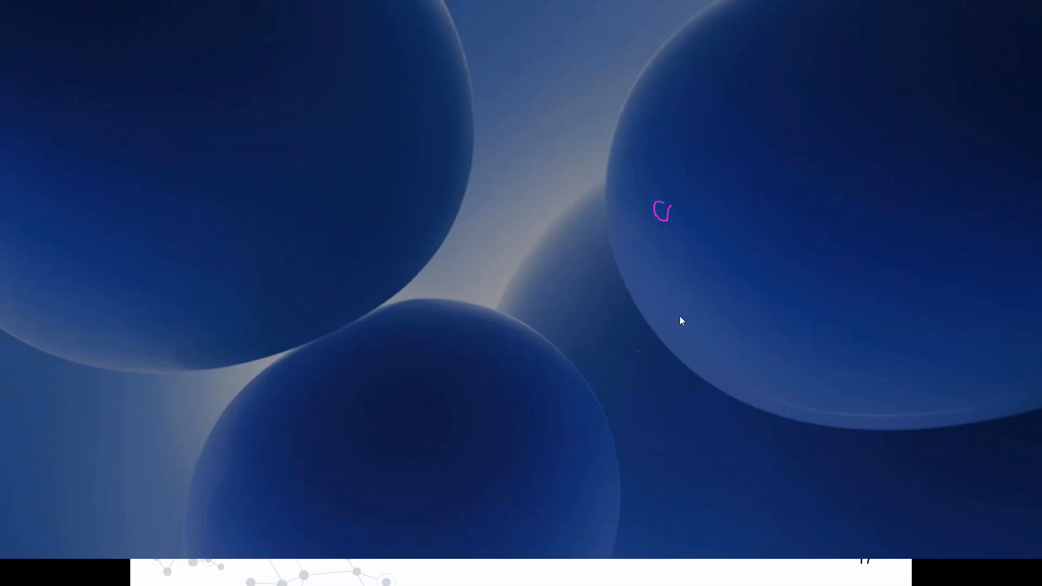
{"action": "left_click", "coordinate": [611, 320]}
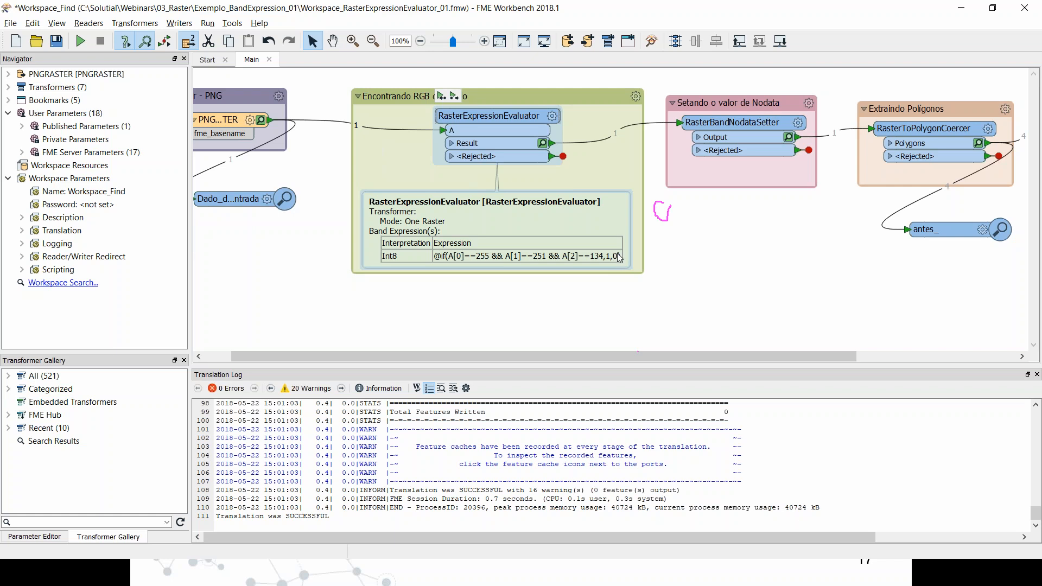
Query several more points across the result raster's black area in FME Data Inspector, and return to FME Workbench
{"action": "key", "text": "super+Tab"}
{"action": "left_click", "coordinate": [439, 260]}
{"action": "scroll", "coordinate": [440, 259], "scroll_direction": "down", "scroll_amount": 2}
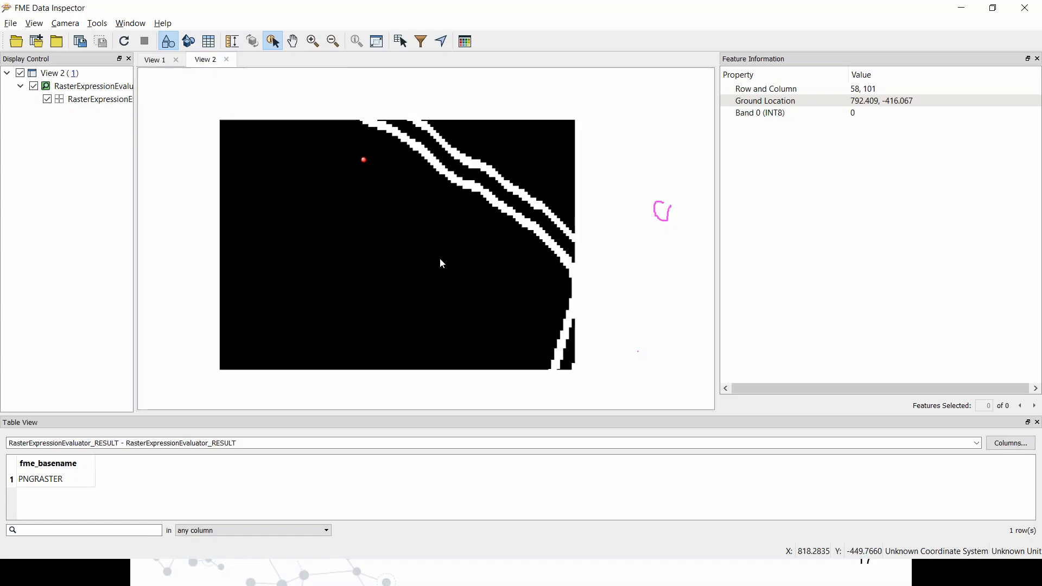
{"action": "left_click", "coordinate": [248, 214]}
{"action": "left_click", "coordinate": [340, 286]}
{"action": "left_click", "coordinate": [417, 281]}
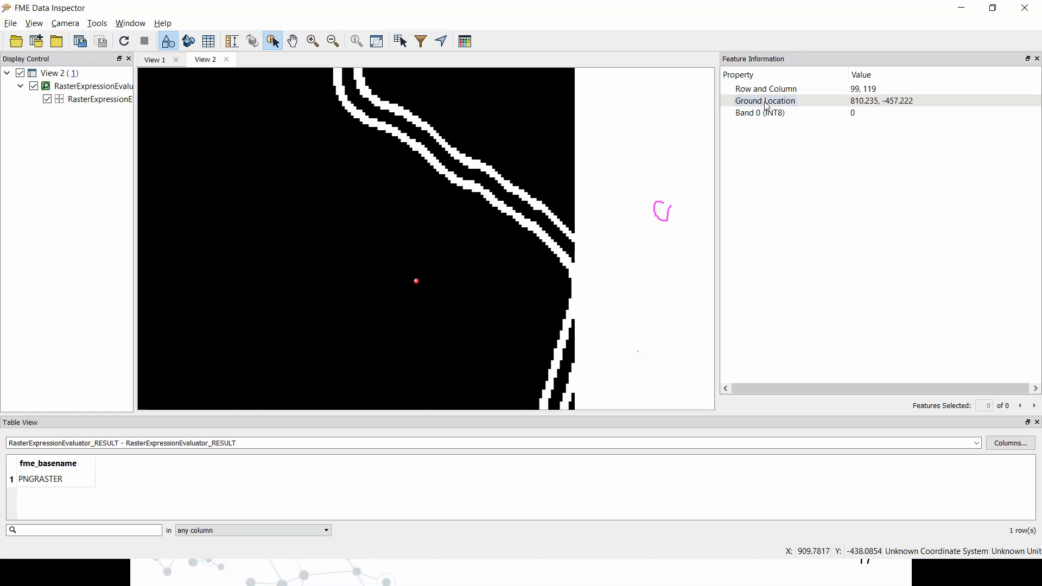
{"action": "left_click", "coordinate": [277, 196]}
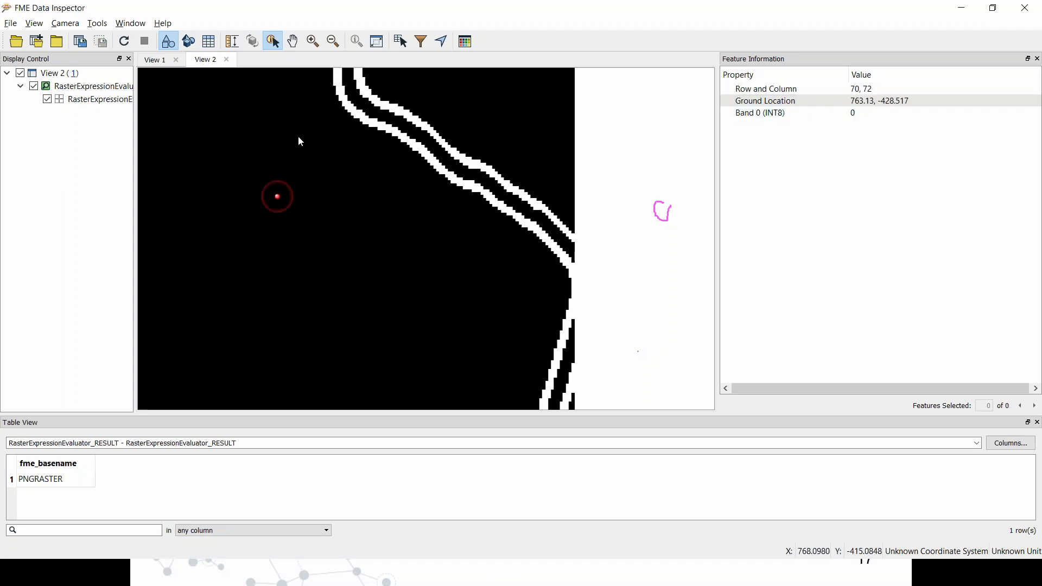
{"action": "left_click", "coordinate": [389, 202]}
{"action": "left_click", "coordinate": [456, 276]}
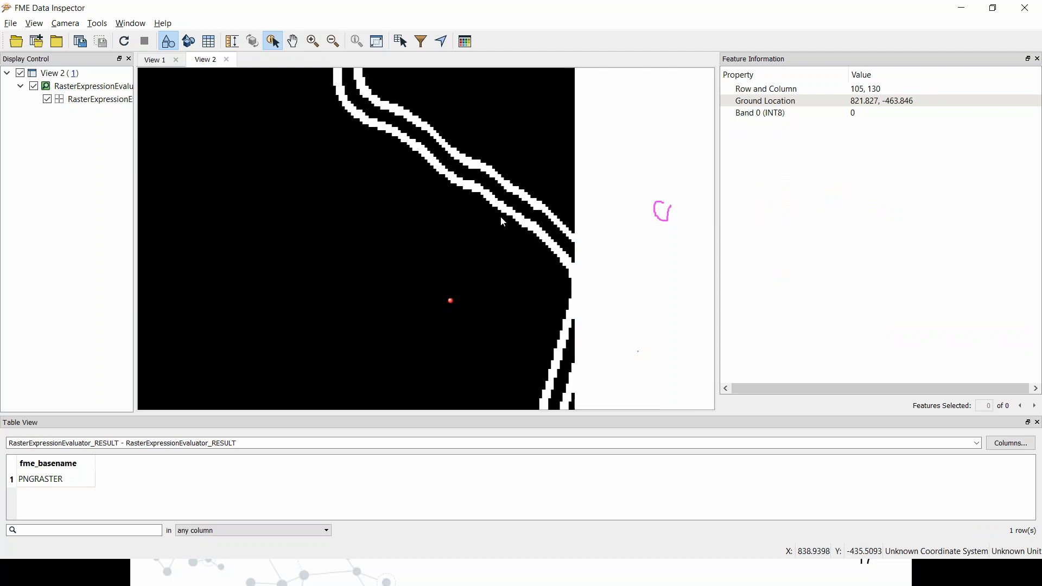
{"action": "key", "text": "alt+Tab"}
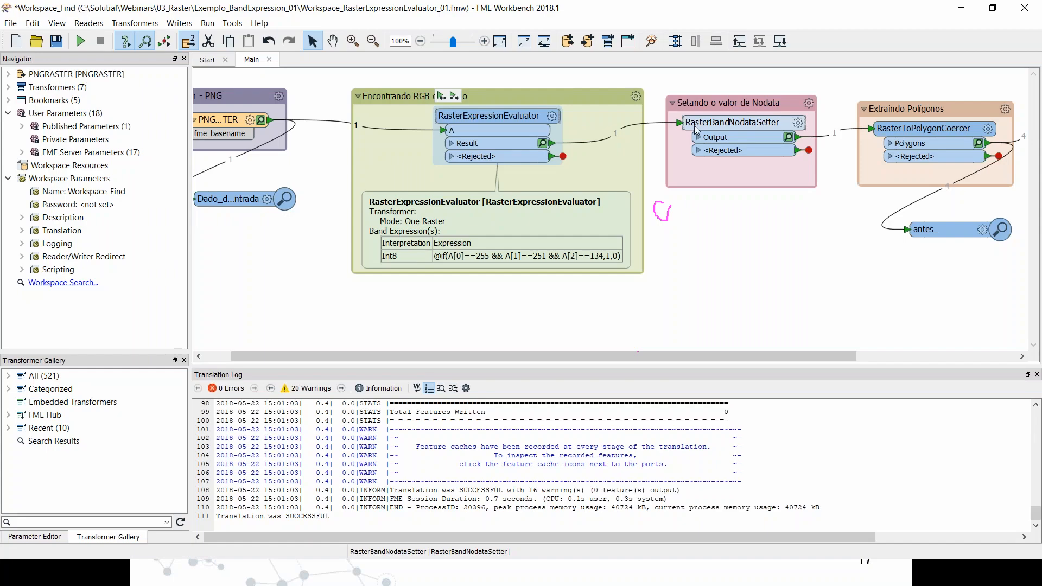
Review the RasterBandNodataSetter and RasterToPolygonCoercer settings in the workspace, and open the RasterBandNodataSetter parameters
{"action": "mouse_move", "coordinate": [697, 128]}
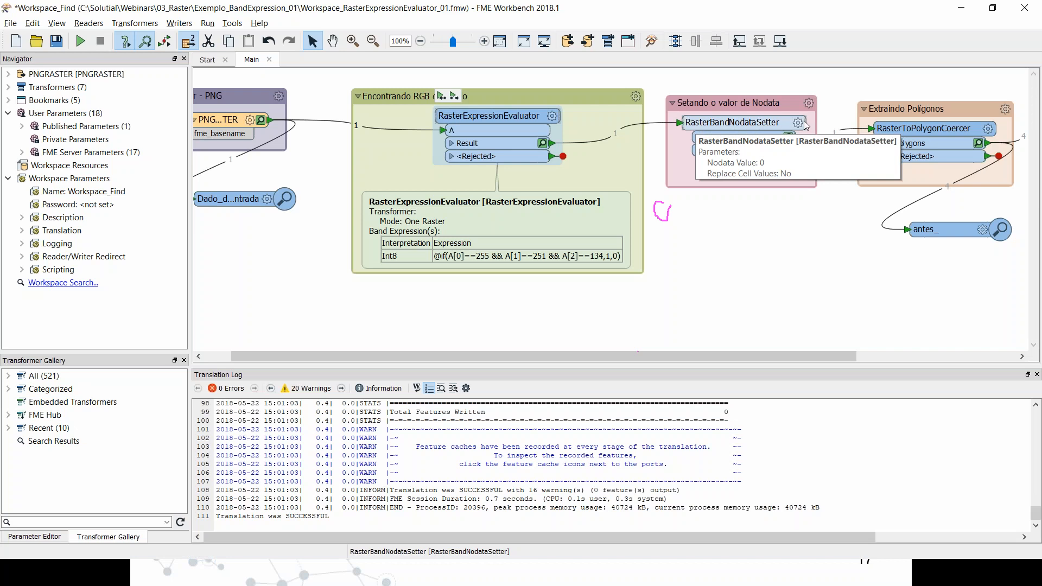
{"action": "mouse_move", "coordinate": [908, 134]}
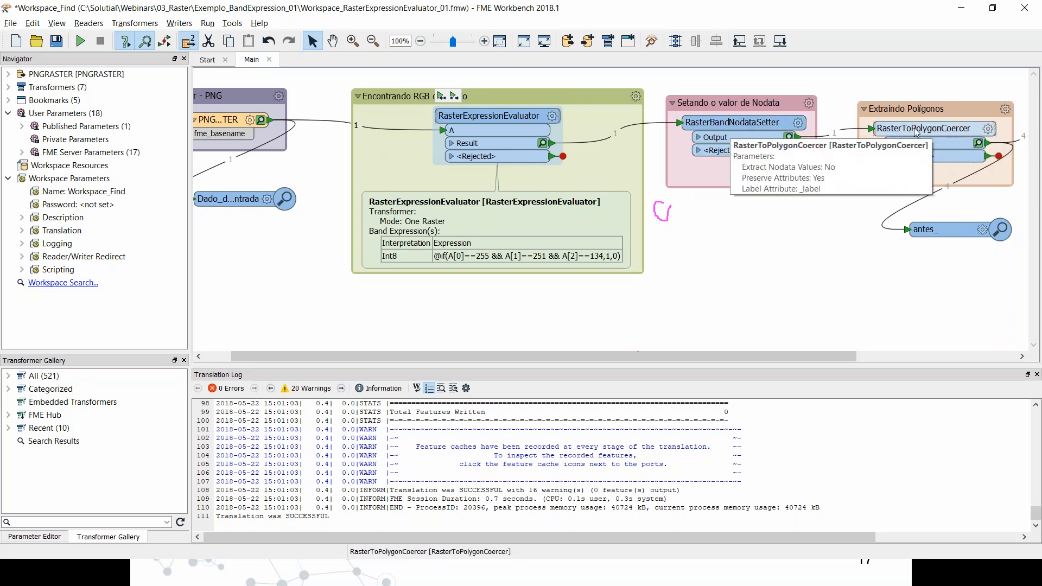
{"action": "left_click_drag", "start_coordinate": [832, 354], "coordinate": [934, 350]}
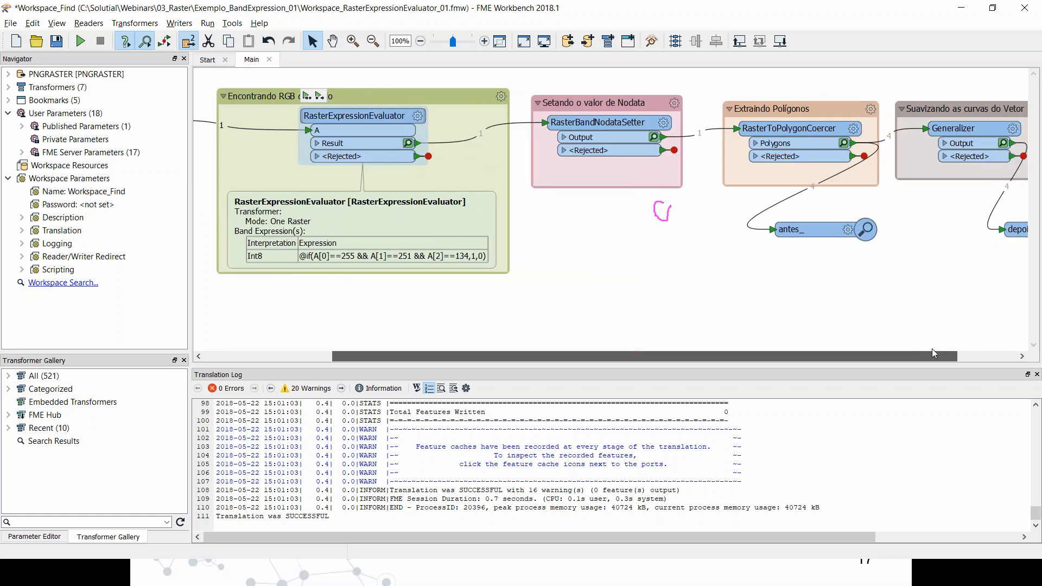
{"action": "left_click", "coordinate": [663, 123]}
Switch to FME Data Inspector and query pixels in the result raster's black area and along its lower white line
{"action": "key", "text": "Tab"}
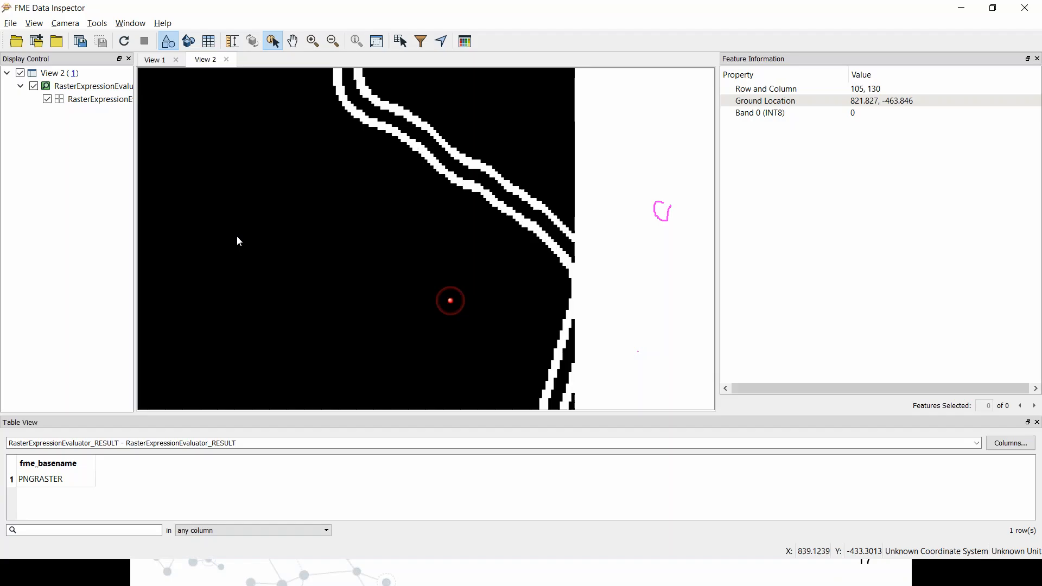
{"action": "left_click", "coordinate": [235, 235]}
{"action": "left_click", "coordinate": [352, 285]}
{"action": "left_click", "coordinate": [441, 169]}
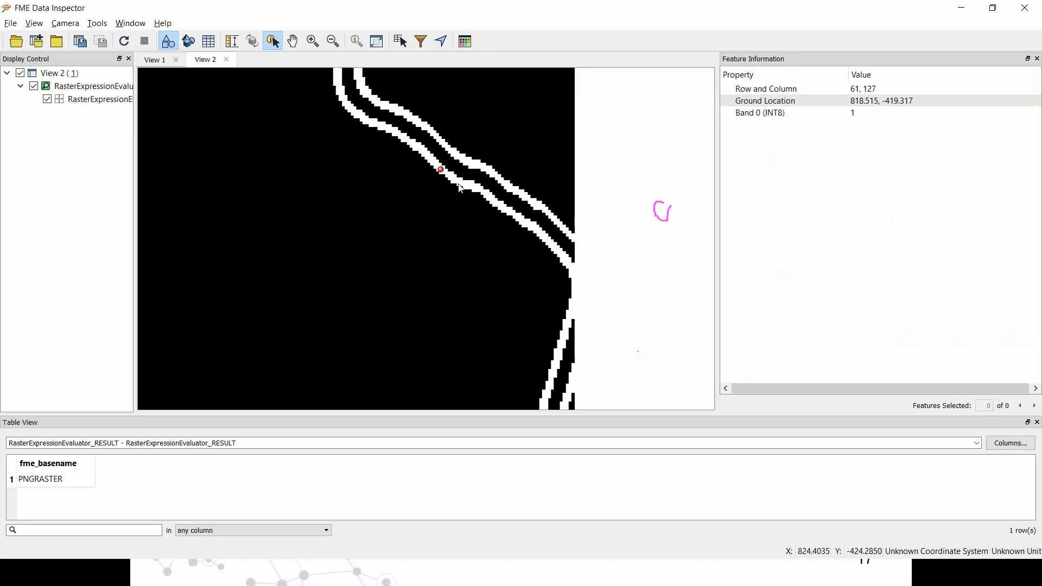
{"action": "left_click", "coordinate": [489, 199]}
{"action": "left_click", "coordinate": [508, 212]}
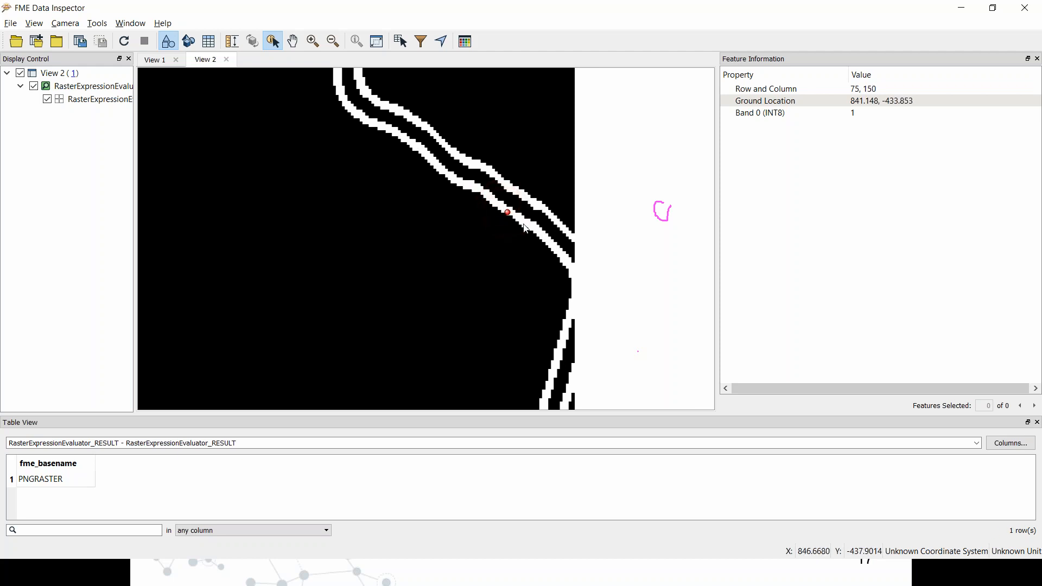
{"action": "left_click", "coordinate": [536, 228]}
{"action": "left_click", "coordinate": [529, 224]}
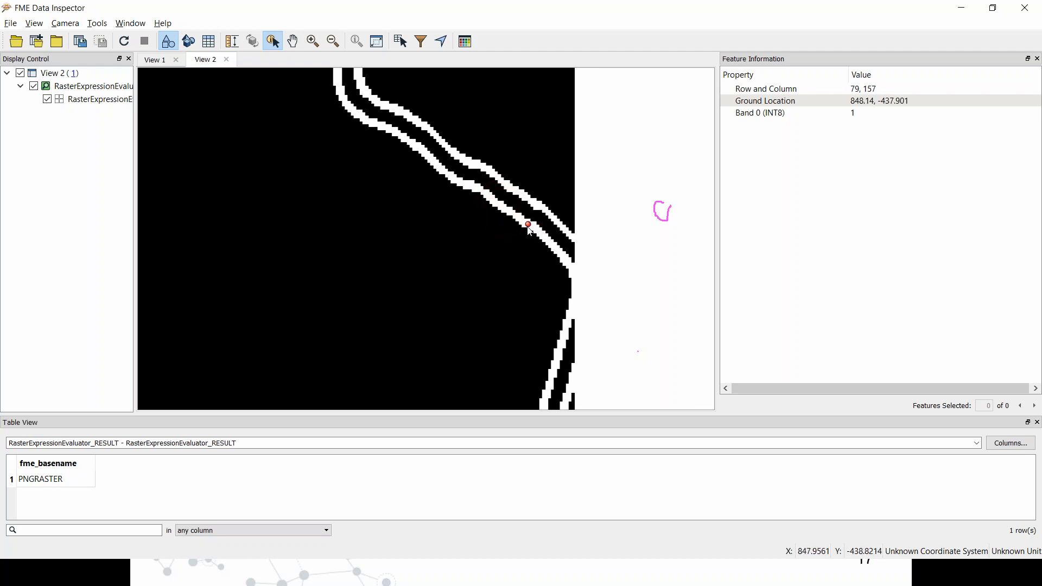
Query more black background pixels, return to FME Workbench and close the RasterBandNodataSetter parameters with the nodata value kept at 0
{"action": "left_click", "coordinate": [396, 239]}
{"action": "left_click", "coordinate": [261, 191]}
{"action": "left_click", "coordinate": [335, 213]}
{"action": "left_click", "coordinate": [297, 178]}
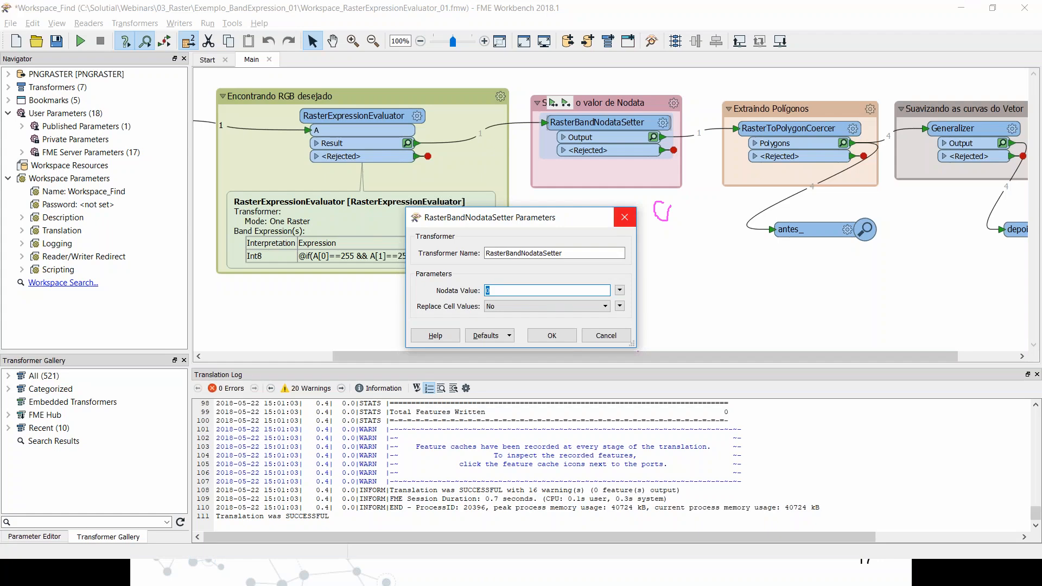
{"action": "key", "text": "Return"}
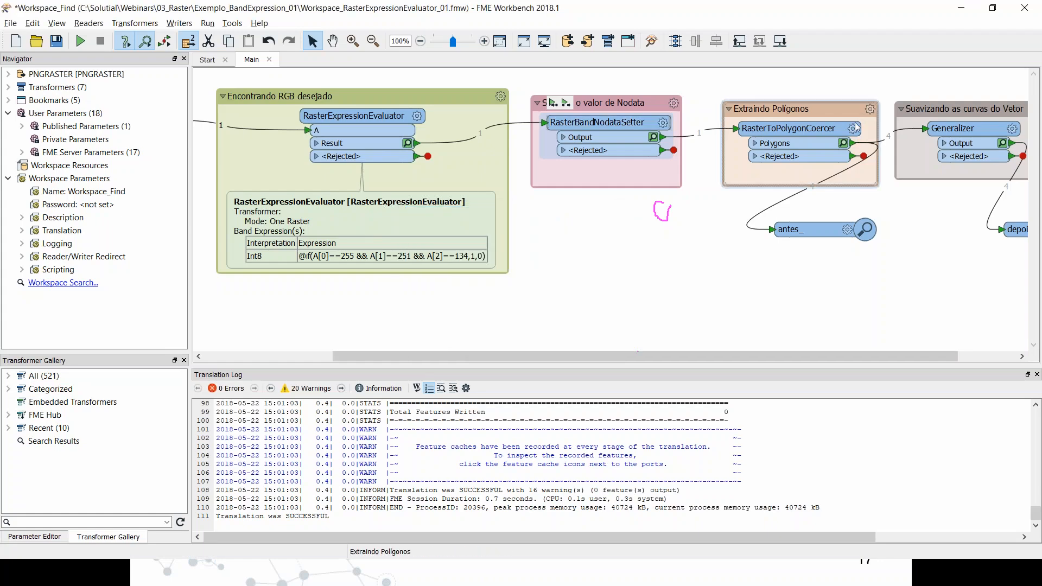
Review the RasterToPolygonCoercer parameters alongside the raster's black pixels in FME Data Inspector, and close them without changes
{"action": "left_click", "coordinate": [856, 134]}
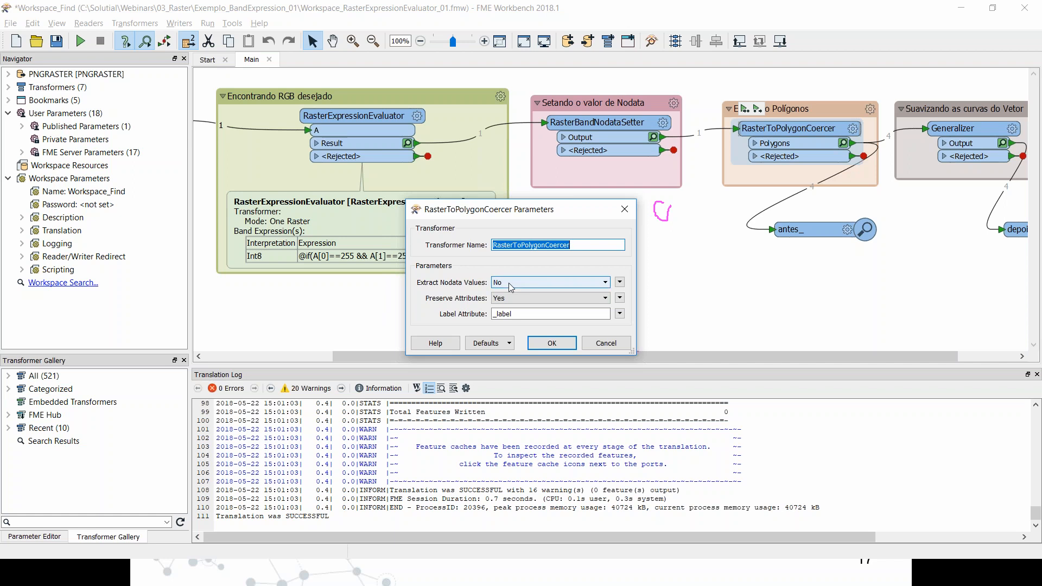
{"action": "key", "text": "alt+Tab"}
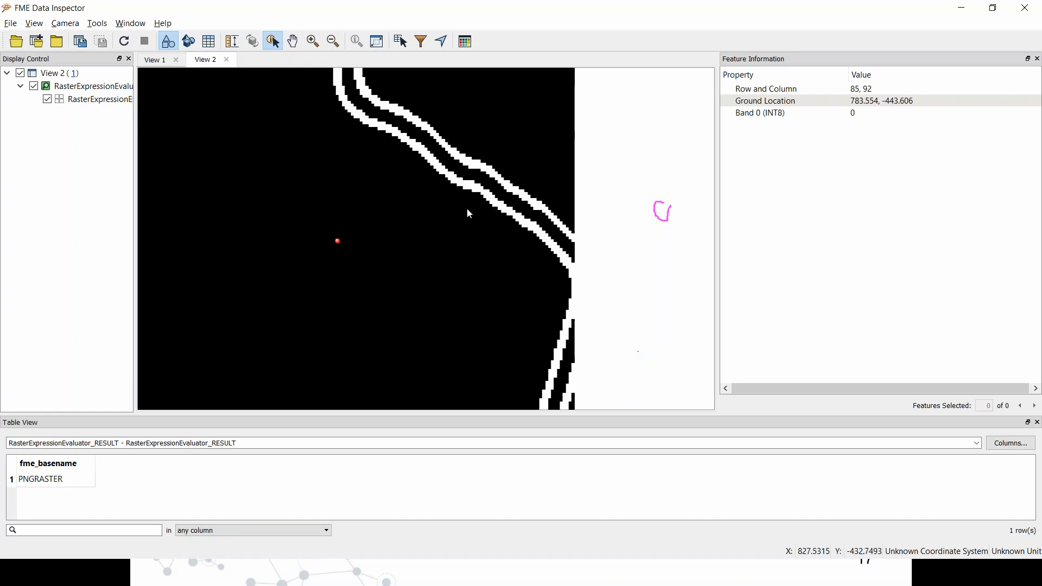
{"action": "left_click", "coordinate": [466, 220]}
{"action": "left_click", "coordinate": [449, 241]}
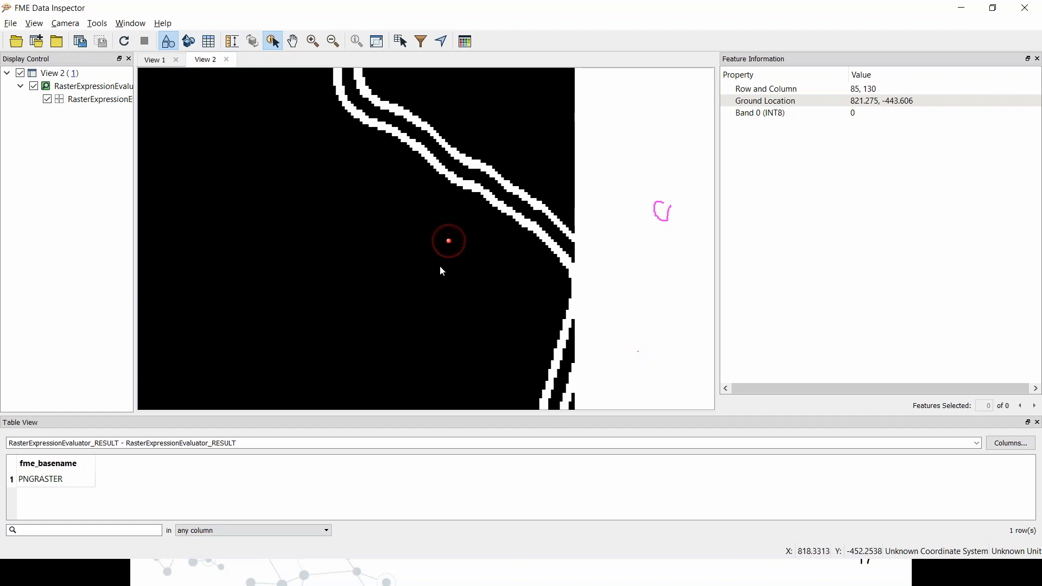
{"action": "key", "text": "alt+Tab"}
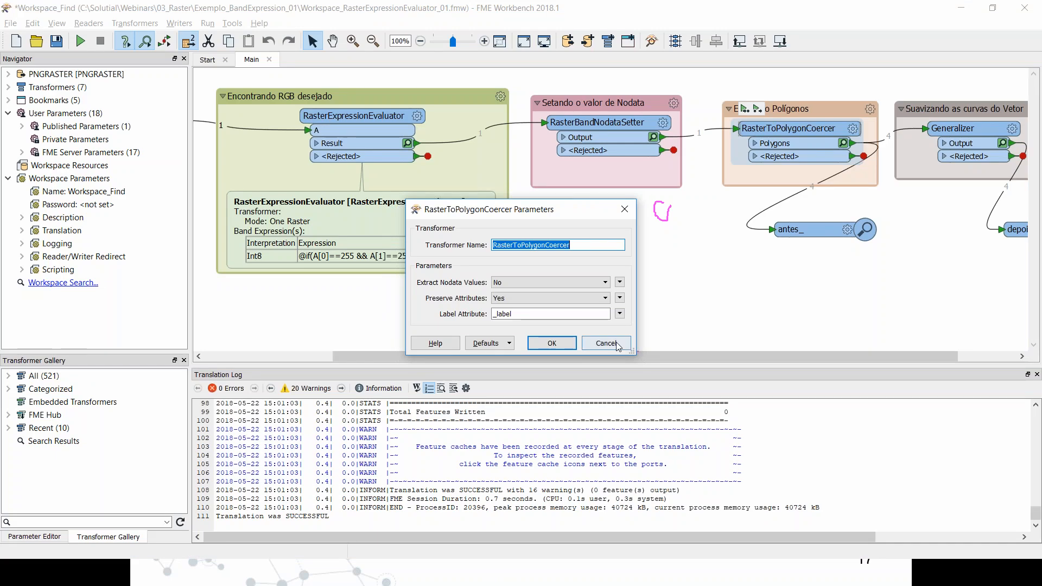
{"action": "left_click", "coordinate": [607, 344]}
Run the workspace up to the RasterToPolygonCoercer and inspect its cached Polygons output
{"action": "left_click_drag", "start_coordinate": [768, 357], "coordinate": [826, 357]}
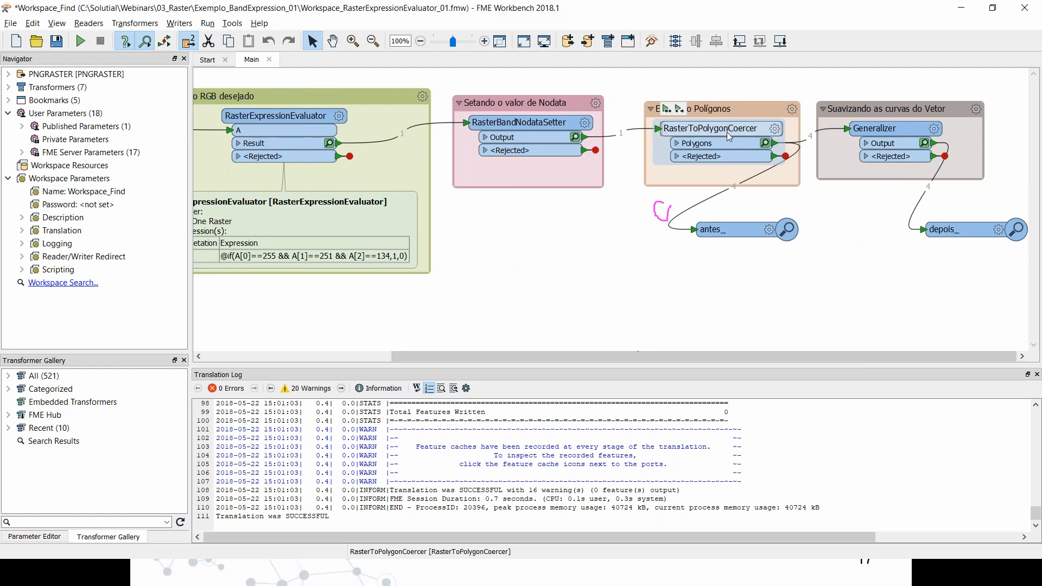
{"action": "left_click", "coordinate": [665, 110]}
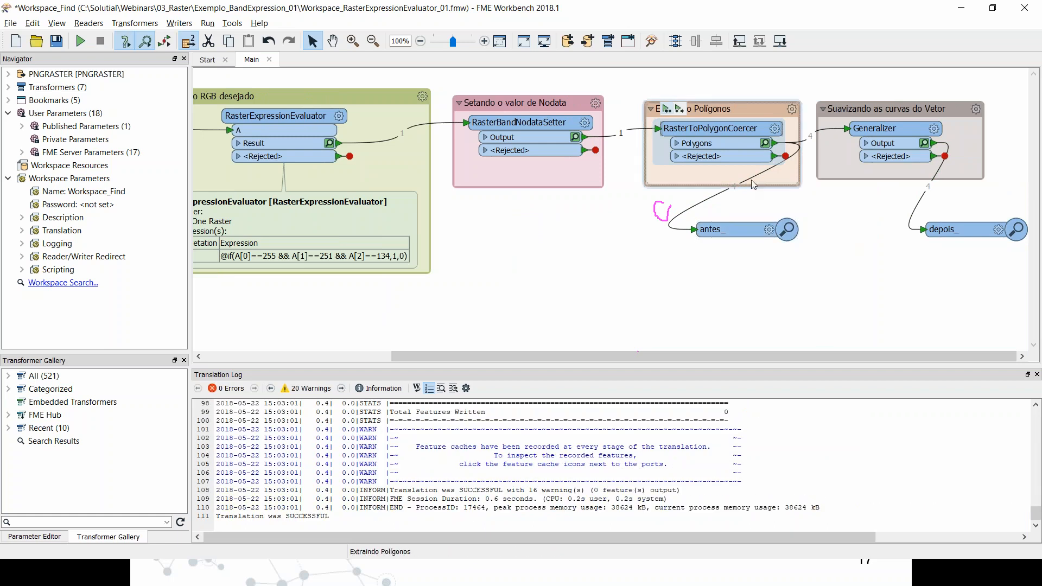
{"action": "left_click", "coordinate": [765, 144]}
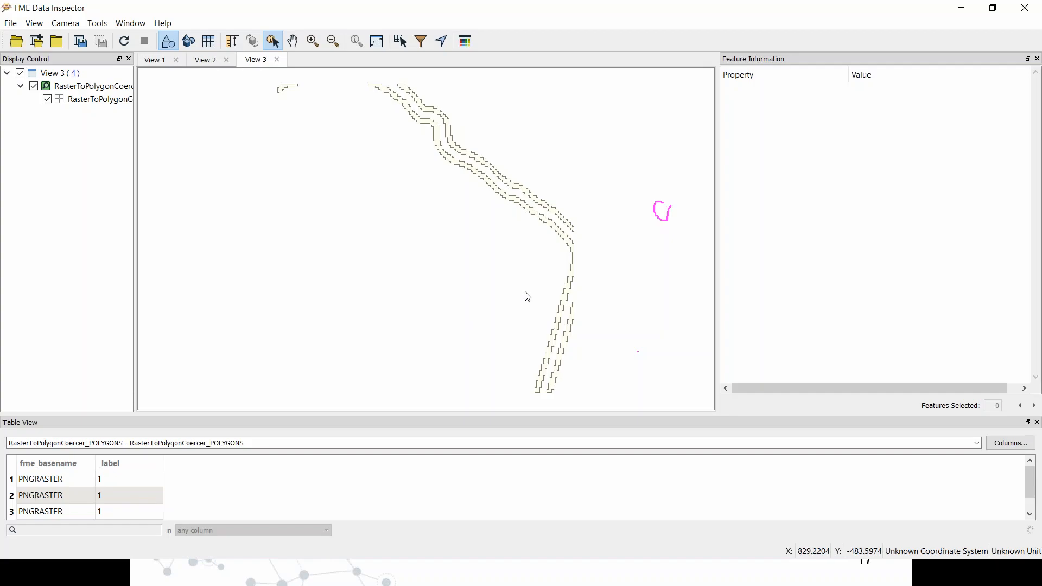
Select the extracted line polygons one after another and examine their attributes and outlines up close
{"action": "scroll", "coordinate": [550, 262], "scroll_direction": "up", "scroll_amount": 1}
{"action": "scroll", "coordinate": [550, 263], "scroll_direction": "down", "scroll_amount": 1}
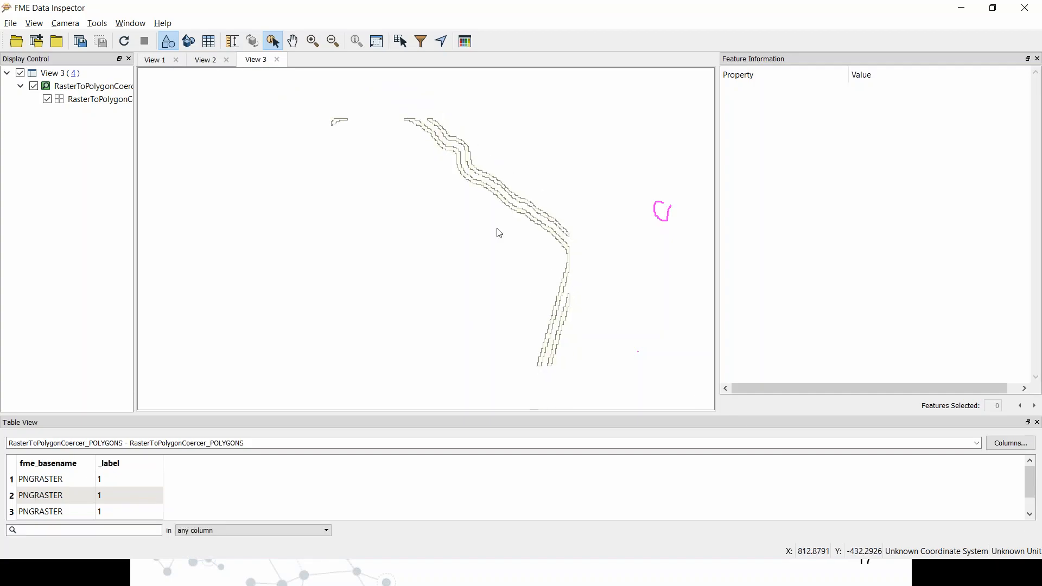
{"action": "scroll", "coordinate": [500, 203], "scroll_direction": "up", "scroll_amount": 1}
{"action": "scroll", "coordinate": [476, 185], "scroll_direction": "up", "scroll_amount": 1}
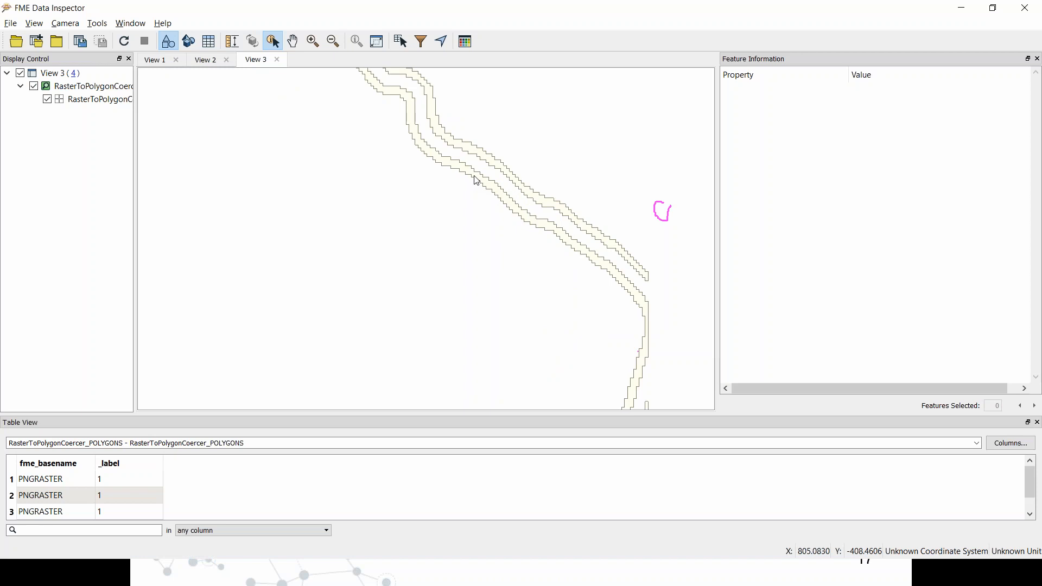
{"action": "left_click", "coordinate": [475, 181]}
{"action": "left_click", "coordinate": [512, 181]}
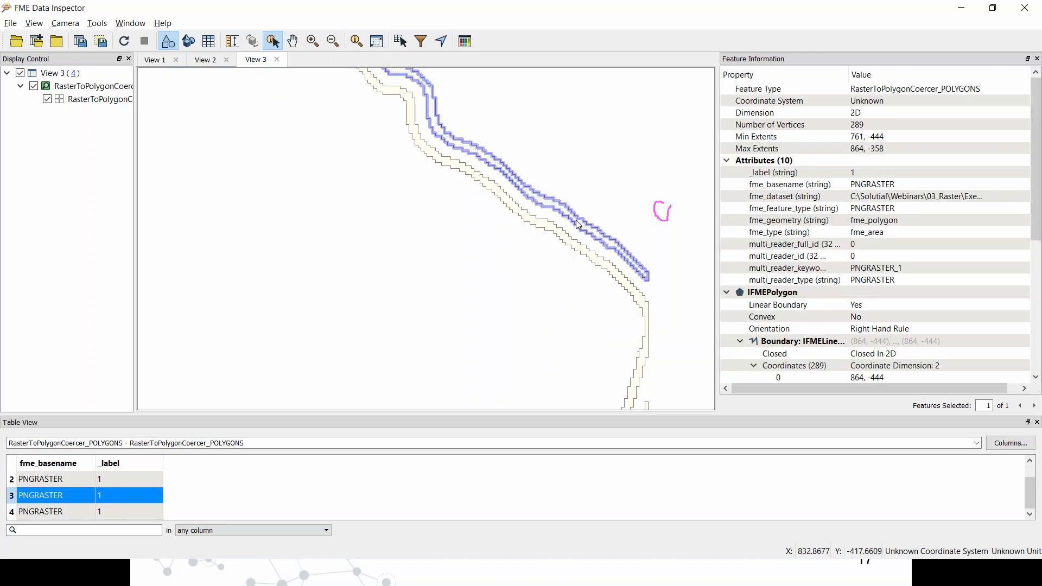
{"action": "left_click", "coordinate": [642, 373]}
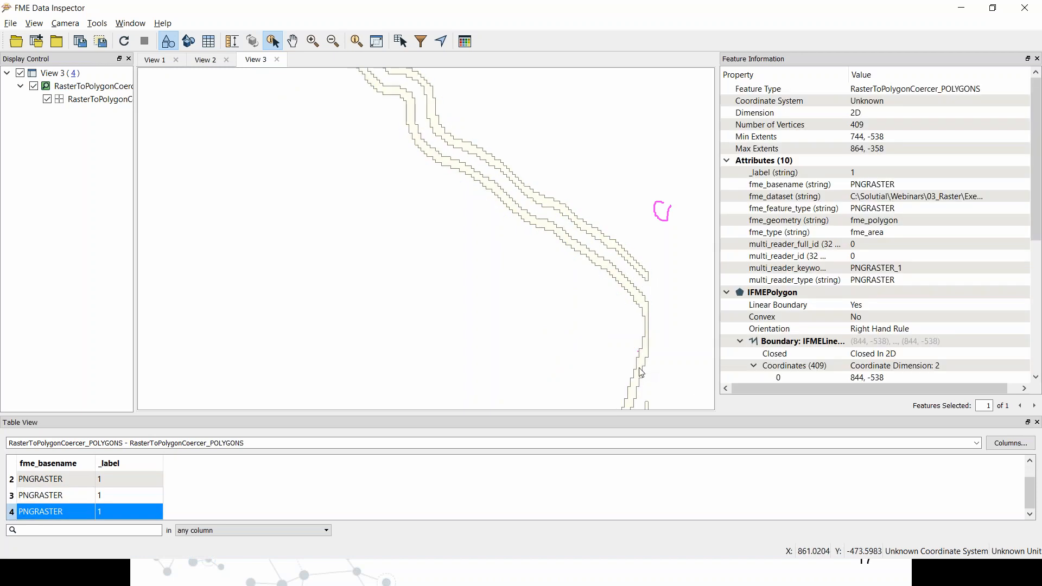
{"action": "scroll", "coordinate": [489, 174], "scroll_direction": "up", "scroll_amount": 1}
{"action": "scroll", "coordinate": [469, 155], "scroll_direction": "up", "scroll_amount": 1}
{"action": "scroll", "coordinate": [469, 155], "scroll_direction": "up", "scroll_amount": 2}
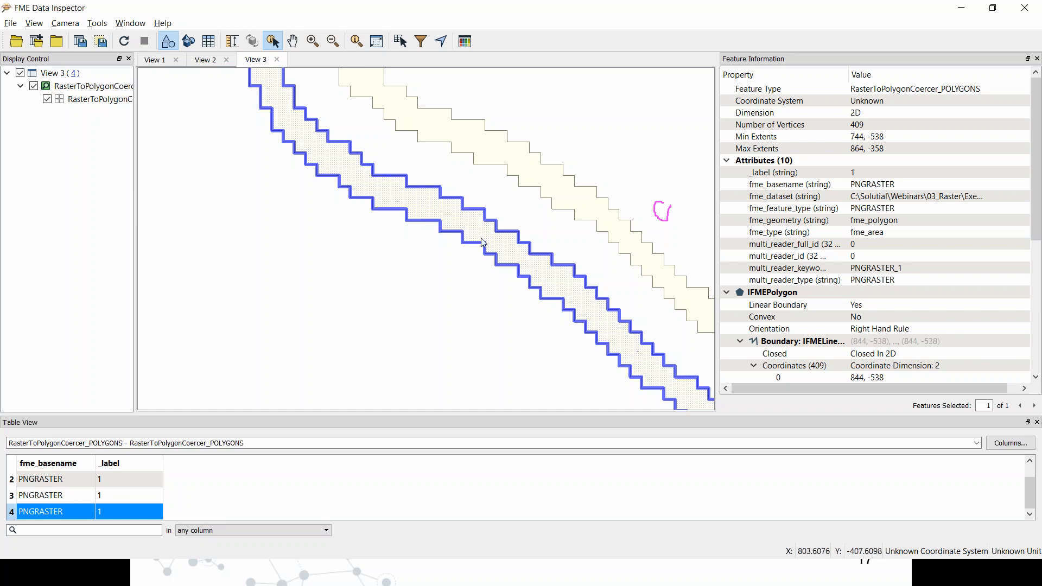
Compare the selected polygon's outline in FME Data Inspector with the Generalizer stage in FME Workbench
{"action": "key", "text": "alt+Tab"}
{"action": "left_click_drag", "start_coordinate": [754, 233], "coordinate": [748, 232]}
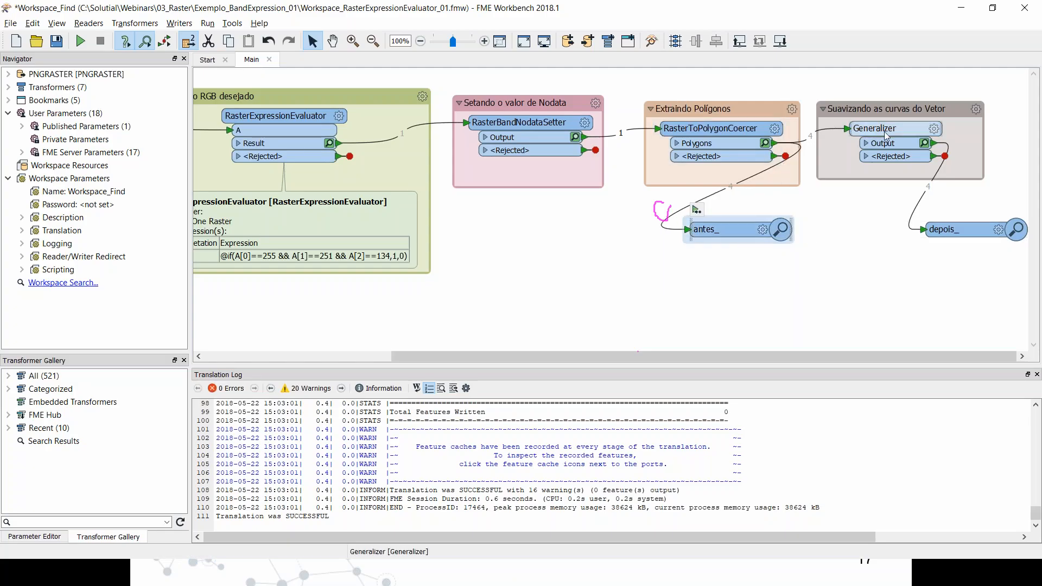
{"action": "key", "text": "alt+Tab"}
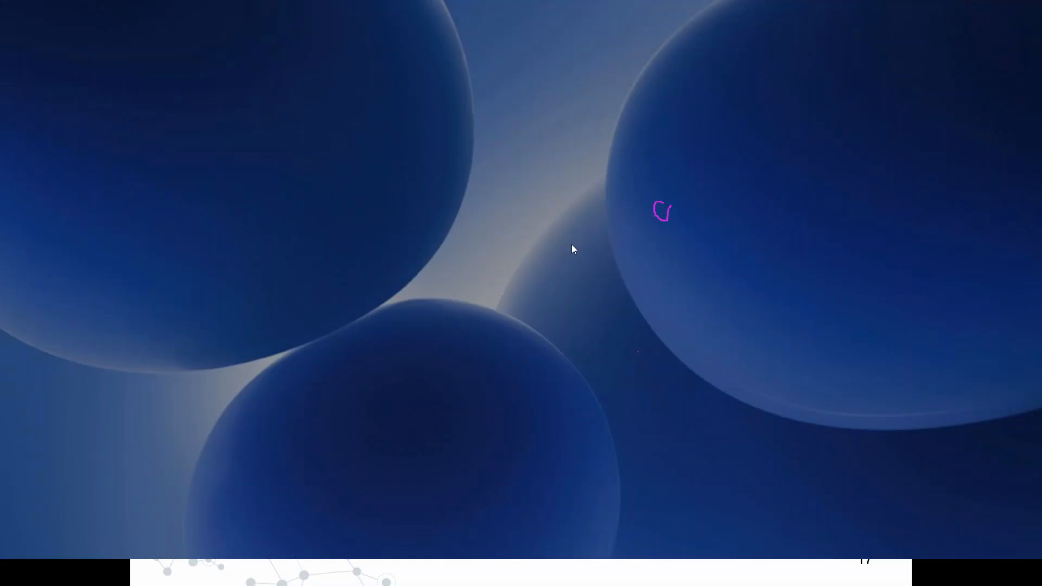
{"action": "scroll", "coordinate": [542, 245], "scroll_direction": "up", "scroll_amount": 2}
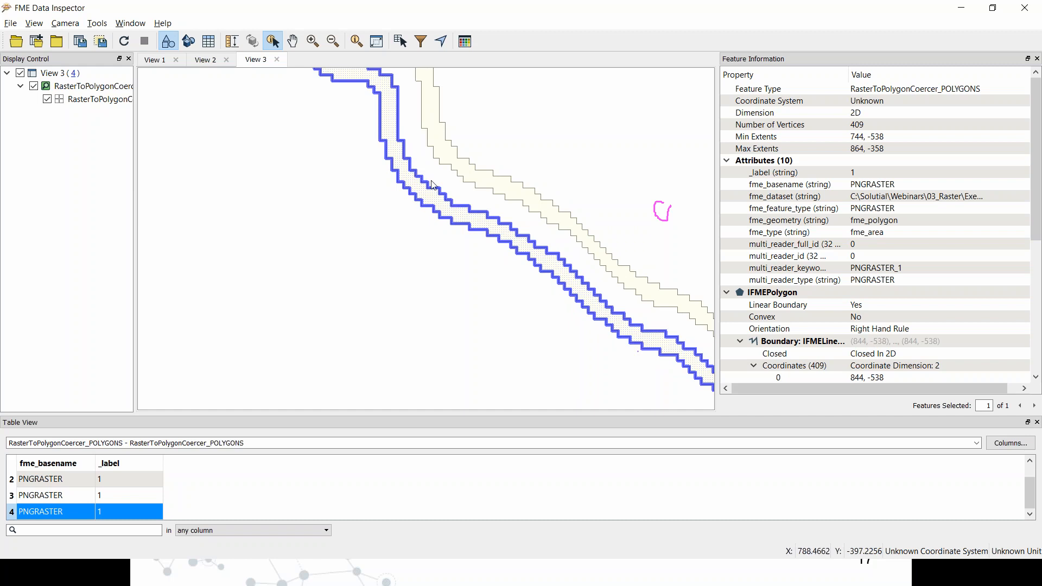
{"action": "key", "text": "alt+Tab"}
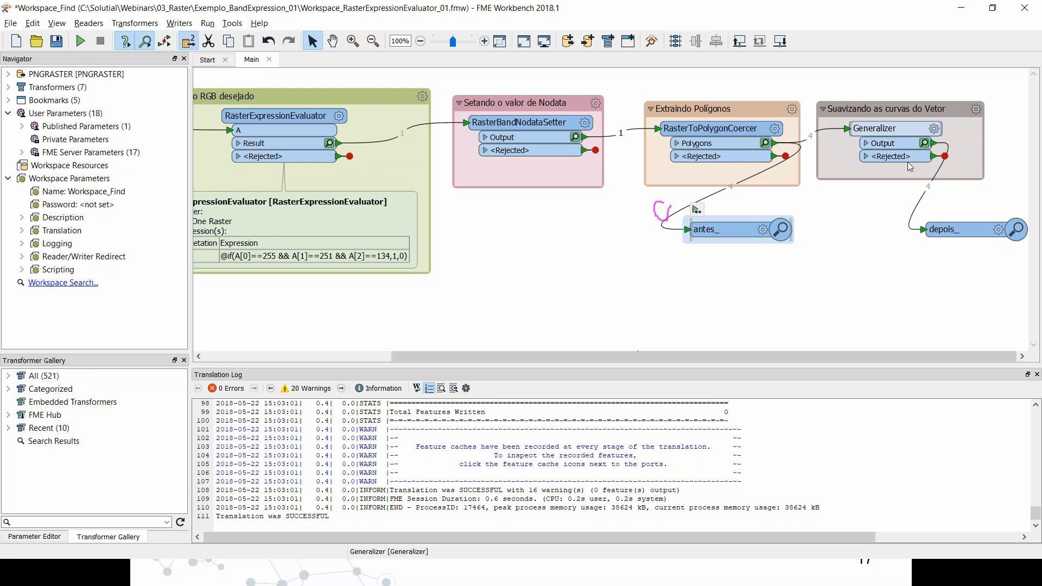
Review the workflow from the PNG reader to the Generalizer, run the whole workspace and view the results in FME Data Inspector
{"action": "left_click_drag", "start_coordinate": [835, 356], "coordinate": [649, 356]}
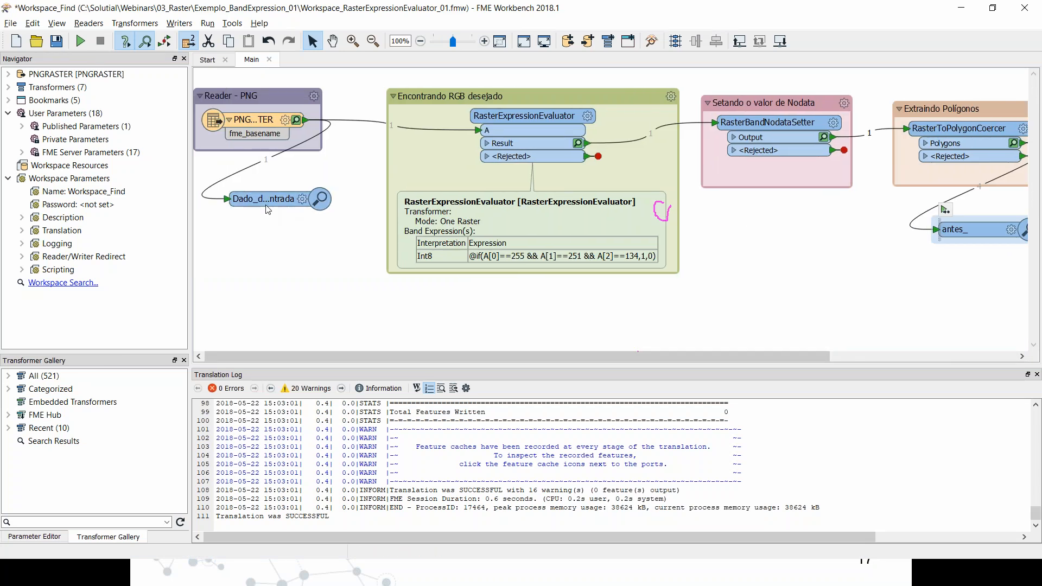
{"action": "left_click_drag", "start_coordinate": [487, 358], "coordinate": [675, 356]}
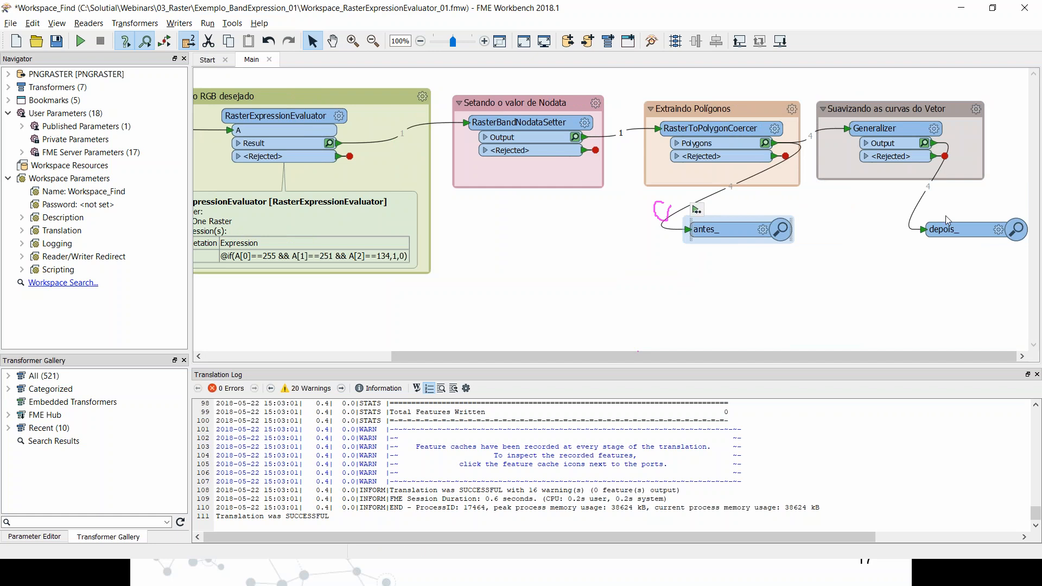
{"action": "left_click", "coordinate": [80, 41]}
{"action": "left_click", "coordinate": [617, 308]}
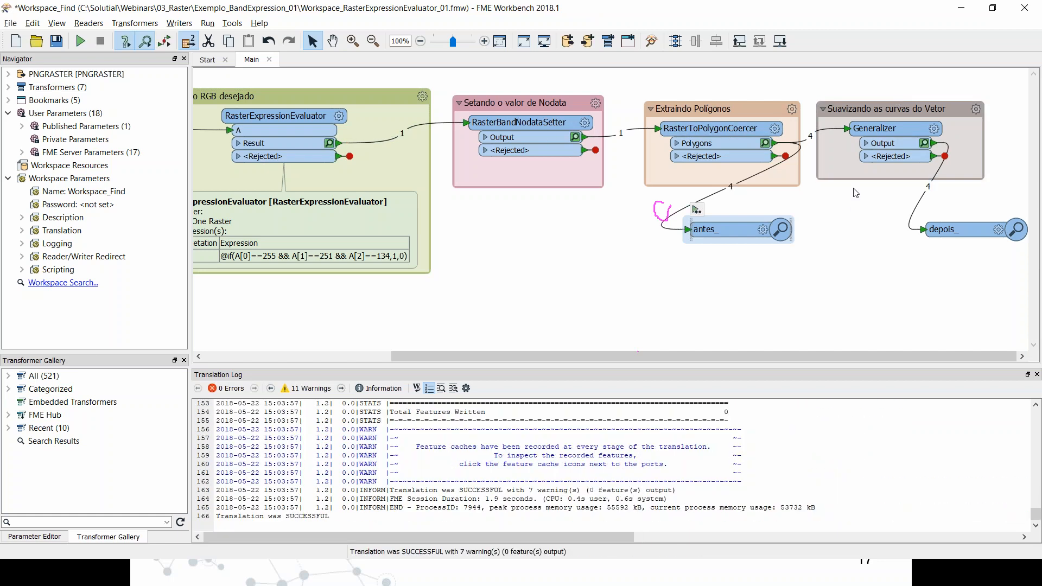
{"action": "key", "text": "super+Tab"}
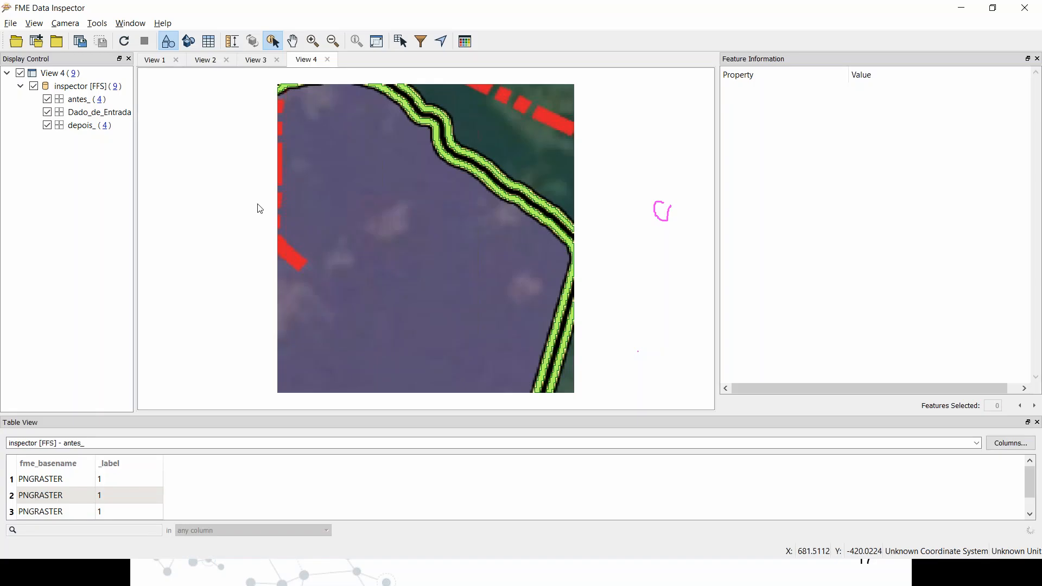
Hide the antes_ and depois_ layers and query the band values of the red line in the input raster
{"action": "left_click", "coordinate": [47, 99]}
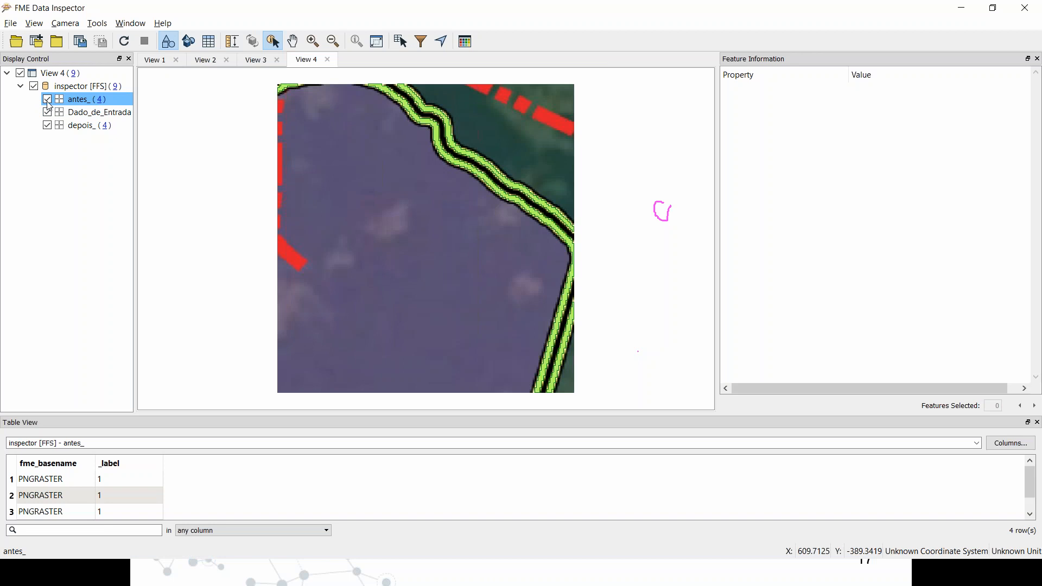
{"action": "left_click", "coordinate": [47, 125]}
{"action": "left_click", "coordinate": [47, 125]}
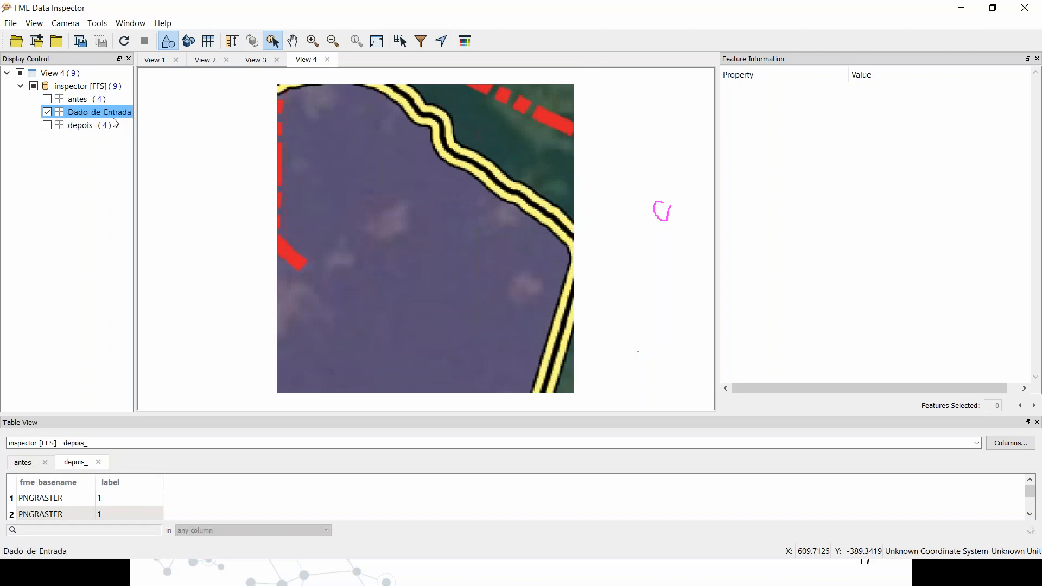
{"action": "left_click", "coordinate": [562, 121]}
{"action": "left_click", "coordinate": [552, 121]}
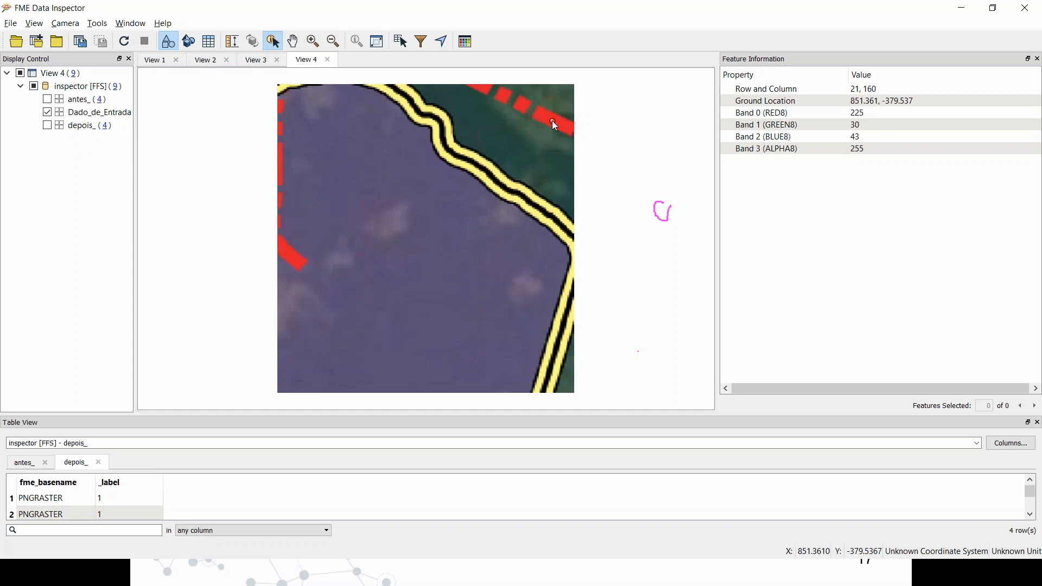
Display the antes_ polygons over the Dado_de_Entrada raster and examine their edges along the yellow lines
{"action": "left_click", "coordinate": [47, 112]}
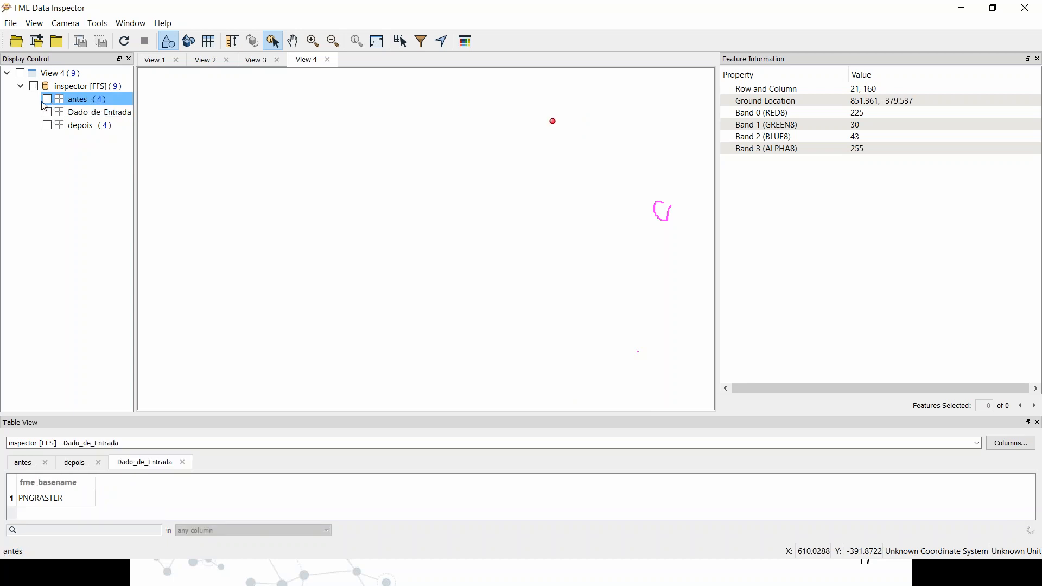
{"action": "left_click", "coordinate": [47, 99]}
{"action": "left_click", "coordinate": [47, 112]}
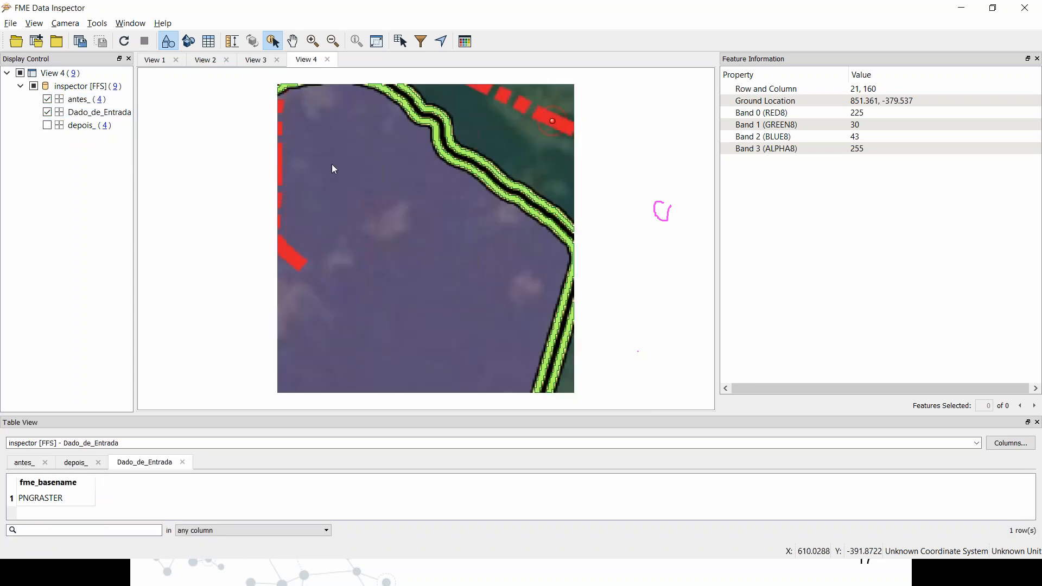
{"action": "scroll", "coordinate": [437, 164], "scroll_direction": "up", "scroll_amount": 3}
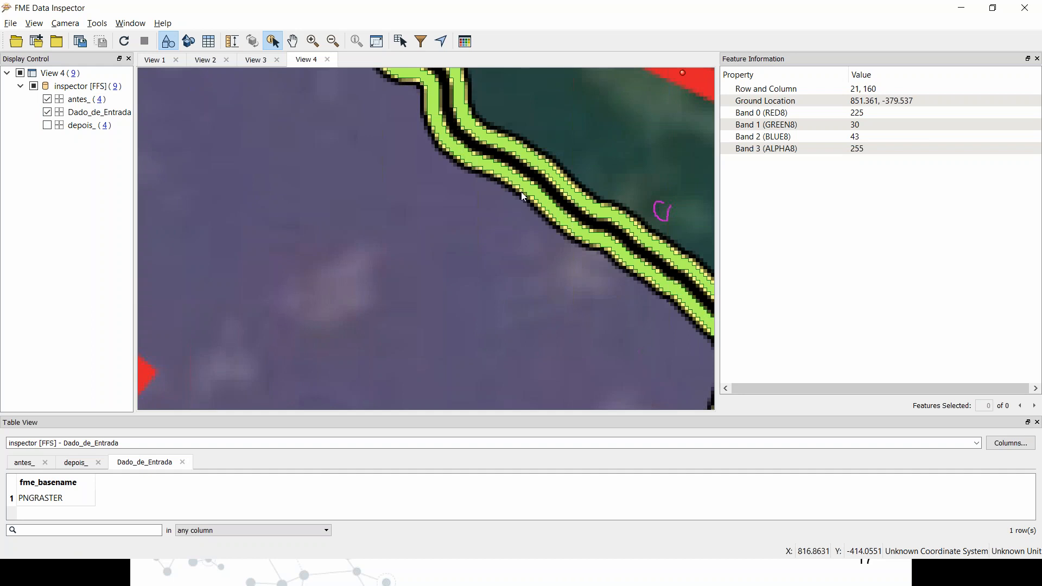
Hide the Dado_de_Entrada raster and select the upper antes_ polygon strip to examine its stepped outline and properties
{"action": "left_click", "coordinate": [47, 112]}
{"action": "left_click", "coordinate": [466, 152]}
{"action": "left_click", "coordinate": [507, 145]}
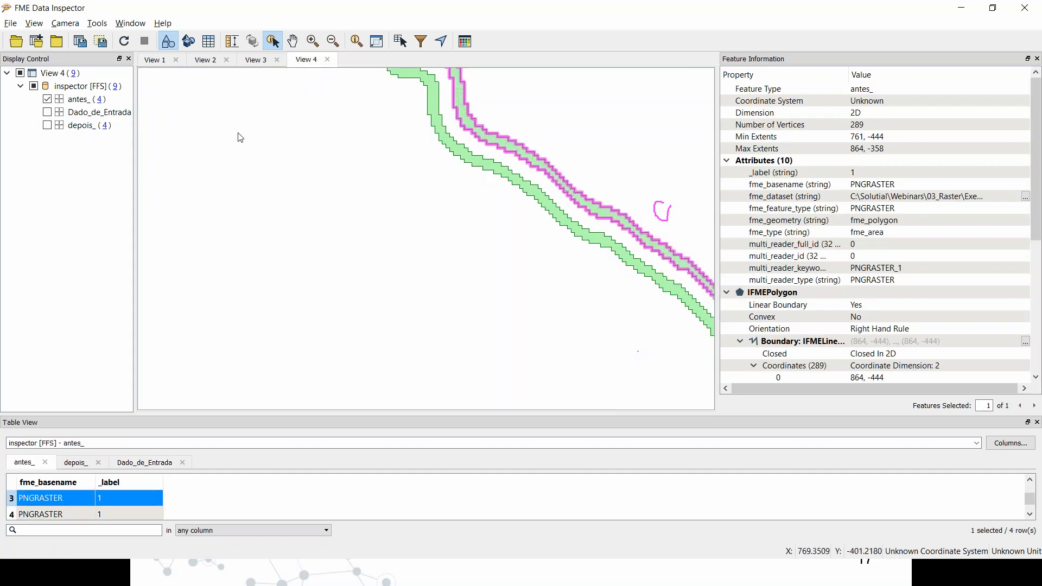
Display the depois_ polygons instead of the antes_ layer and examine a section of their edges up close
{"action": "left_click", "coordinate": [47, 98]}
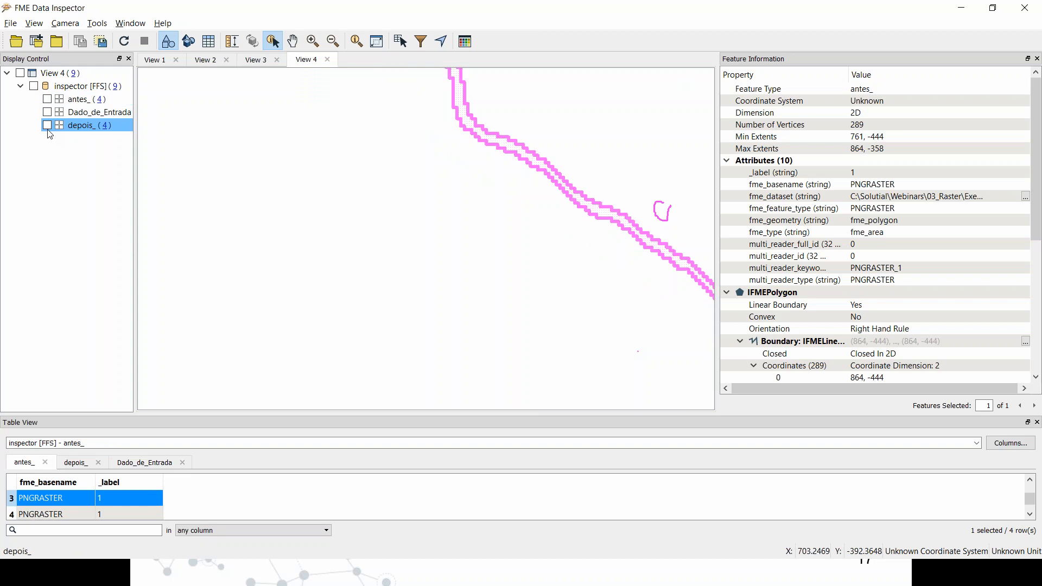
{"action": "left_click", "coordinate": [47, 125]}
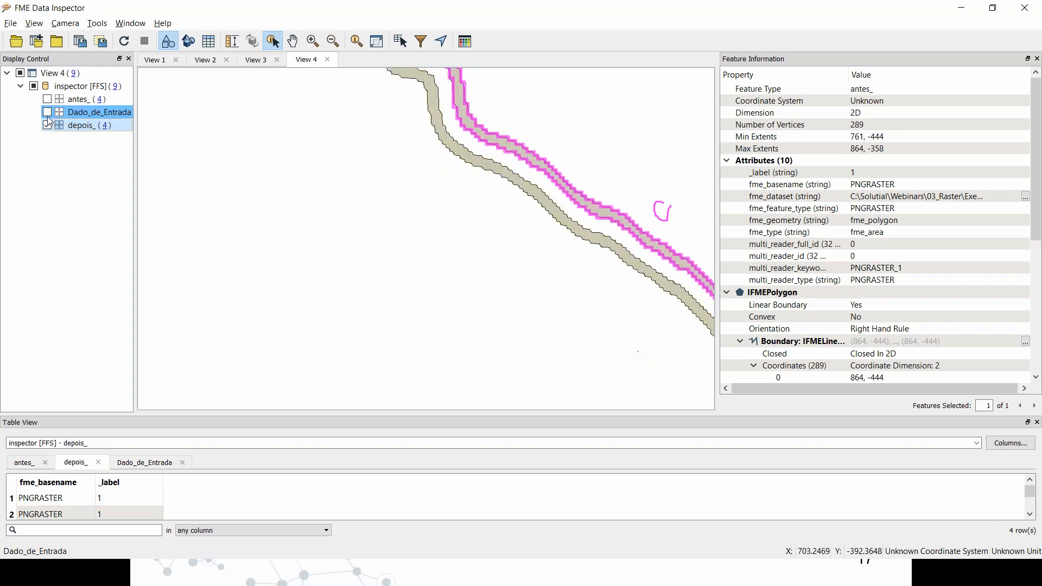
{"action": "left_click", "coordinate": [47, 99]}
{"action": "left_click", "coordinate": [47, 99]}
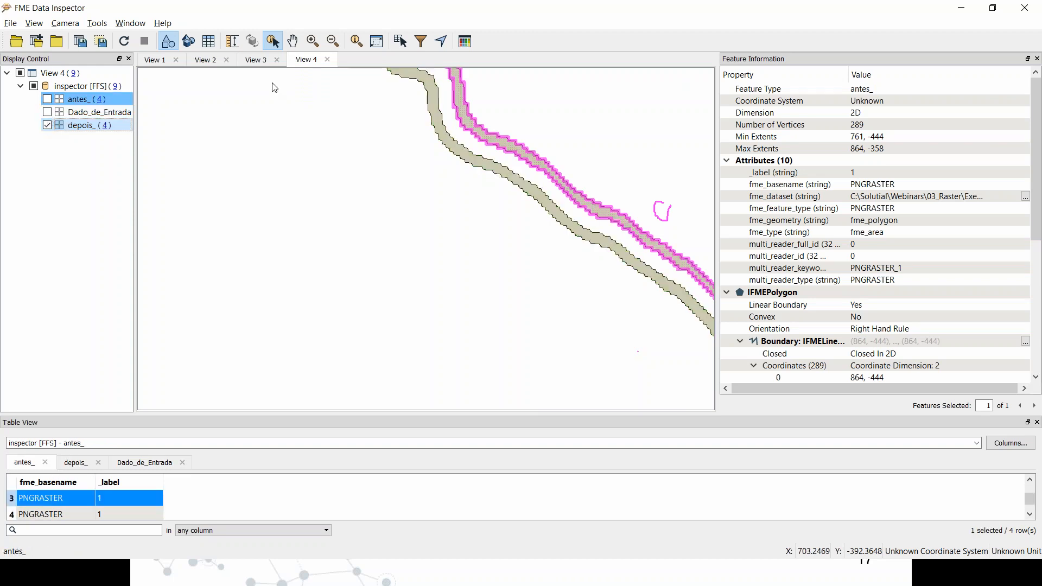
{"action": "left_click", "coordinate": [313, 40]}
{"action": "left_click_drag", "start_coordinate": [442, 141], "coordinate": [597, 230]}
Turn the antes_ layer on and off over the depois_ polygons to compare original and generalized edges
{"action": "left_click", "coordinate": [46, 98]}
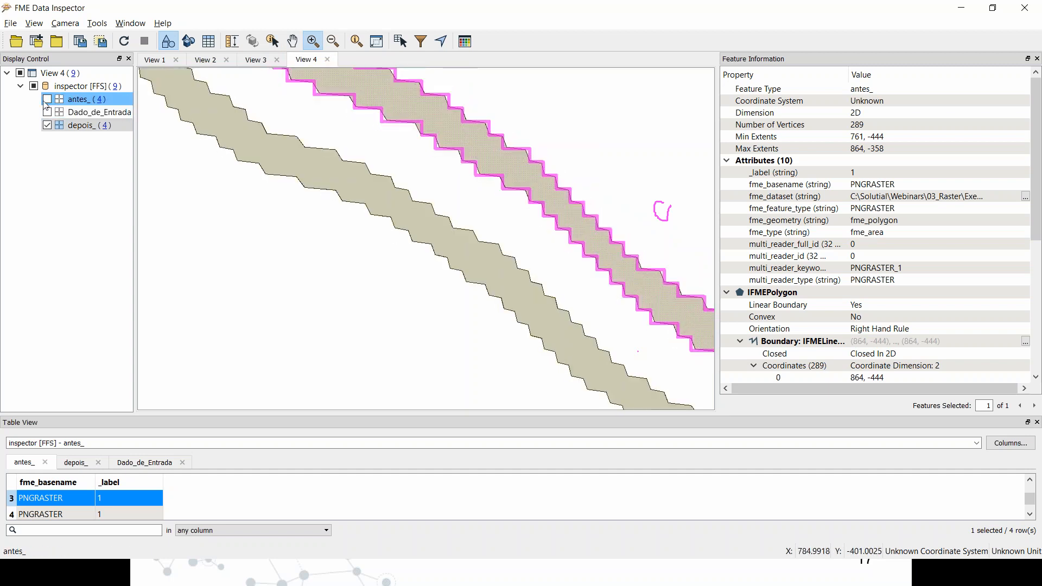
{"action": "left_click", "coordinate": [47, 99]}
{"action": "left_click", "coordinate": [47, 99]}
{"action": "left_click", "coordinate": [47, 99]}
{"action": "left_click", "coordinate": [47, 98]}
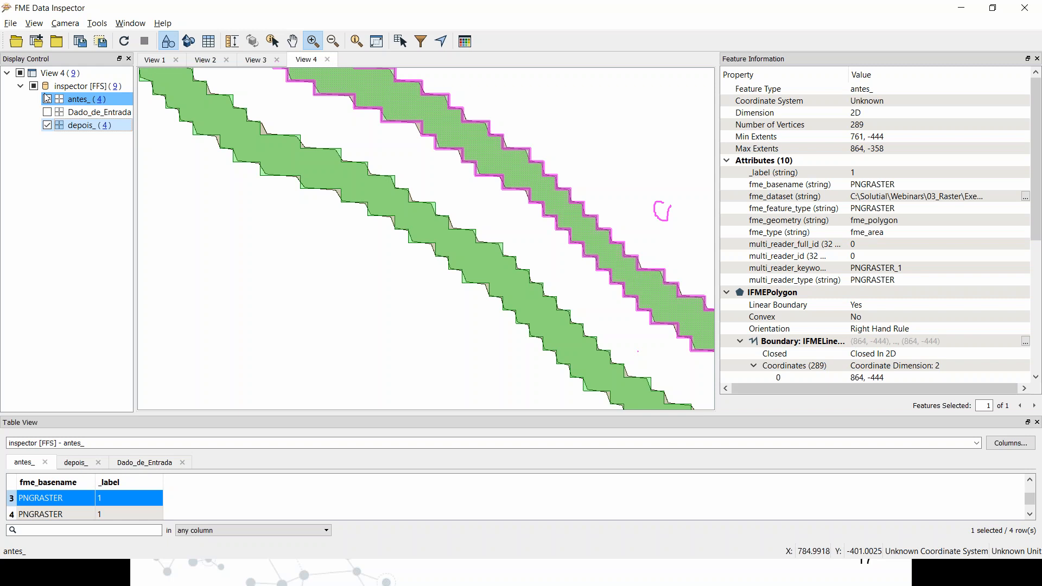
{"action": "key", "text": "Up"}
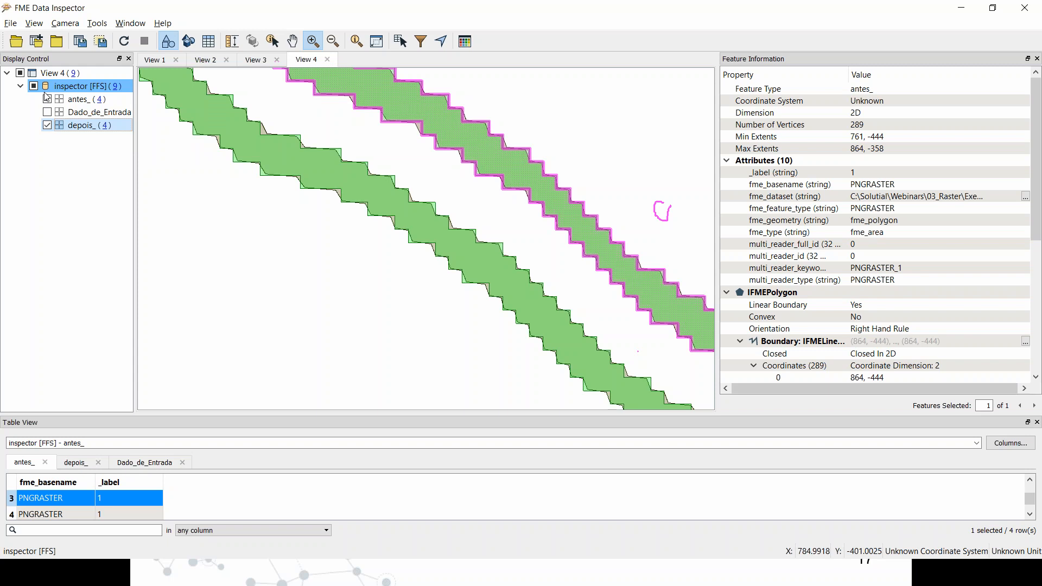
Switch to FME Workbench and examine the RasterExpressionEvaluator stage and the session duration in the translation log
{"action": "key", "text": "super+Tab"}
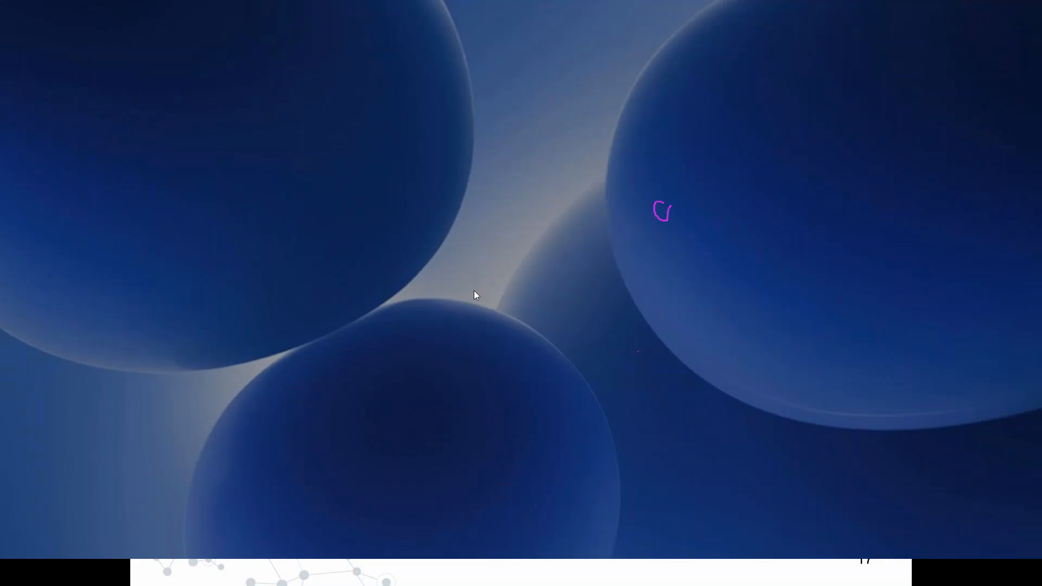
{"action": "left_click", "coordinate": [596, 319]}
{"action": "left_click_drag", "start_coordinate": [595, 357], "coordinate": [457, 350]}
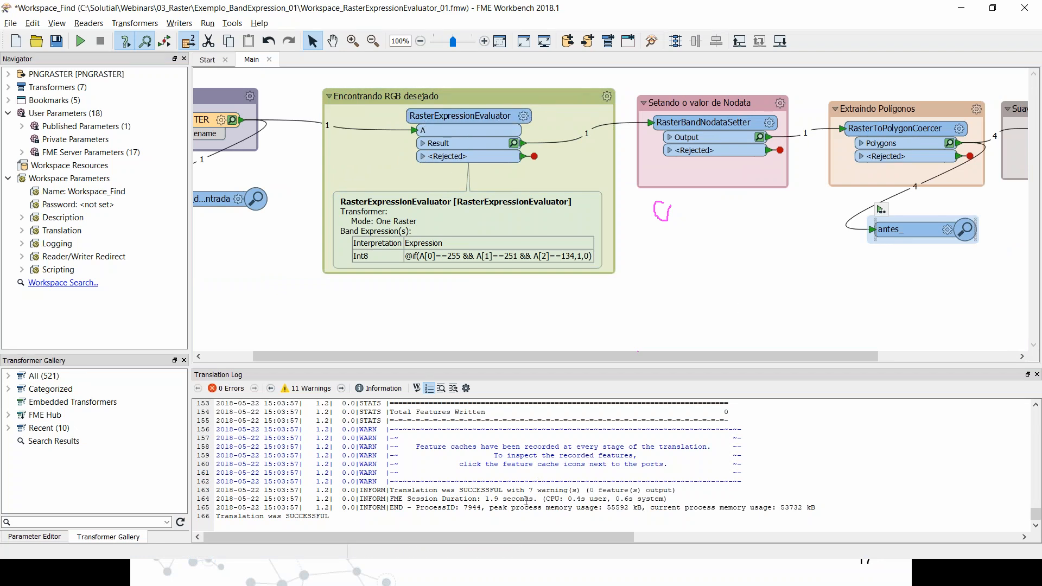
{"action": "left_click_drag", "start_coordinate": [531, 502], "coordinate": [487, 501]}
{"action": "left_click", "coordinate": [492, 501]}
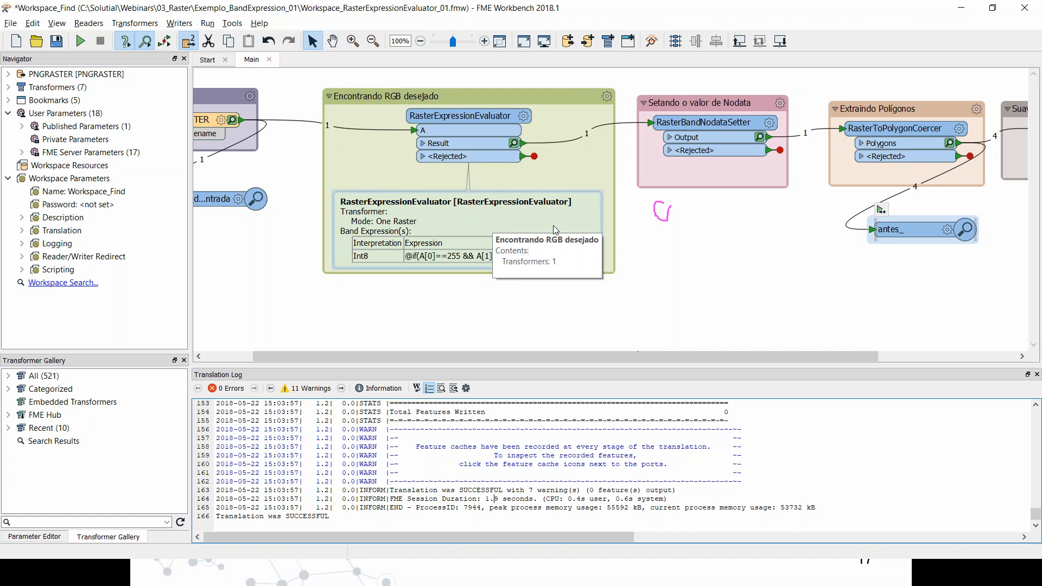
Switch to the slide presentation and advance to the NDVI slide
{"action": "key", "text": "alt+Tab"}
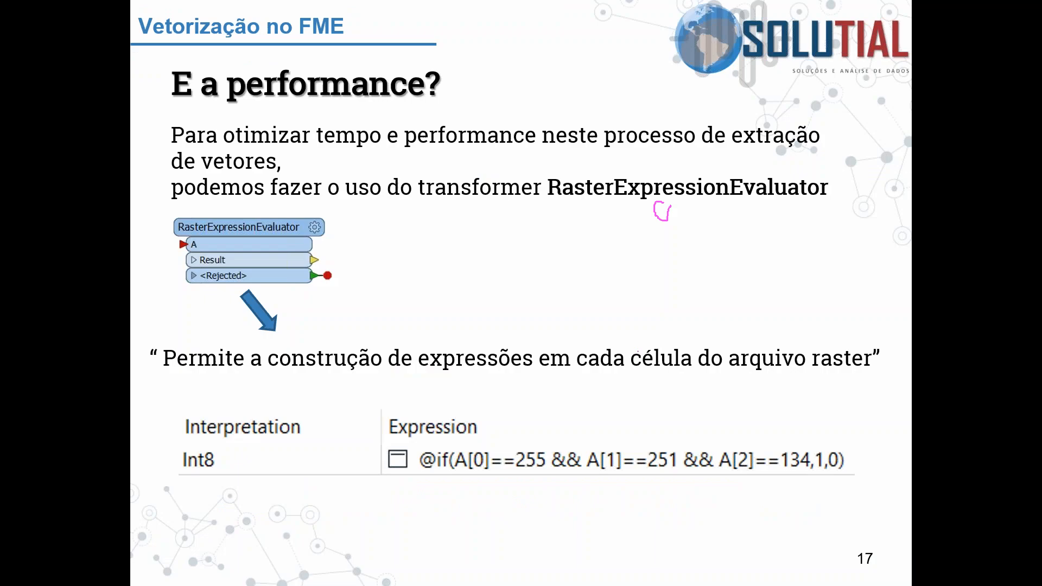
{"action": "left_click", "coordinate": [609, 301]}
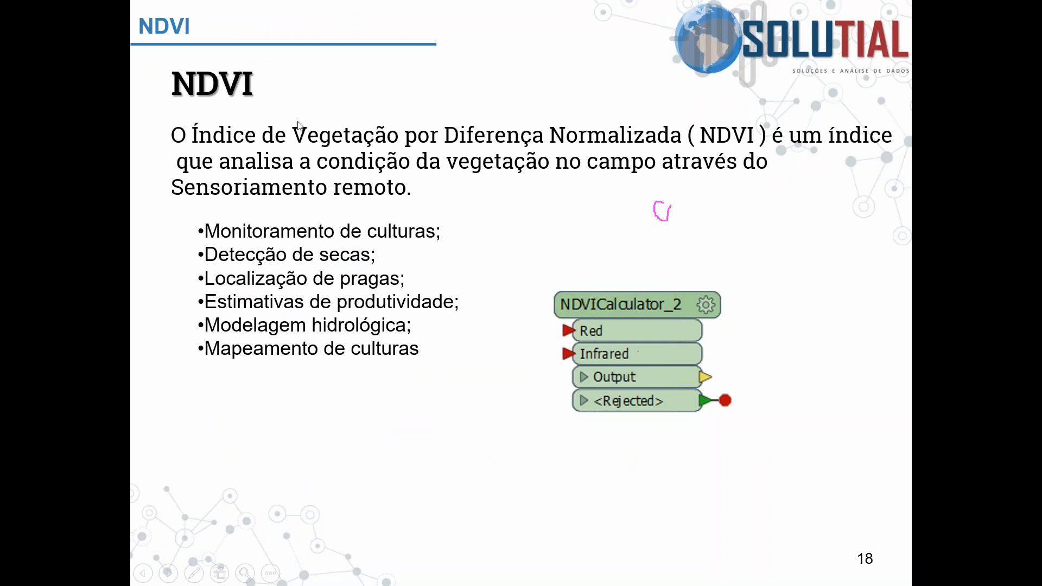
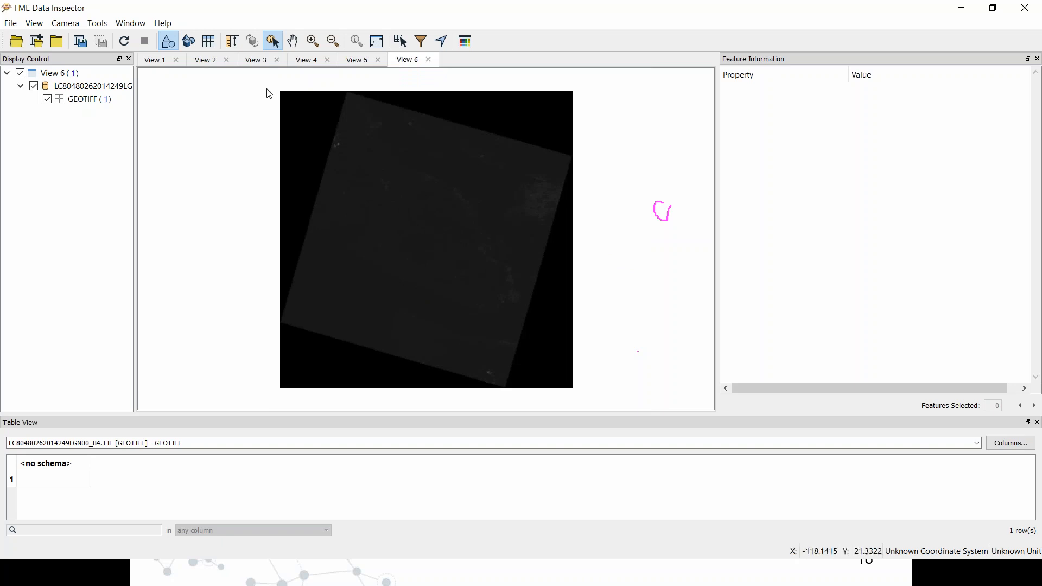
Select the whole B4 GeoTIFF raster in FME Data Inspector and widen the feature details to read its attributes
{"action": "left_click_drag", "start_coordinate": [267, 90], "coordinate": [605, 399]}
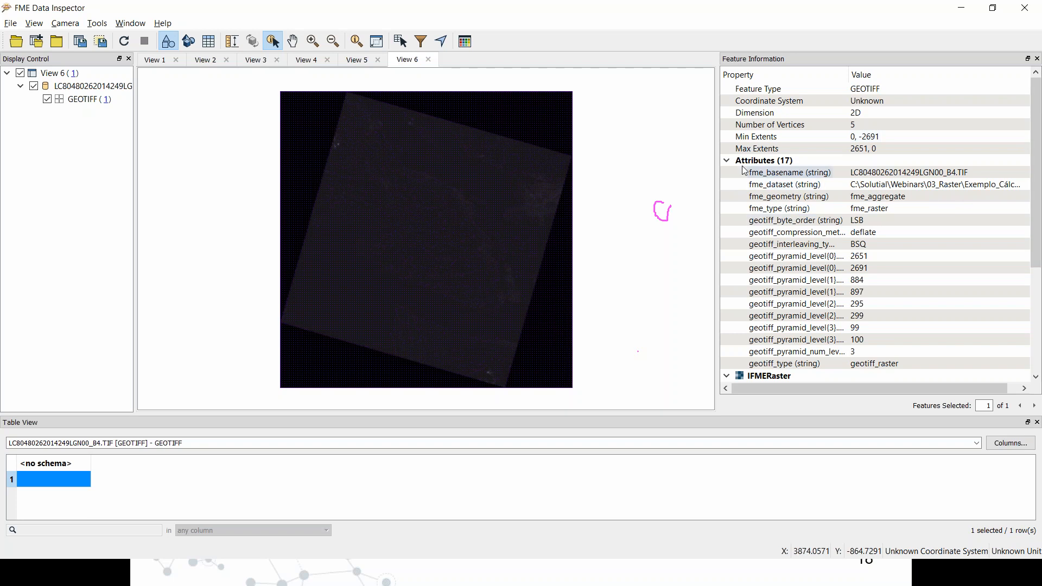
{"action": "left_click_drag", "start_coordinate": [715, 169], "coordinate": [625, 179]}
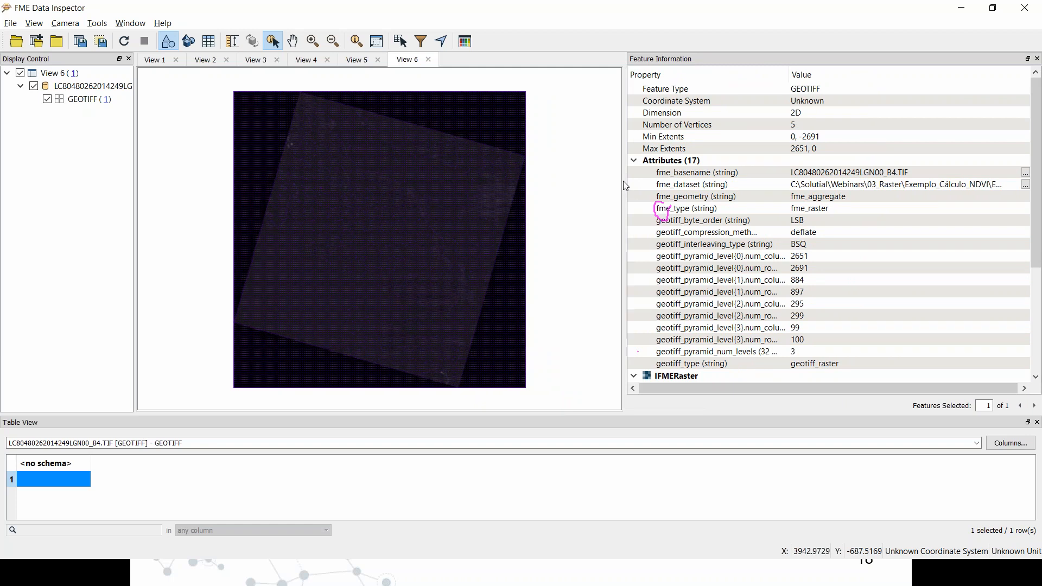
Switch to the NDVI workspace in FME Workbench and examine the TestFilter's test condition for the RED output port
{"action": "key", "text": "alt+Tab"}
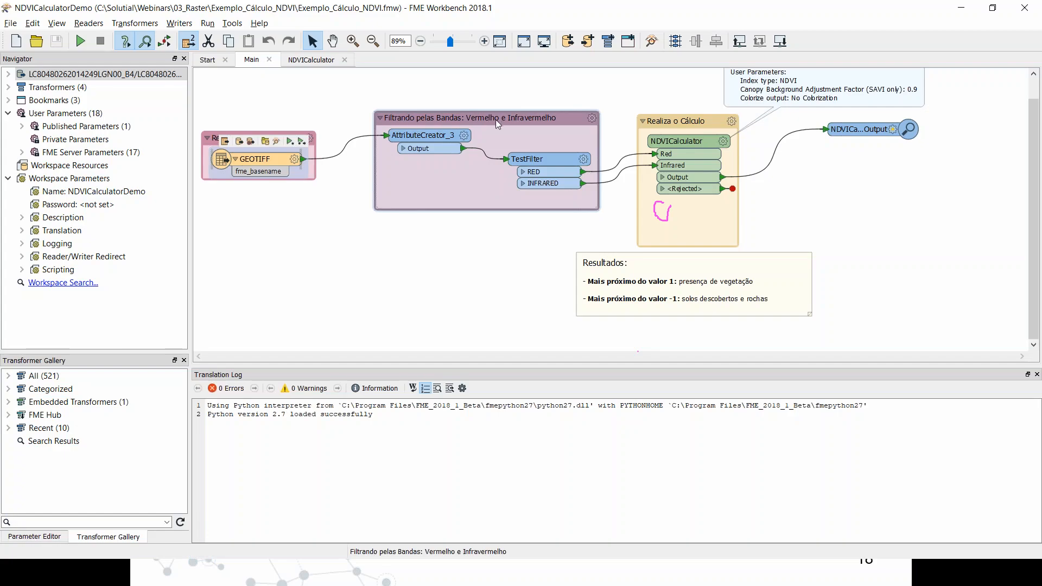
{"action": "double_click", "coordinate": [527, 158]}
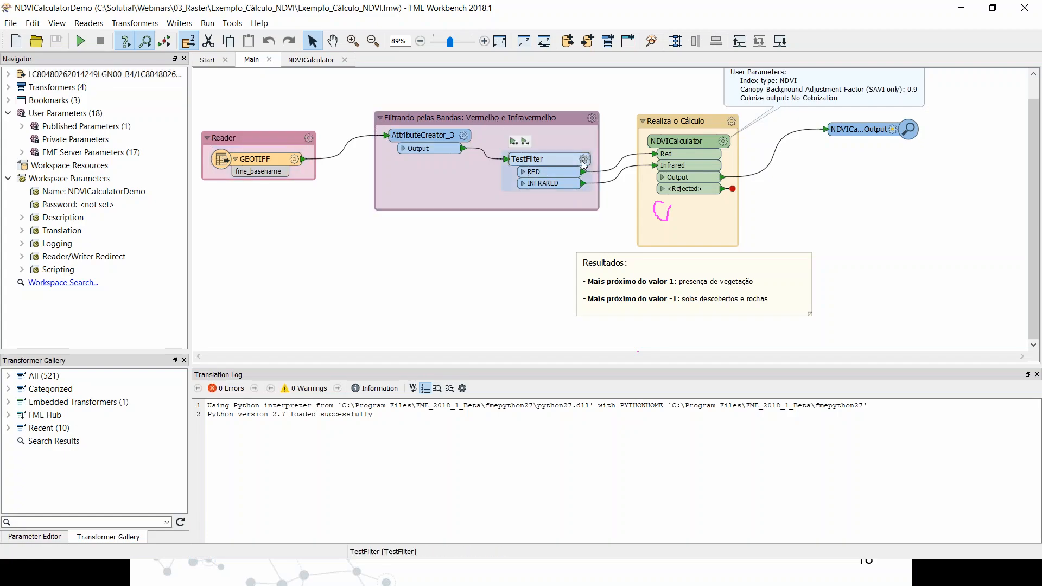
{"action": "double_click", "coordinate": [505, 251]}
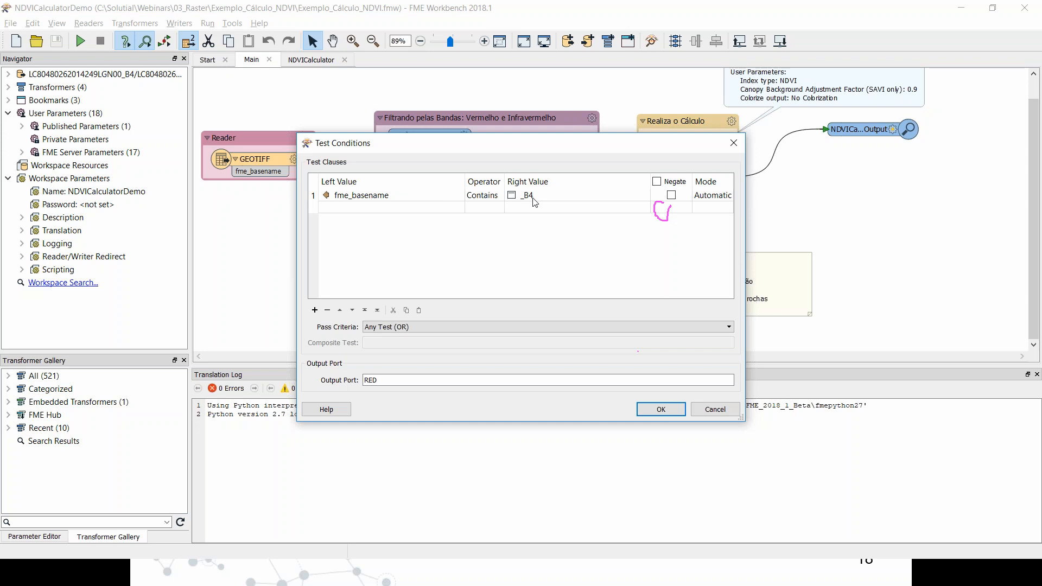
{"action": "left_click", "coordinate": [706, 409]}
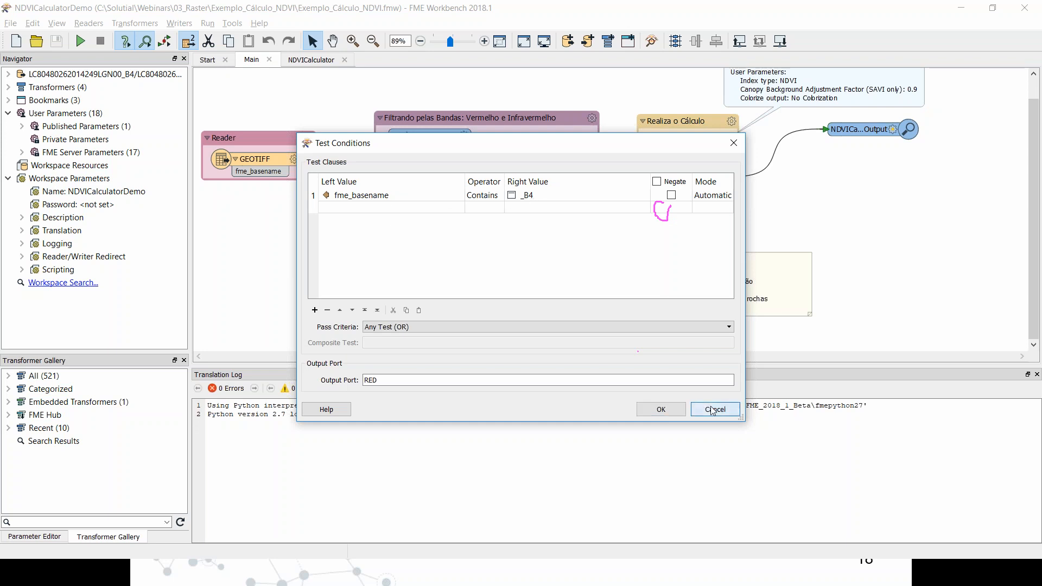
{"action": "left_click", "coordinate": [712, 409]}
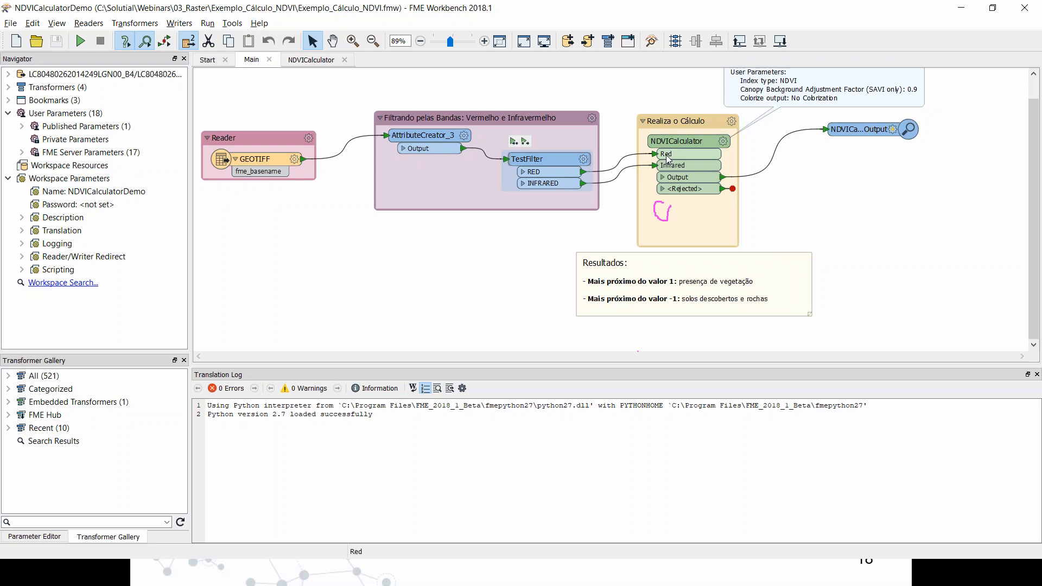
Review how the TestFilter's port definitions route features to the RED and INFRARED outputs
{"action": "left_click", "coordinate": [583, 161]}
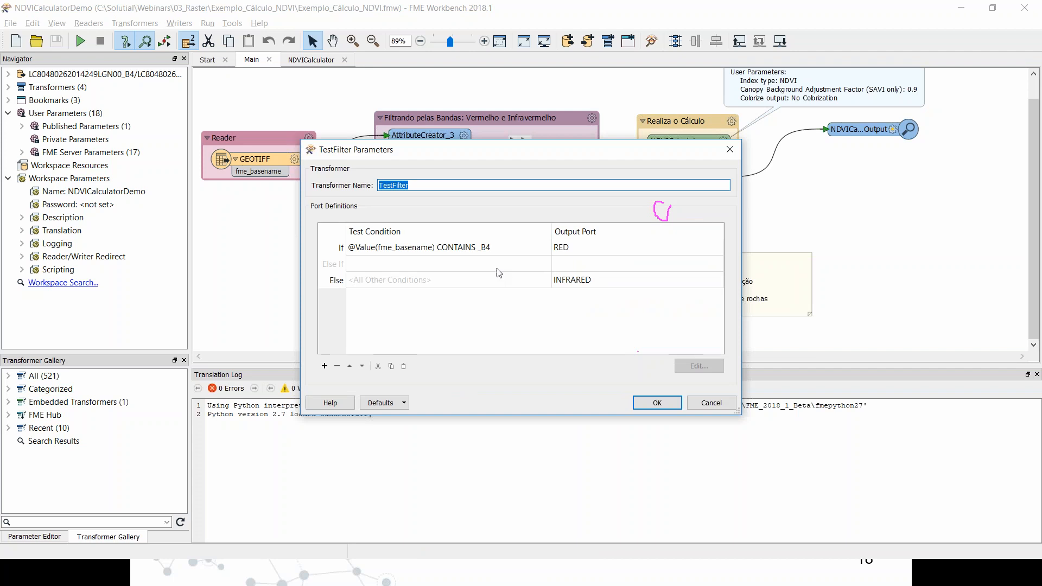
{"action": "left_click", "coordinate": [514, 284]}
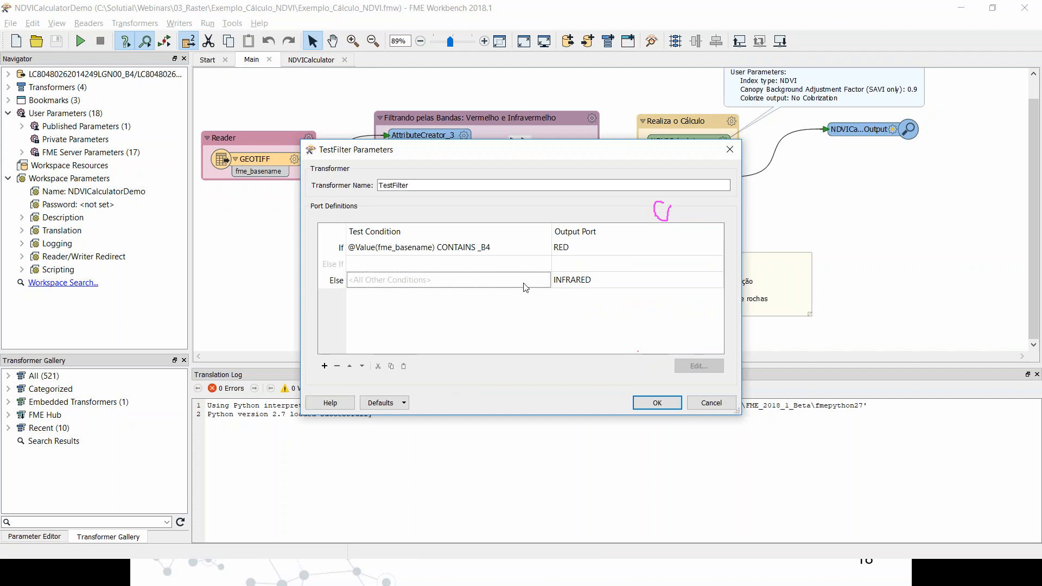
{"action": "left_click", "coordinate": [671, 409]}
{"action": "left_click", "coordinate": [583, 161]}
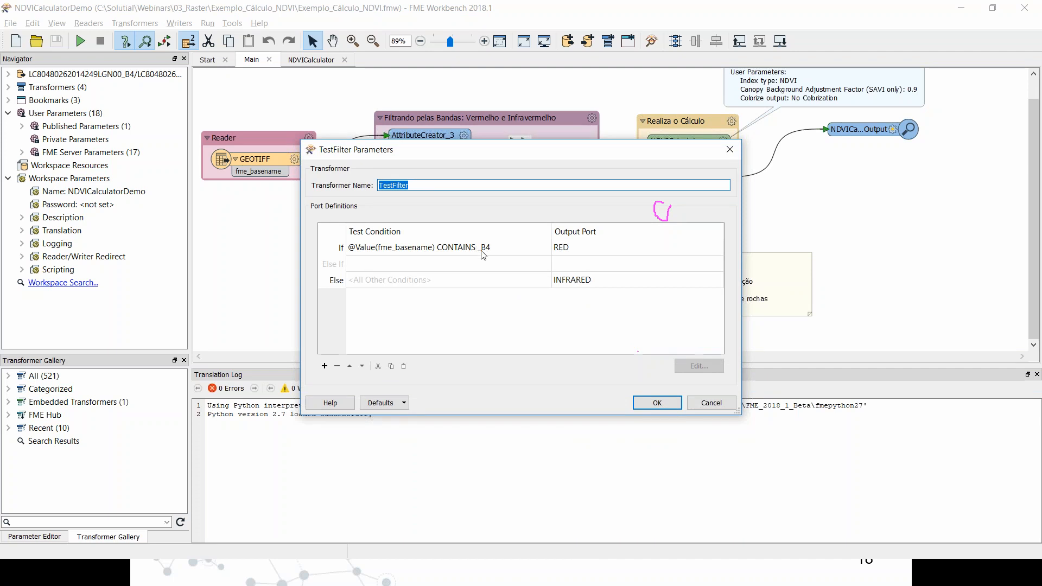
{"action": "left_click", "coordinate": [680, 402]}
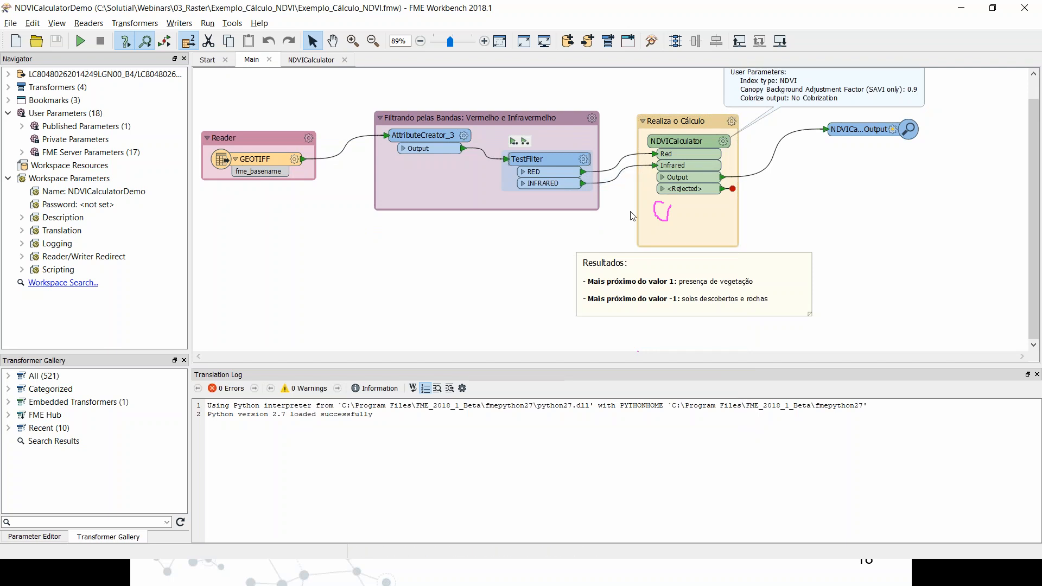
Review the NDVICalculator's index parameters and palette options, keeping its colorize output at No Colorization
{"action": "left_click", "coordinate": [722, 143]}
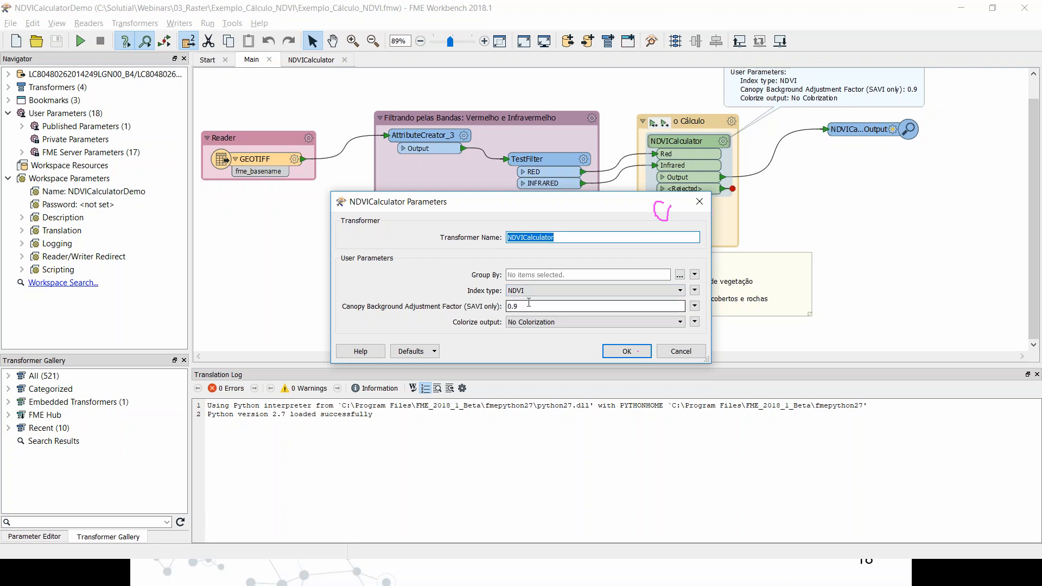
{"action": "left_click", "coordinate": [579, 324]}
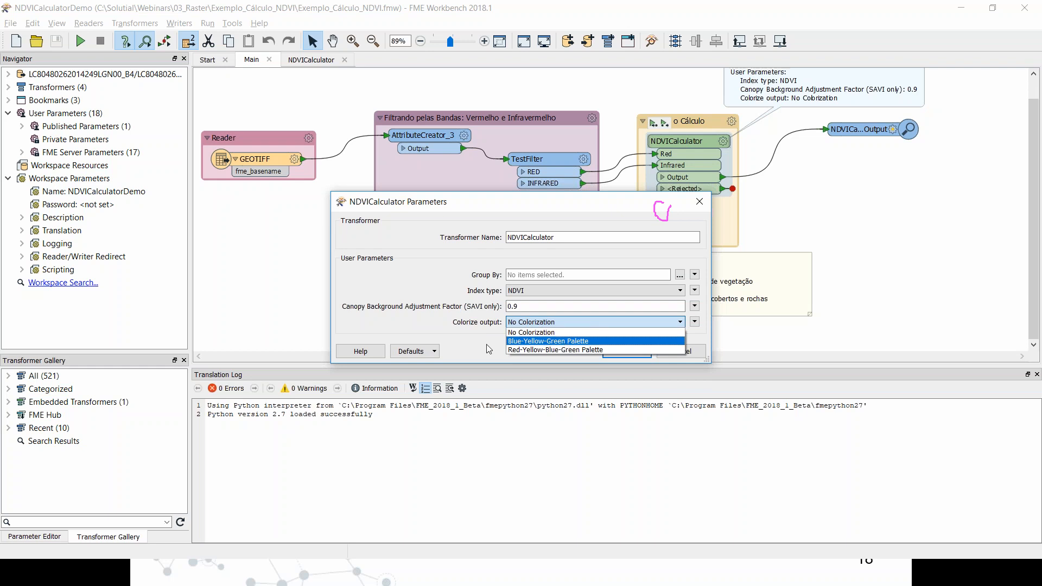
{"action": "left_click", "coordinate": [555, 333]}
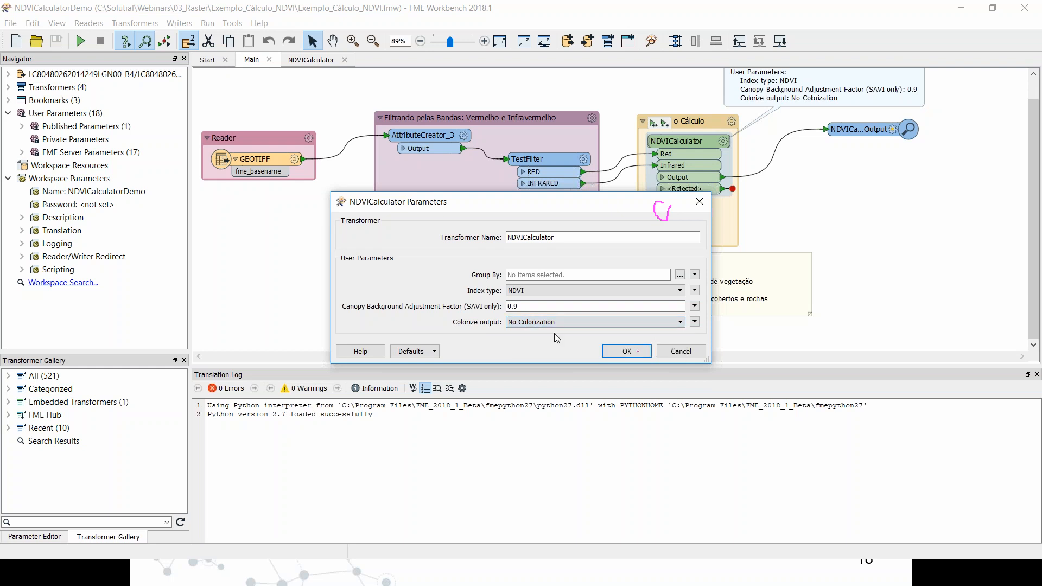
{"action": "left_click", "coordinate": [613, 356]}
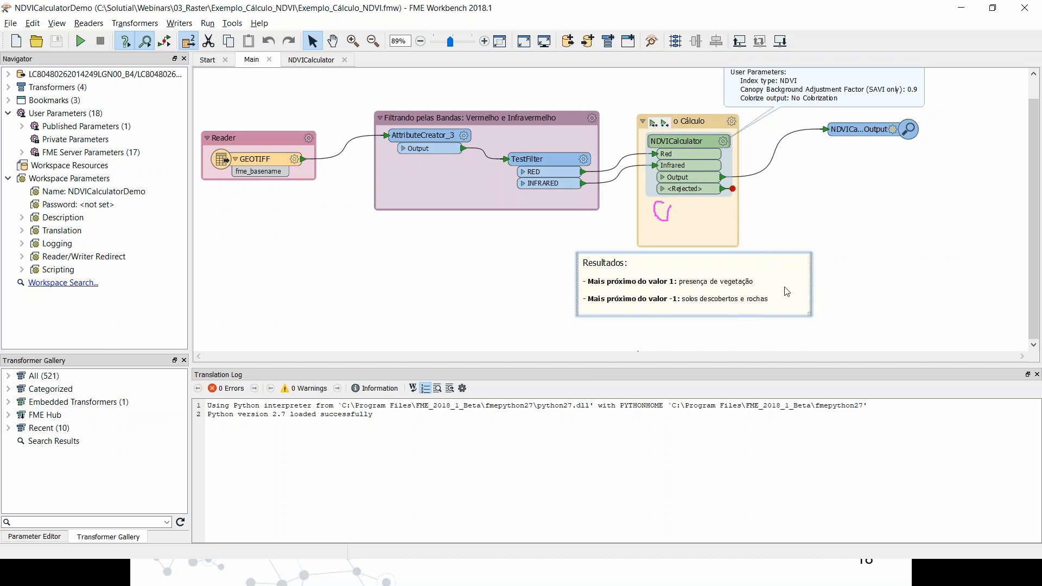
Run the NDVI workspace and view the NDVICalculator output in FME Data Inspector
{"action": "left_click", "coordinate": [80, 41]}
{"action": "left_click", "coordinate": [577, 309]}
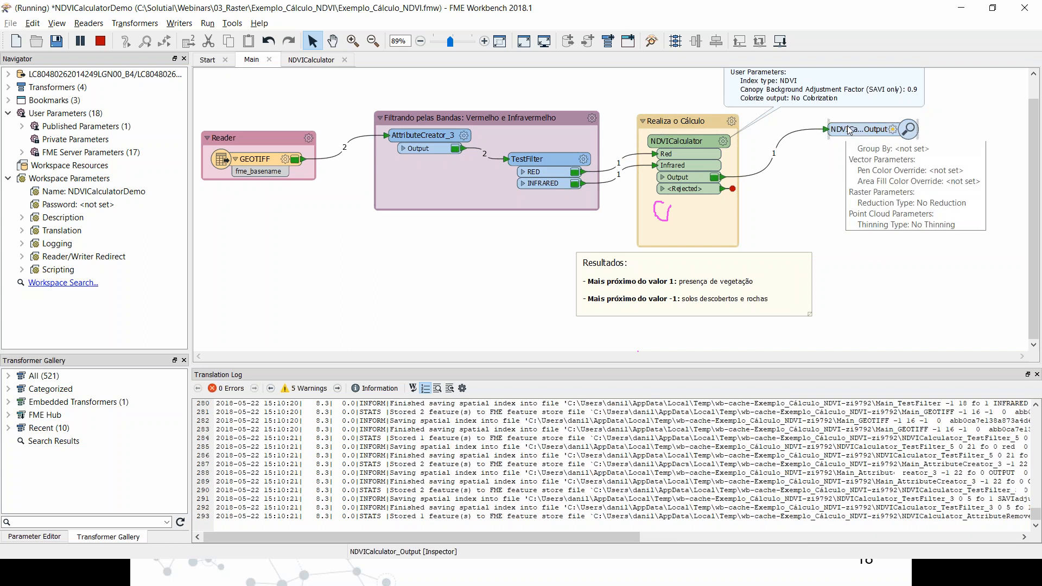
{"action": "key", "text": "super+Tab"}
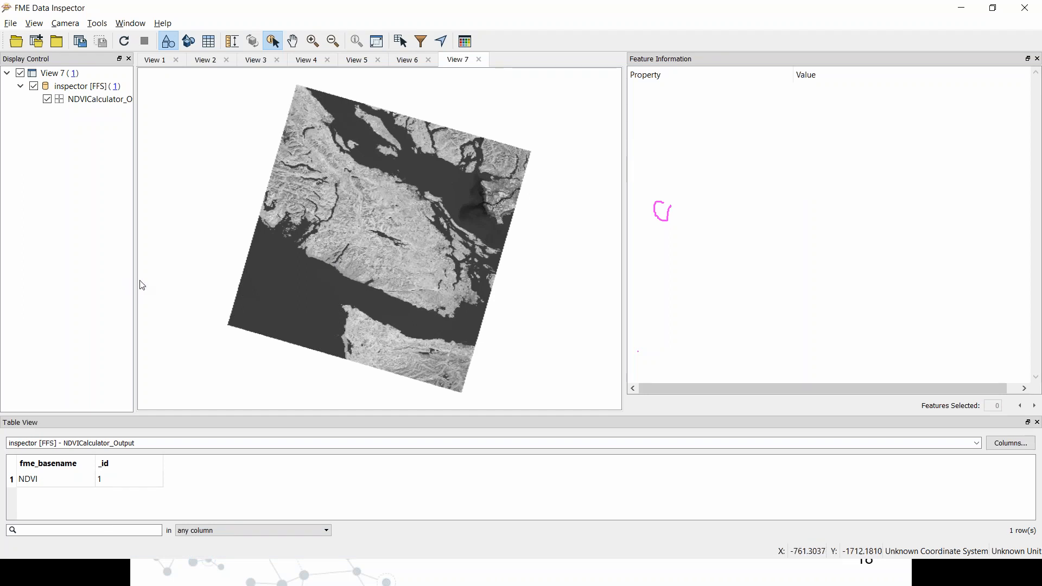
Query the NDVI raster's band value at points on the land and over the water near the coast
{"action": "left_click_drag", "start_coordinate": [135, 288], "coordinate": [201, 287]}
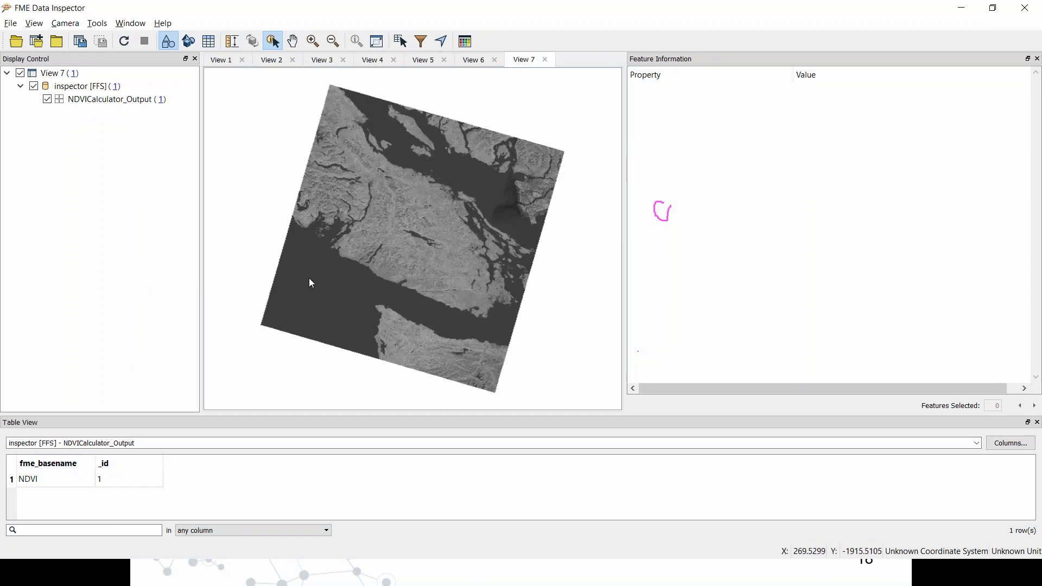
{"action": "scroll", "coordinate": [323, 256], "scroll_direction": "up", "scroll_amount": 2}
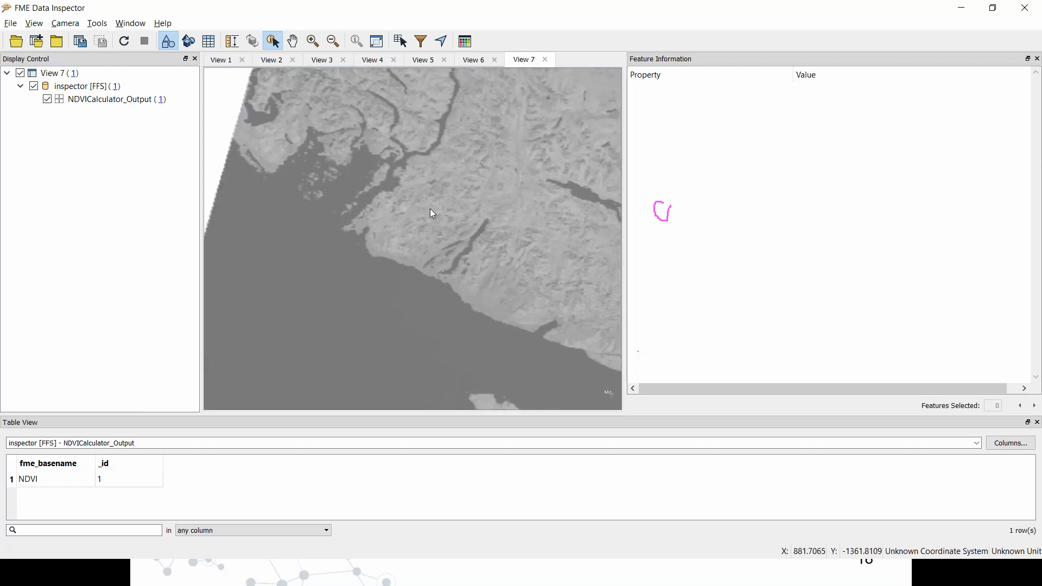
{"action": "left_click", "coordinate": [425, 231]}
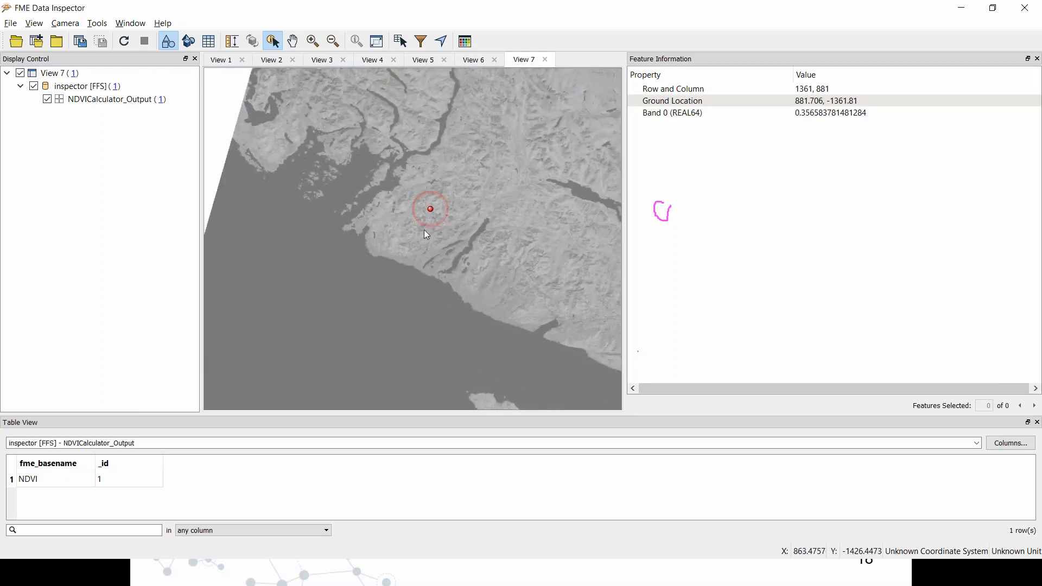
{"action": "left_click", "coordinate": [390, 266]}
{"action": "left_click", "coordinate": [358, 277]}
{"action": "left_click", "coordinate": [354, 295]}
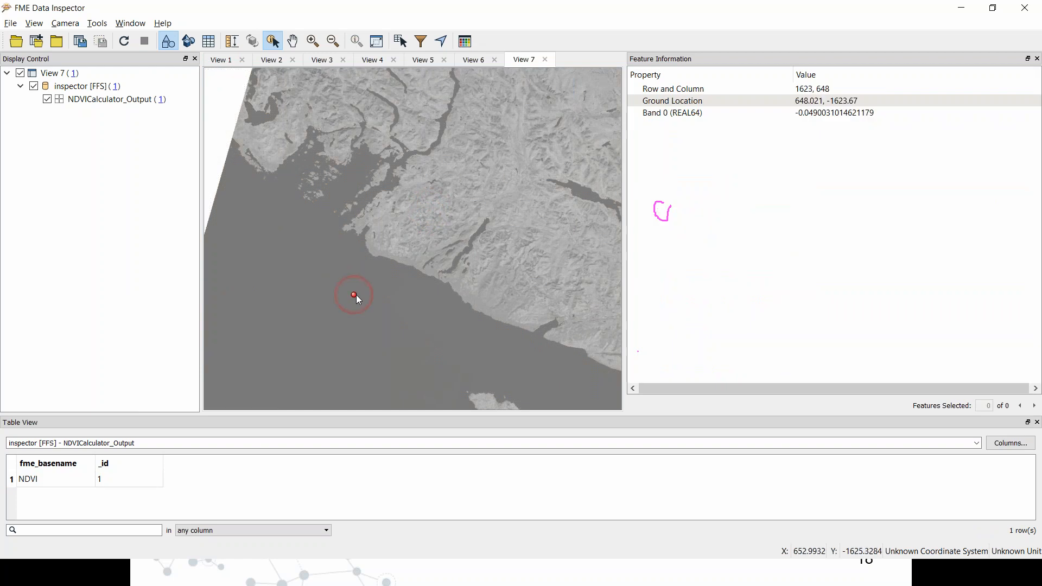
{"action": "double_click", "coordinate": [796, 114]}
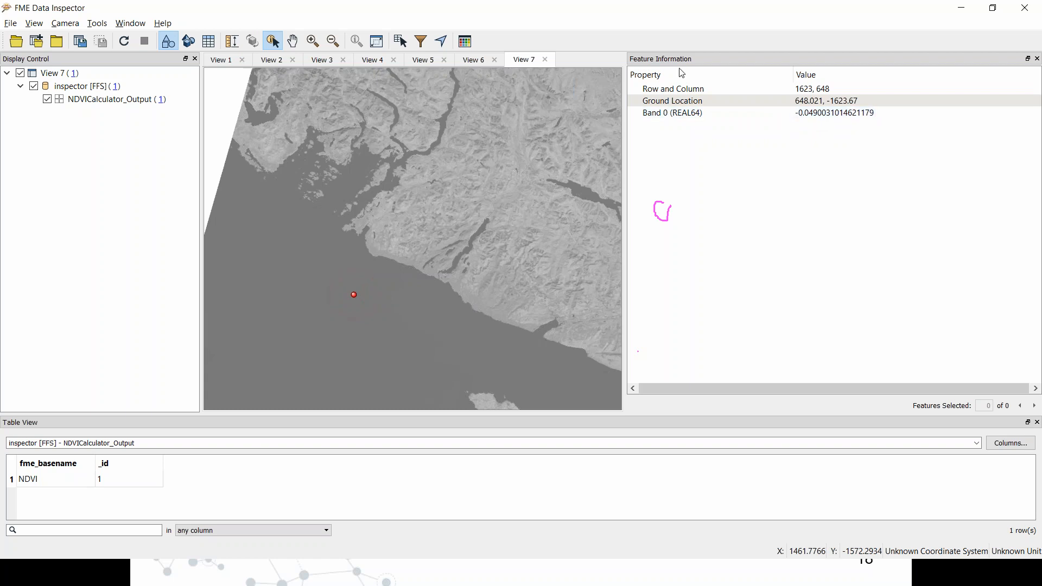
Query the NDVI raster's band value at two neighbouring inland points between the narrow lakes
{"action": "double_click", "coordinate": [811, 114]}
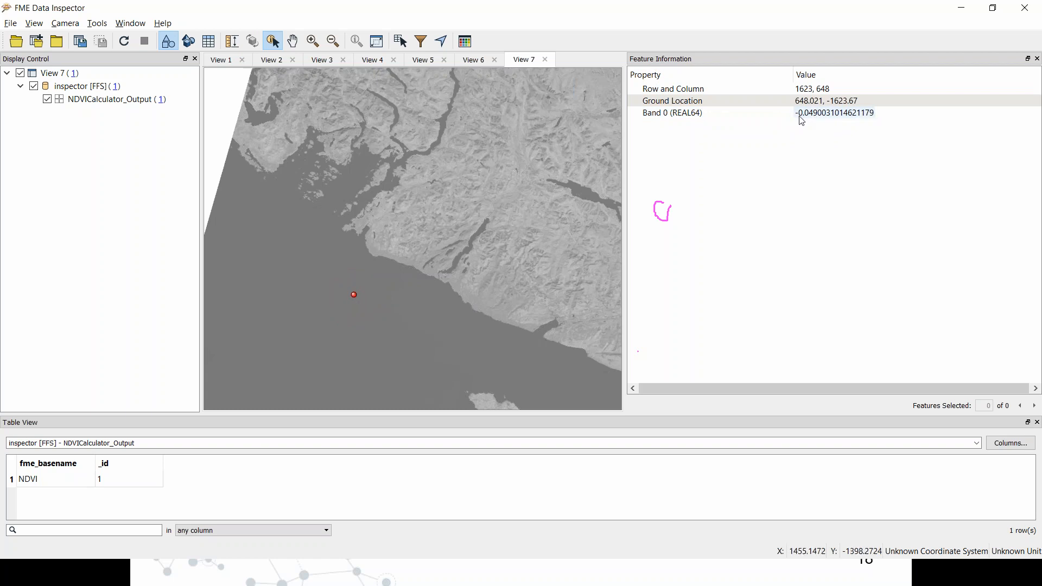
{"action": "left_click", "coordinate": [517, 197]}
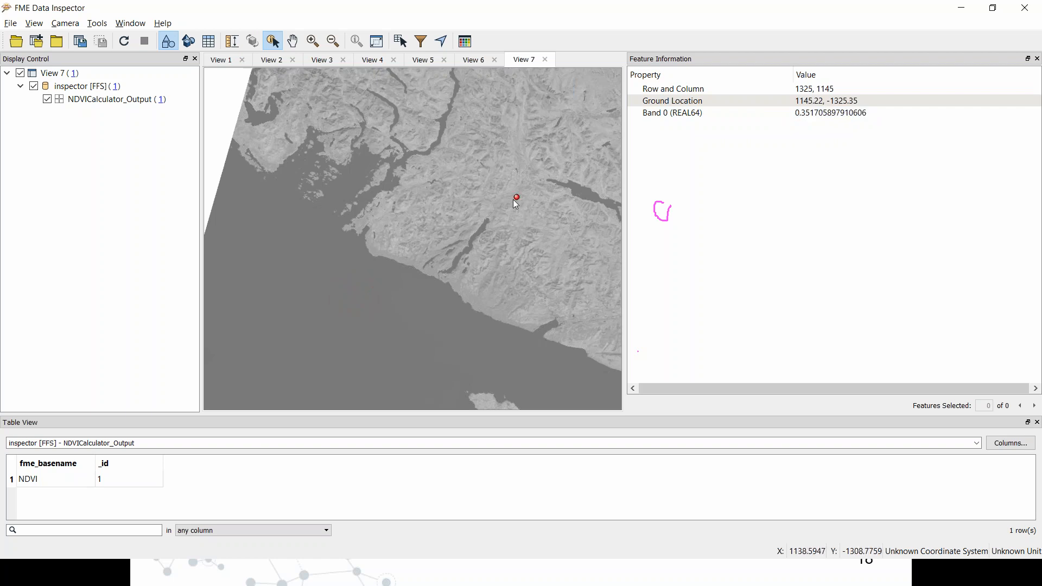
{"action": "left_click", "coordinate": [516, 205]}
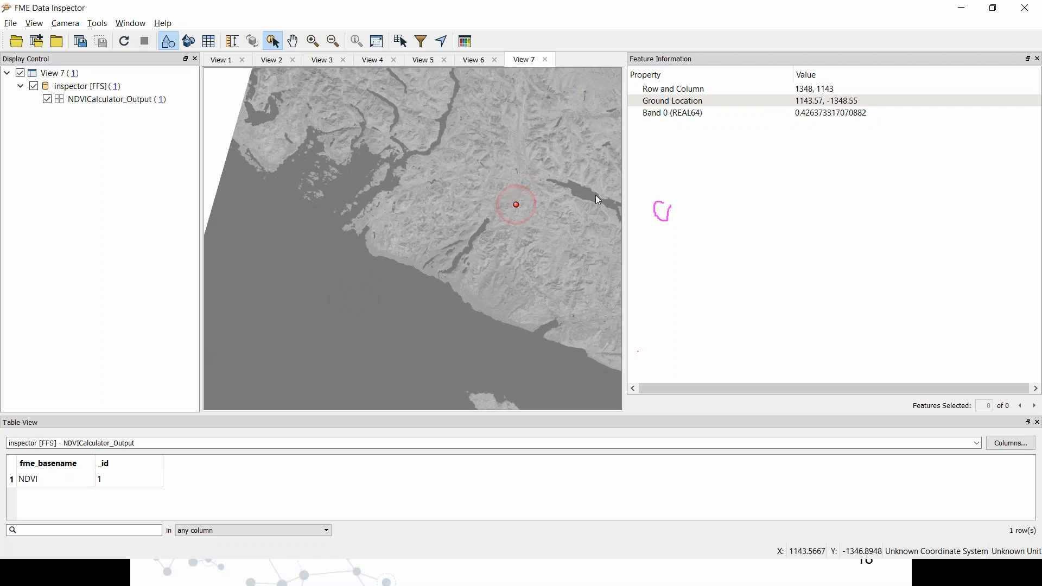
{"action": "left_click", "coordinate": [801, 115]}
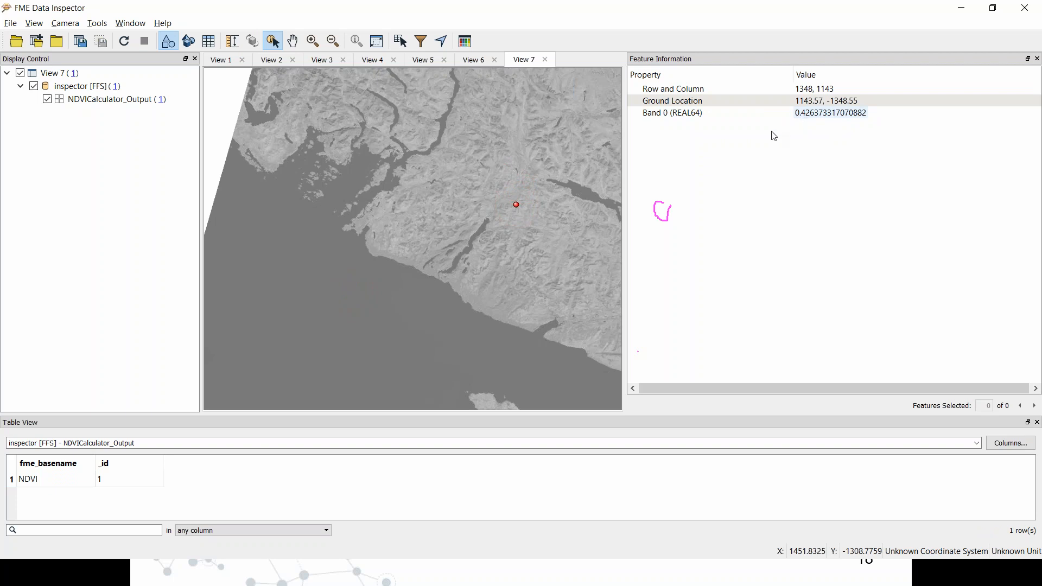
Compare the queried NDVI values with the Resultados annotation in FME Workbench, and query a water point just off the coast in FME Data Inspector
{"action": "key", "text": "super+Tab"}
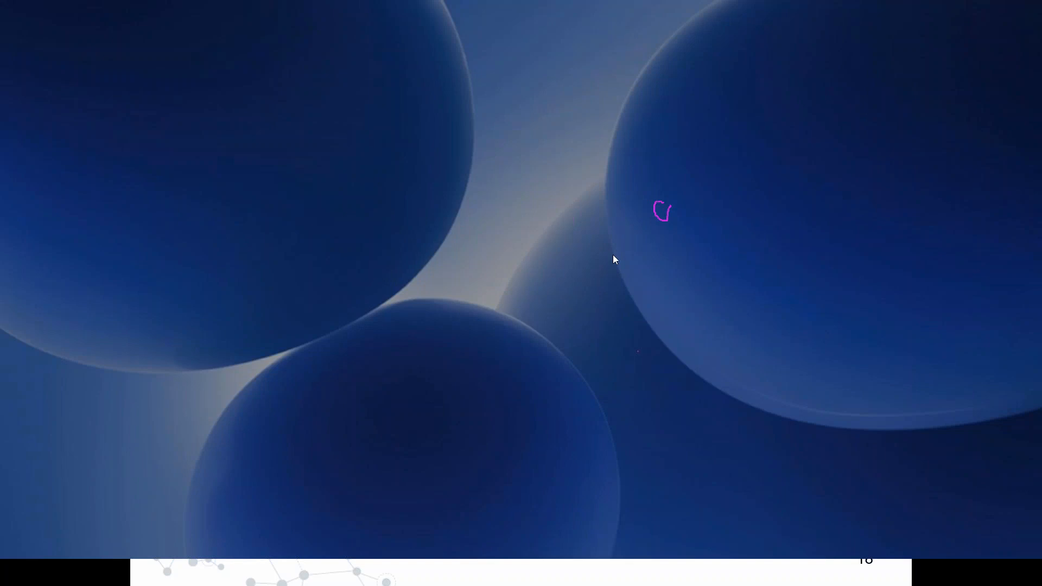
{"action": "left_click", "coordinate": [654, 318]}
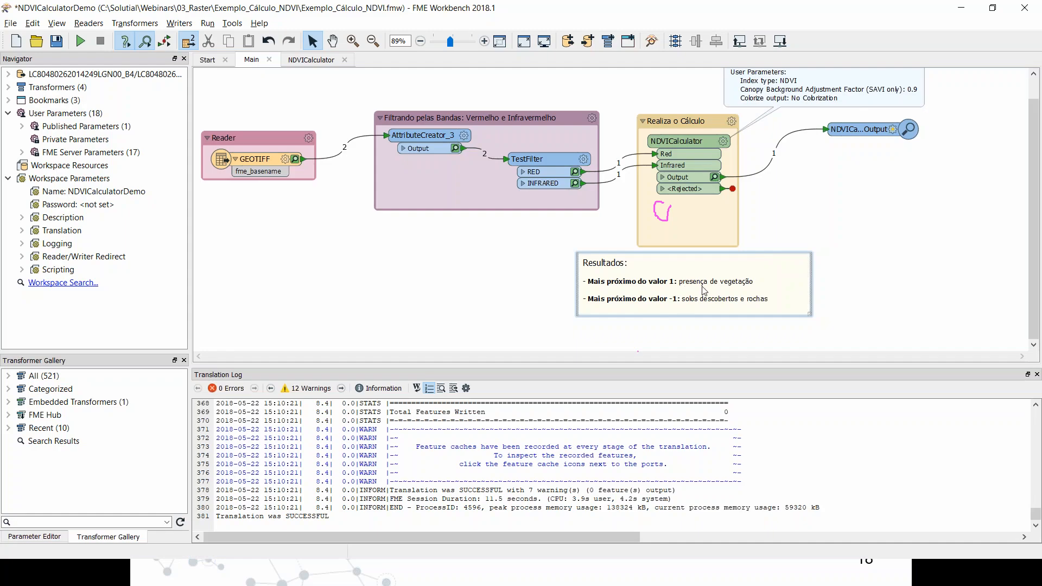
{"action": "key", "text": "super+Tab"}
{"action": "left_click", "coordinate": [755, 177]}
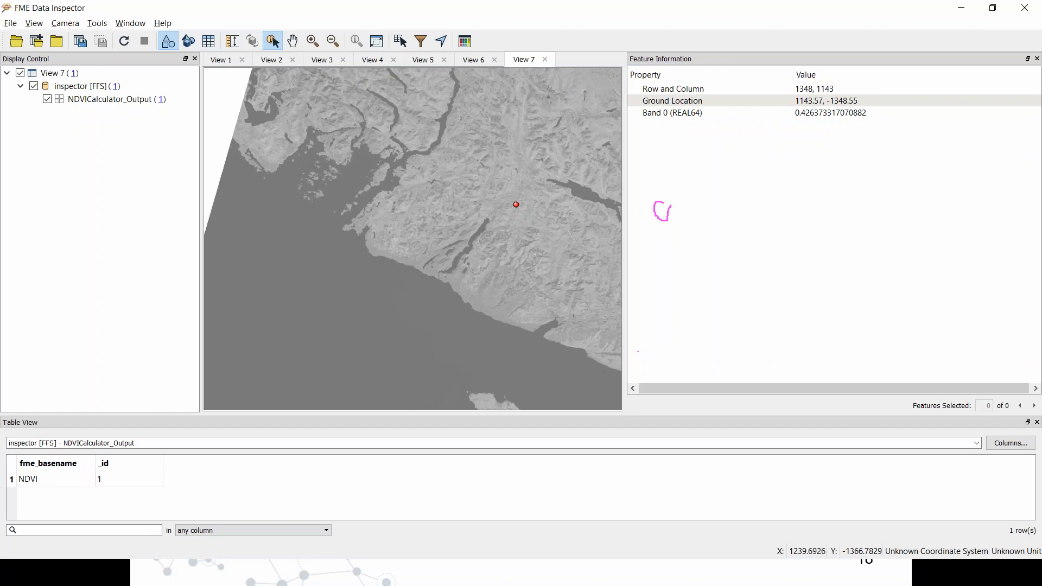
{"action": "key", "text": "super+Tab"}
{"action": "left_click", "coordinate": [671, 306]}
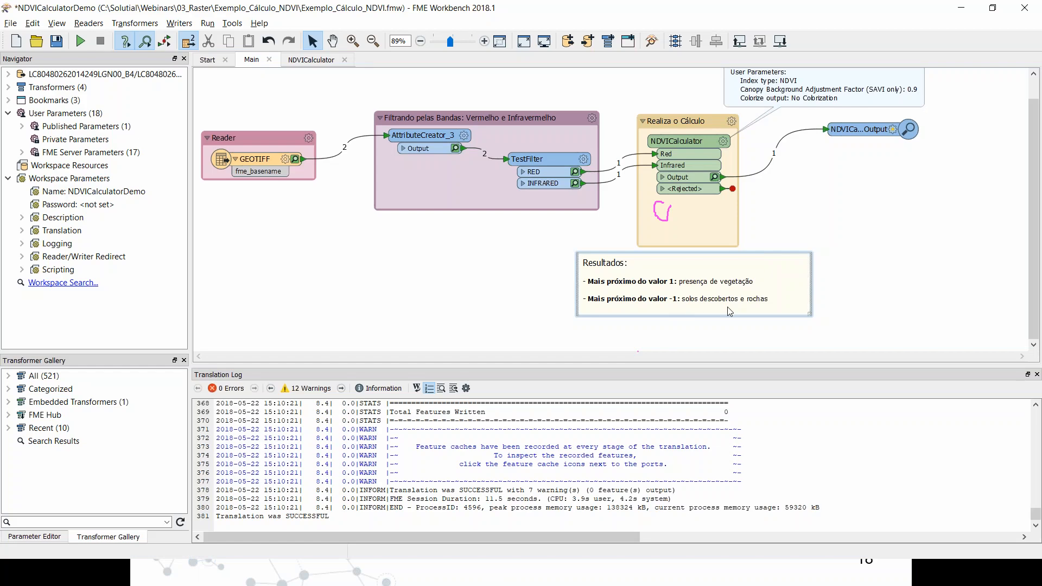
{"action": "key", "text": "super+Tab"}
{"action": "left_click", "coordinate": [487, 239]}
{"action": "left_click", "coordinate": [404, 289]}
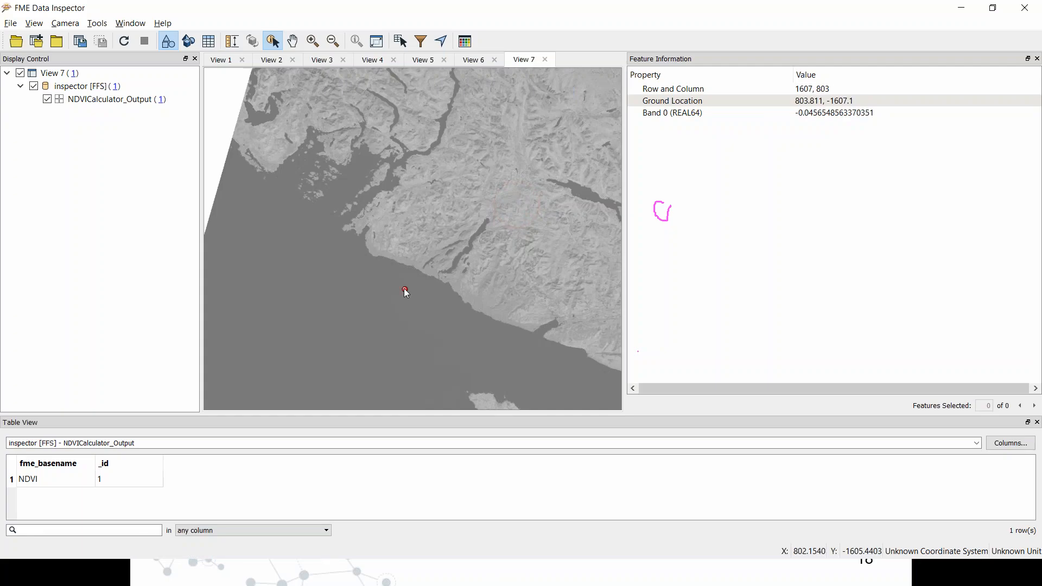
Switch to FME Workbench and set the NDVICalculator's colorize output to Blue-Yellow-Green Palette
{"action": "key", "text": "super+Tab"}
{"action": "left_click", "coordinate": [389, 199]}
{"action": "right_click", "coordinate": [683, 143]}
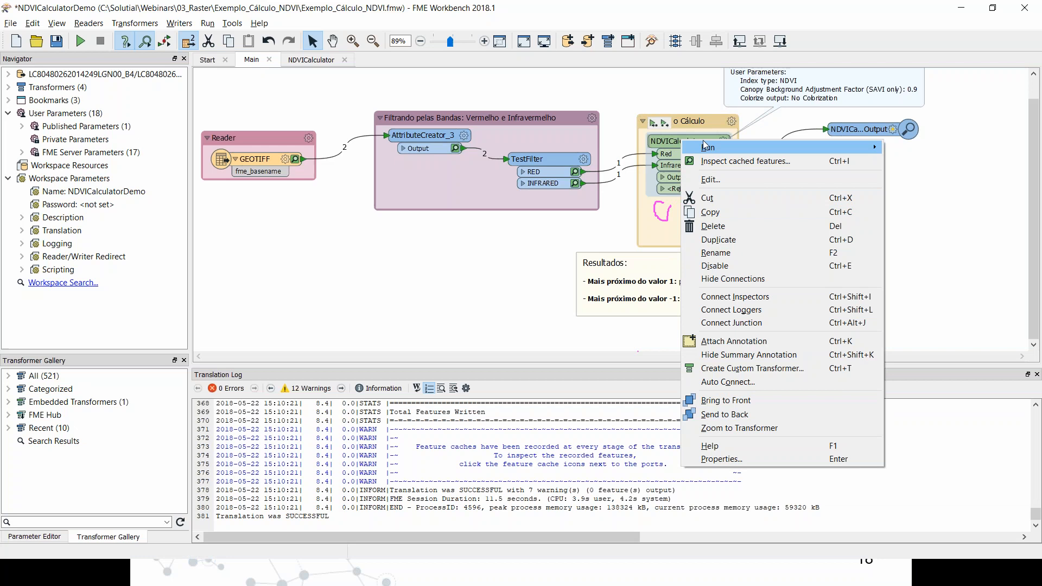
{"action": "left_click", "coordinate": [546, 241]}
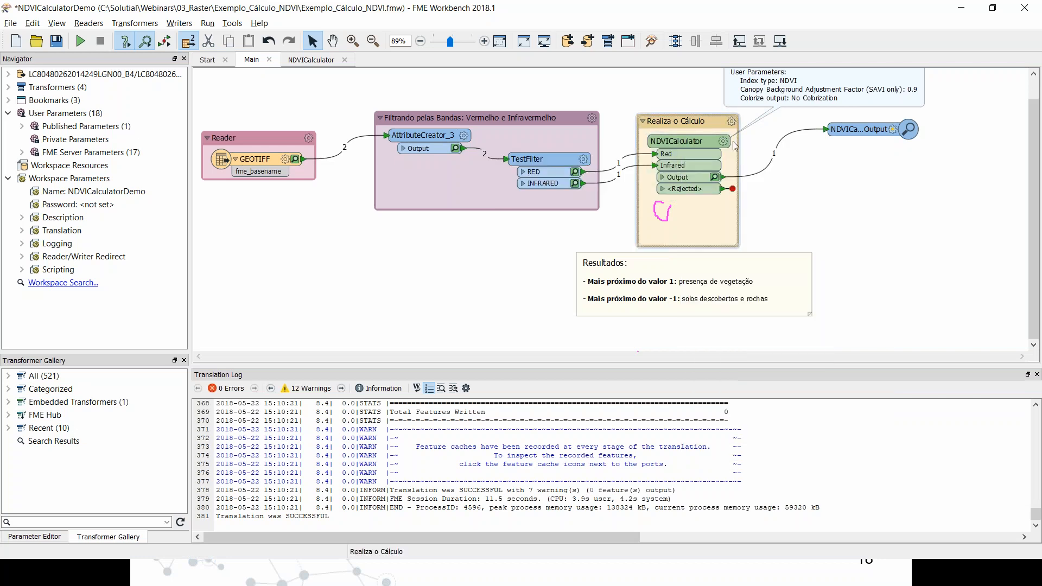
{"action": "double_click", "coordinate": [676, 141]}
{"action": "left_click", "coordinate": [586, 323]}
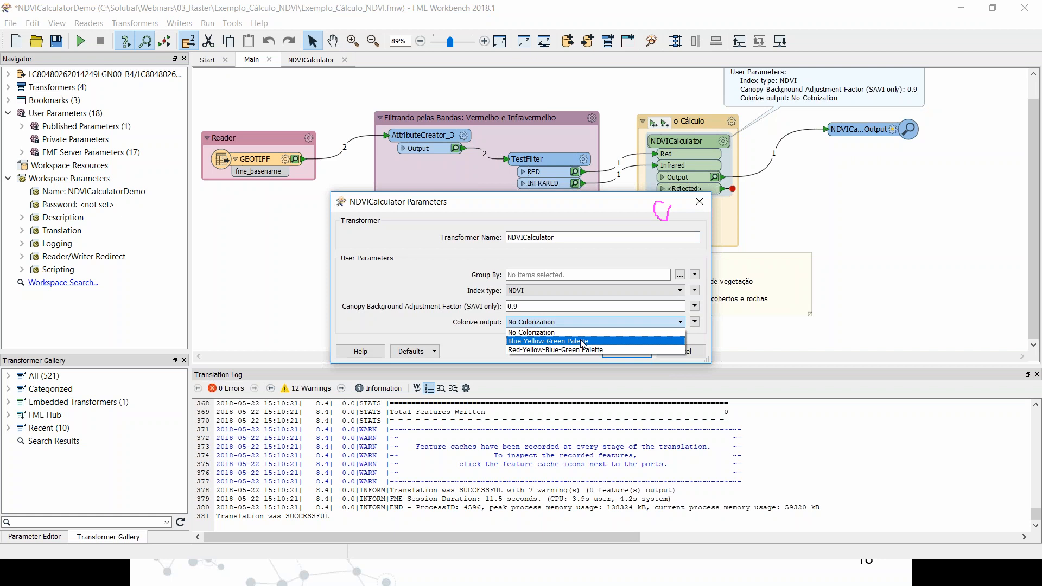
{"action": "left_click", "coordinate": [582, 342]}
{"action": "left_click", "coordinate": [627, 350]}
Run the workspace and view the colorized NDVICalculator output in FME Data Inspector
{"action": "left_click", "coordinate": [79, 47]}
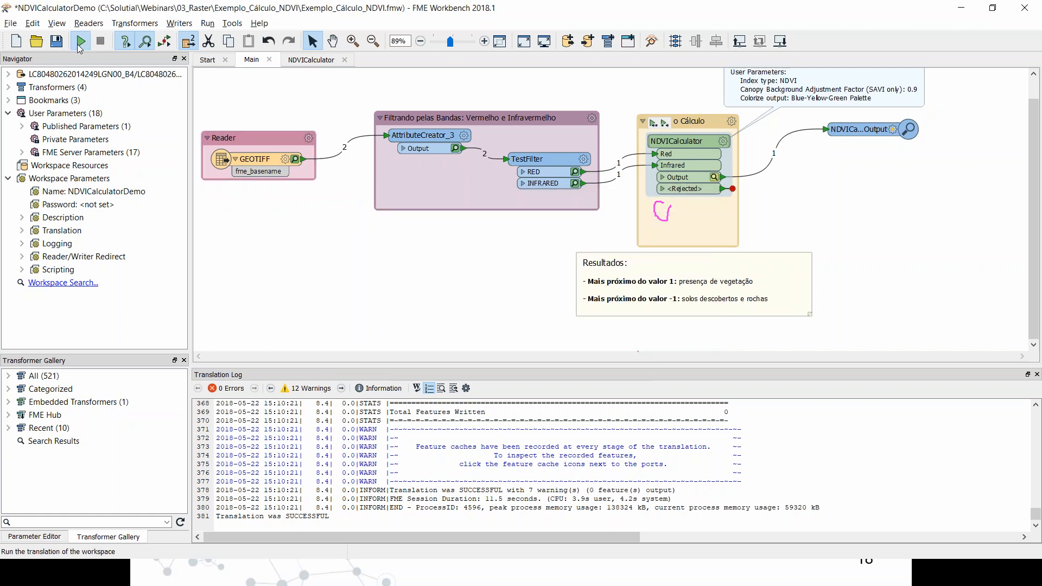
{"action": "key", "text": "Return"}
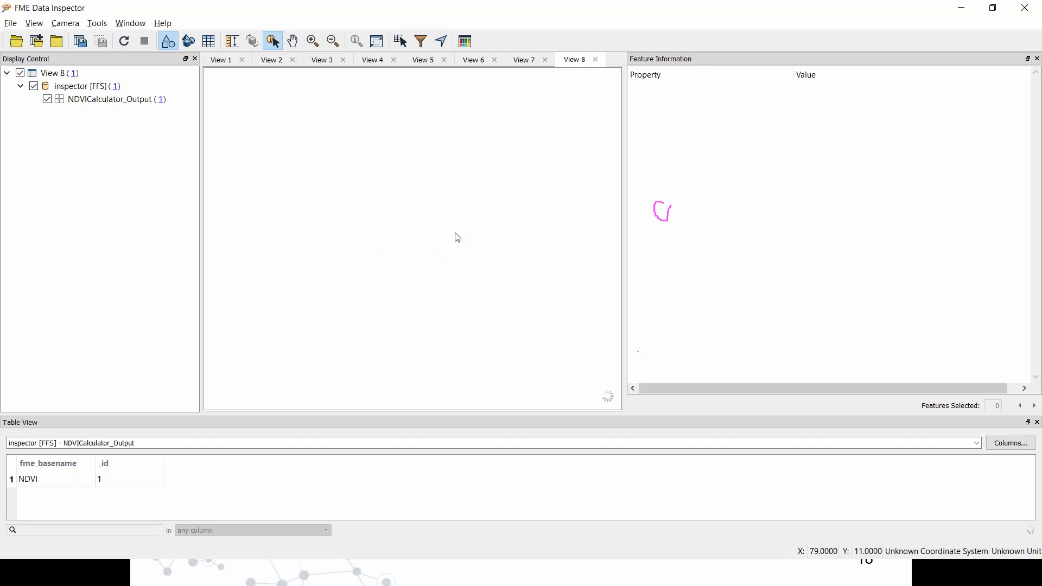
{"action": "scroll", "coordinate": [422, 233], "scroll_direction": "up", "scroll_amount": 2}
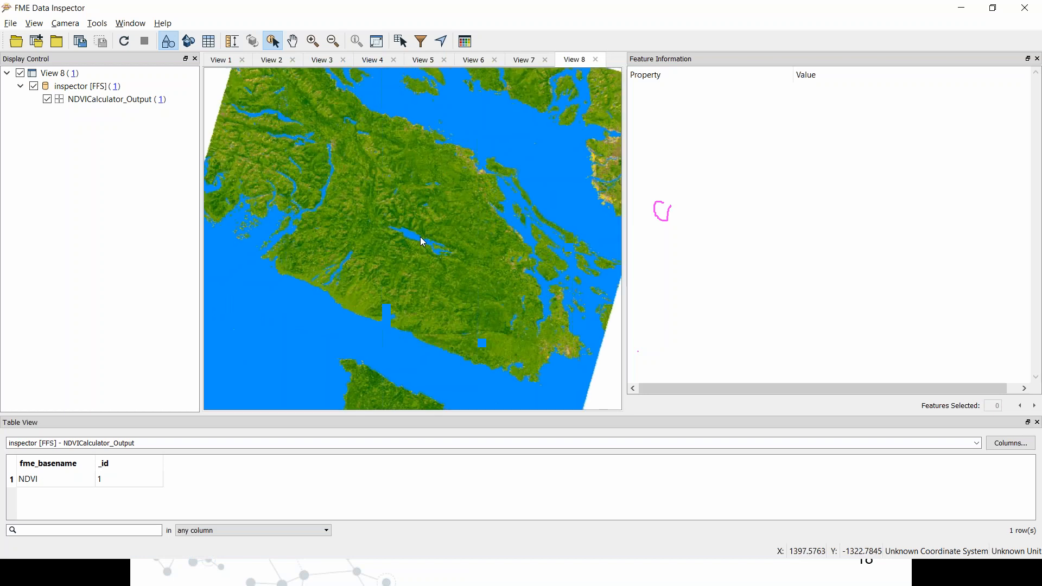
{"action": "scroll", "coordinate": [423, 241], "scroll_direction": "up", "scroll_amount": 1}
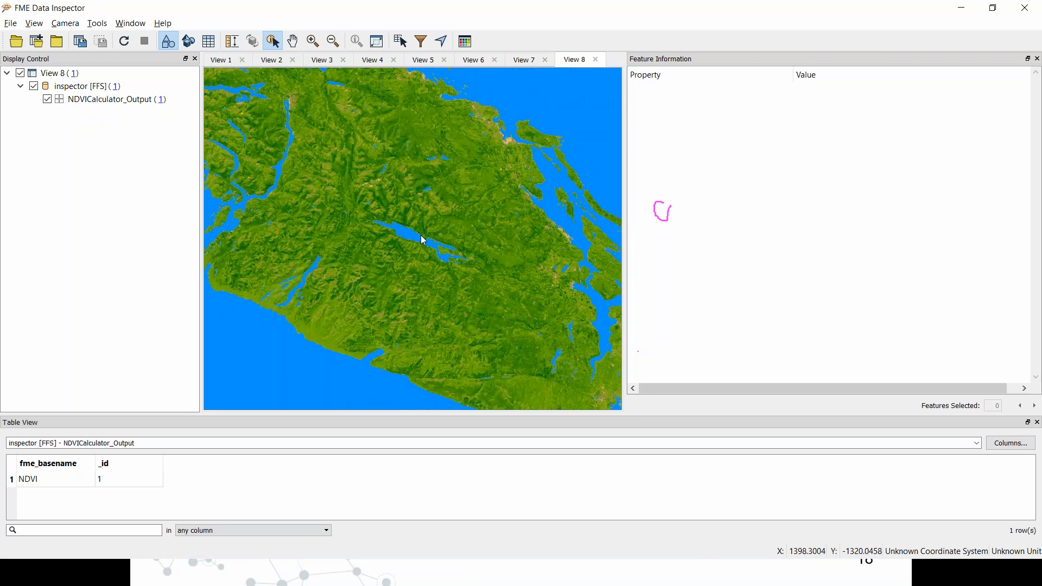
Query the band and palette values at two vegetated points beside the central lake, and examine the colours along the islands and north-eastern coast
{"action": "left_click", "coordinate": [421, 226]}
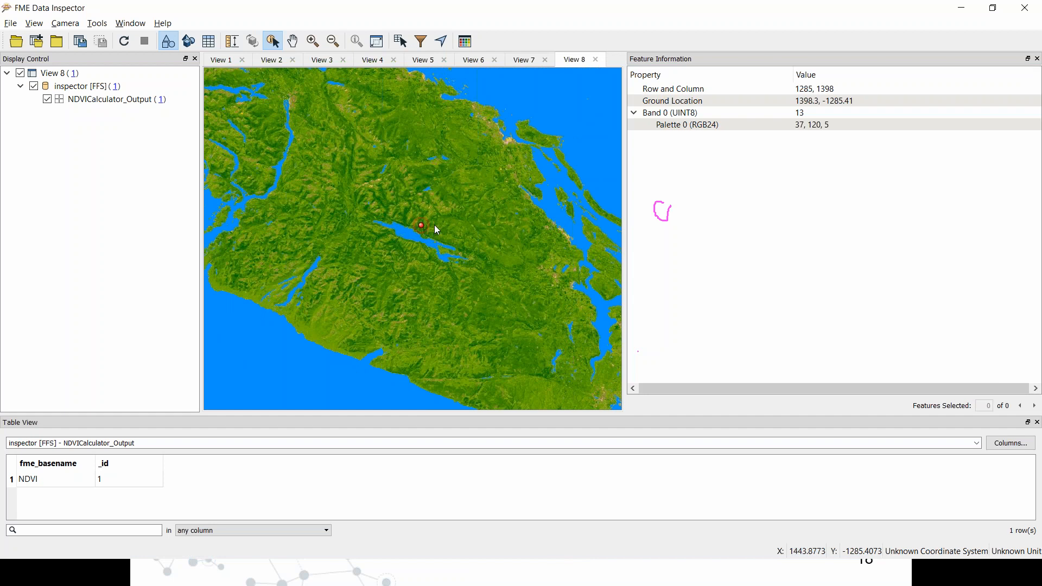
{"action": "left_click", "coordinate": [434, 225]}
{"action": "scroll", "coordinate": [435, 225], "scroll_direction": "up", "scroll_amount": 2}
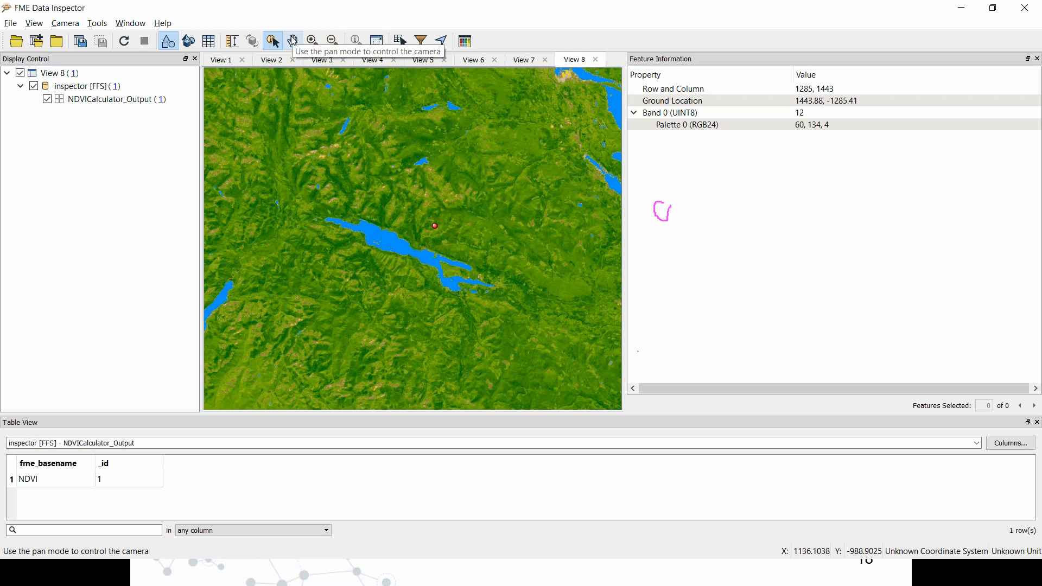
{"action": "scroll", "coordinate": [410, 241], "scroll_direction": "down", "scroll_amount": 4}
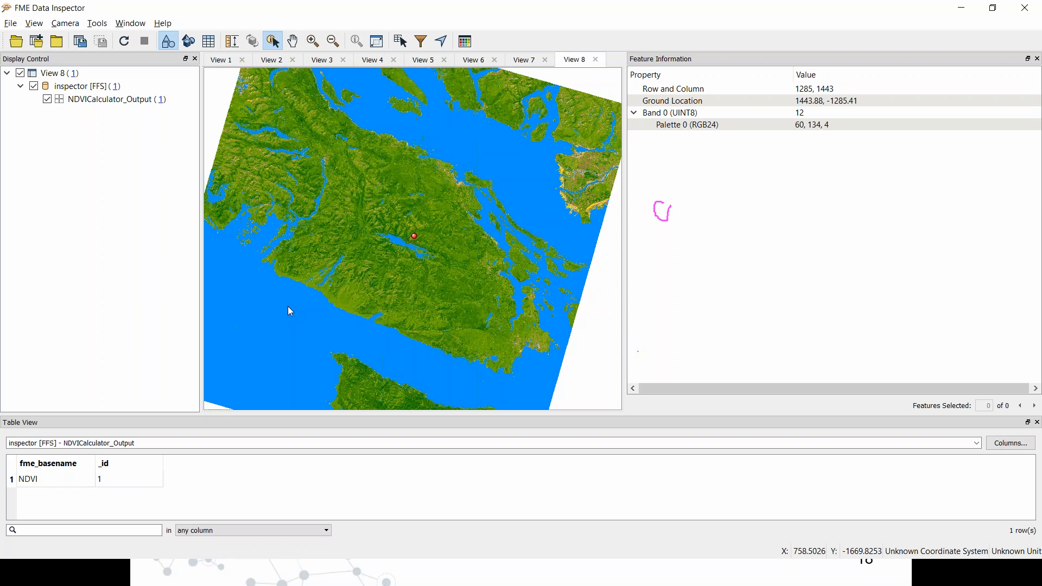
{"action": "scroll", "coordinate": [571, 222], "scroll_direction": "up", "scroll_amount": 3}
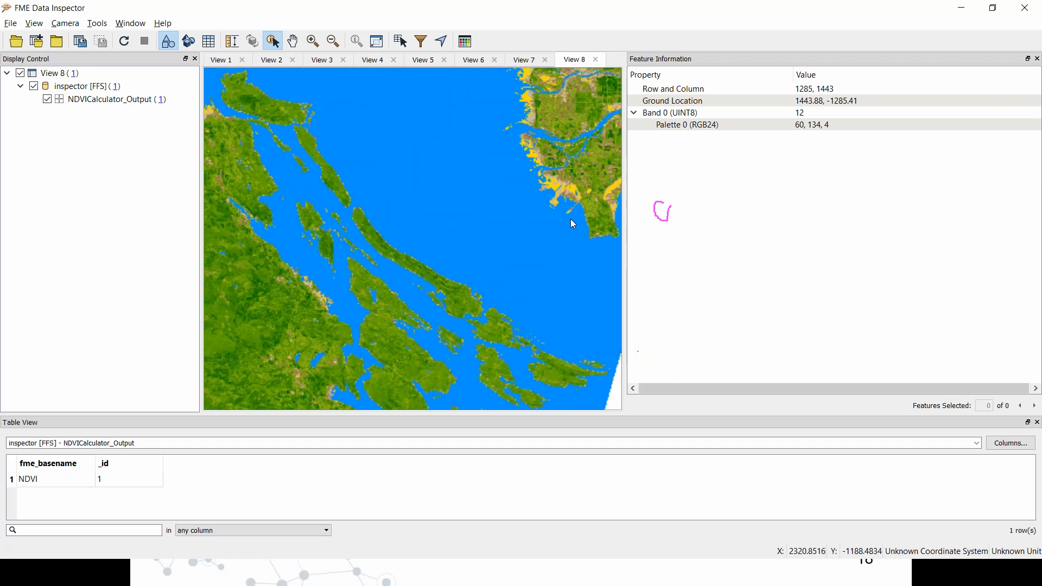
{"action": "scroll", "coordinate": [573, 223], "scroll_direction": "up", "scroll_amount": 1}
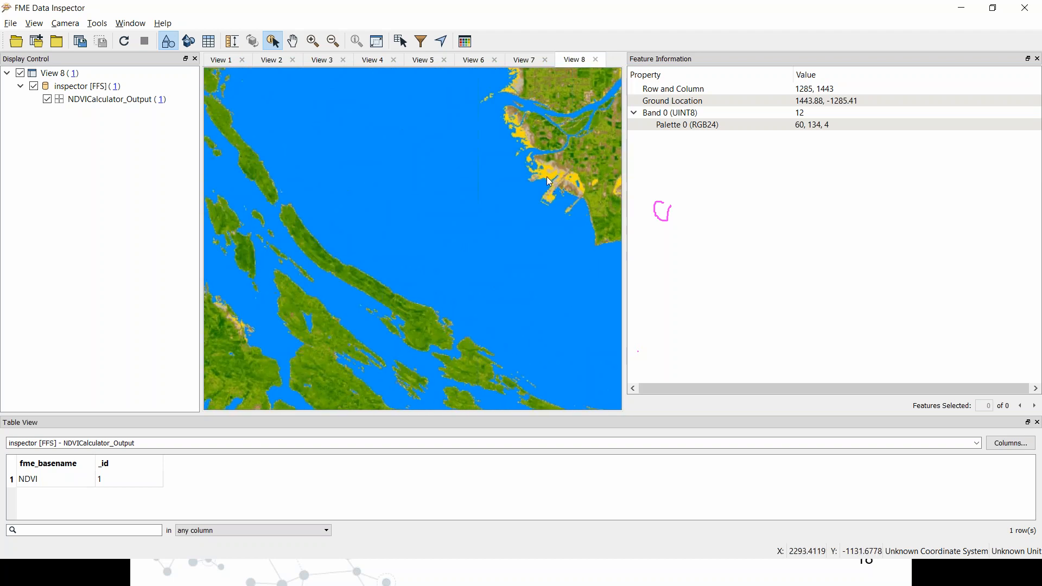
{"action": "scroll", "coordinate": [491, 231], "scroll_direction": "down", "scroll_amount": 3}
{"action": "scroll", "coordinate": [490, 231], "scroll_direction": "up", "scroll_amount": 2}
Open the NDVICalculator custom transformer's definition in FME Workbench and examine its raster checks, NDVI and SAVI formulas, and coloring branches
{"action": "key", "text": "alt+Tab"}
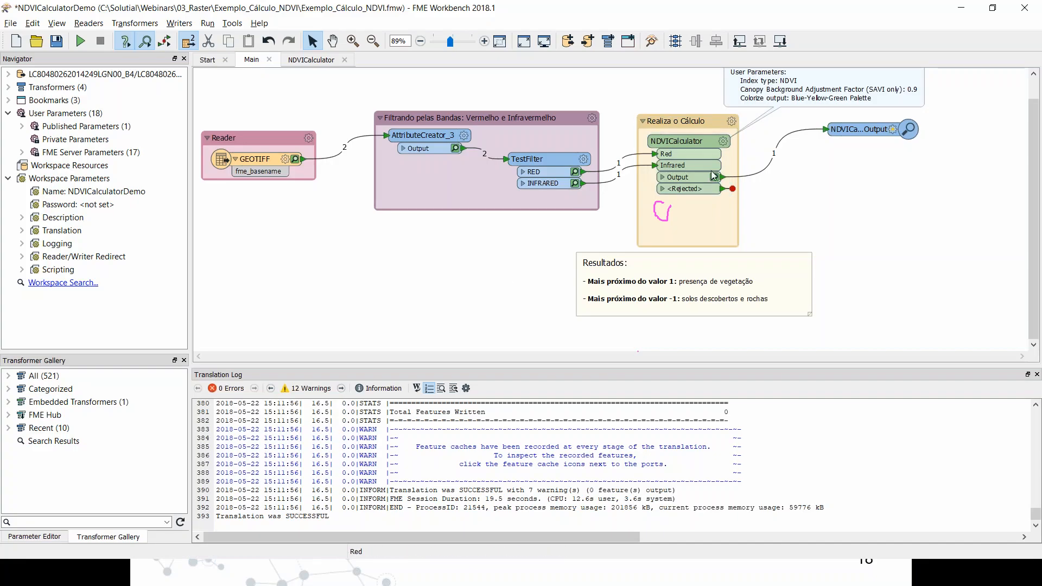
{"action": "right_click", "coordinate": [678, 142]}
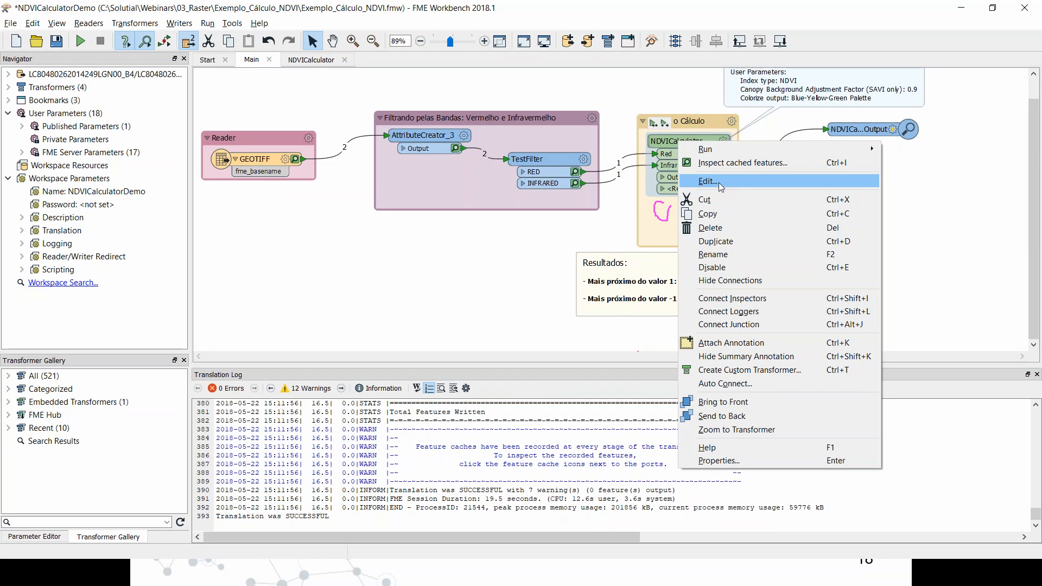
{"action": "left_click", "coordinate": [719, 182]}
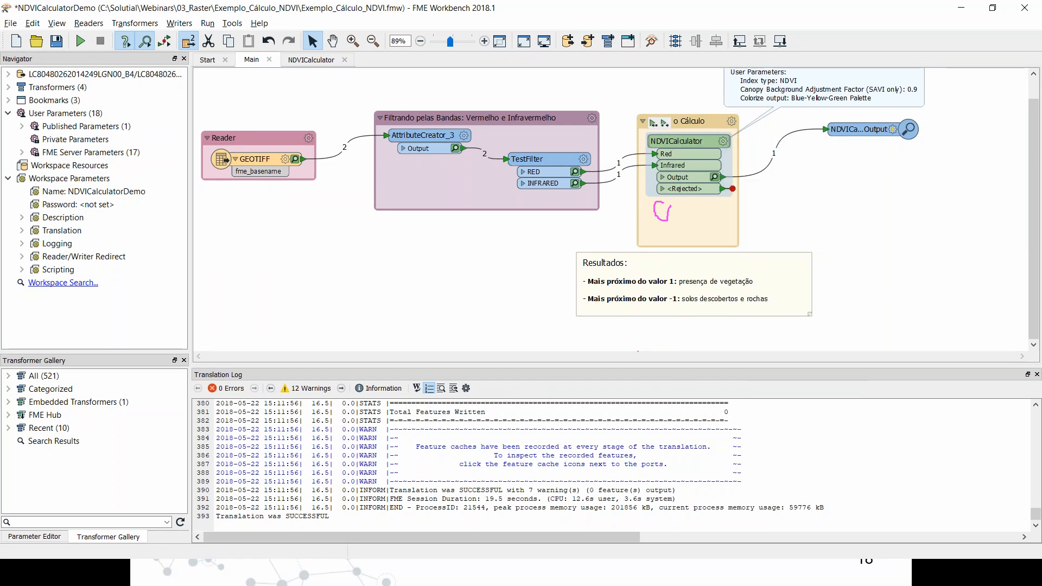
{"action": "left_click_drag", "start_coordinate": [526, 363], "coordinate": [250, 359]}
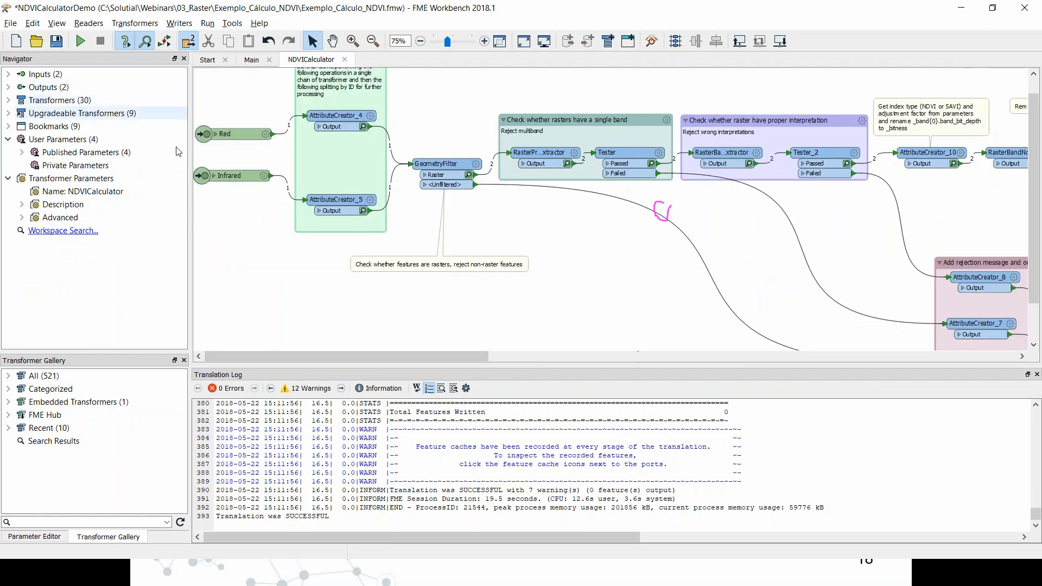
{"action": "left_click_drag", "start_coordinate": [400, 357], "coordinate": [542, 364]}
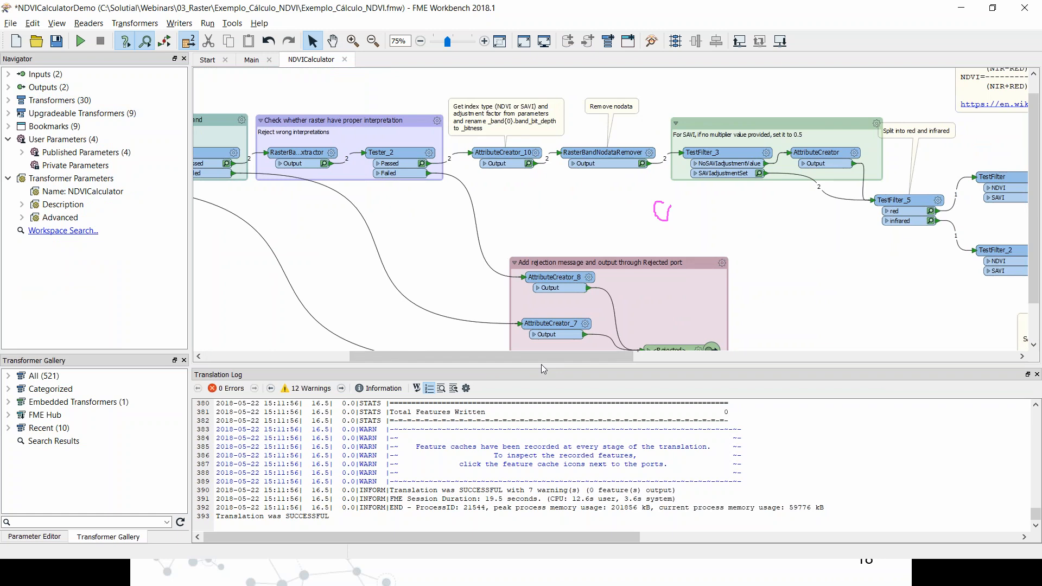
{"action": "left_click_drag", "start_coordinate": [585, 356], "coordinate": [829, 376]}
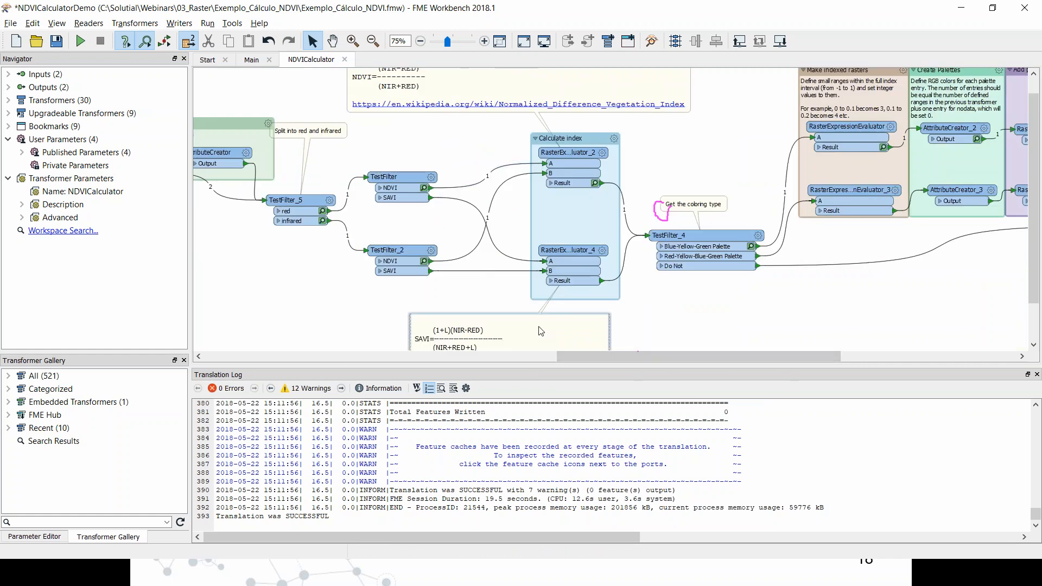
{"action": "scroll", "coordinate": [489, 262], "scroll_direction": "down", "scroll_amount": 1}
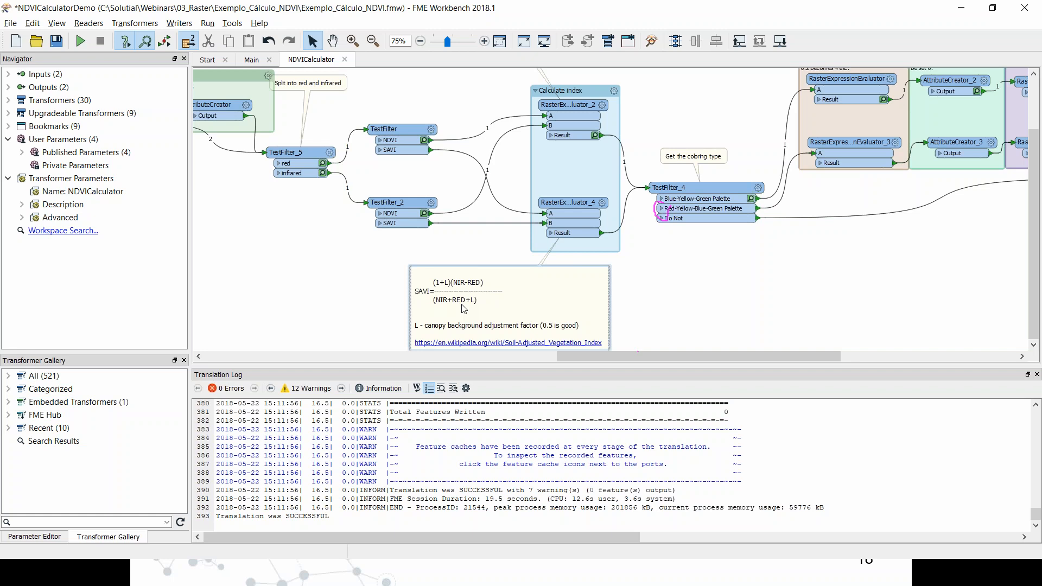
Return to the main workspace and review the NDVI and SAVI index type options in the NDVICalculator parameters
{"action": "left_click", "coordinate": [251, 60]}
{"action": "left_click", "coordinate": [723, 141]}
{"action": "left_click", "coordinate": [562, 291]}
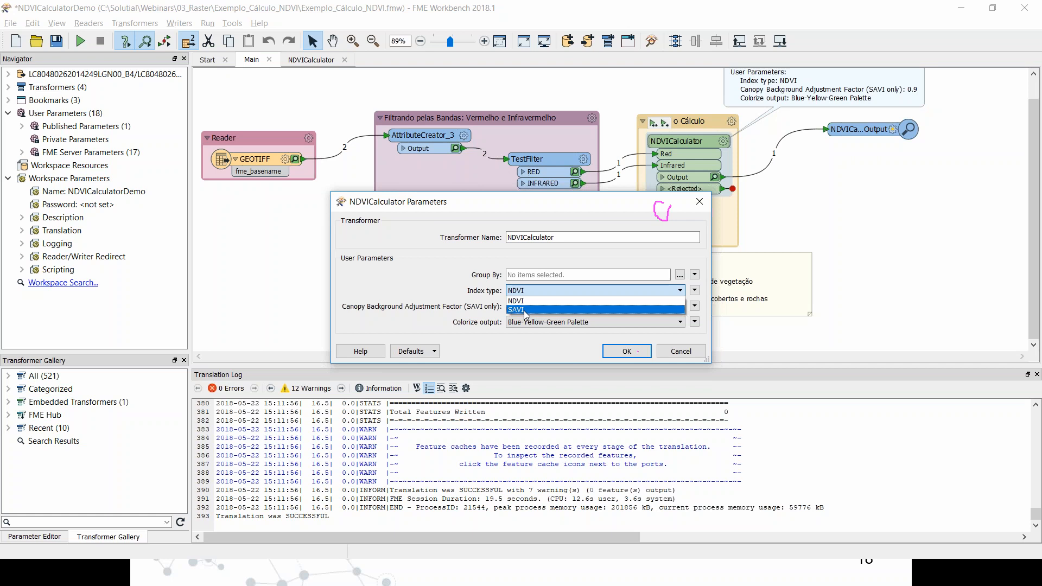
{"action": "left_click", "coordinate": [637, 353]}
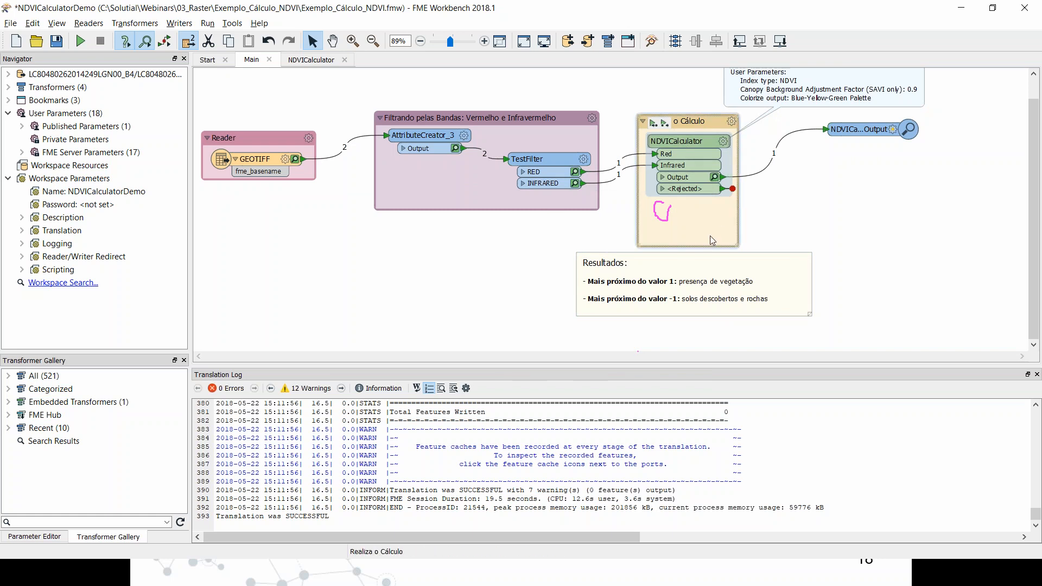
Advance the presentation to the Transformers slide and return to the Workspace_Find workspace in FME Workbench
{"action": "key", "text": "alt+Tab"}
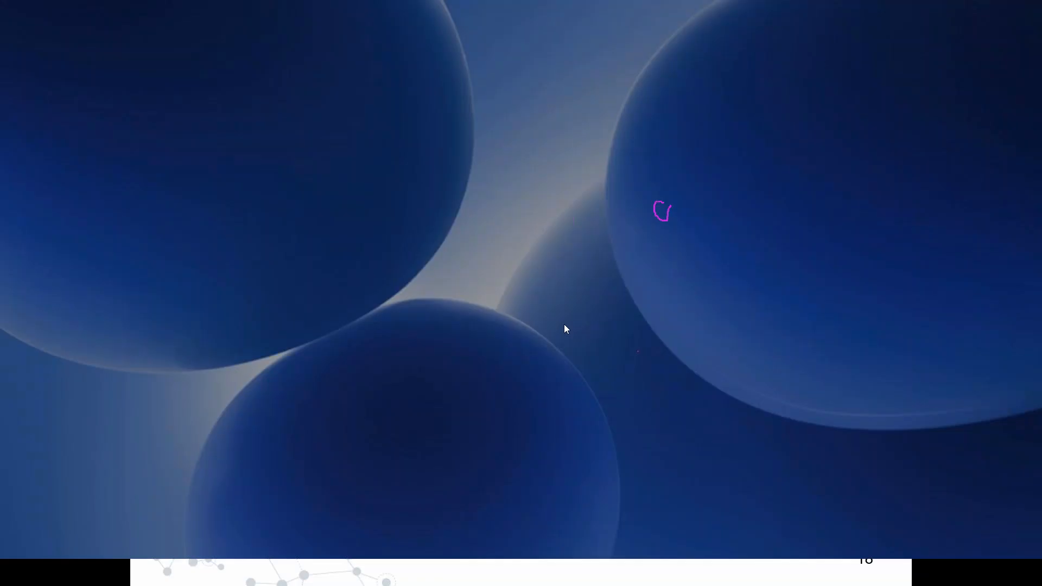
{"action": "key", "text": "alt+Tab"}
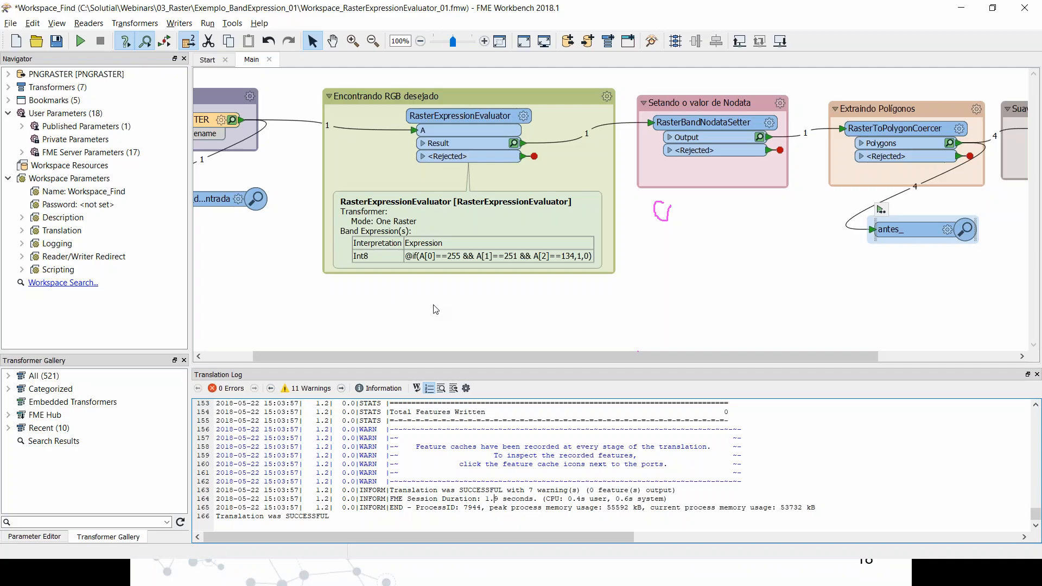
{"action": "key", "text": "alt+Tab"}
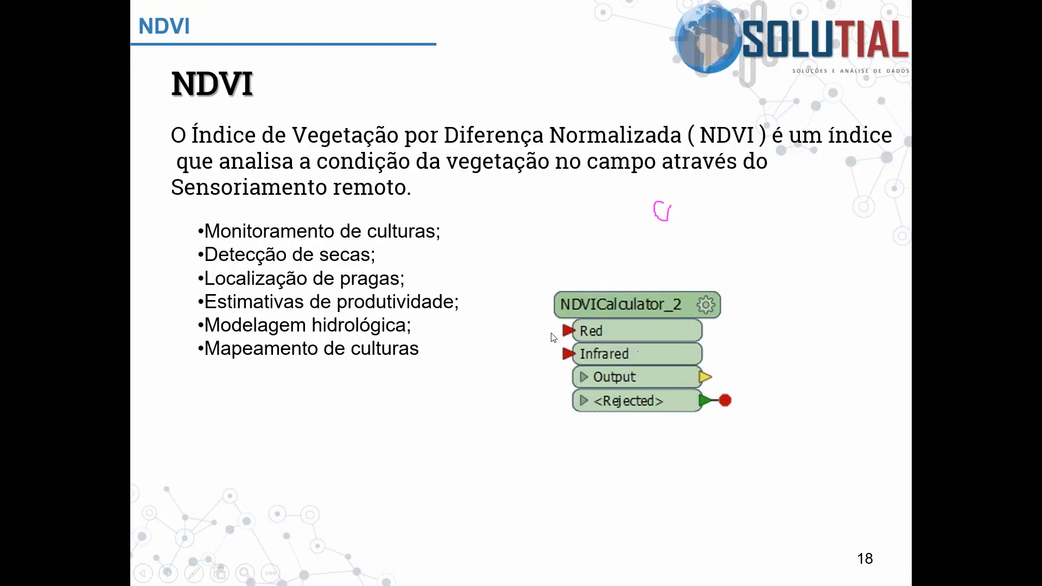
{"action": "key", "text": "Right"}
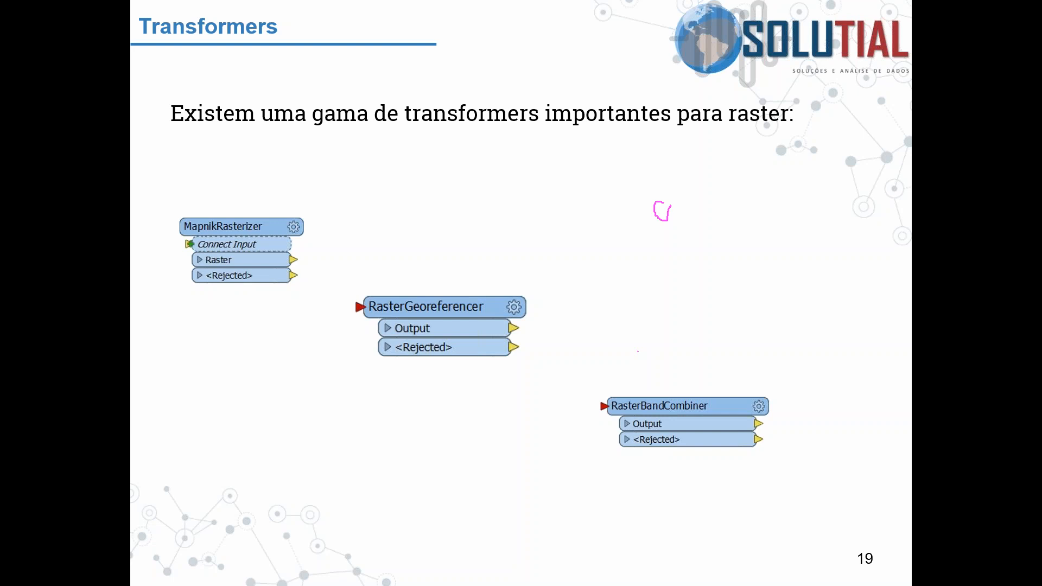
{"action": "key", "text": "alt+Tab"}
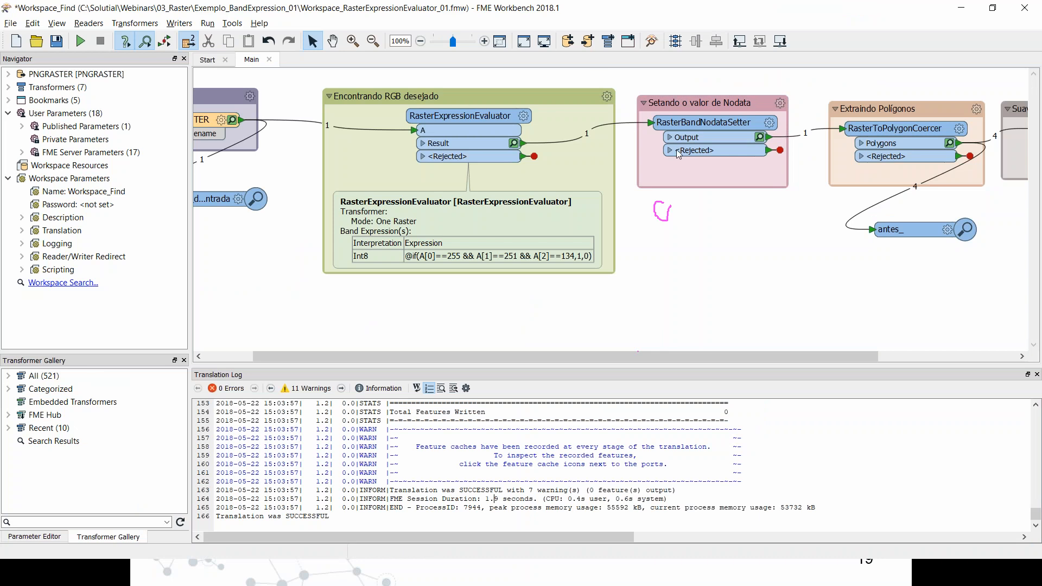
Add a RasterGeoreferencer transformer to the empty canvas area below the Nodata bookmark and open its parameters
{"action": "type", "text": "g"}
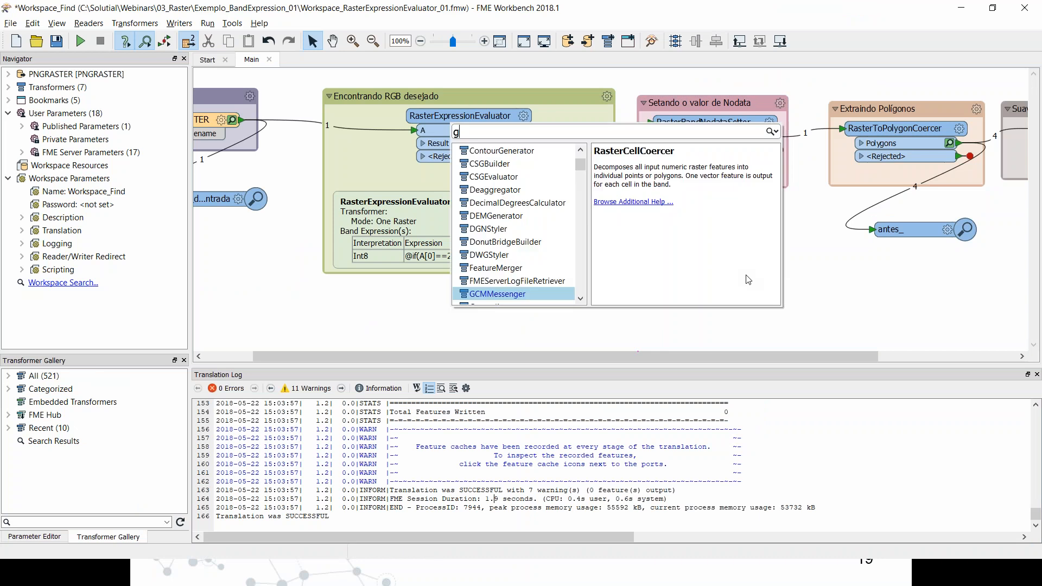
{"action": "type", "text": "eor"}
{"action": "key", "text": "Return"}
{"action": "double_click", "coordinate": [748, 280]}
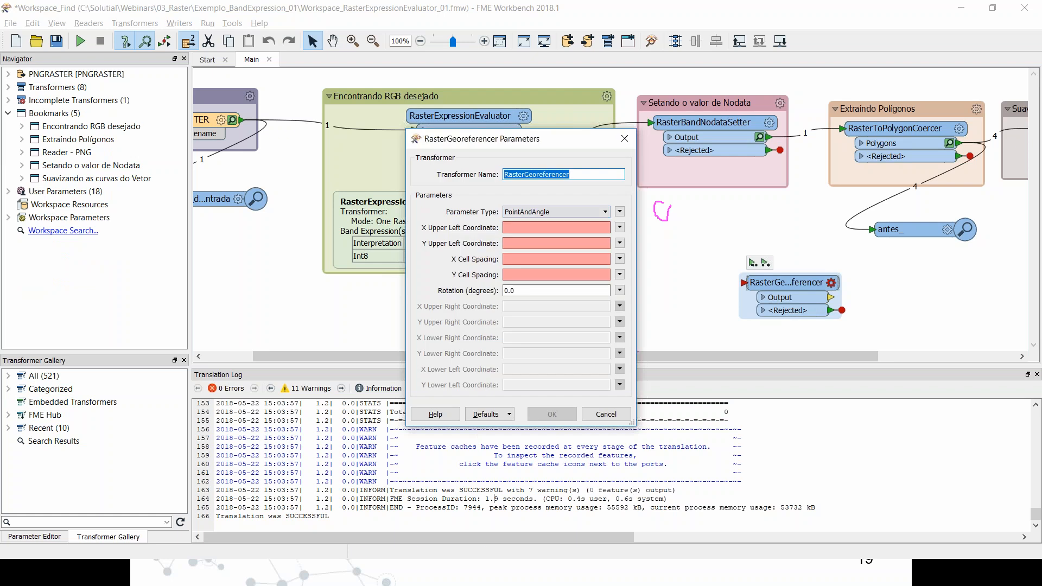
Try the Extents parameter type with an X Upper Right Coordinate of -45, review the coordinate value options, and cancel the RasterGeoreferencer changes
{"action": "left_click", "coordinate": [559, 261]}
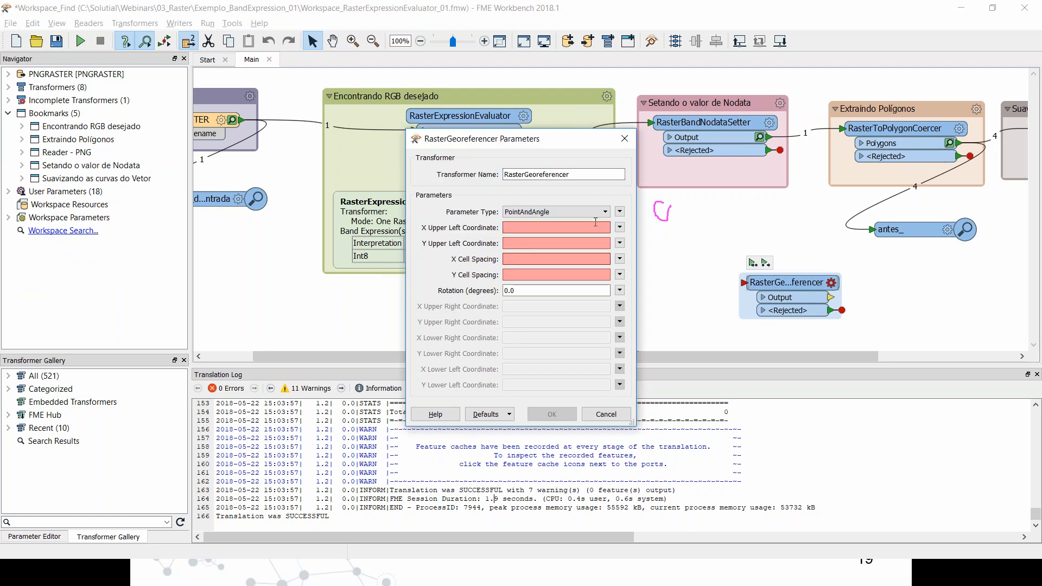
{"action": "left_click", "coordinate": [573, 213]}
{"action": "left_click", "coordinate": [572, 231]}
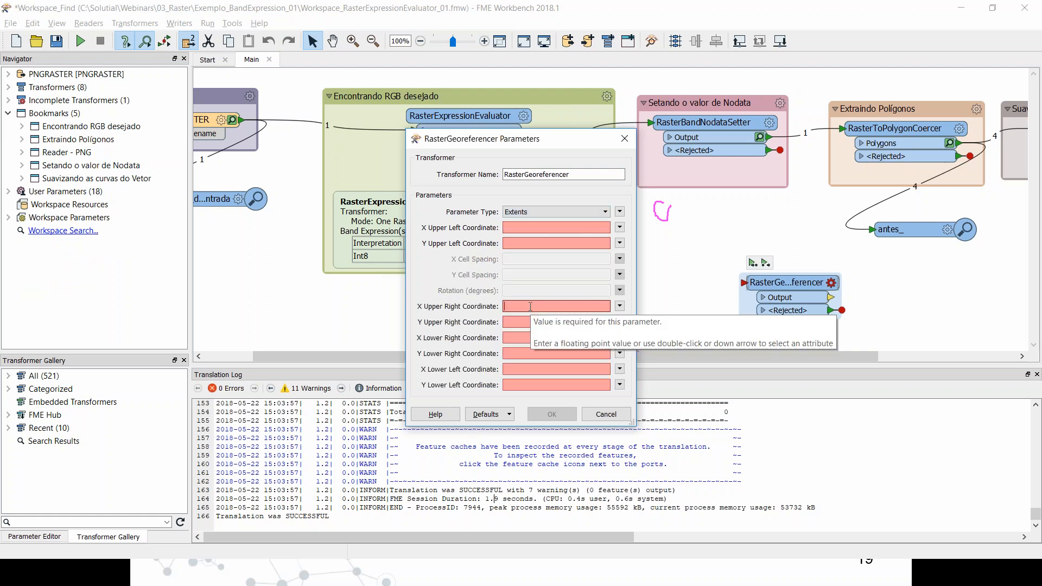
{"action": "type", "text": "-45"}
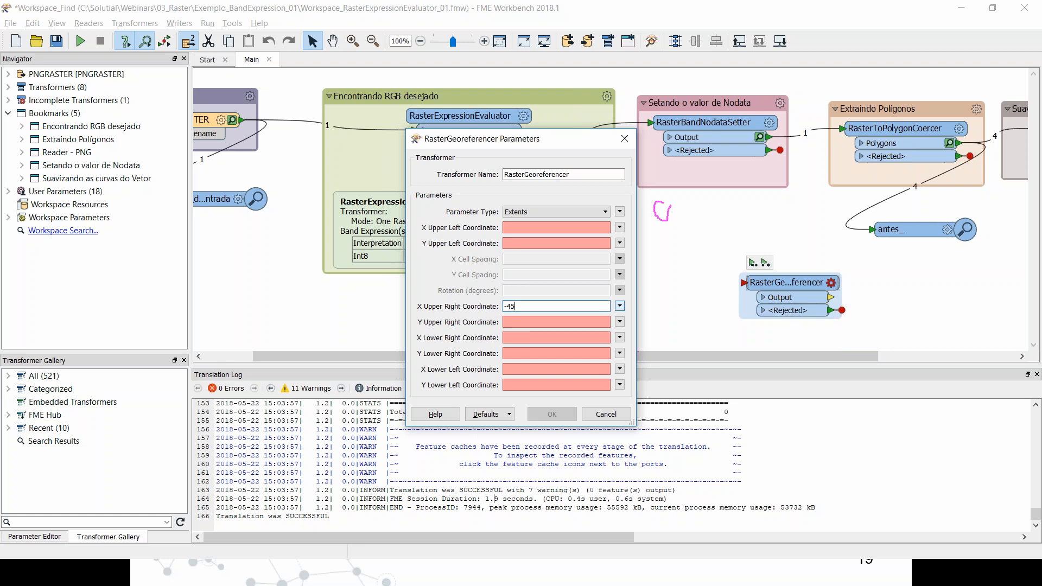
{"action": "left_click", "coordinate": [619, 307]}
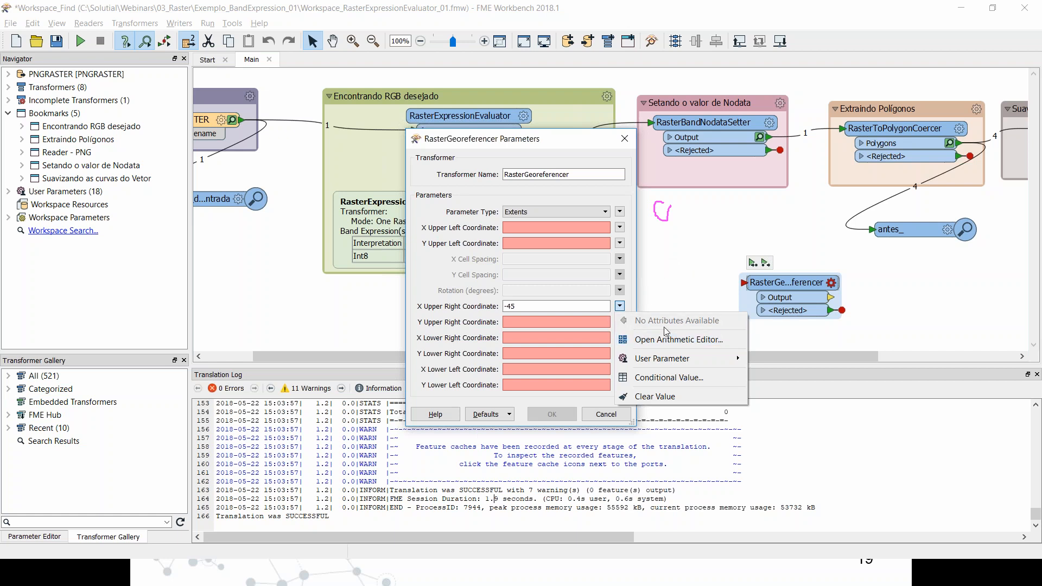
{"action": "left_click", "coordinate": [574, 323]}
{"action": "left_click", "coordinate": [619, 321]}
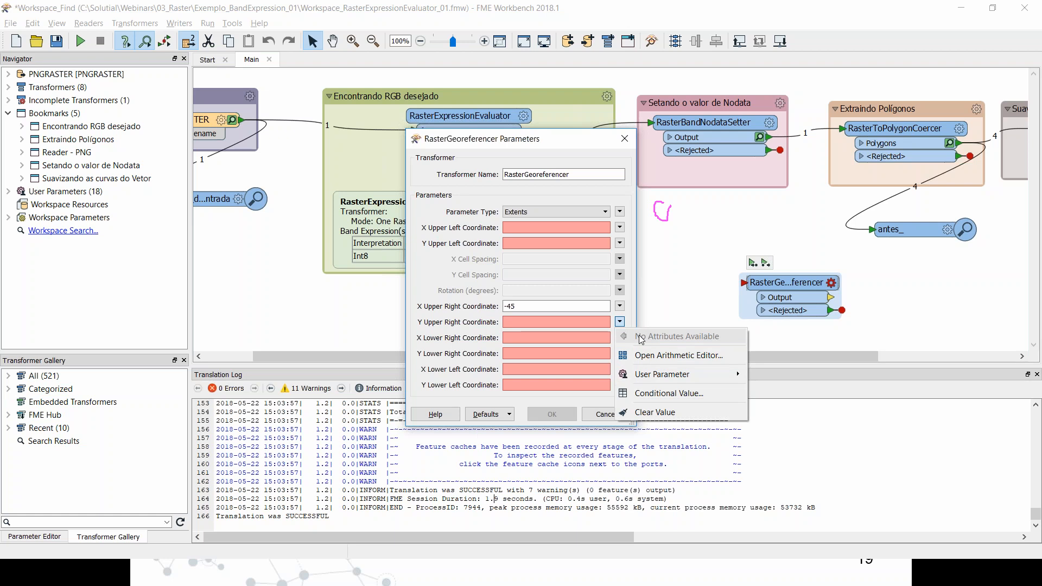
{"action": "key", "text": "alt+Tab"}
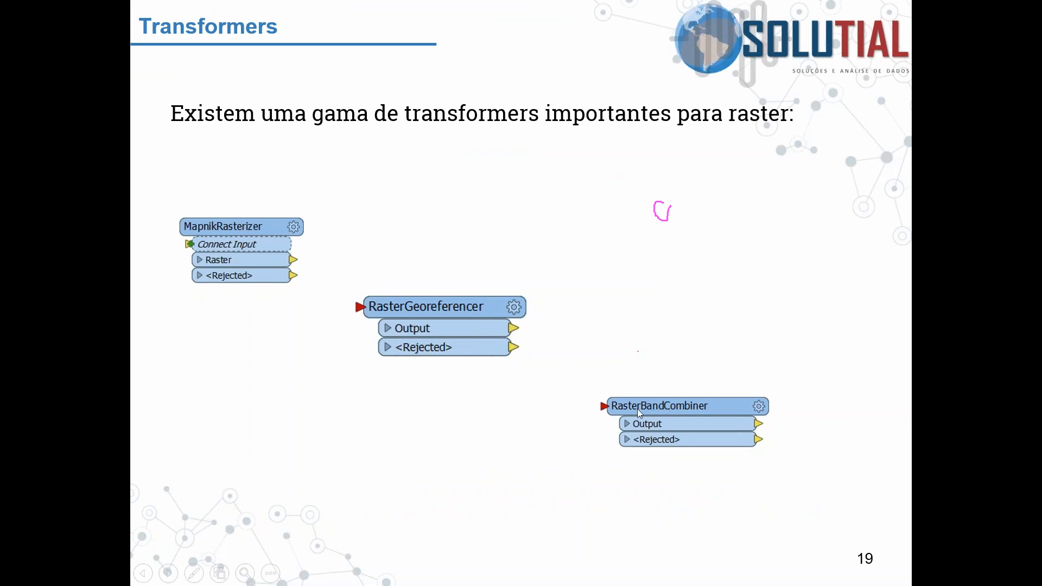
{"action": "key", "text": "alt+Tab"}
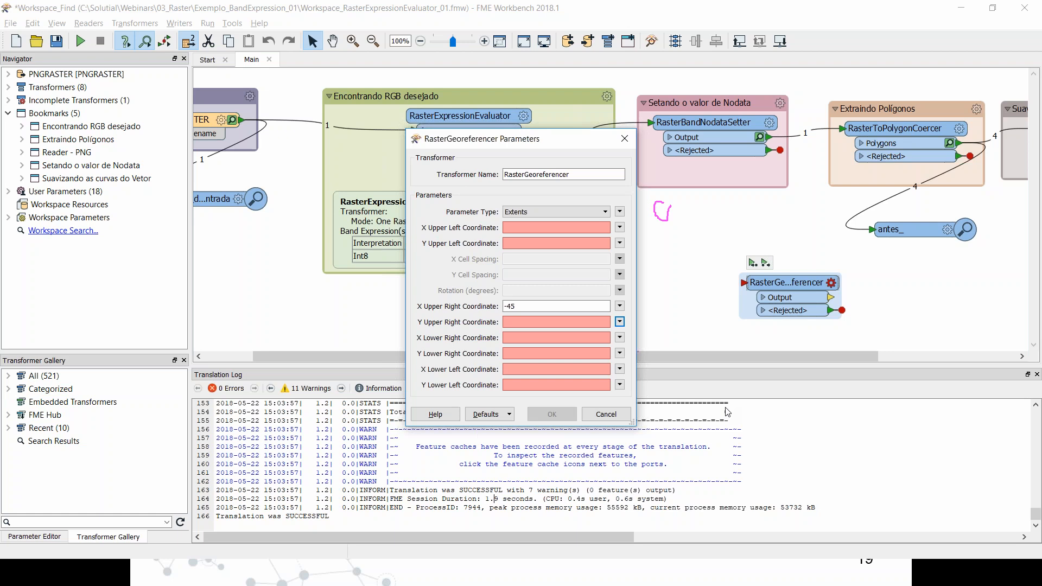
{"action": "left_click", "coordinate": [606, 414]}
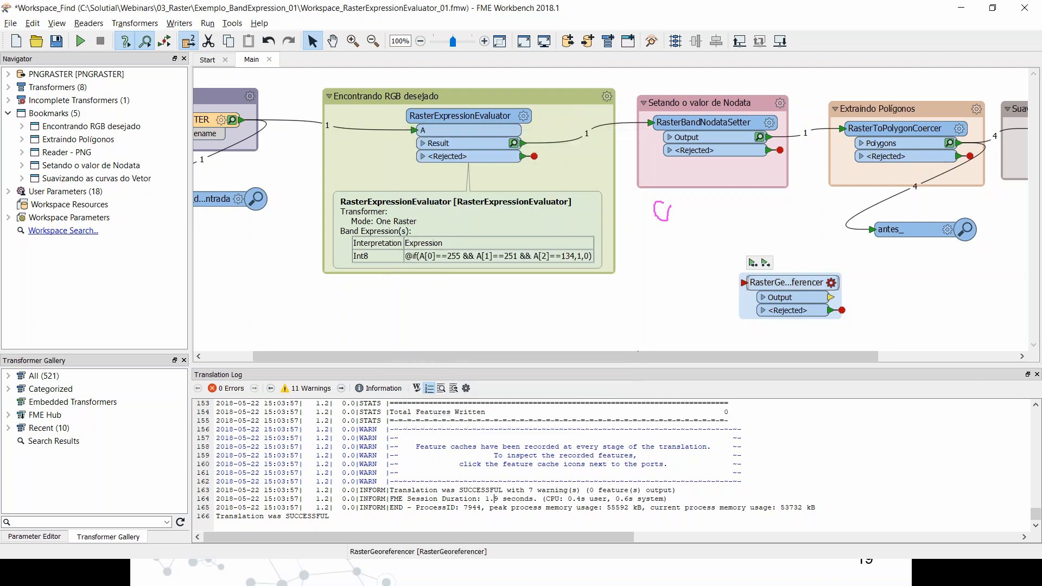
Search the available transformers for "raster" and examine the custom and FME Hub raster transformers
{"action": "left_click", "coordinate": [503, 293]}
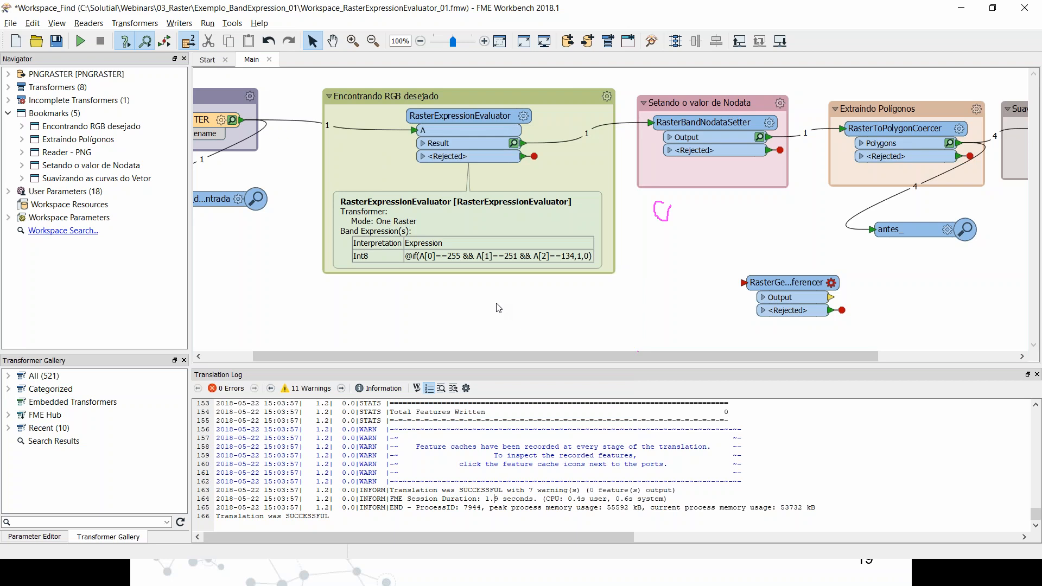
{"action": "type", "text": "raster"}
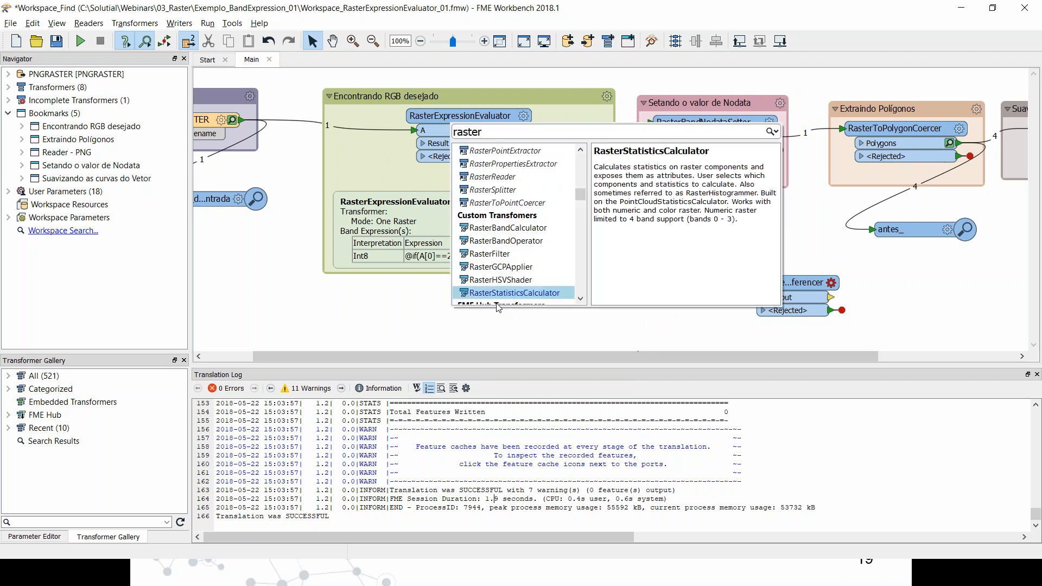
{"action": "scroll", "coordinate": [582, 194], "scroll_direction": "down", "scroll_amount": 3}
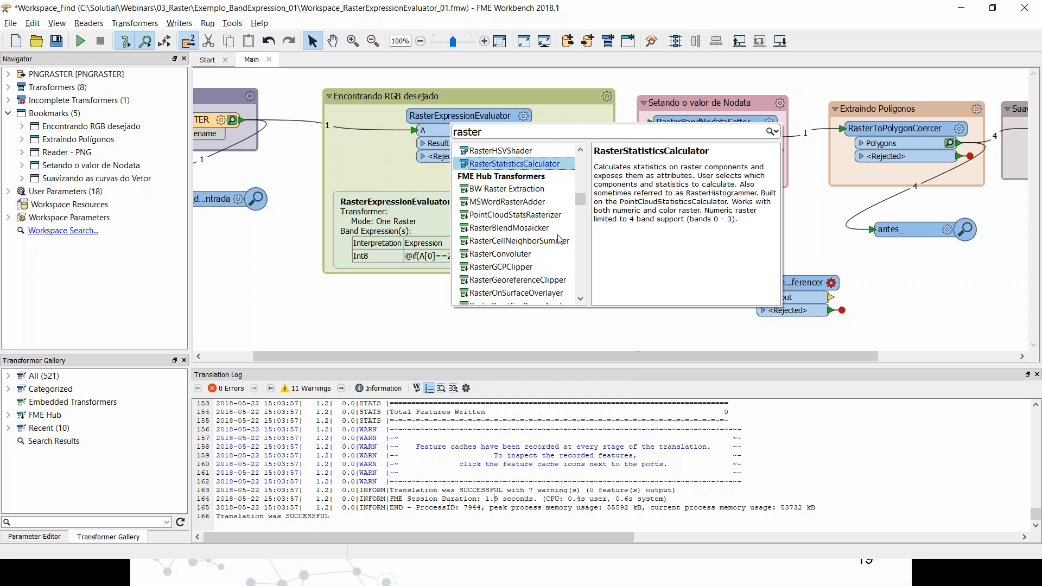
{"action": "left_click", "coordinate": [581, 300]}
{"action": "left_click", "coordinate": [582, 300]}
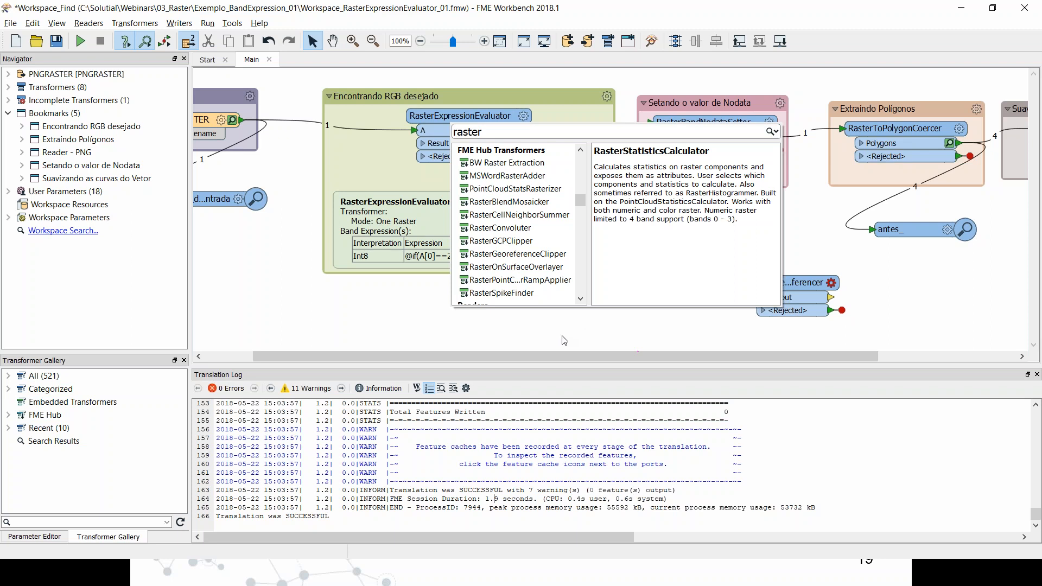
{"action": "left_click", "coordinate": [300, 310]}
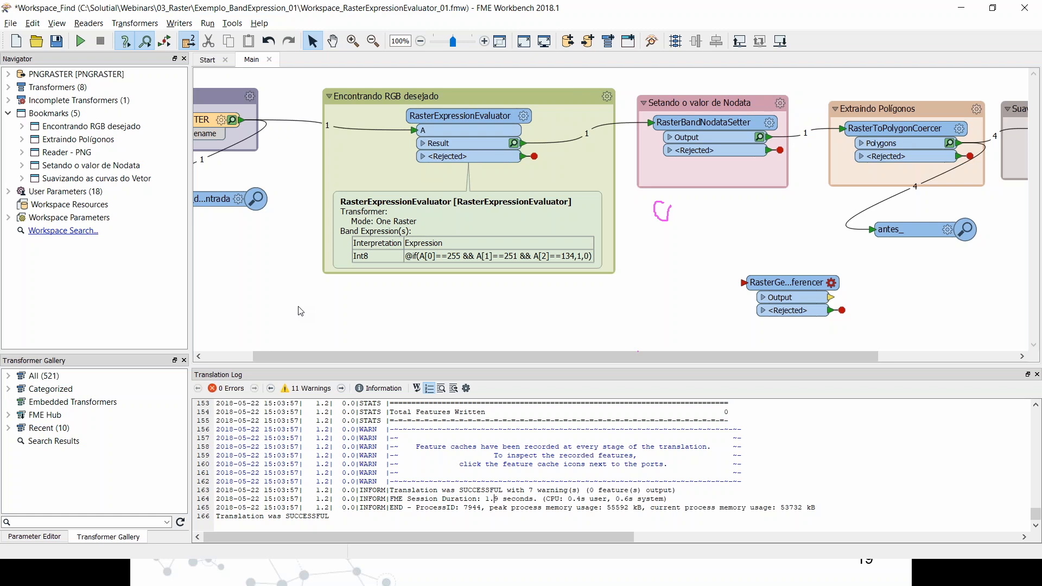
Search the available transformers for "dro", and switch to the presentation's Próximo Webinar slide
{"action": "type", "text": "dro"}
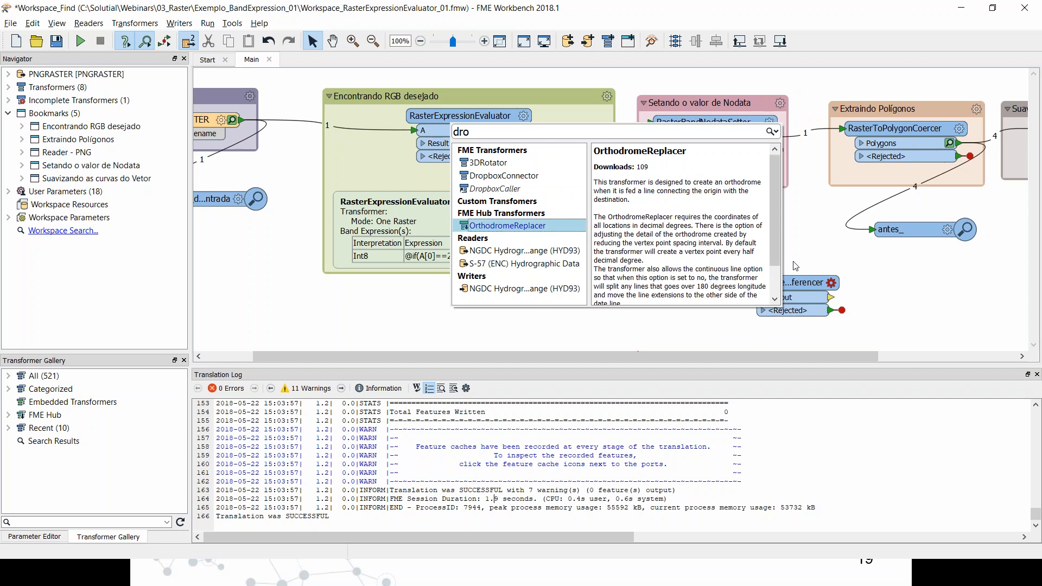
{"action": "key", "text": "Escape"}
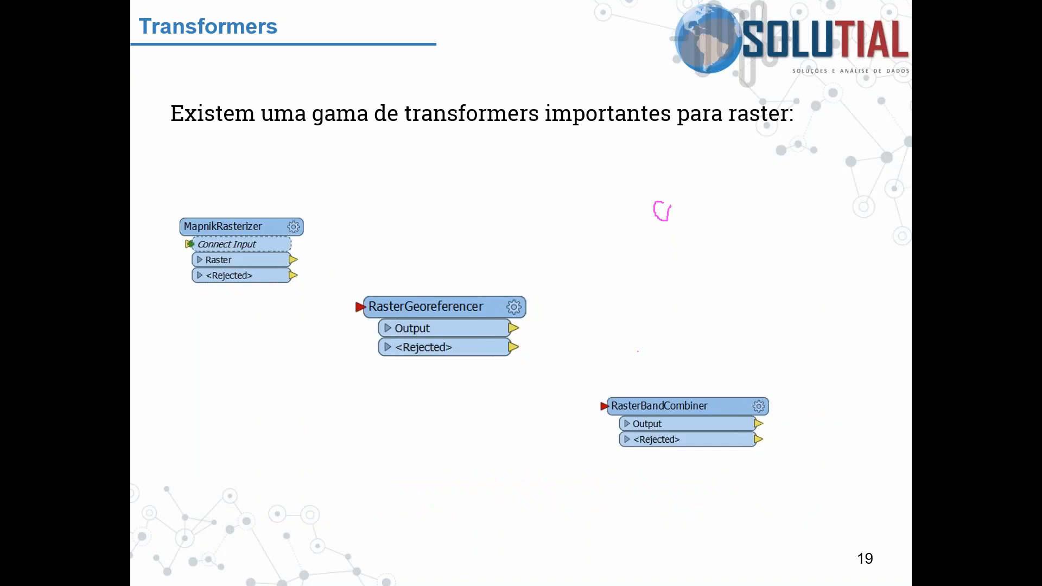
{"action": "key", "text": "Right"}
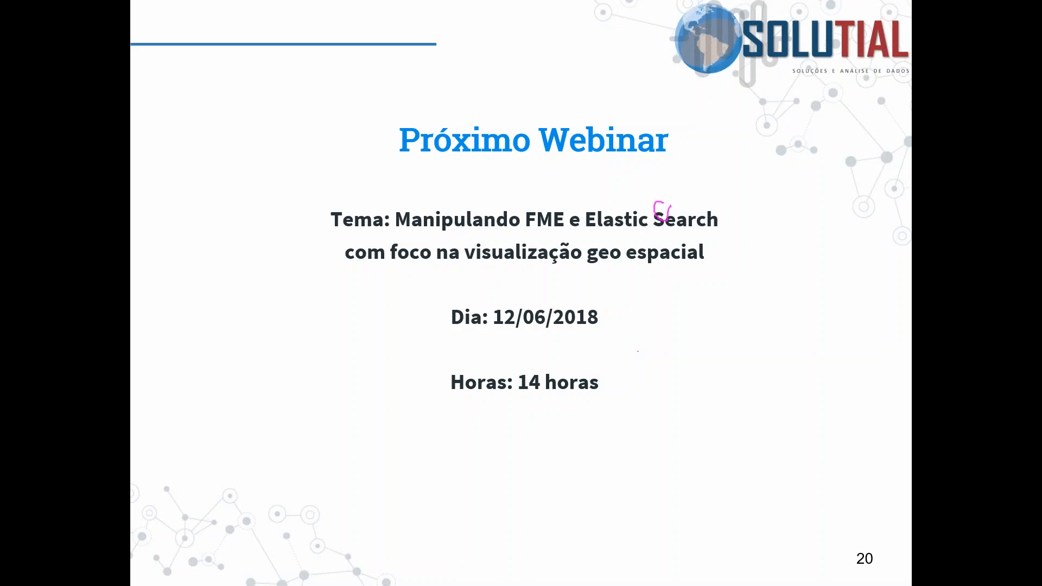